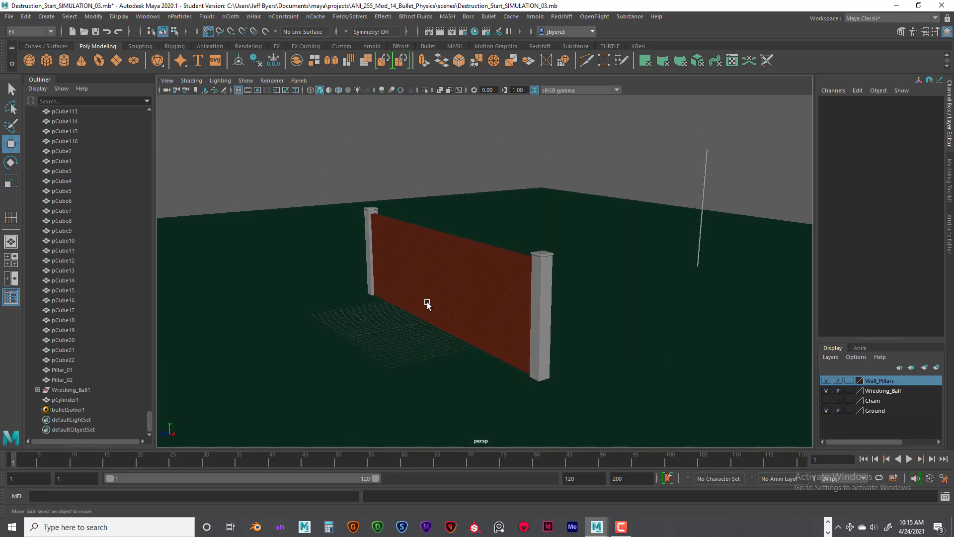
- Create a polygon sphere at the origin in the side view and scale it uniformly to about 2.93
{"action": "left_click_drag", "start_coordinate": [468, 332], "coordinate": [607, 284], "text": "alt"}
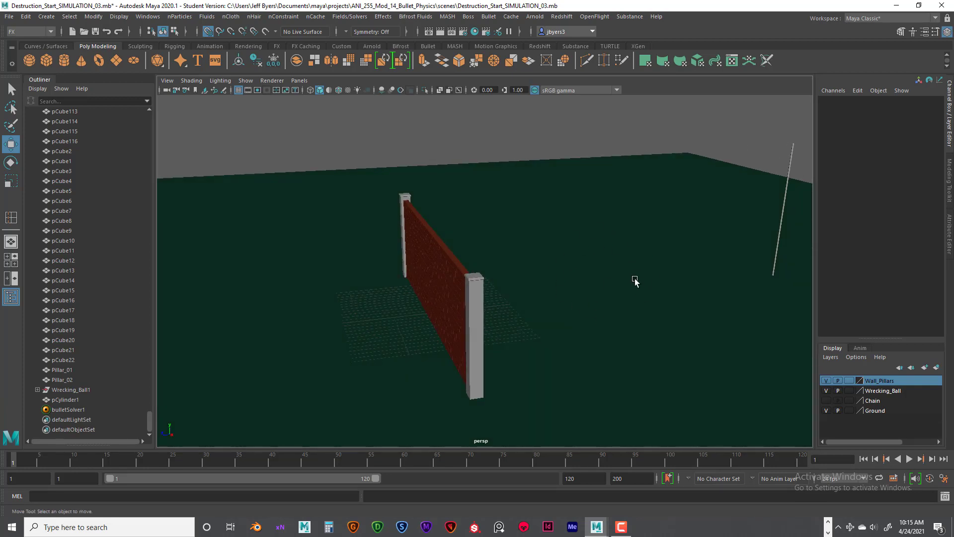
{"action": "mouse_move", "coordinate": [619, 293]}
{"action": "left_mouse_down", "text": "alt"}
{"action": "mouse_move", "coordinate": [630, 292]}
{"action": "mouse_move", "coordinate": [567, 285]}
{"action": "mouse_move", "coordinate": [605, 286]}
{"action": "left_mouse_up", "text": "alt"}
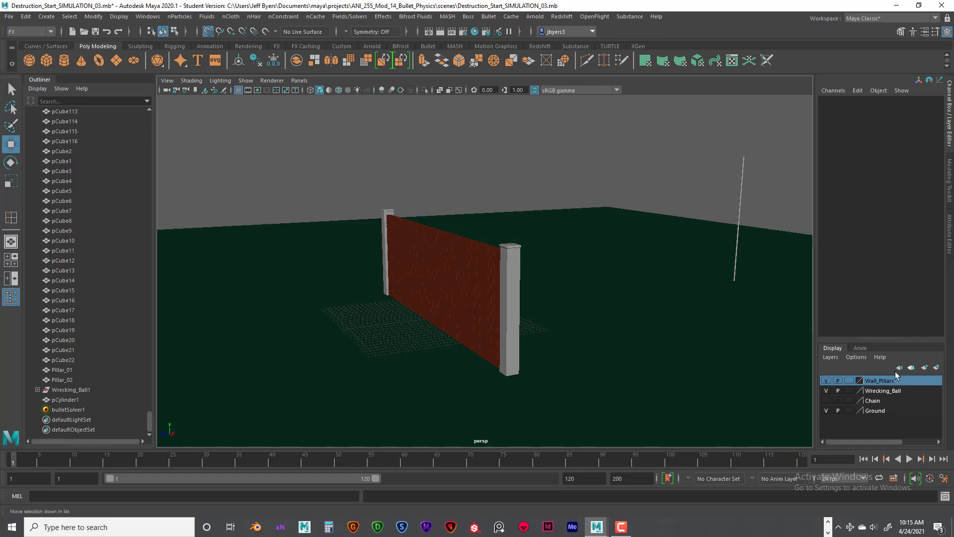
{"action": "left_click_drag", "start_coordinate": [627, 347], "coordinate": [553, 348], "text": "alt"}
{"action": "key", "text": "space"}
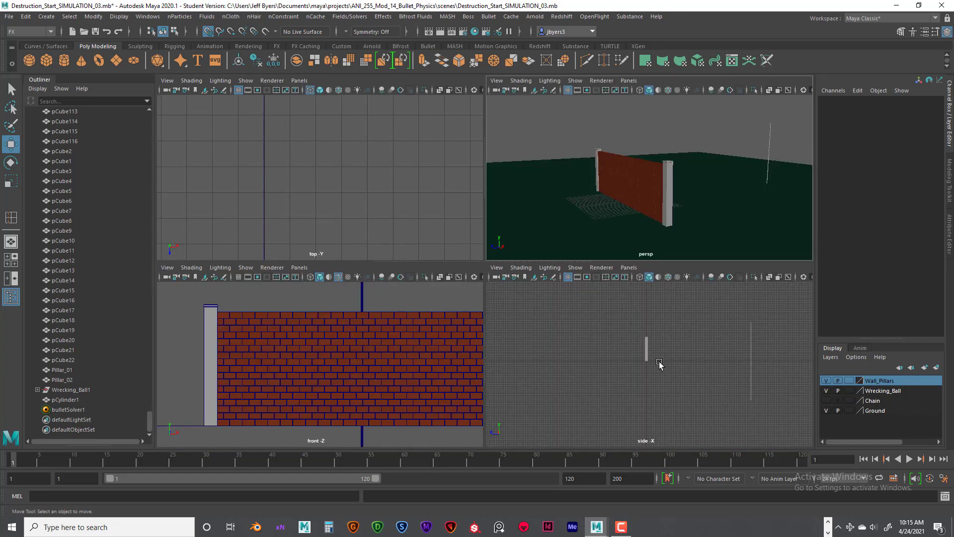
{"action": "key", "text": "space"}
{"action": "scroll", "coordinate": [521, 380], "scroll_direction": "up", "scroll_amount": 5}
{"action": "middle_click_drag", "start_coordinate": [485, 338], "coordinate": [515, 404], "text": "alt"}
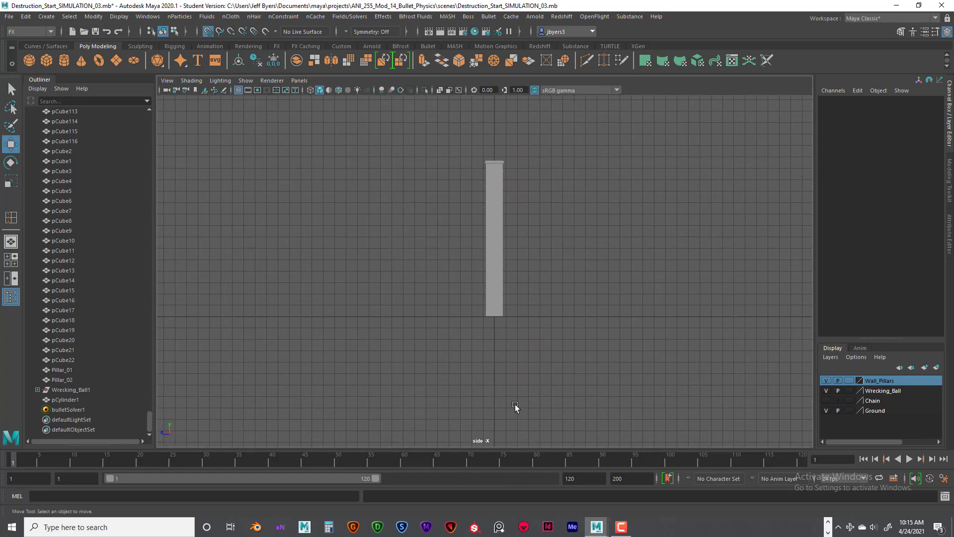
{"action": "scroll", "coordinate": [503, 343], "scroll_direction": "down", "scroll_amount": 2}
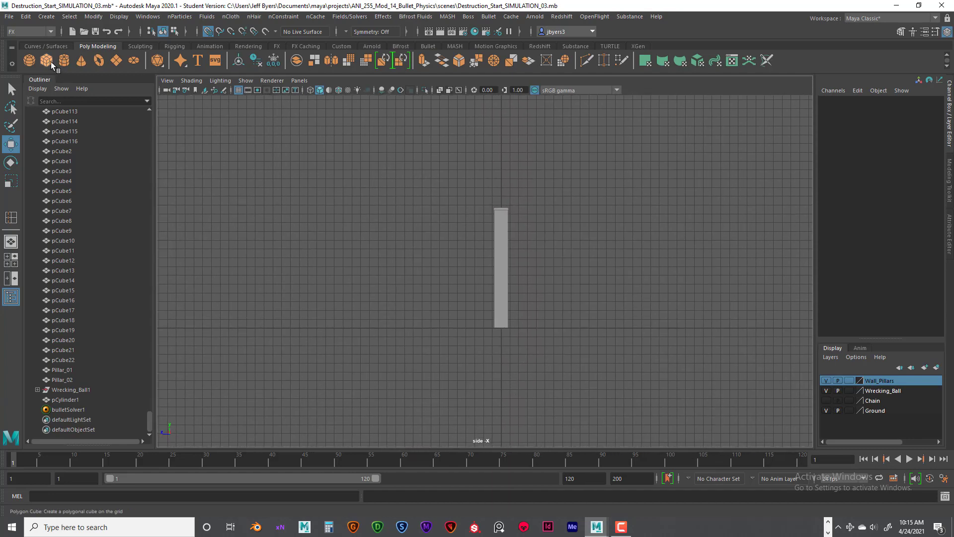
{"action": "left_click", "coordinate": [30, 59]}
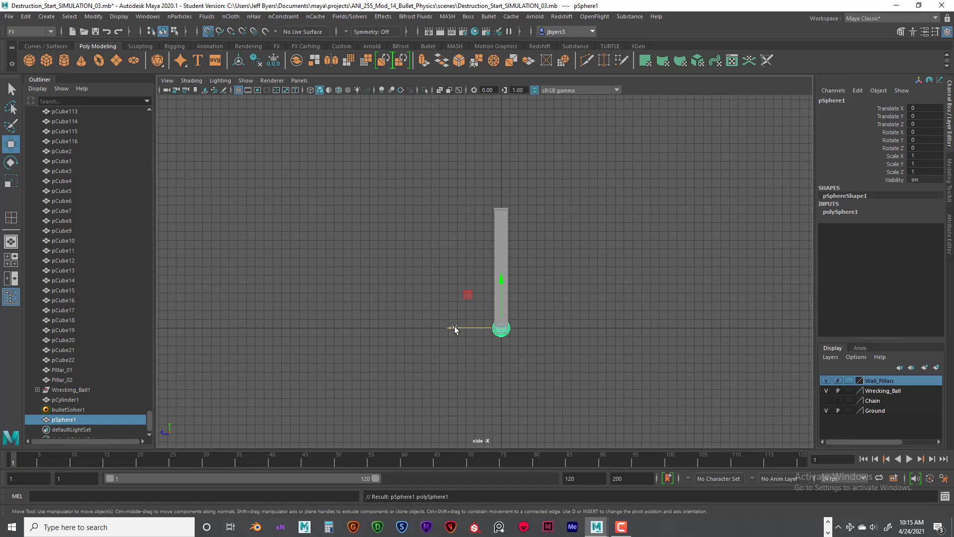
{"action": "key", "text": "r"}
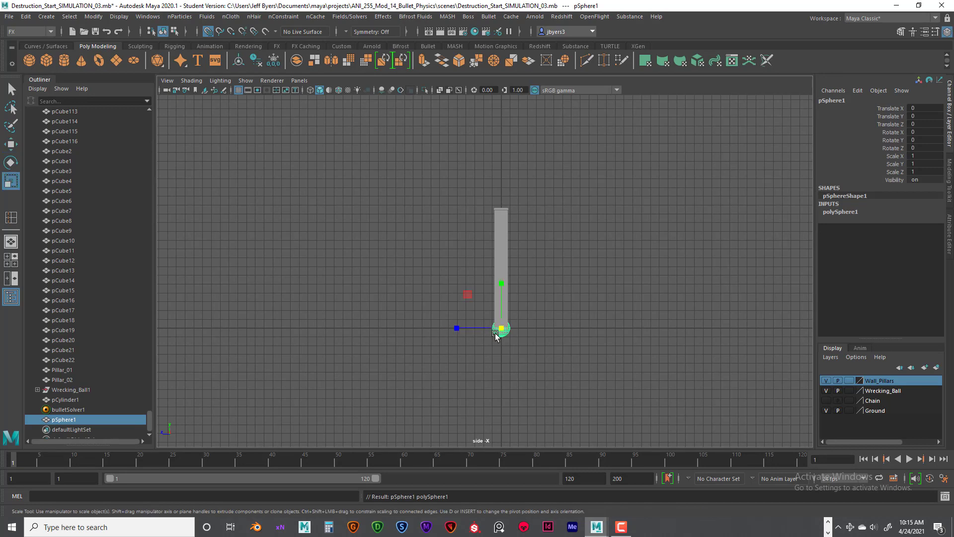
{"action": "left_click_drag", "start_coordinate": [501, 328], "coordinate": [465, 272]}
- Raise the sphere to Translate Y 6 and scale it uniformly to 3.25 in front of the wall
{"action": "key", "text": "space"}
{"action": "key", "text": "space"}
{"action": "key", "text": "w"}
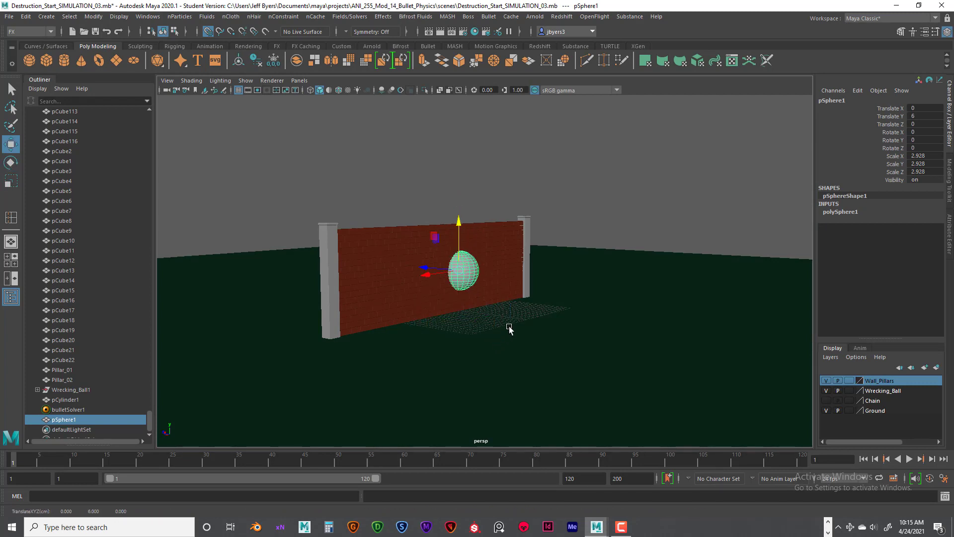
{"action": "left_click_drag", "start_coordinate": [477, 317], "coordinate": [527, 294], "text": "alt"}
{"action": "key", "text": "r"}
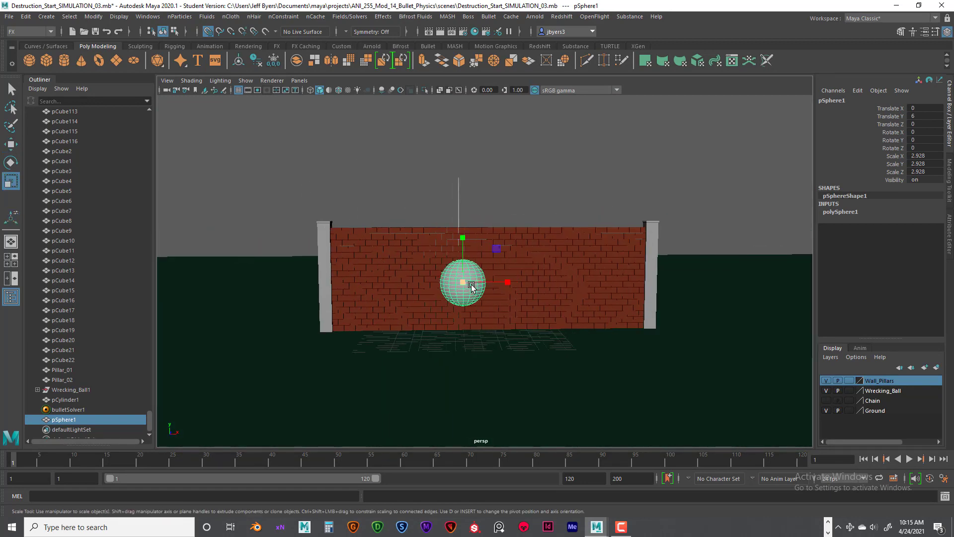
{"action": "left_click_drag", "start_coordinate": [464, 283], "coordinate": [465, 278]}
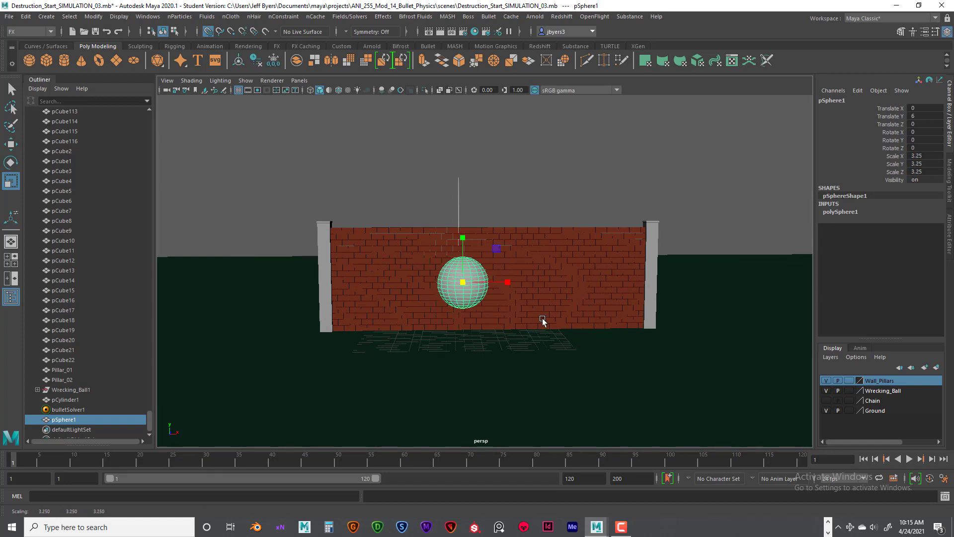
- Assign a new Arnold aiStandardSurface material to the sphere and name it Wrecking_Ball_TX1
{"action": "left_click_drag", "start_coordinate": [541, 321], "coordinate": [467, 340], "text": "alt"}
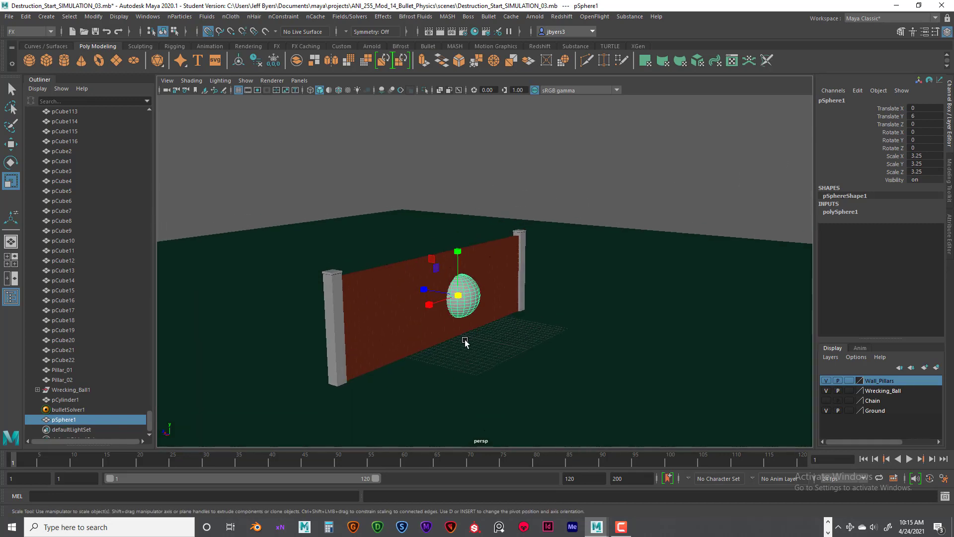
{"action": "right_click", "coordinate": [469, 297]}
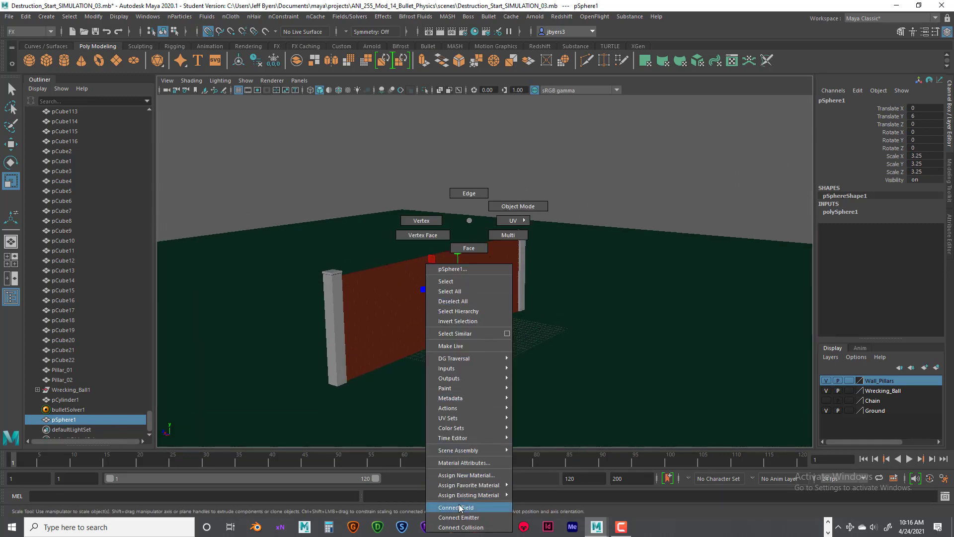
{"action": "left_click", "coordinate": [462, 475]}
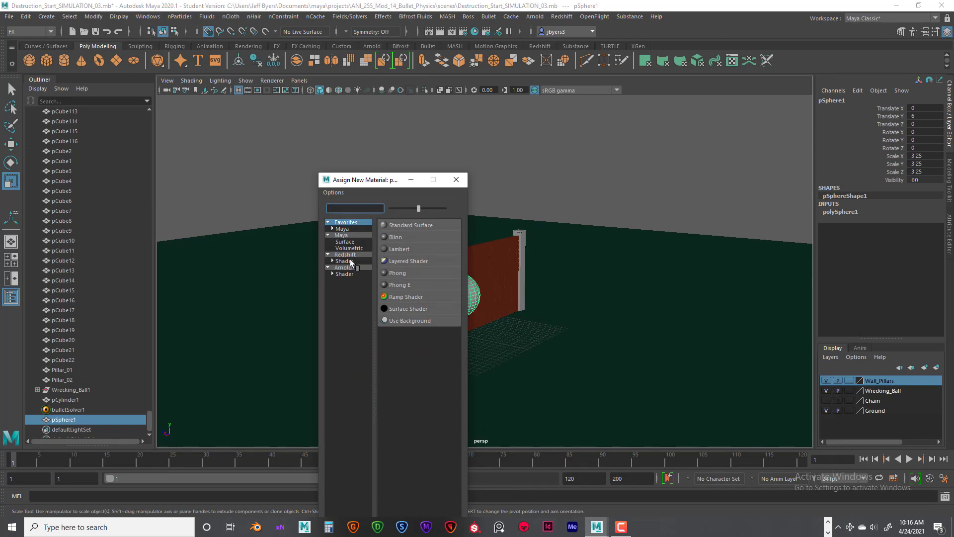
{"action": "left_click", "coordinate": [343, 273]}
{"action": "left_click", "coordinate": [419, 380]}
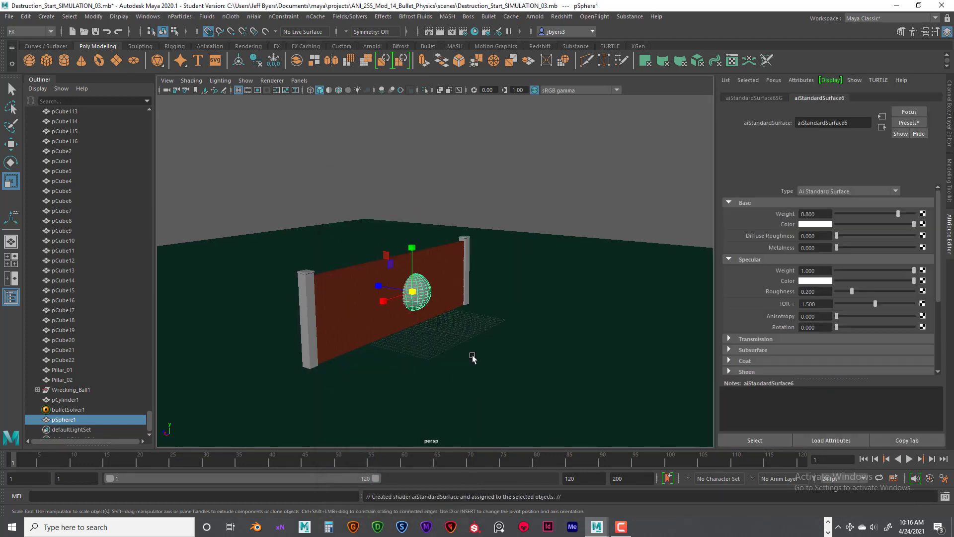
{"action": "left_click", "coordinate": [874, 99]}
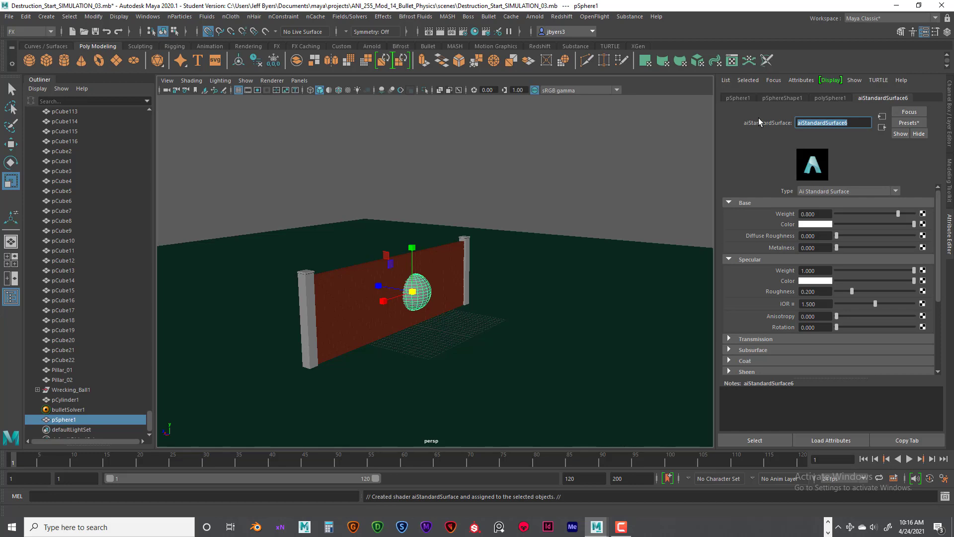
{"action": "type", "text": "Wrecking_Ball_TX1"}
{"action": "key", "text": "Return"}
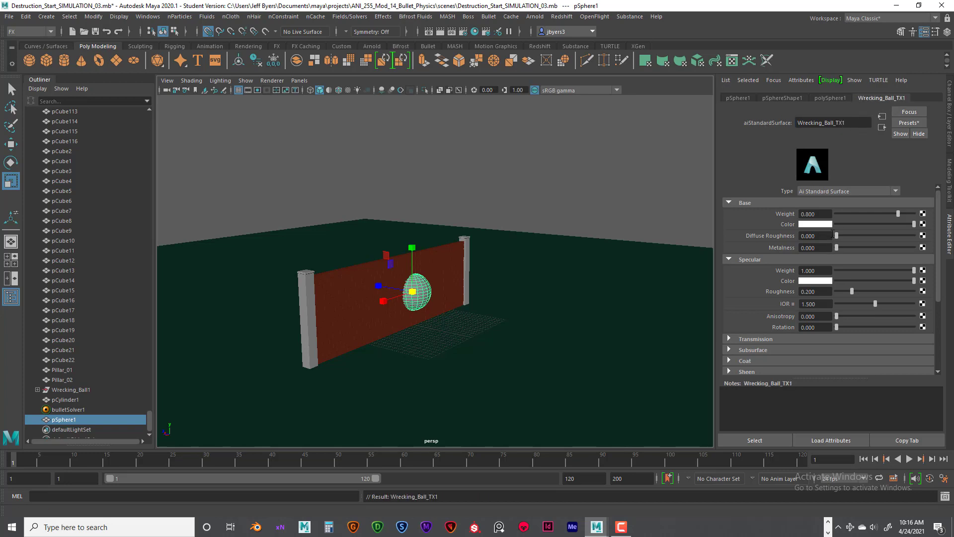
- Set the wrecking ball material's base weight to 1.000 and its base color to near black
{"action": "left_click_drag", "start_coordinate": [920, 213], "coordinate": [922, 214]}
{"action": "left_click", "coordinate": [815, 224]}
{"action": "left_click", "coordinate": [744, 278]}
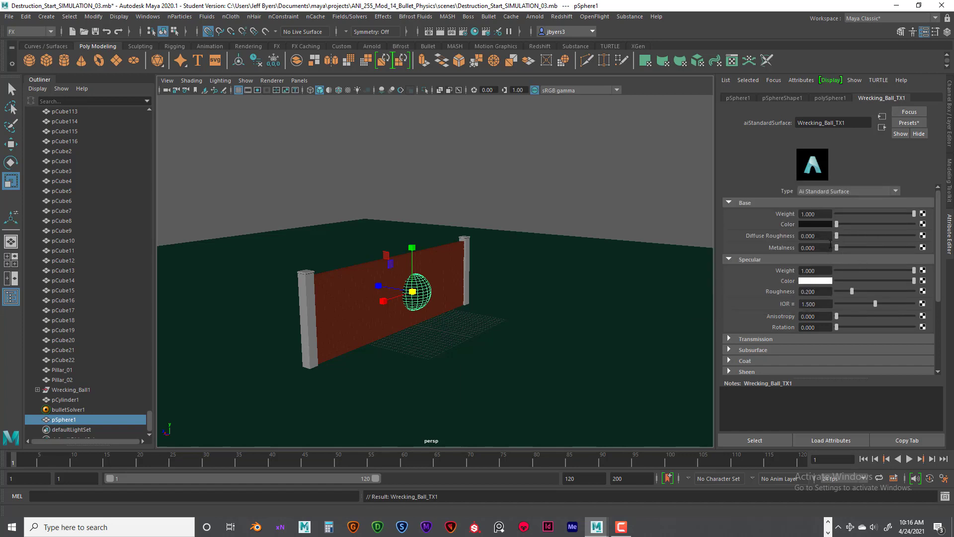
- Set the wrecking ball material's specular IOR to 1.1 and its roughness to 0.3
{"action": "left_click", "coordinate": [815, 304]}
{"action": "key", "text": "Return"}
{"action": "left_click_drag", "start_coordinate": [817, 291], "coordinate": [810, 292]}
{"action": "type", "text": "3"}
{"action": "key", "text": "Return"}
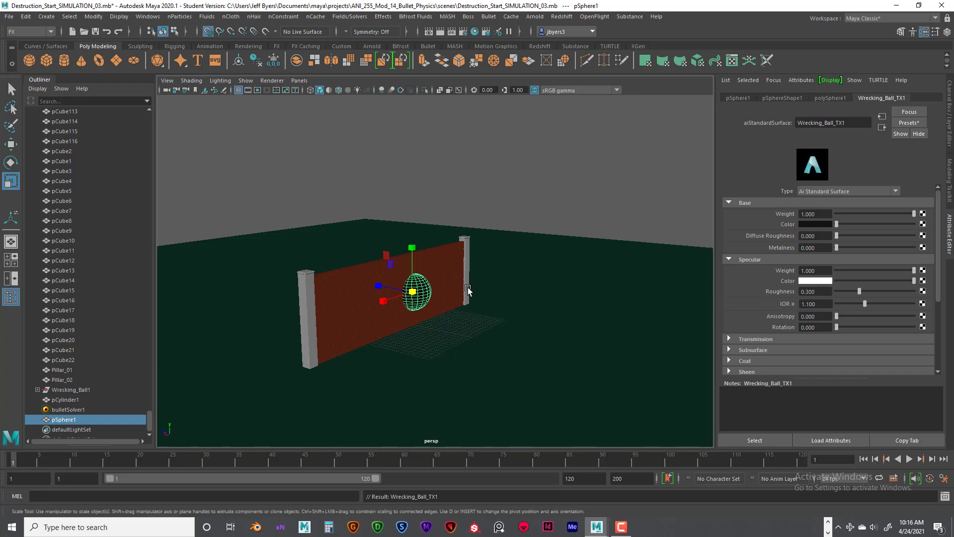
- Set the sphere's Translate Y to 0
{"action": "left_click_drag", "start_coordinate": [469, 292], "coordinate": [480, 286], "text": "alt"}
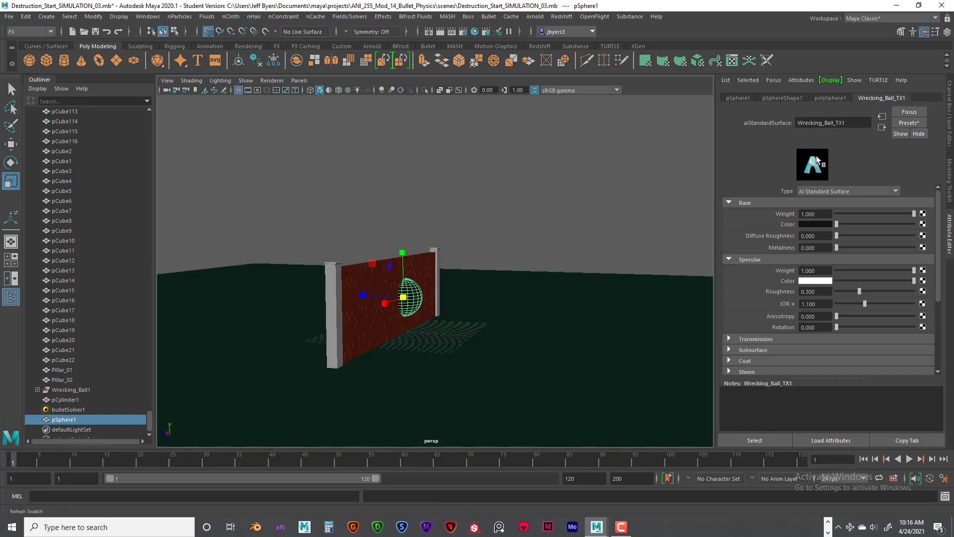
{"action": "key", "text": "ctrl+a"}
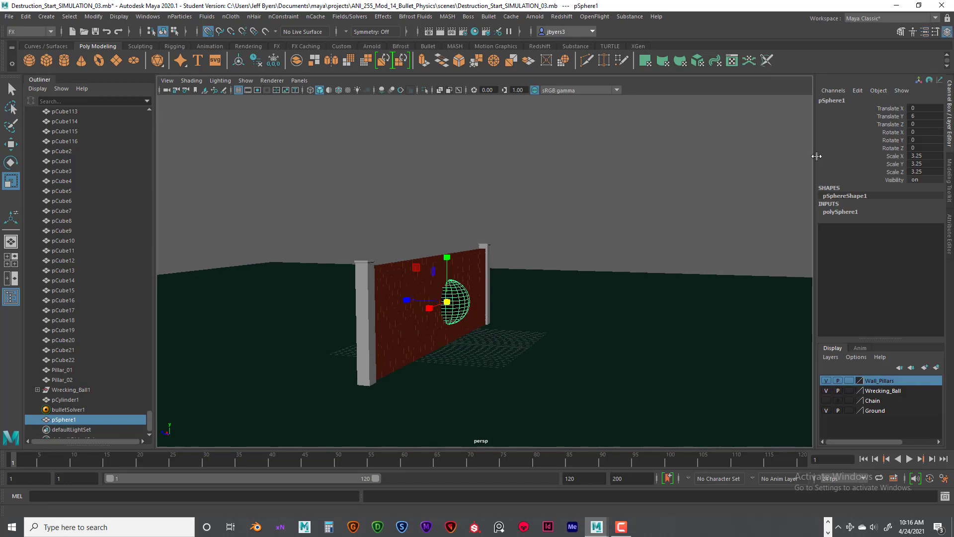
{"action": "left_click", "coordinate": [919, 116]}
{"action": "key", "text": "Return"}
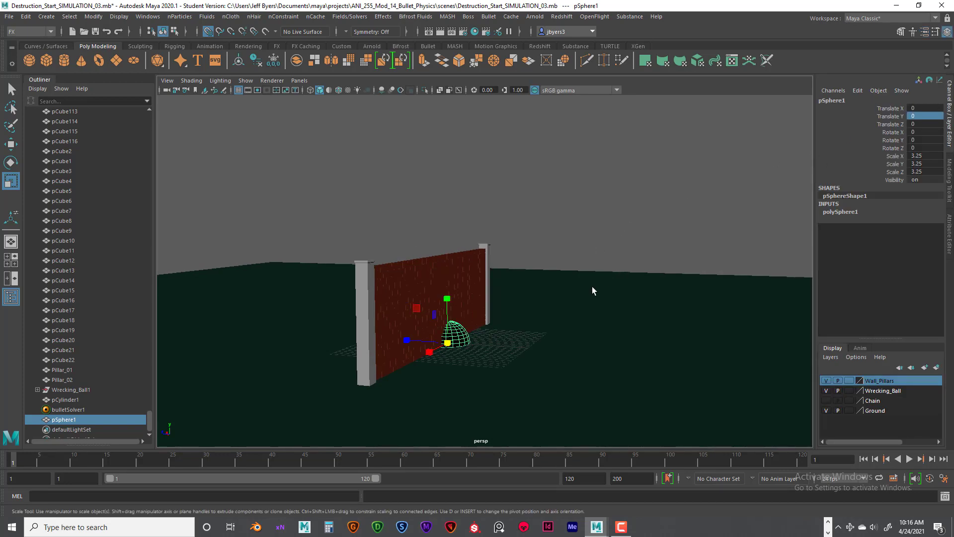
- Delete the sphere's construction history and freeze its transformations, working in the side view
{"action": "left_click_drag", "start_coordinate": [592, 291], "coordinate": [560, 336], "text": "alt"}
{"action": "key", "text": "space"}
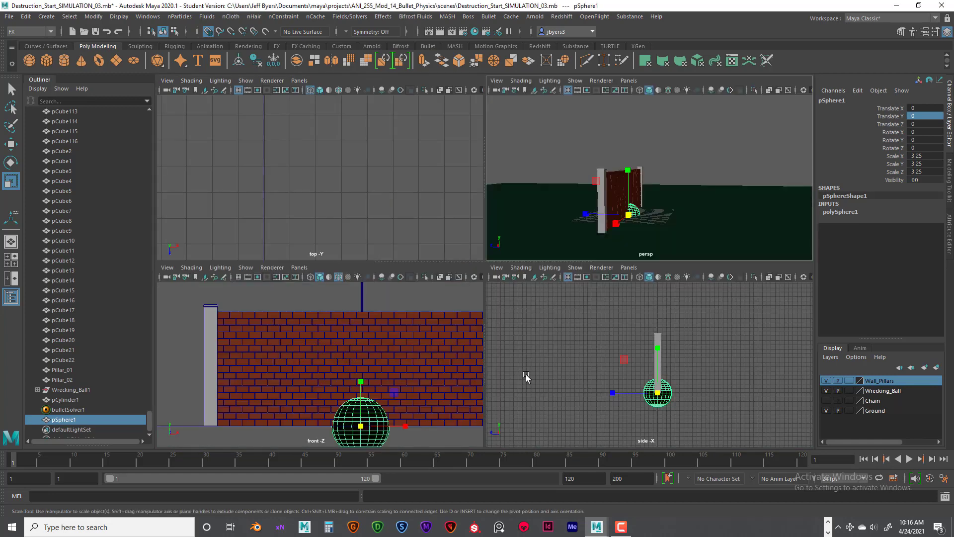
{"action": "key", "text": "space"}
{"action": "key", "text": "space"}
{"action": "key", "text": "space"}
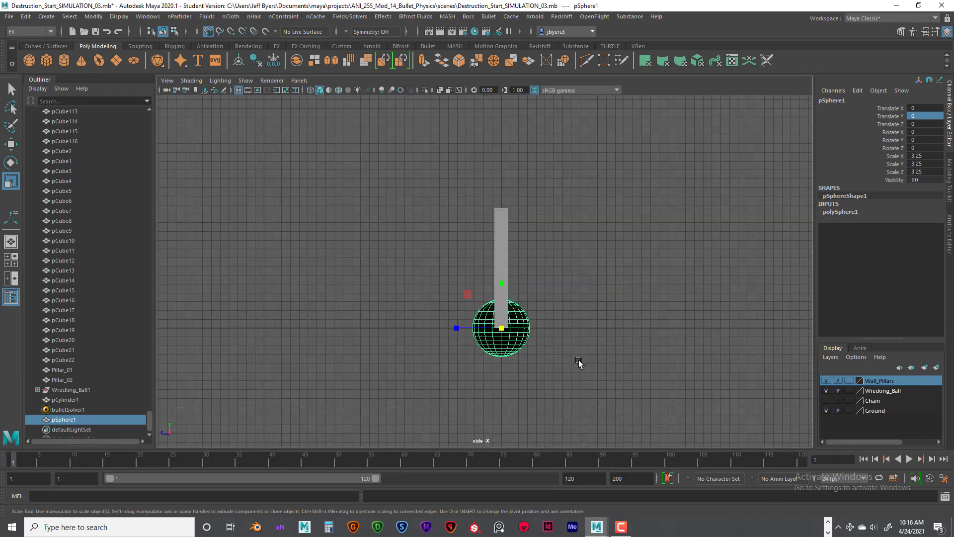
{"action": "scroll", "coordinate": [559, 359], "scroll_direction": "down", "scroll_amount": 6}
{"action": "middle_click_drag", "start_coordinate": [516, 324], "coordinate": [514, 359], "text": "alt"}
{"action": "scroll", "coordinate": [515, 359], "scroll_direction": "up", "scroll_amount": 6}
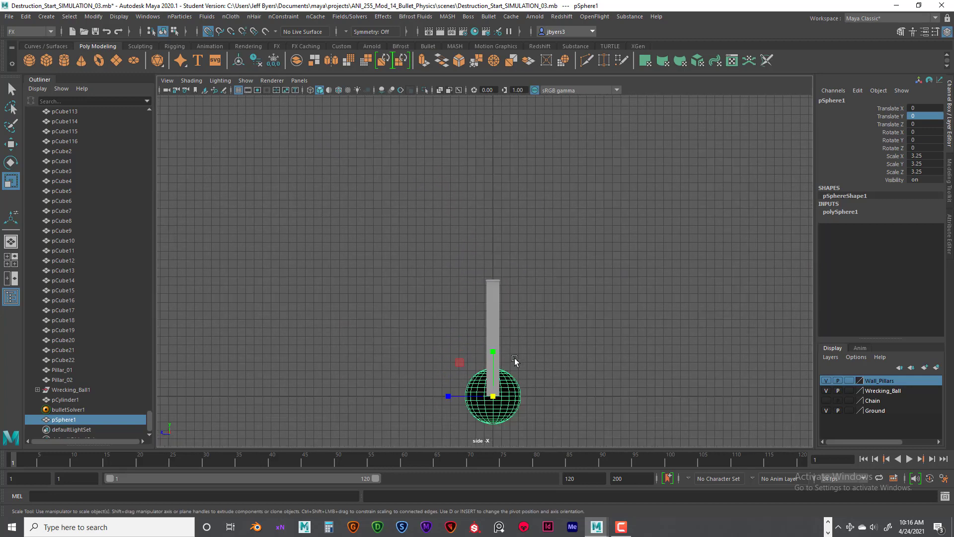
{"action": "scroll", "coordinate": [514, 359], "scroll_direction": "up", "scroll_amount": 1}
{"action": "middle_click_drag", "start_coordinate": [513, 314], "coordinate": [508, 291], "text": "alt"}
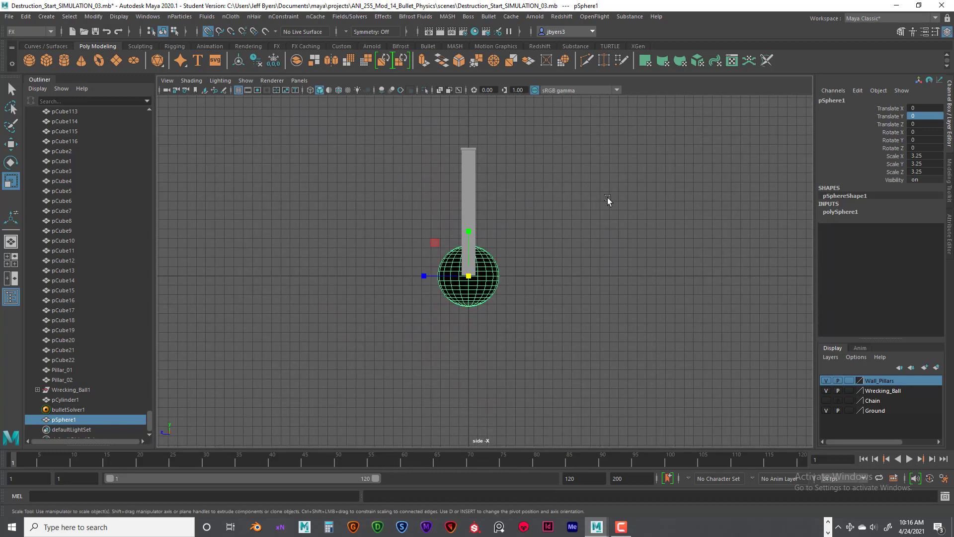
{"action": "left_click", "coordinate": [255, 56]}
{"action": "left_click", "coordinate": [273, 60]}
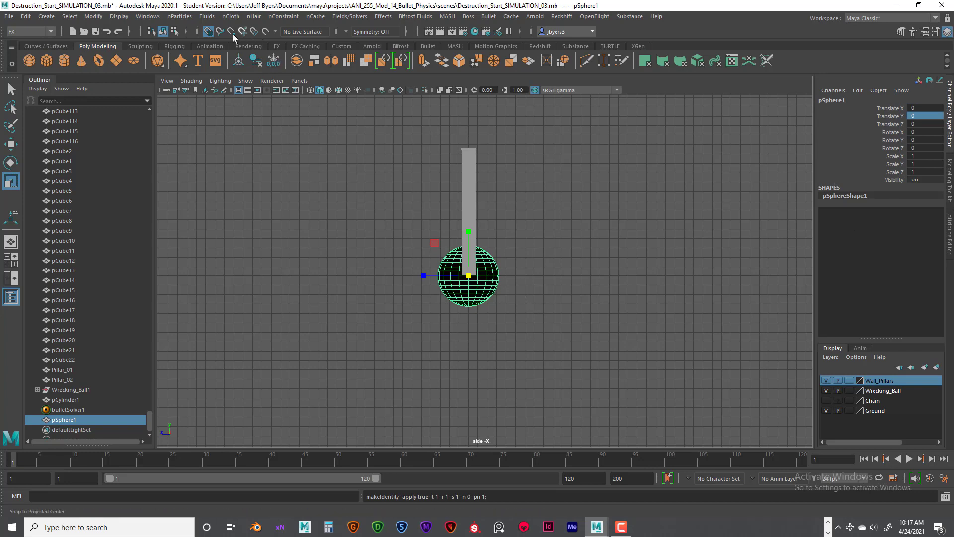
- Move the sphere away from the wall along the Z axis to Translate Z -30
{"action": "left_click", "coordinate": [209, 34]}
{"action": "key", "text": "w"}
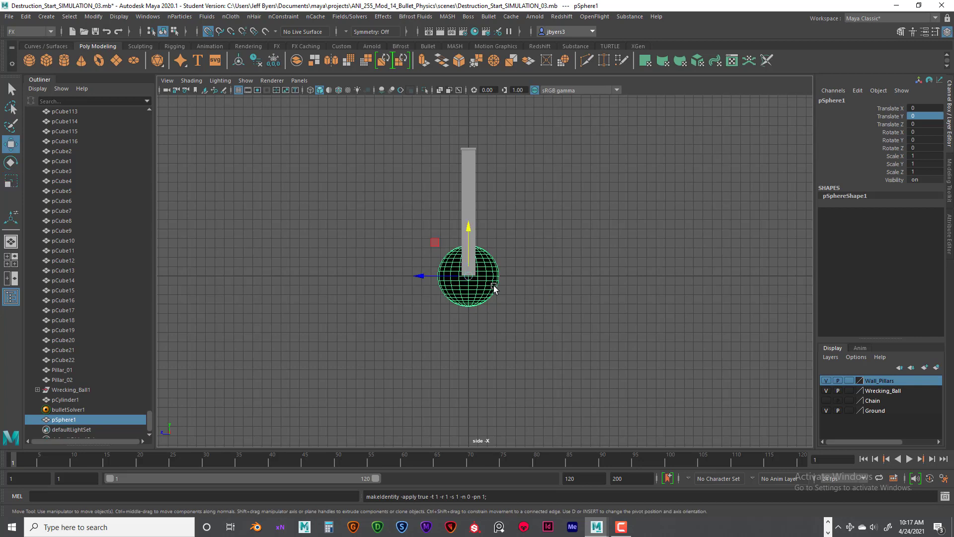
{"action": "left_click_drag", "start_coordinate": [421, 277], "coordinate": [701, 292]}
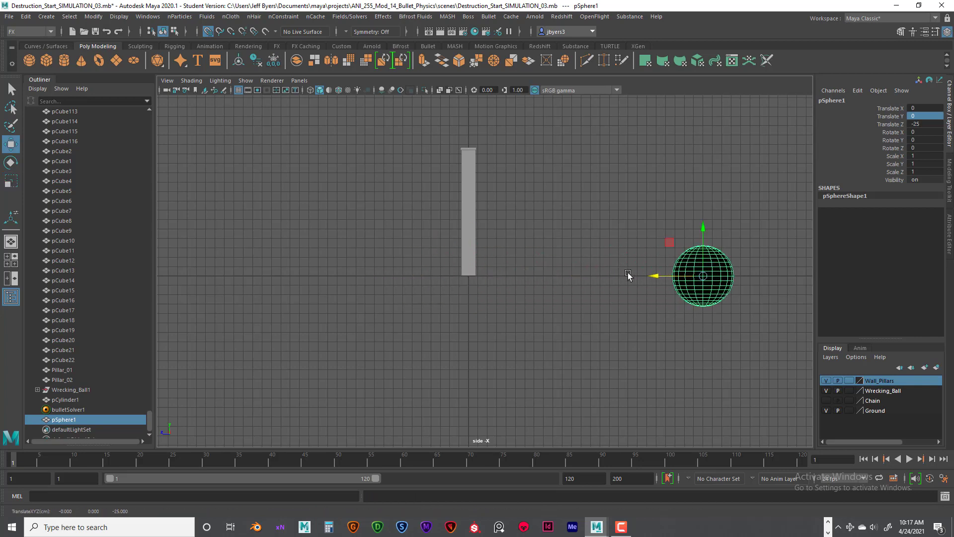
{"action": "scroll", "coordinate": [619, 274], "scroll_direction": "down", "scroll_amount": 1}
{"action": "middle_click_drag", "start_coordinate": [620, 274], "coordinate": [549, 284], "text": "alt"}
{"action": "left_click_drag", "start_coordinate": [561, 286], "coordinate": [635, 285]}
{"action": "right_click_drag", "start_coordinate": [634, 285], "coordinate": [511, 300], "text": "alt"}
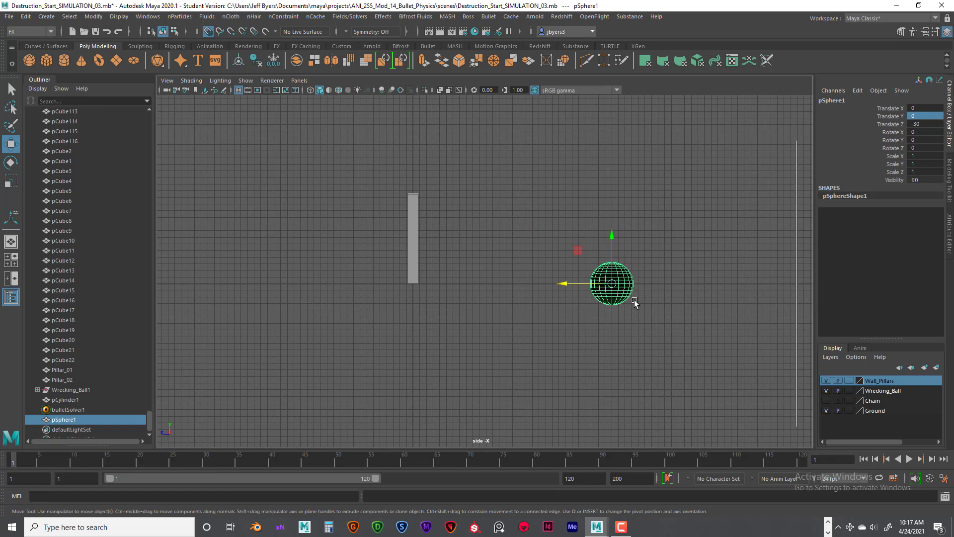
{"action": "middle_click_drag", "start_coordinate": [563, 344], "coordinate": [613, 342], "text": "alt"}
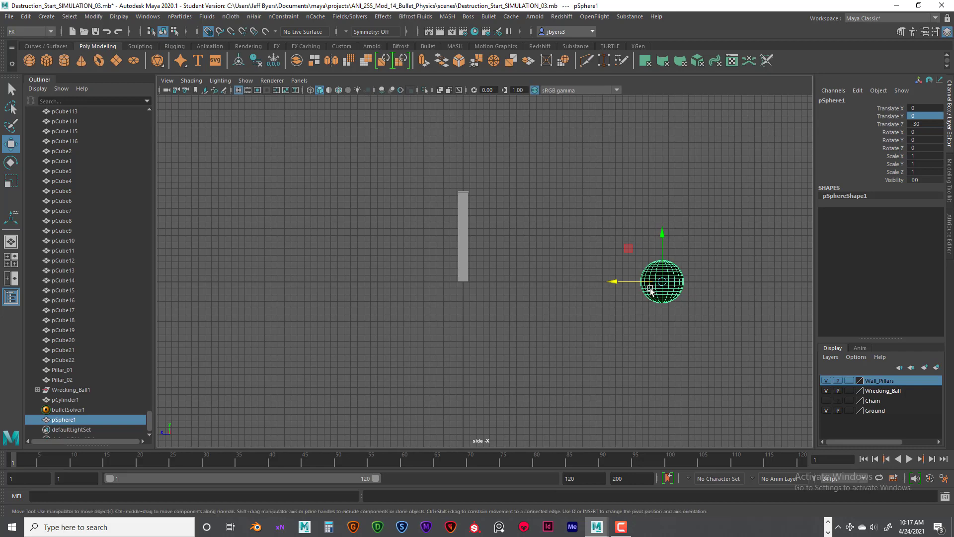
{"action": "key", "text": "e"}
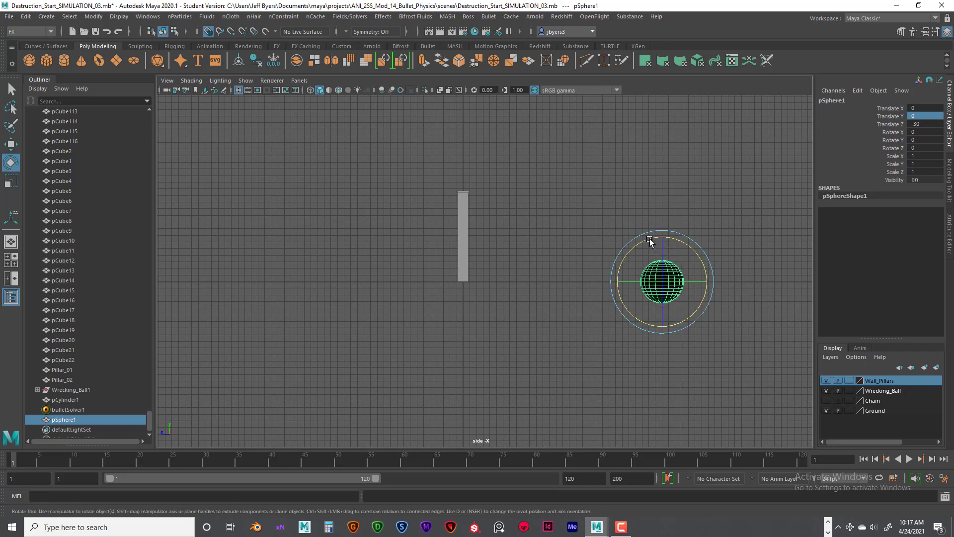
{"action": "left_click", "coordinate": [598, 373]}
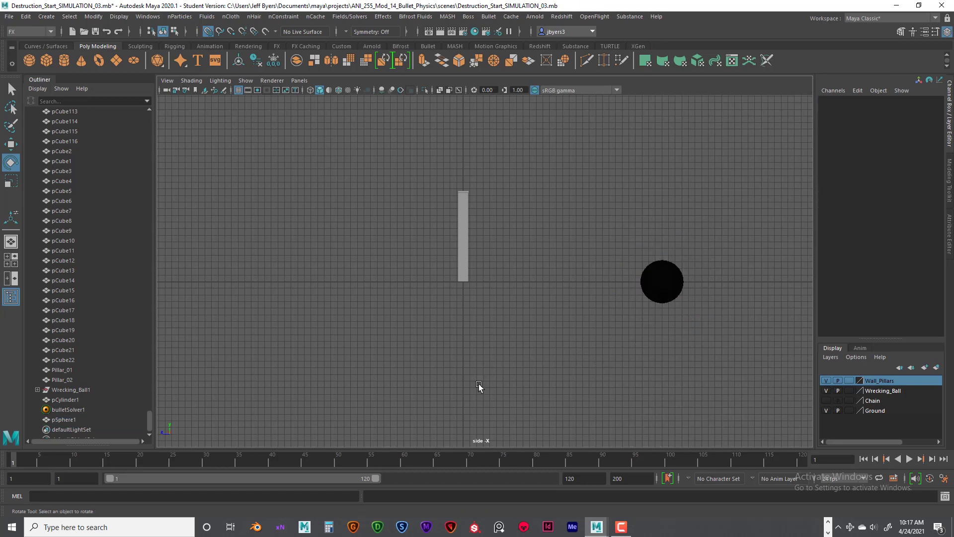
{"action": "left_click", "coordinate": [48, 62]}
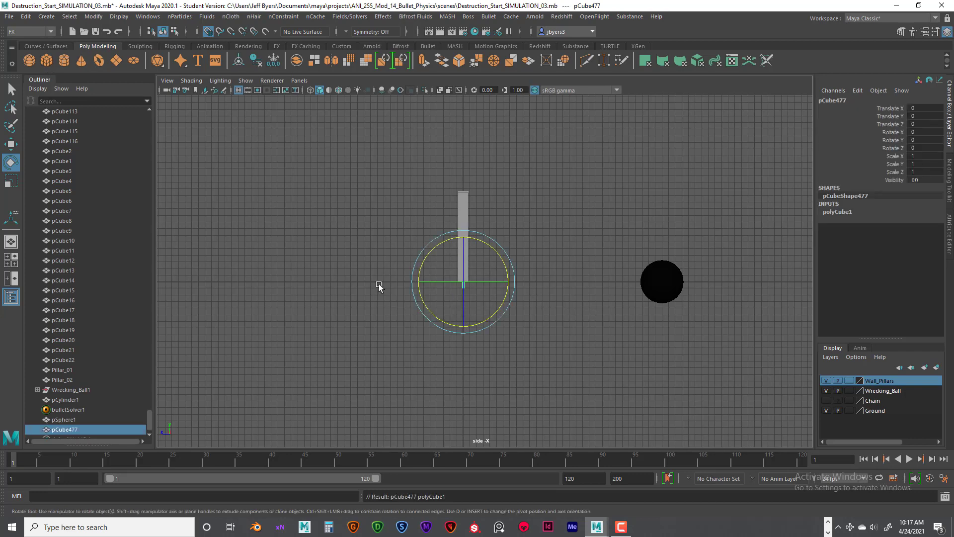
{"action": "key", "text": "Delete"}
- Create a polygon cube at the origin after resetting its creation options to the defaults
{"action": "left_click", "coordinate": [47, 16]}
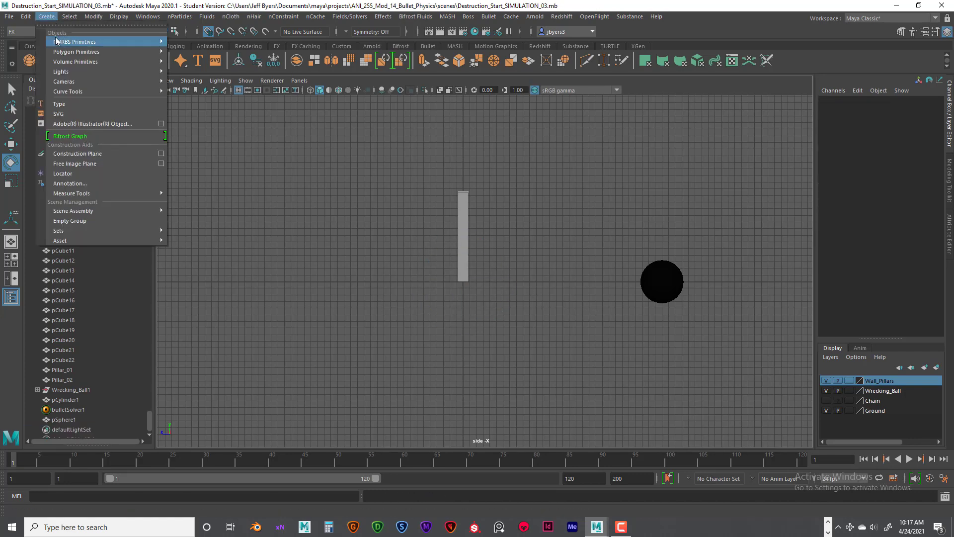
{"action": "mouse_move", "coordinate": [114, 52]}
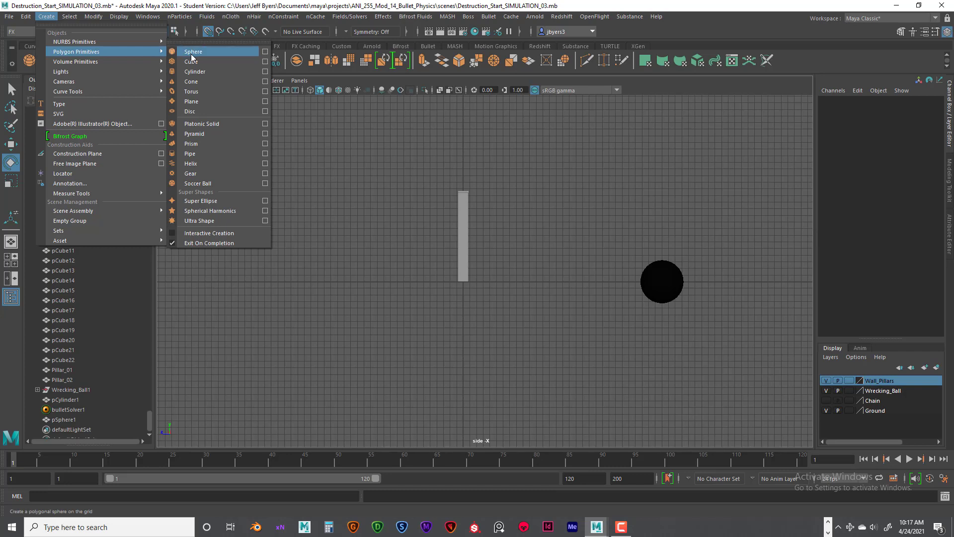
{"action": "left_click", "coordinate": [265, 62]}
{"action": "left_click", "coordinate": [301, 121]}
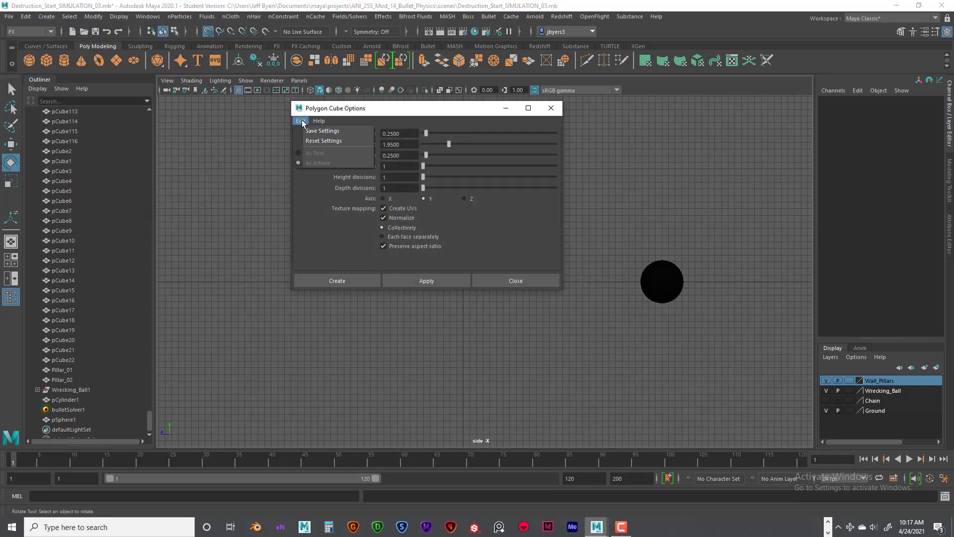
{"action": "left_click", "coordinate": [306, 139]}
{"action": "left_click", "coordinate": [357, 276]}
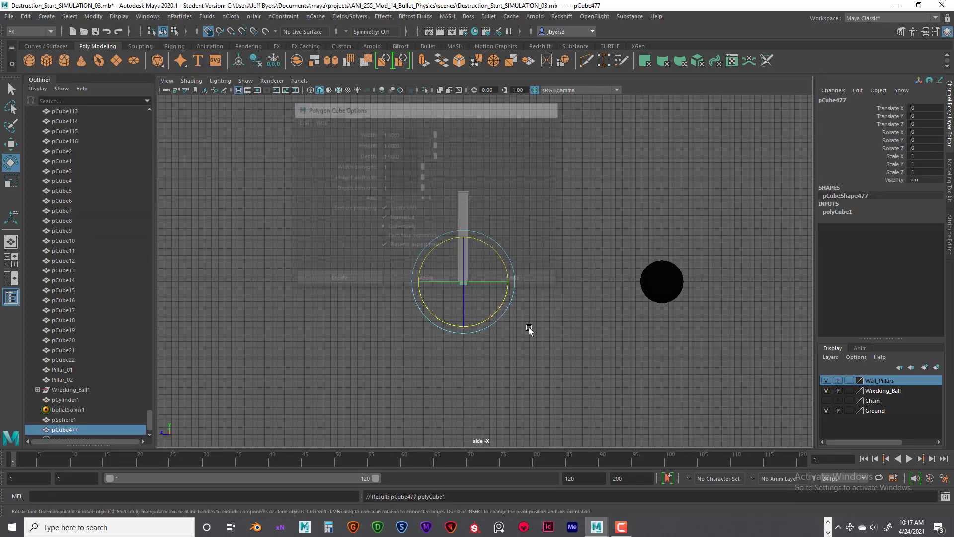
- Scale the new cube uniformly to about 4.118 and move it along the Z axis to Translate Z 30
{"action": "key", "text": "t"}
{"action": "key", "text": "r"}
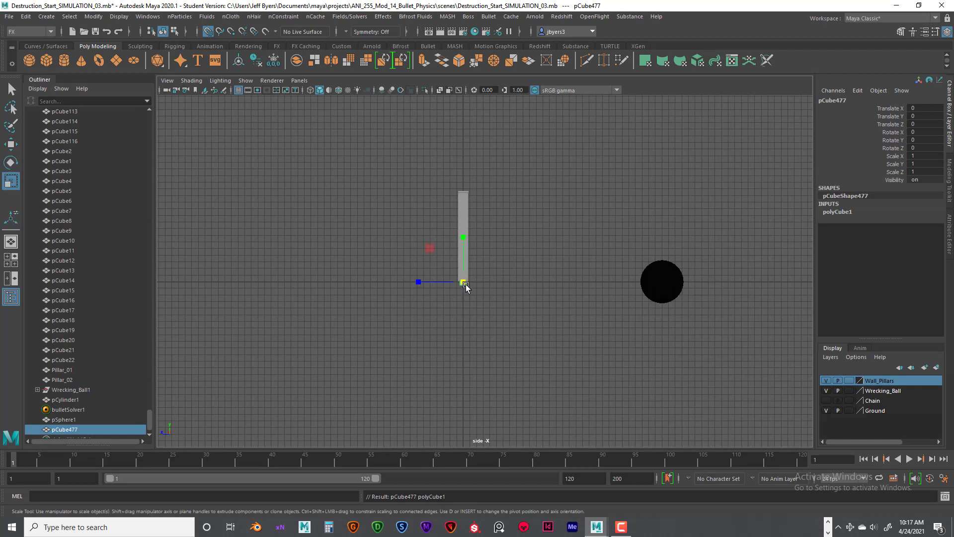
{"action": "left_click_drag", "start_coordinate": [463, 283], "coordinate": [263, 294]}
{"action": "key", "text": "w"}
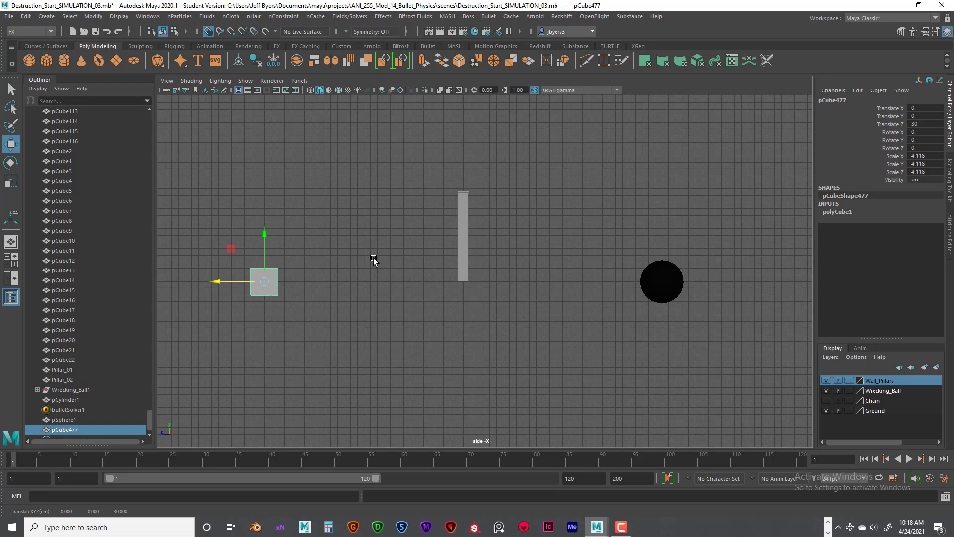
- Hide the Ground display layer to keep the ground plane out of the cube and sphere selection
{"action": "left_click", "coordinate": [668, 274]}
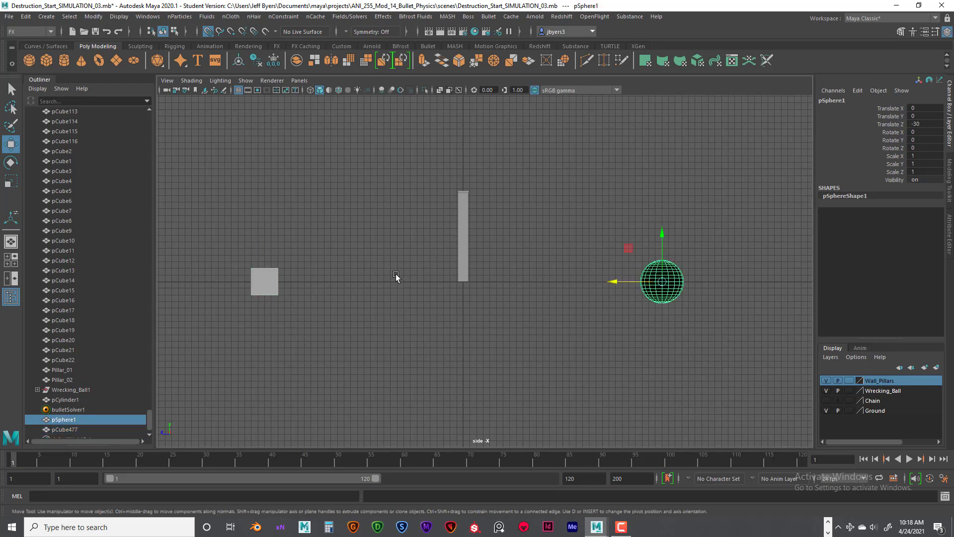
{"action": "left_click", "coordinate": [260, 285]}
{"action": "left_click", "coordinate": [677, 282]}
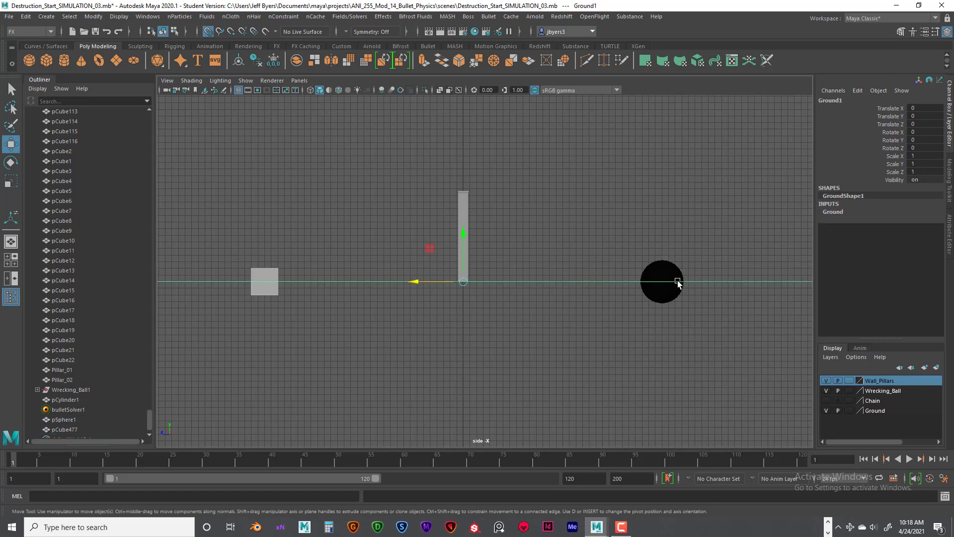
{"action": "left_click", "coordinate": [669, 270]}
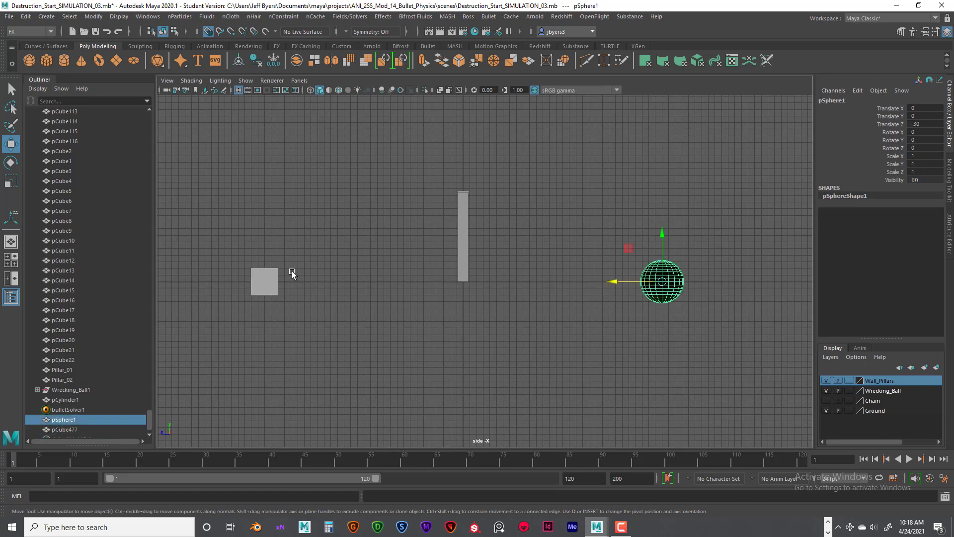
{"action": "left_click", "coordinate": [263, 273]}
{"action": "left_click", "coordinate": [666, 271]}
{"action": "left_click", "coordinate": [270, 281]}
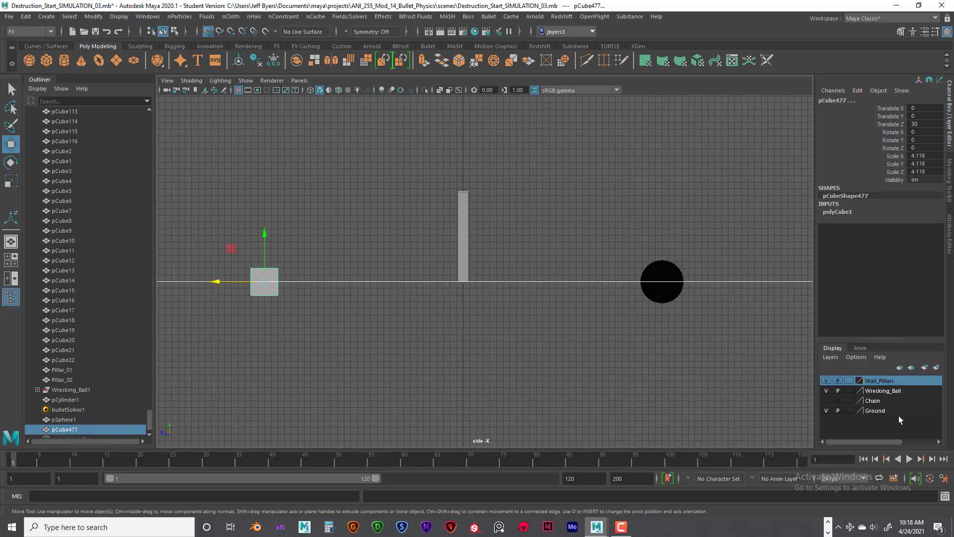
{"action": "left_click", "coordinate": [715, 261]}
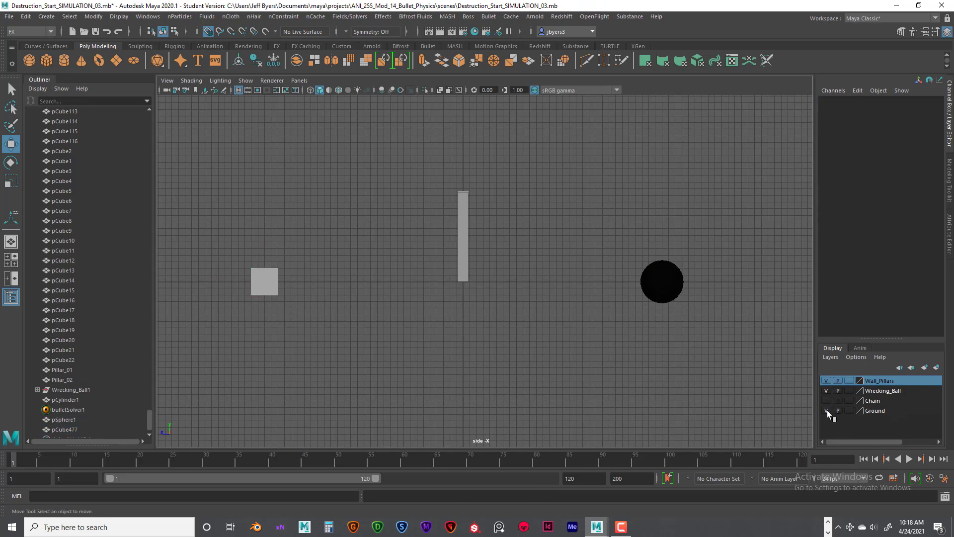
- Delete the construction history and freeze the transformations of both the cube and the sphere
{"action": "left_click", "coordinate": [673, 276]}
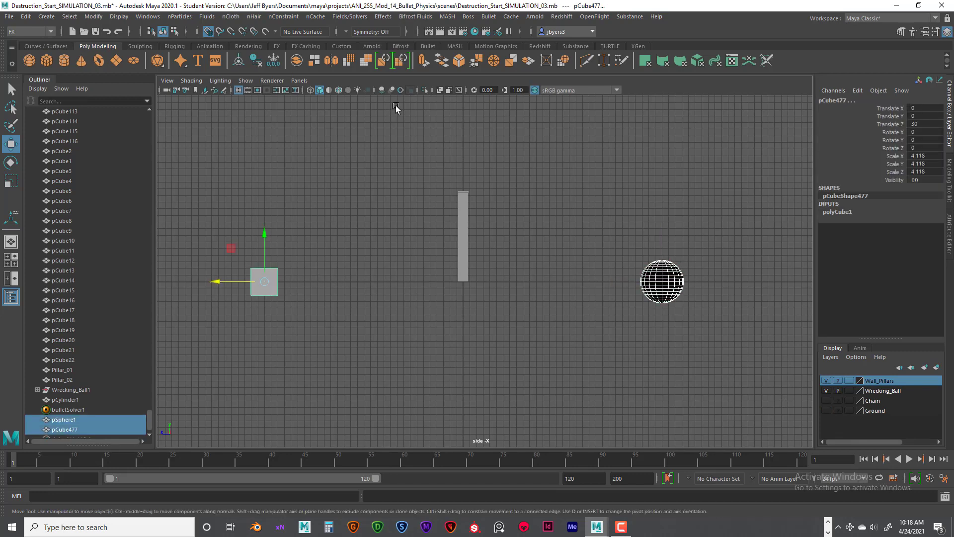
{"action": "left_click", "coordinate": [257, 61]}
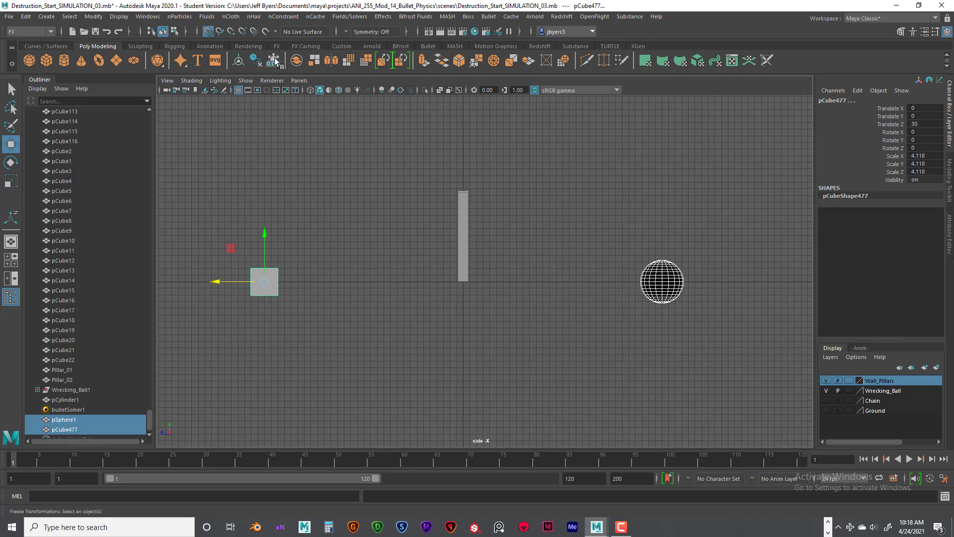
{"action": "left_click", "coordinate": [275, 60]}
{"action": "left_click", "coordinate": [658, 315]}
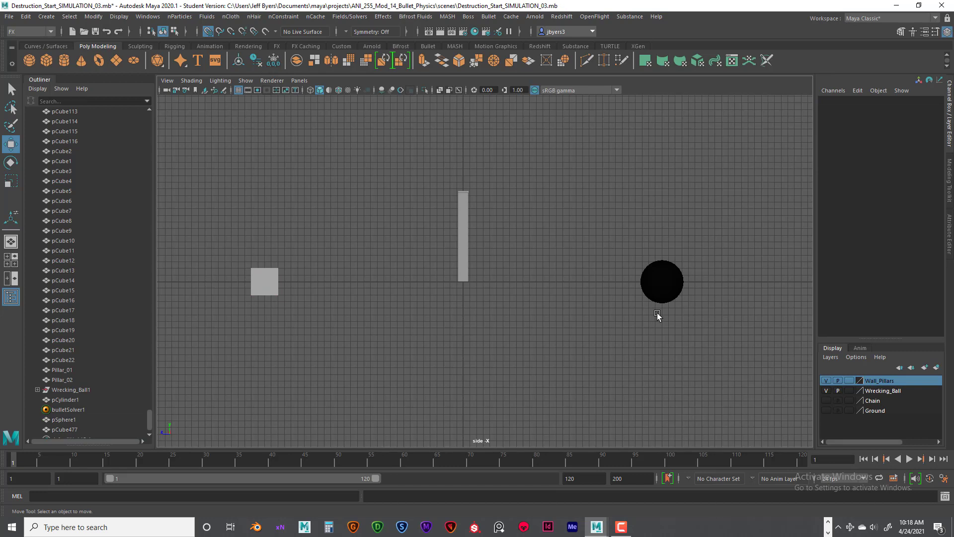
{"action": "left_click", "coordinate": [262, 288]}
{"action": "left_click", "coordinate": [654, 279]}
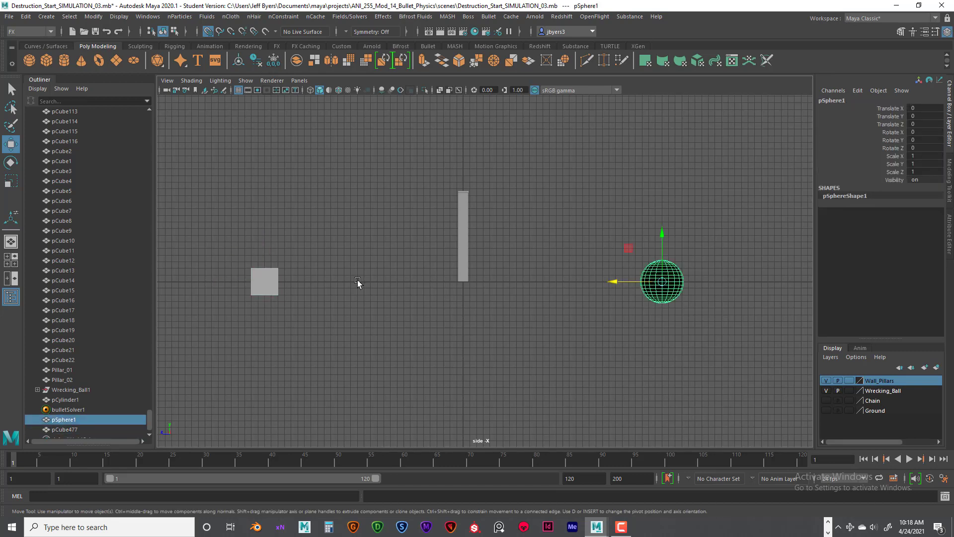
{"action": "left_click", "coordinate": [265, 281]}
{"action": "left_click", "coordinate": [673, 289]}
{"action": "left_click", "coordinate": [269, 285]}
{"action": "left_click", "coordinate": [323, 288]}
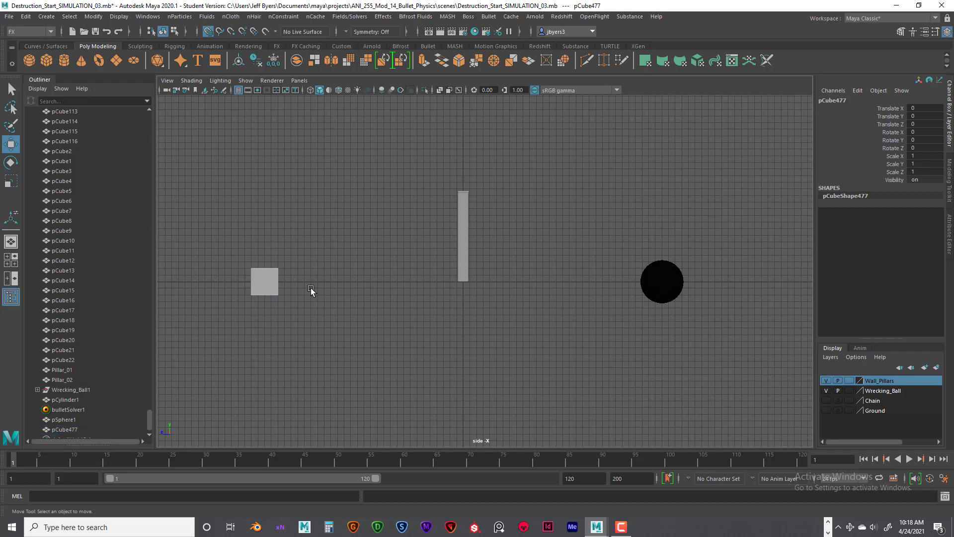
- Make the cube a Bullet passive rigid body with the Box collider shape
{"action": "left_click", "coordinate": [275, 275]}
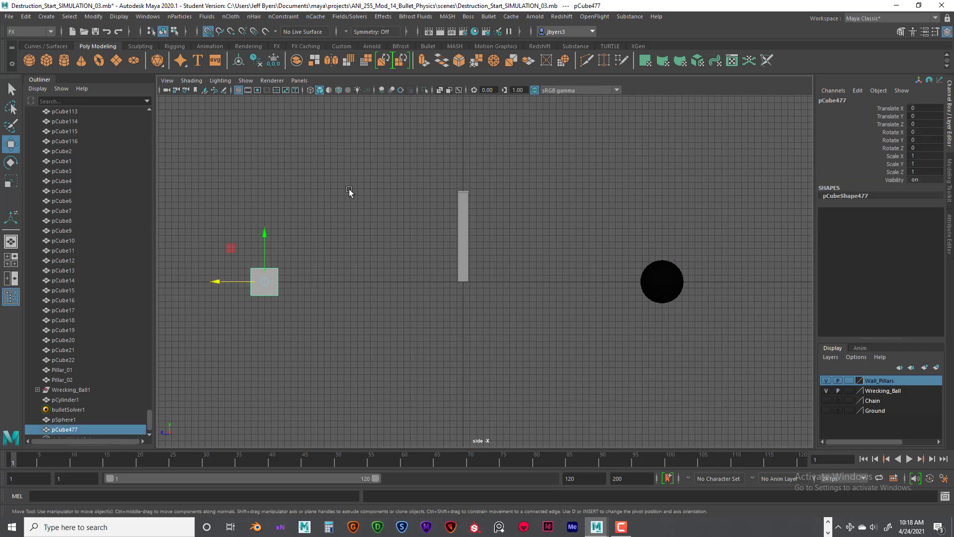
{"action": "left_click", "coordinate": [489, 16]}
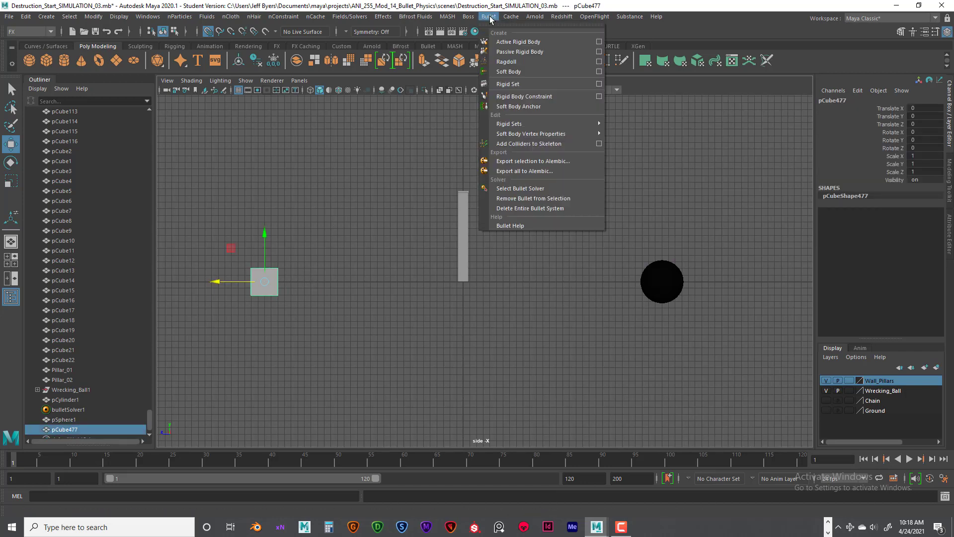
{"action": "left_click", "coordinate": [600, 51]}
{"action": "left_click", "coordinate": [396, 137]}
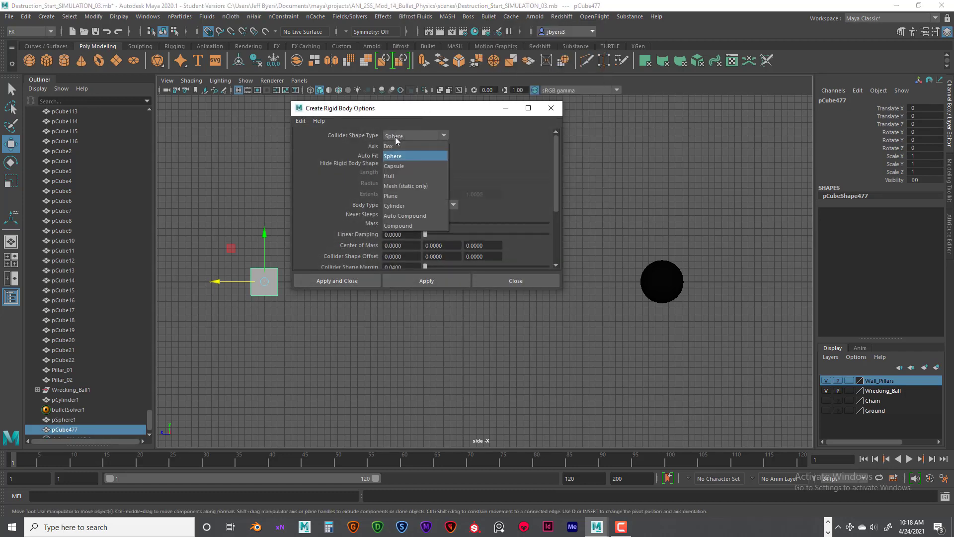
{"action": "left_click", "coordinate": [389, 145]}
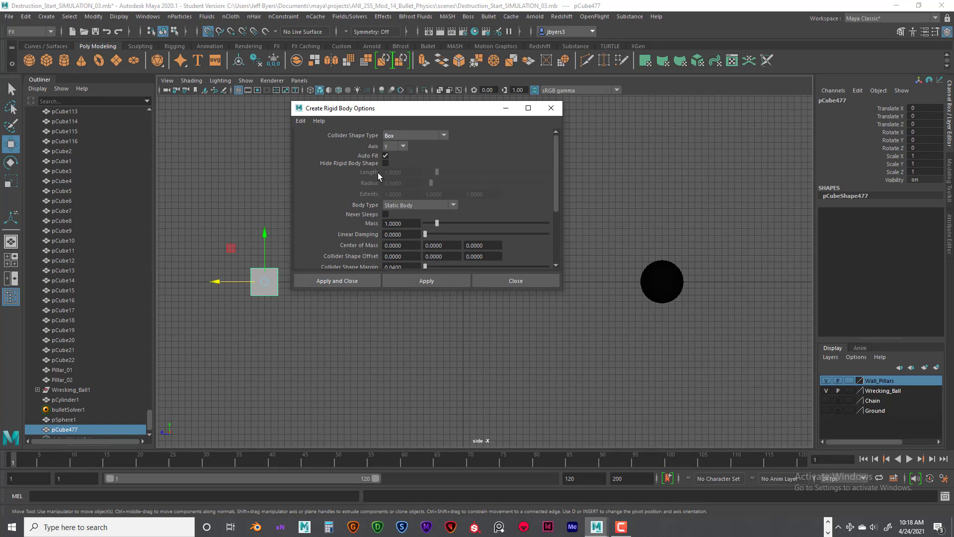
{"action": "left_click", "coordinate": [349, 281]}
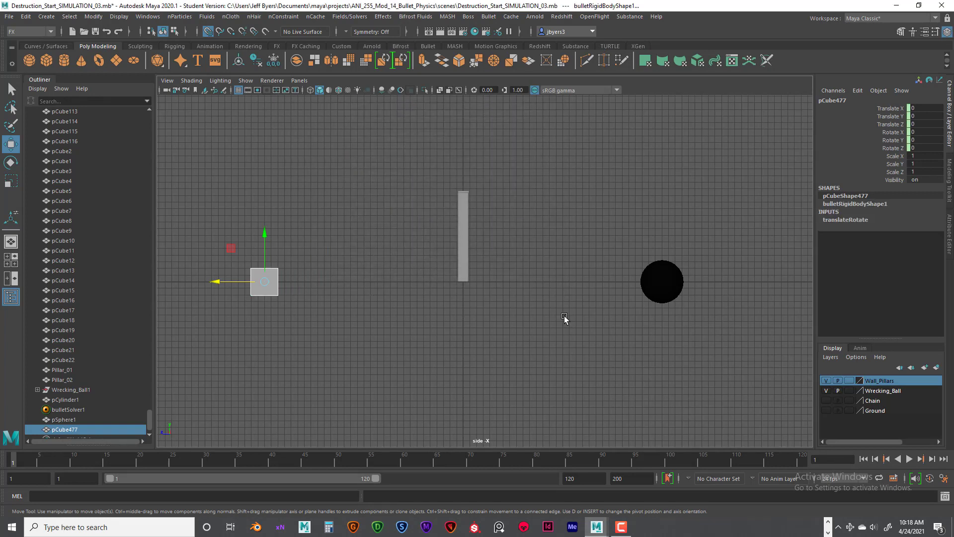
- Make the sphere a Bullet active rigid body with the Sphere collider shape
{"action": "left_click", "coordinate": [659, 298]}
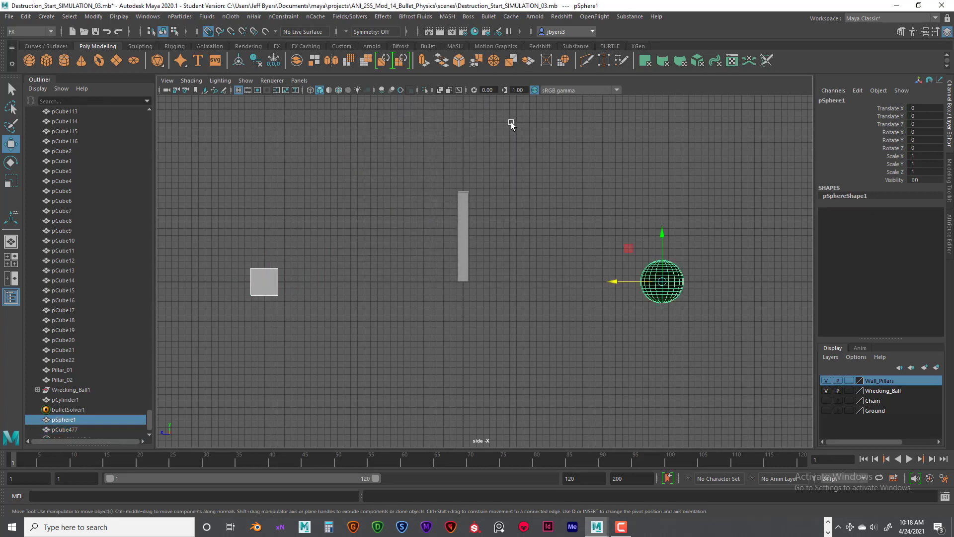
{"action": "left_click", "coordinate": [489, 16]}
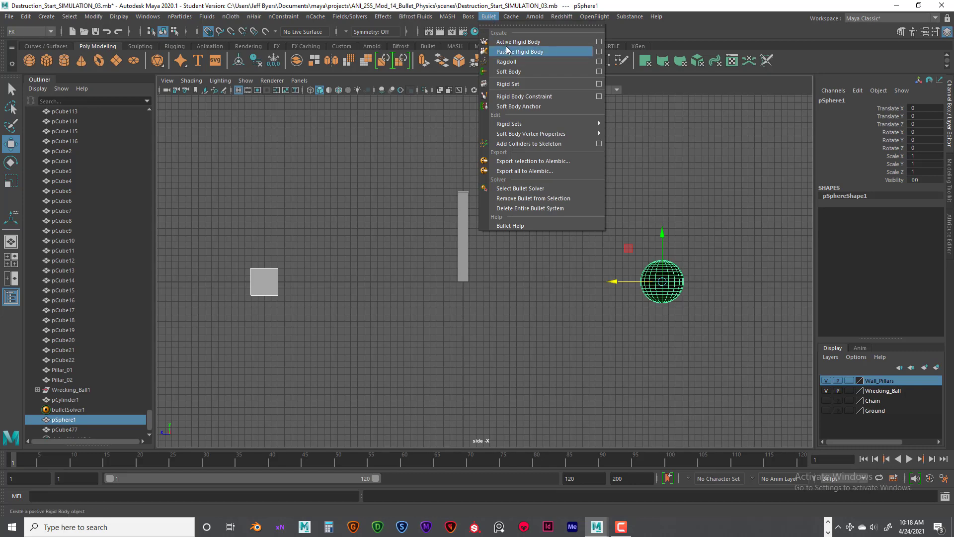
{"action": "left_click", "coordinate": [599, 41]}
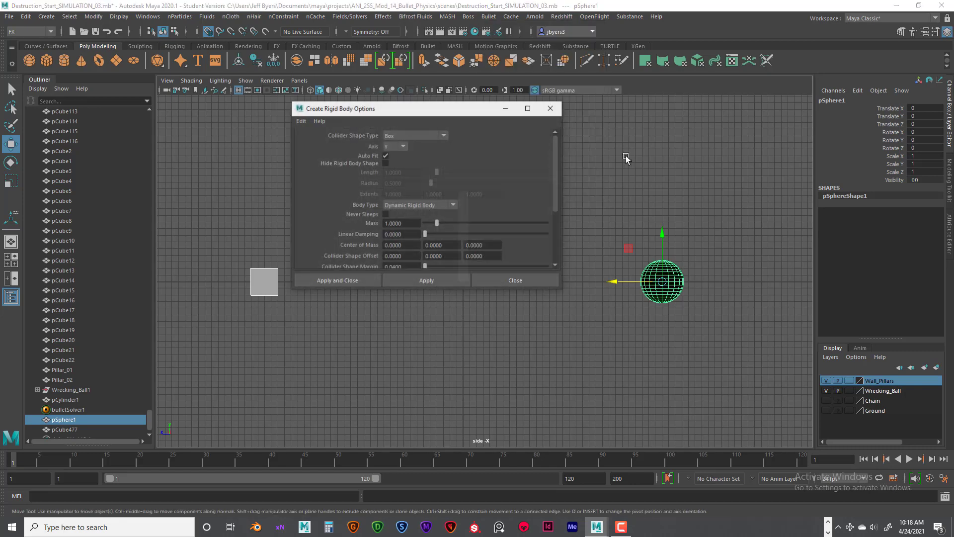
{"action": "left_click", "coordinate": [398, 135]}
{"action": "left_click", "coordinate": [394, 158]}
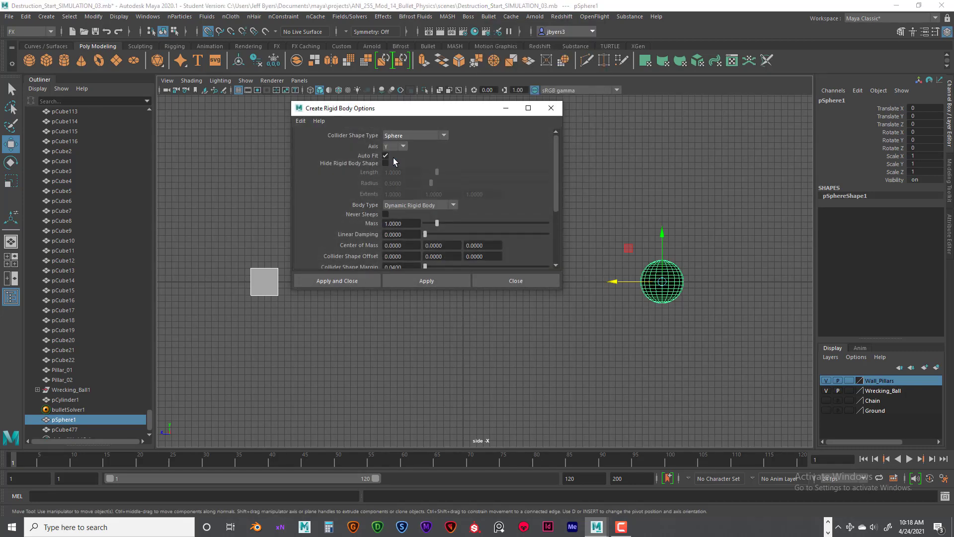
{"action": "left_click", "coordinate": [367, 281]}
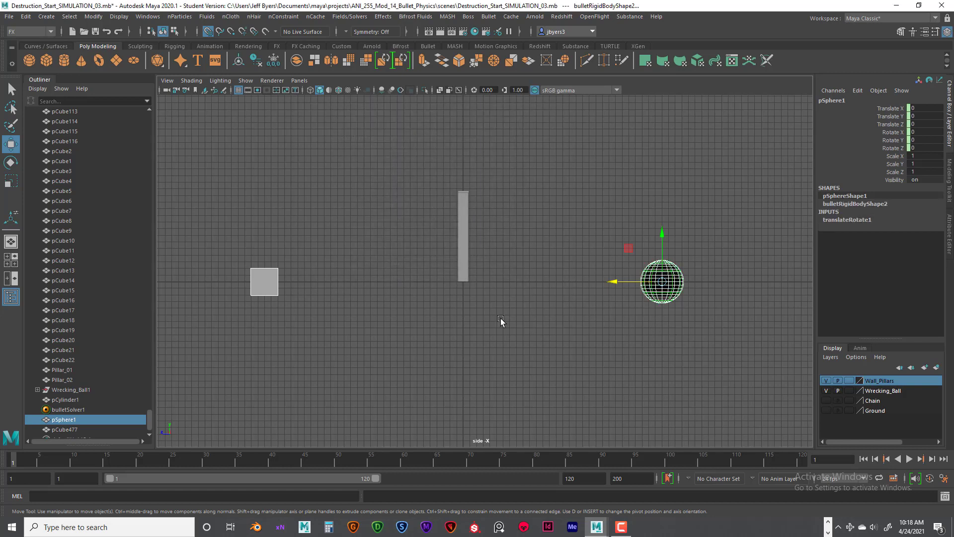
- Connect the cube and the sphere with a Bullet rigid body constraint of type Point, using reset options, and play the simulation
{"action": "left_click", "coordinate": [407, 318]}
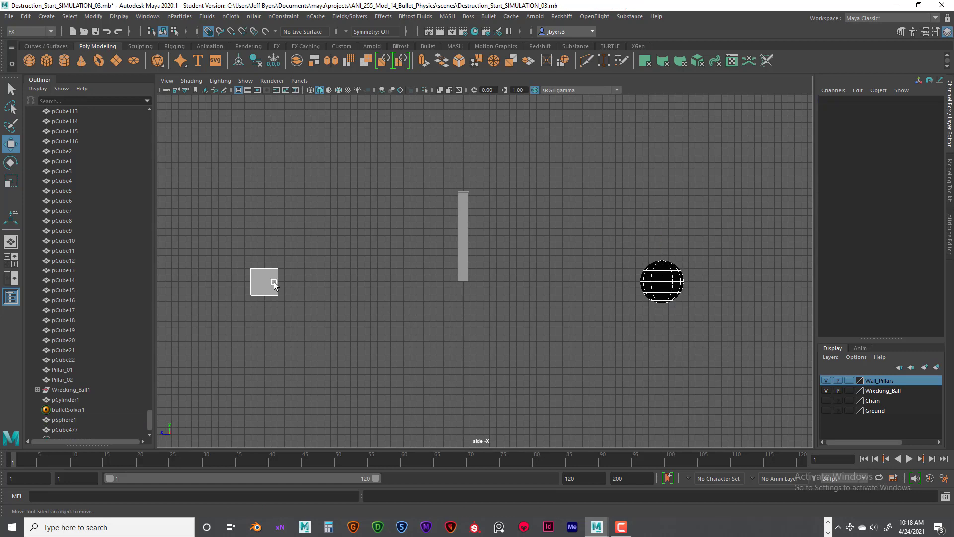
{"action": "left_click", "coordinate": [273, 278]}
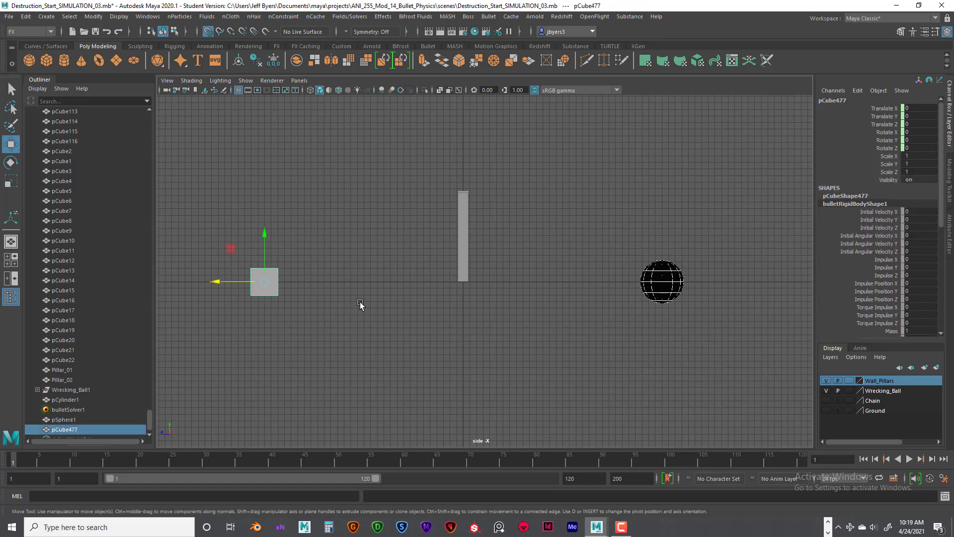
{"action": "left_click", "coordinate": [671, 282], "text": "shift"}
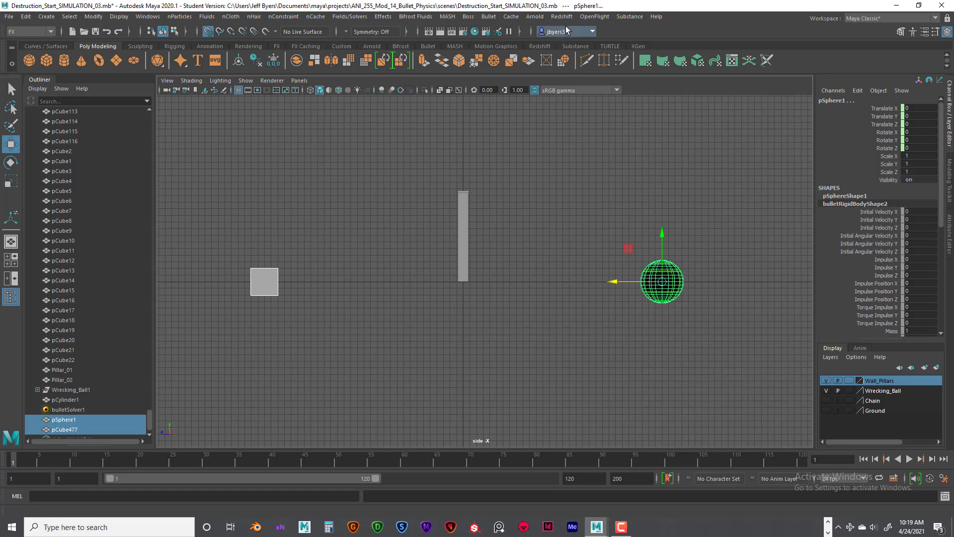
{"action": "left_click", "coordinate": [489, 18]}
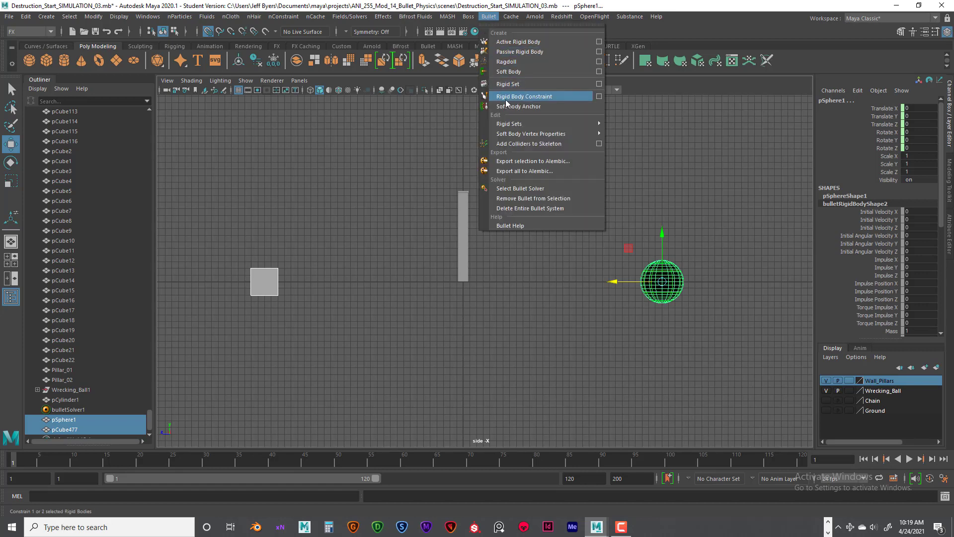
{"action": "left_click", "coordinate": [598, 97]}
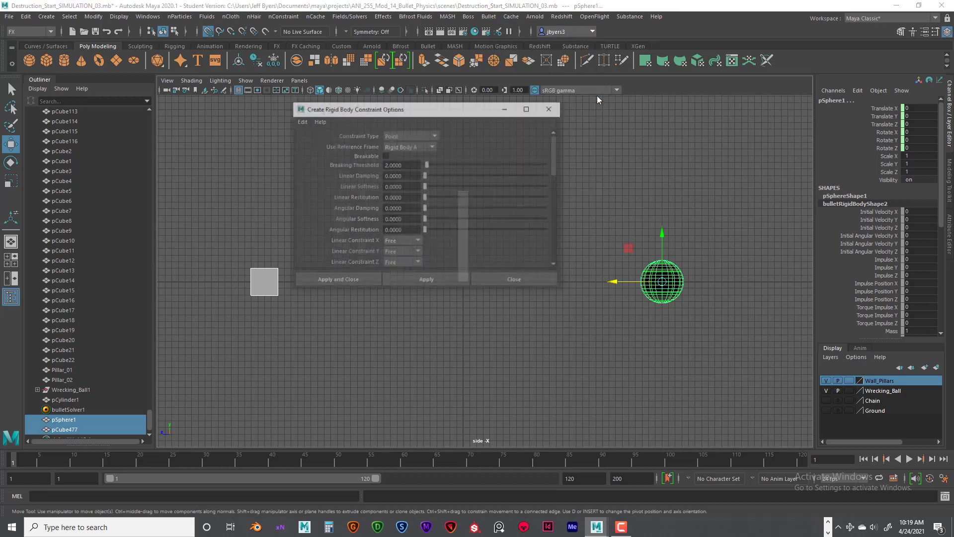
{"action": "left_click", "coordinate": [301, 121]}
{"action": "left_click", "coordinate": [311, 145]}
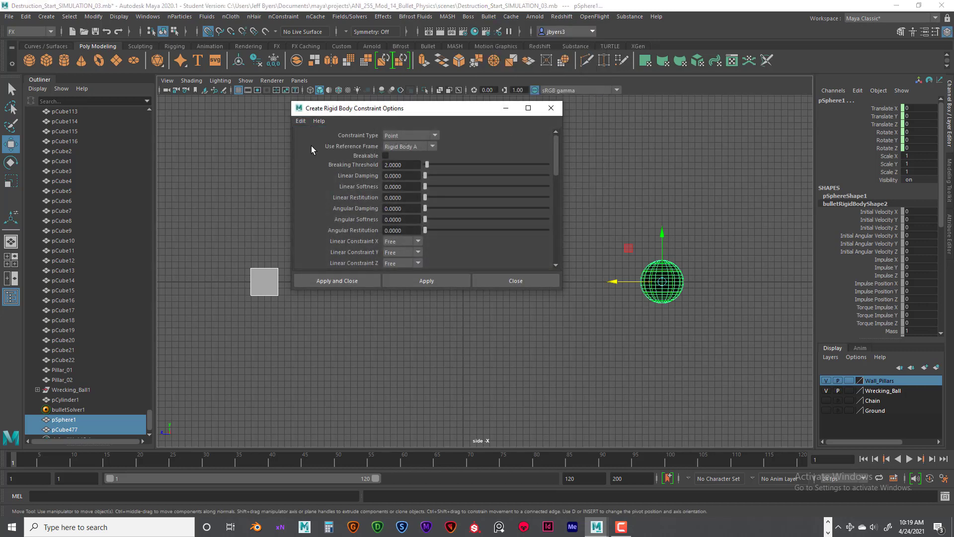
{"action": "left_click", "coordinate": [435, 135]}
{"action": "left_click", "coordinate": [393, 147]}
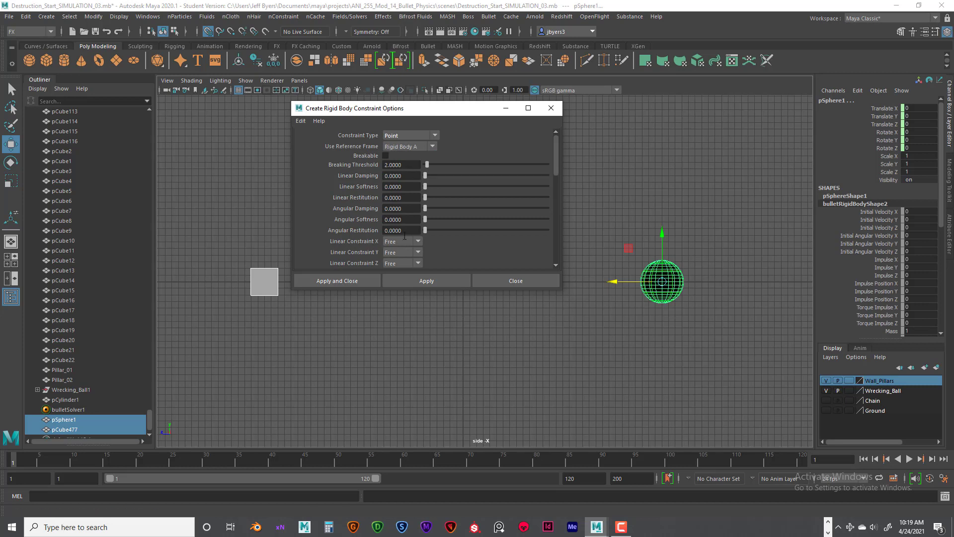
{"action": "left_click", "coordinate": [365, 278]}
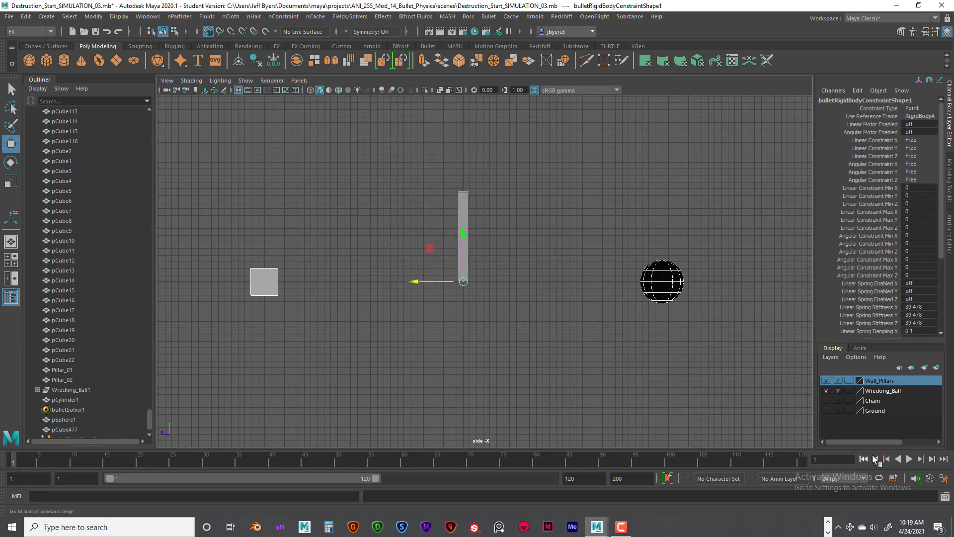
{"action": "left_click", "coordinate": [908, 459]}
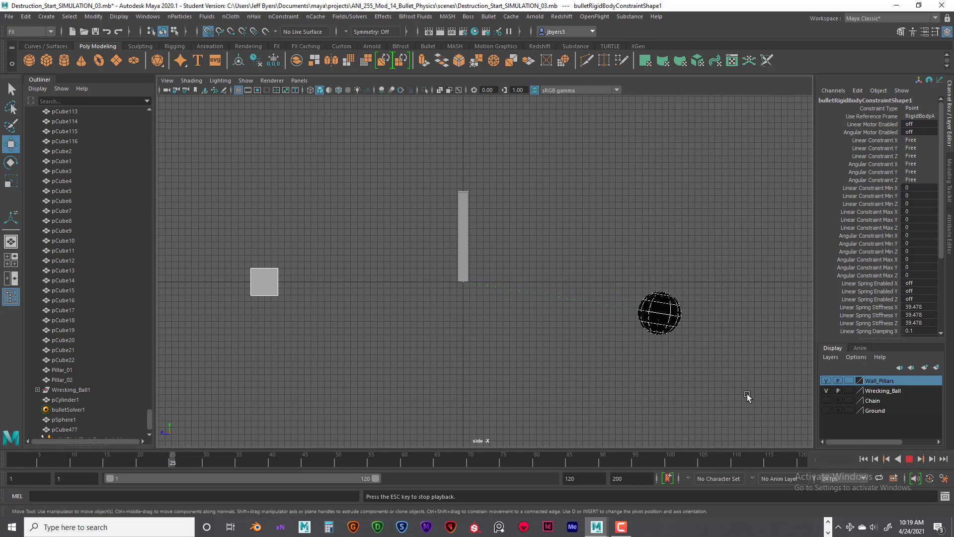
- Replay the Bullet simulation from the first frame in the side view and stop it after watching the sphere swing
{"action": "scroll", "coordinate": [747, 394], "scroll_direction": "down", "scroll_amount": 2}
{"action": "scroll", "coordinate": [747, 393], "scroll_direction": "down", "scroll_amount": 2}
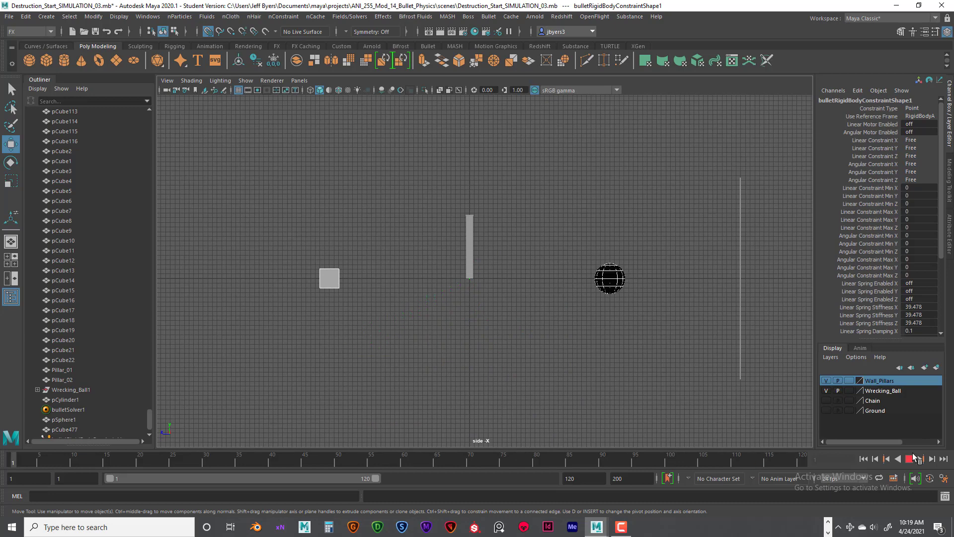
{"action": "left_click", "coordinate": [913, 461]}
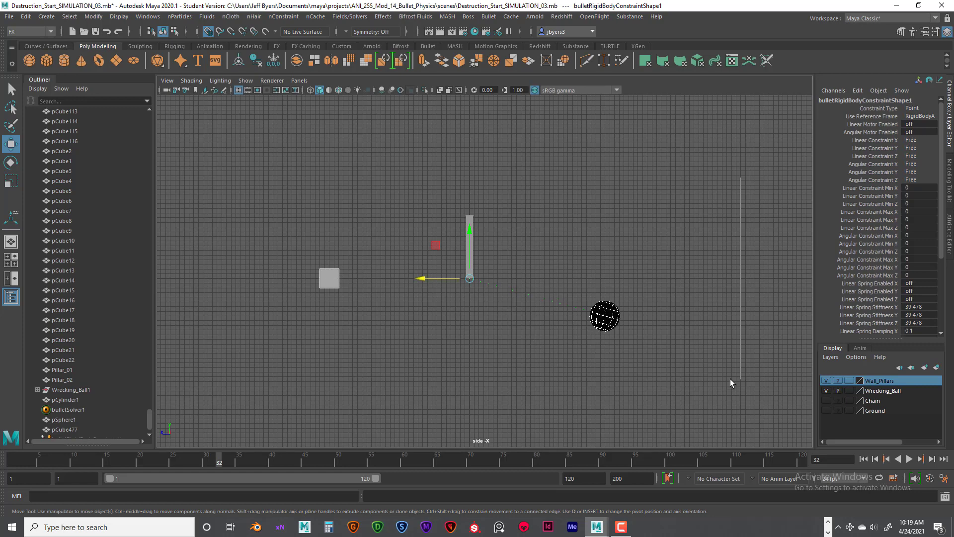
{"action": "left_click", "coordinate": [863, 459]}
{"action": "left_click", "coordinate": [909, 459]}
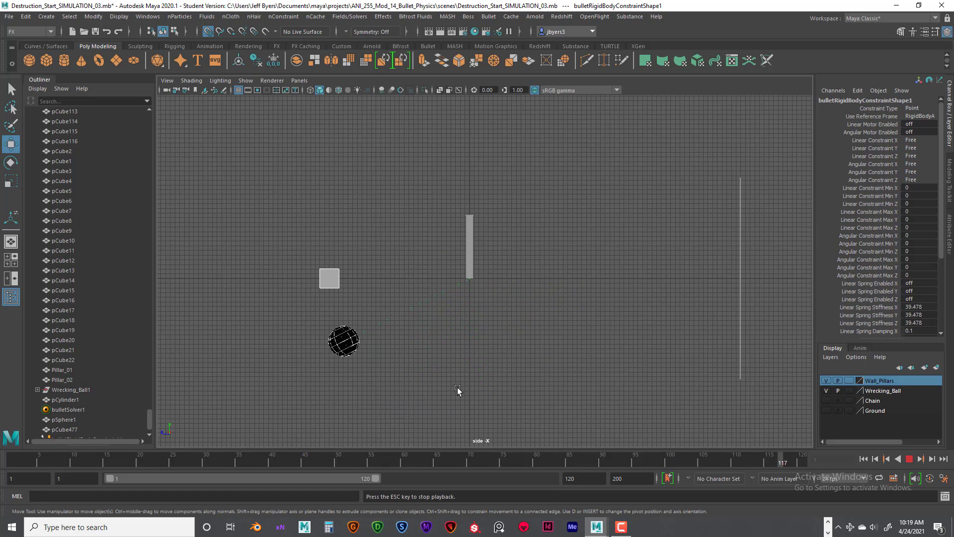
{"action": "left_click", "coordinate": [908, 458]}
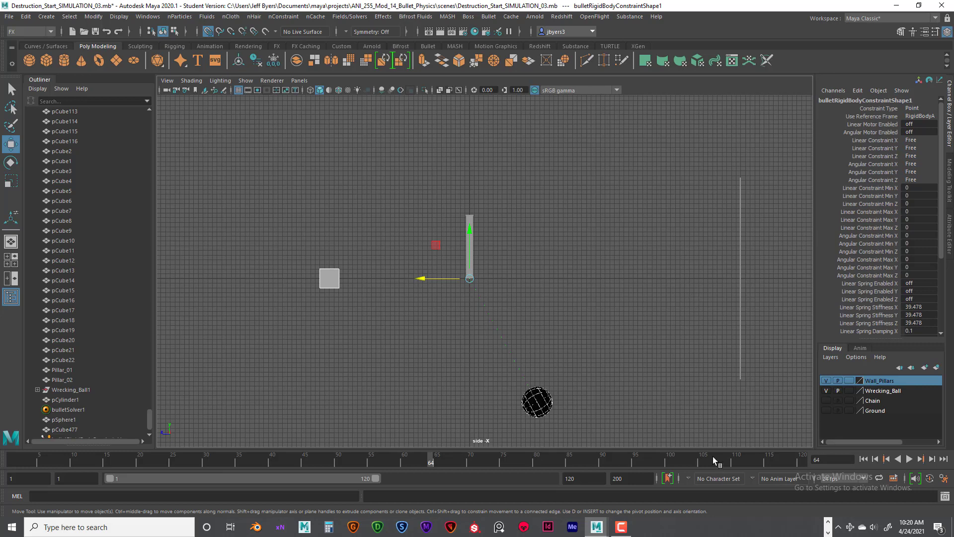
- Return to the first frame and hide the anchor cube by setting its Visibility to off
{"action": "scroll", "coordinate": [425, 390], "scroll_direction": "down", "scroll_amount": 1}
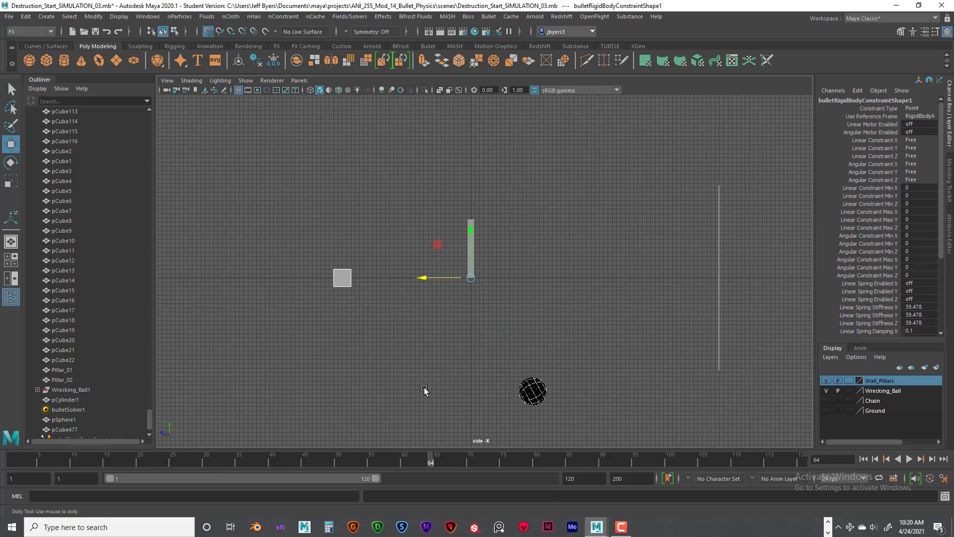
{"action": "middle_click_drag", "start_coordinate": [424, 390], "coordinate": [442, 354], "text": "alt"}
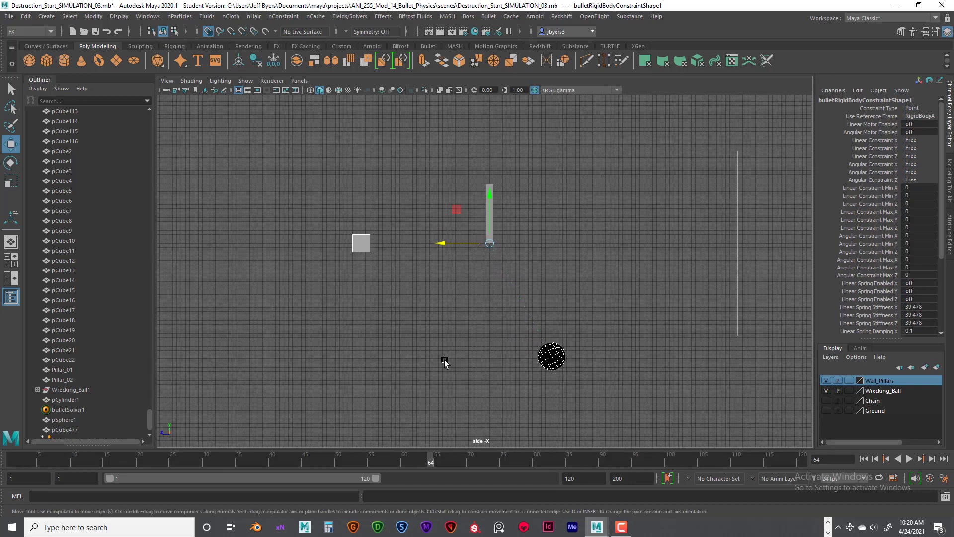
{"action": "scroll", "coordinate": [448, 369], "scroll_direction": "up", "scroll_amount": 1}
{"action": "scroll", "coordinate": [447, 369], "scroll_direction": "down", "scroll_amount": 1}
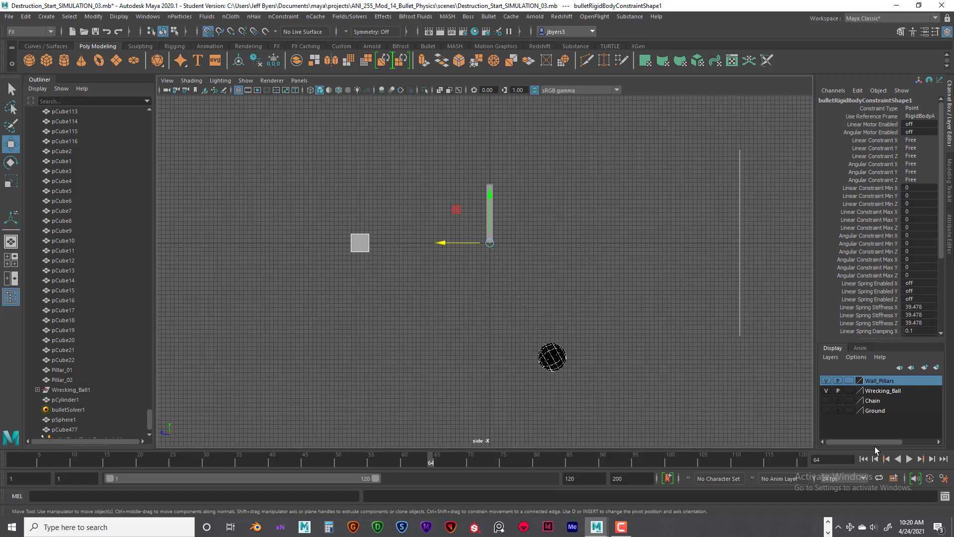
{"action": "left_click", "coordinate": [863, 459]}
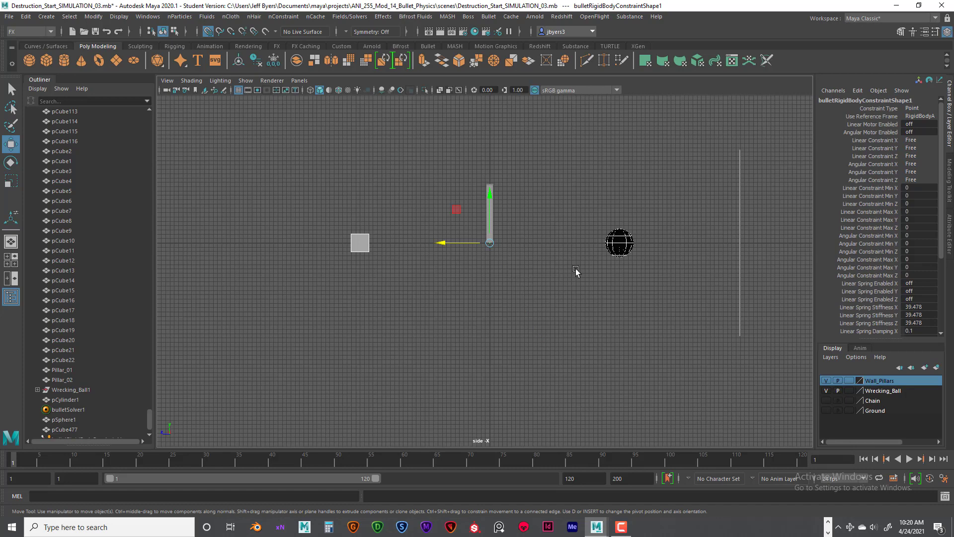
{"action": "left_click", "coordinate": [358, 274]}
{"action": "left_click", "coordinate": [363, 251]}
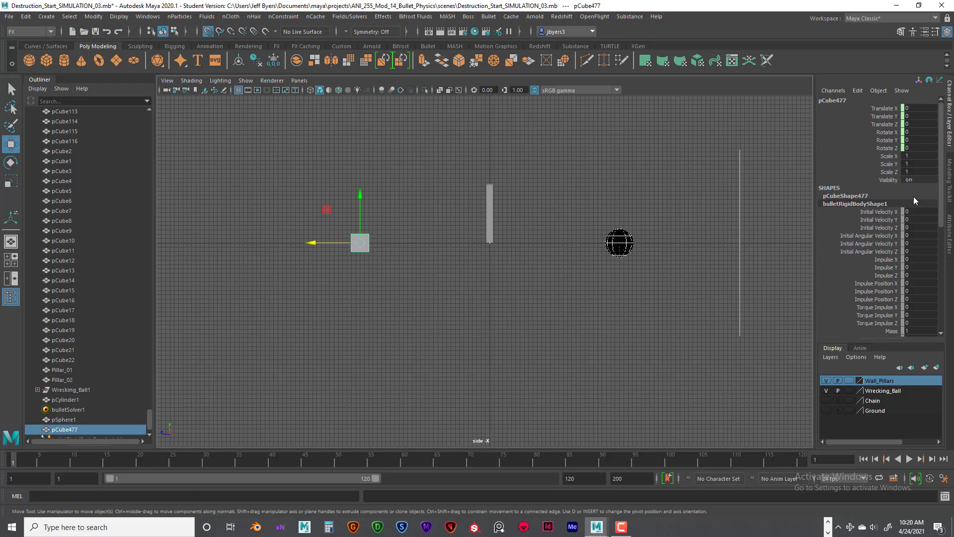
{"action": "double_click", "coordinate": [913, 179]}
{"action": "key", "text": "Return"}
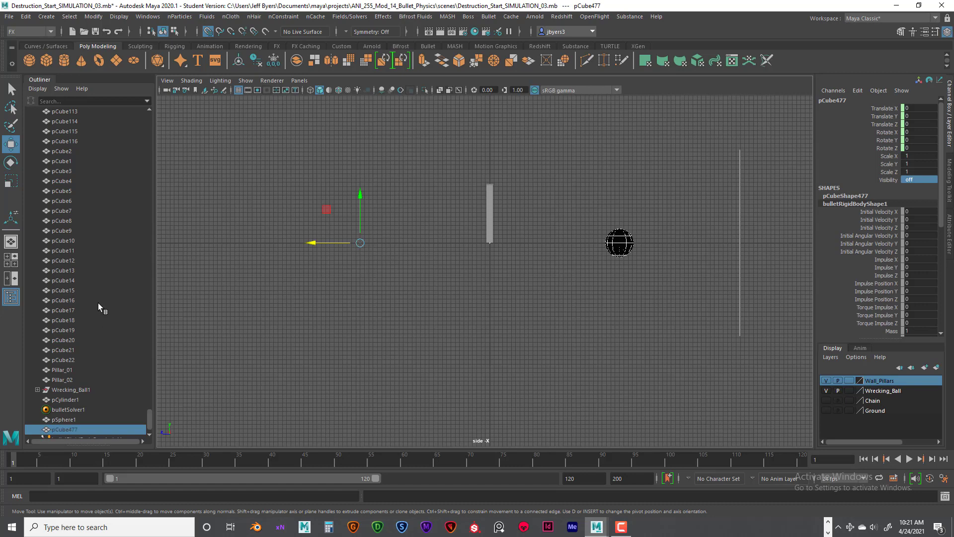
{"action": "scroll", "coordinate": [99, 302], "scroll_direction": "up", "scroll_amount": 15}
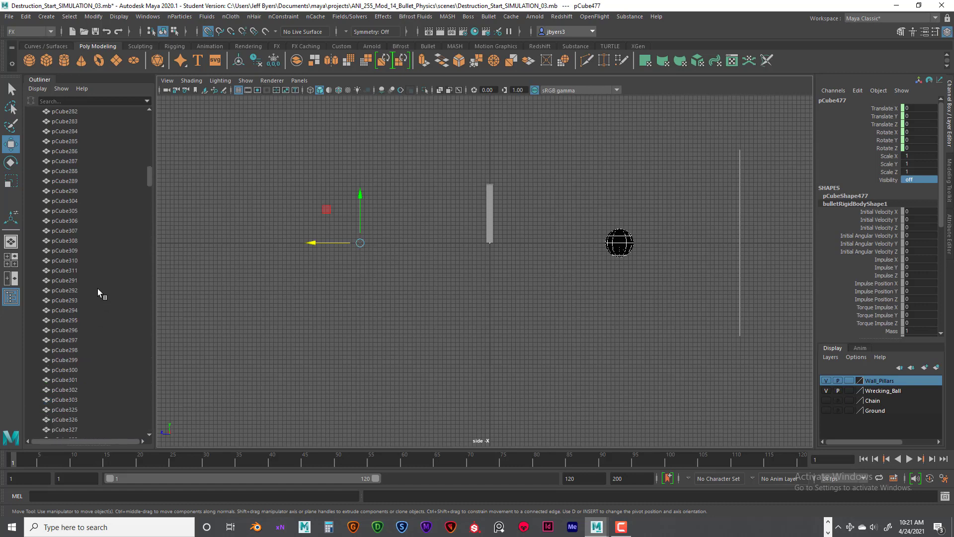
{"action": "scroll", "coordinate": [97, 292], "scroll_direction": "up", "scroll_amount": 10}
{"action": "scroll", "coordinate": [97, 288], "scroll_direction": "down", "scroll_amount": 15}
{"action": "scroll", "coordinate": [116, 278], "scroll_direction": "down", "scroll_amount": 10}
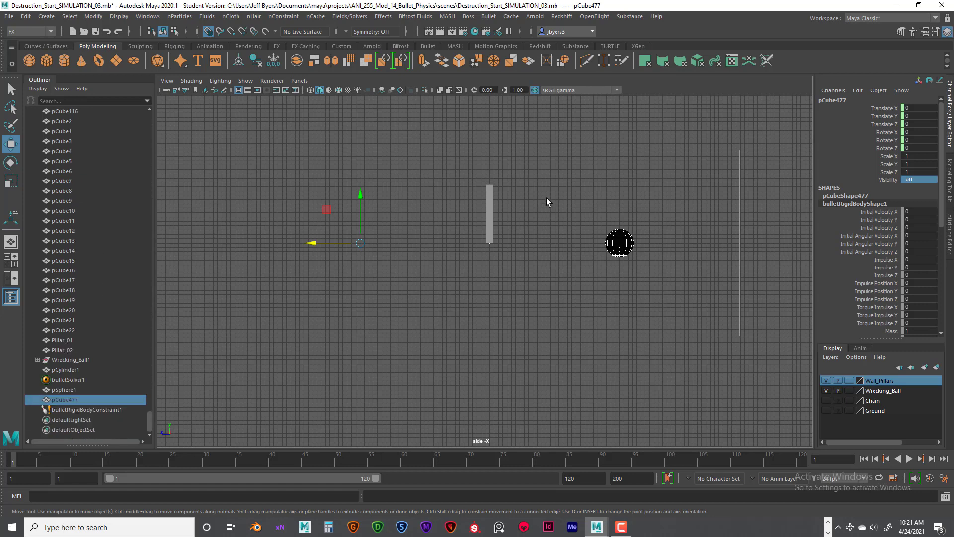
- Show all four views, frame the wall and sphere in the perspective view, and play and stop the simulation
{"action": "key", "text": "space"}
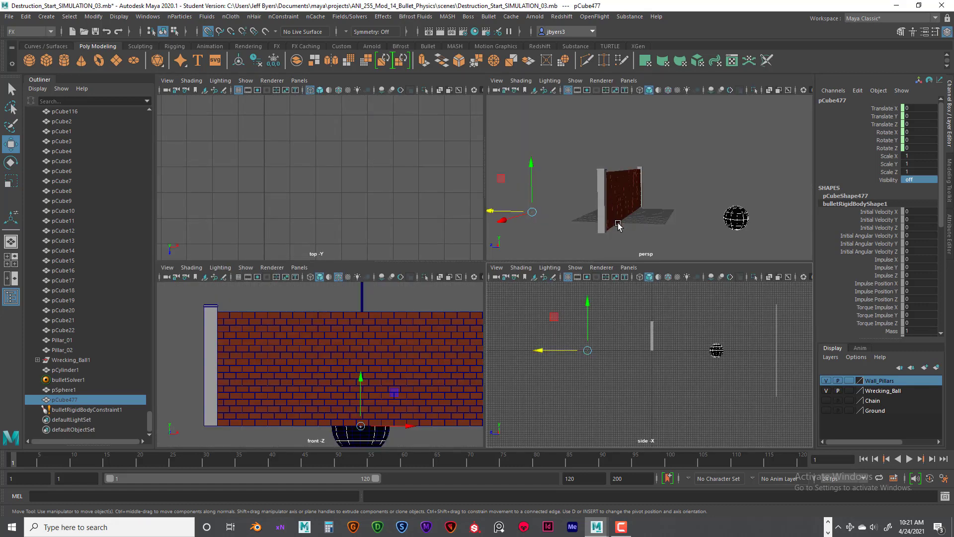
{"action": "left_click_drag", "start_coordinate": [635, 218], "coordinate": [529, 226], "text": "alt"}
{"action": "scroll", "coordinate": [605, 243], "scroll_direction": "down", "scroll_amount": 5}
{"action": "scroll", "coordinate": [614, 226], "scroll_direction": "up", "scroll_amount": 4}
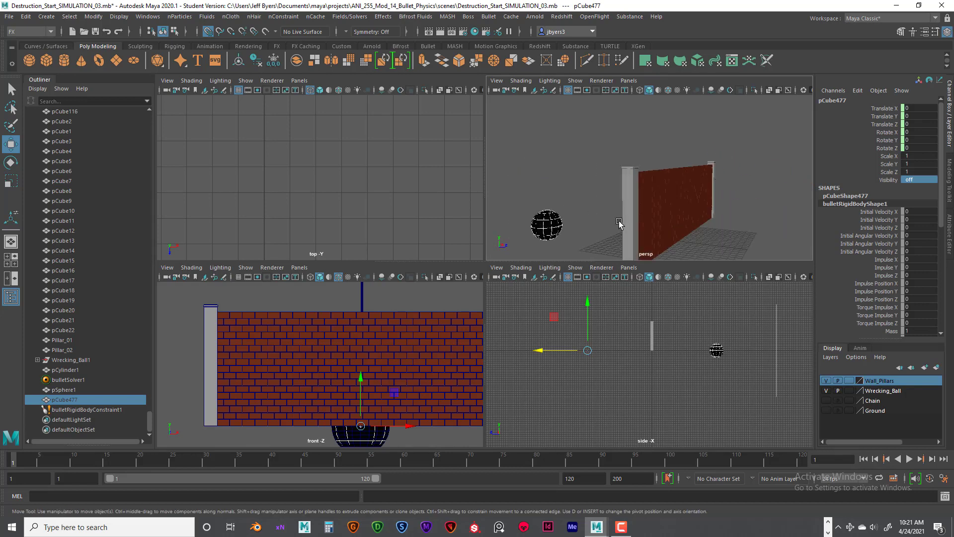
{"action": "scroll", "coordinate": [621, 209], "scroll_direction": "down", "scroll_amount": 3}
{"action": "left_click_drag", "start_coordinate": [620, 209], "coordinate": [603, 218], "text": "alt"}
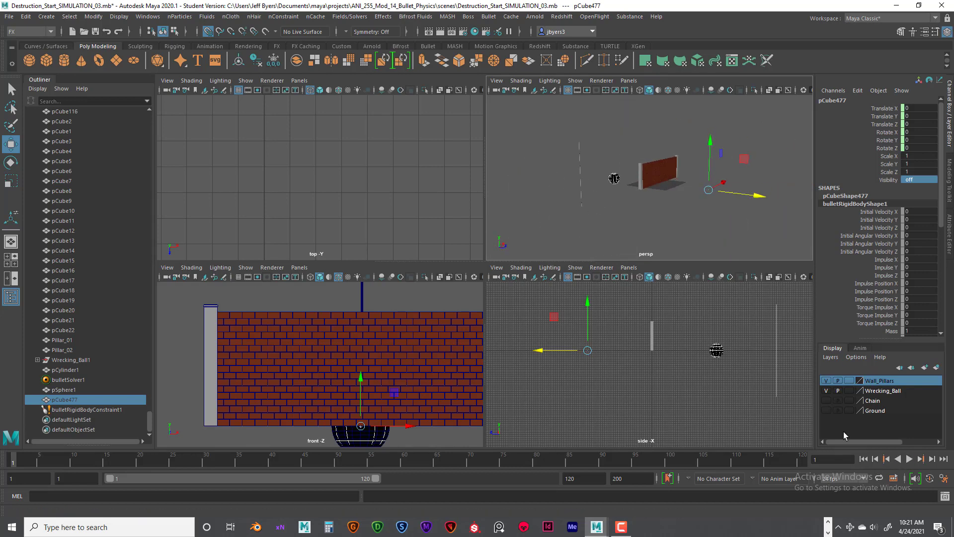
{"action": "left_click", "coordinate": [684, 117]}
{"action": "left_click", "coordinate": [909, 459]}
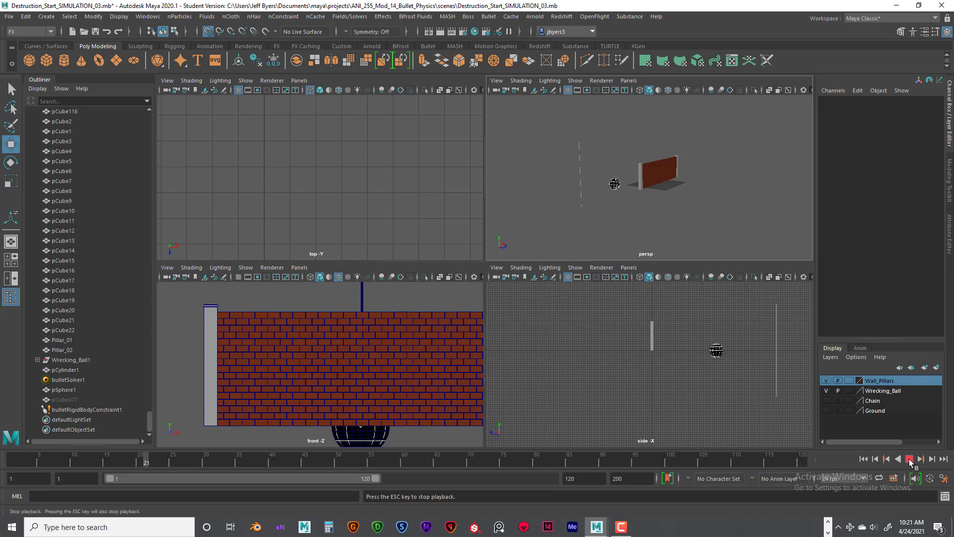
{"action": "left_click", "coordinate": [909, 458]}
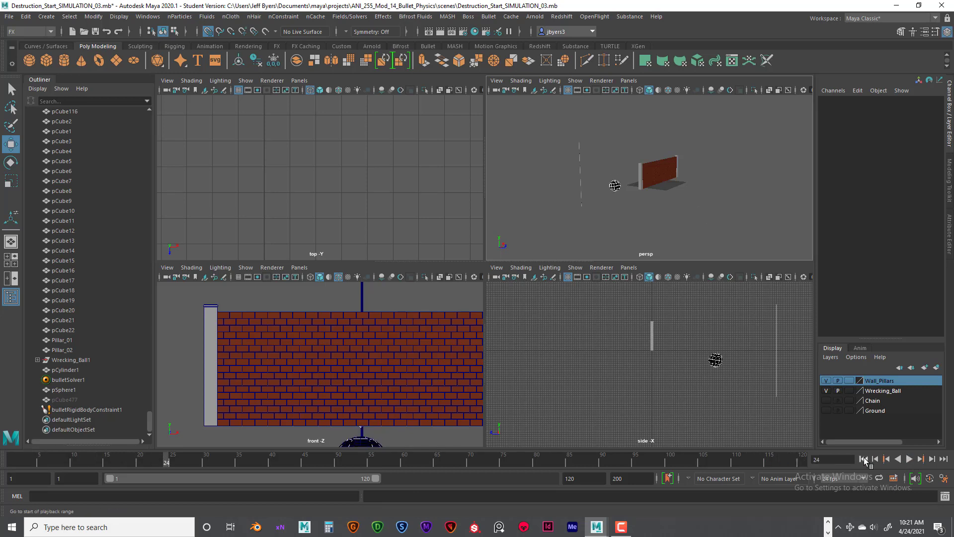
- Return to the first frame and make the Ground layer visible
{"action": "left_click", "coordinate": [826, 410]}
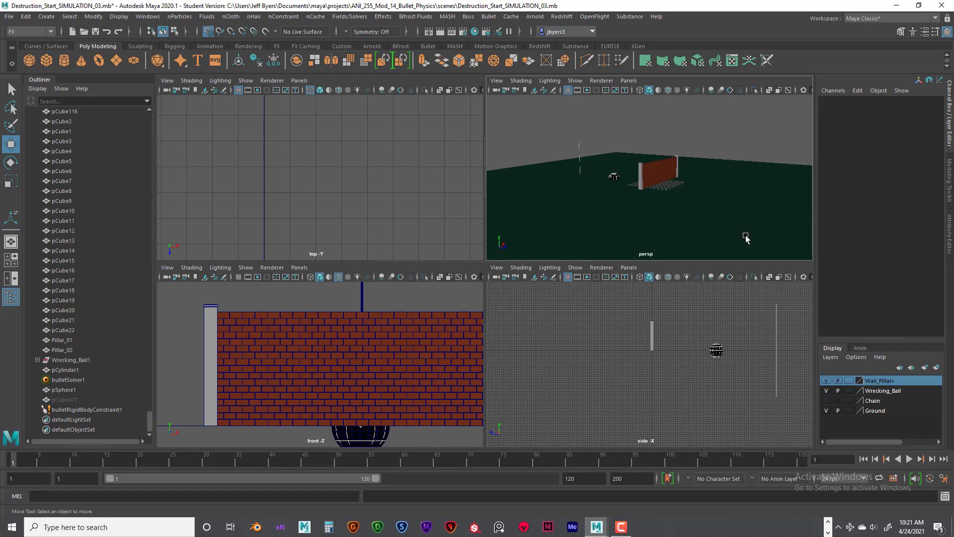
{"action": "left_click_drag", "start_coordinate": [745, 236], "coordinate": [744, 226], "text": "alt"}
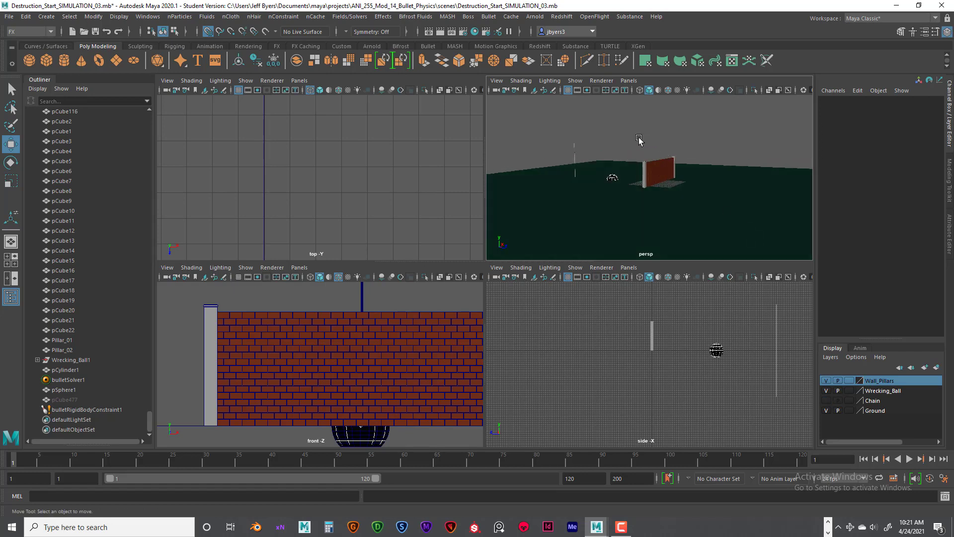
{"action": "left_click_drag", "start_coordinate": [652, 145], "coordinate": [663, 147], "text": "alt"}
{"action": "left_click_drag", "start_coordinate": [662, 147], "coordinate": [662, 158], "text": "alt"}
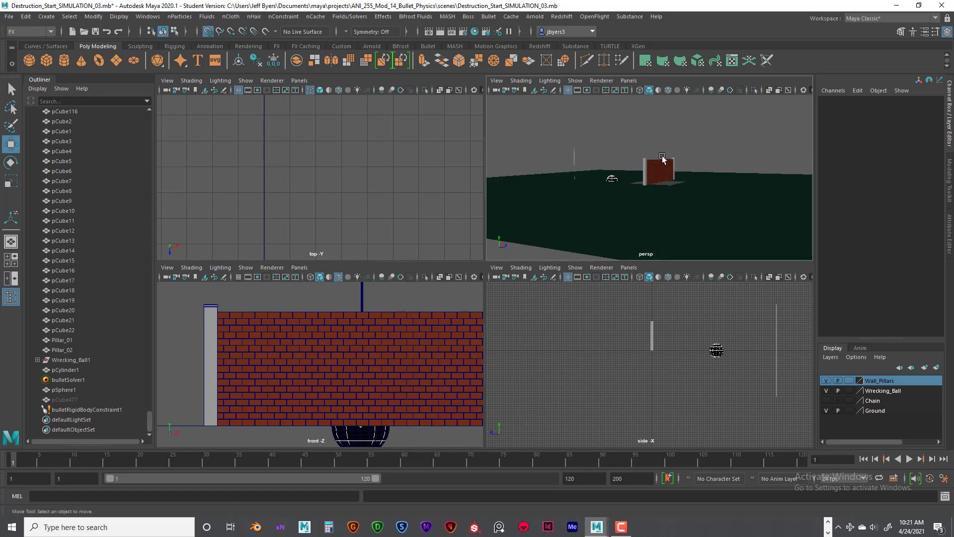
{"action": "left_click_drag", "start_coordinate": [725, 199], "coordinate": [550, 189], "text": "alt"}
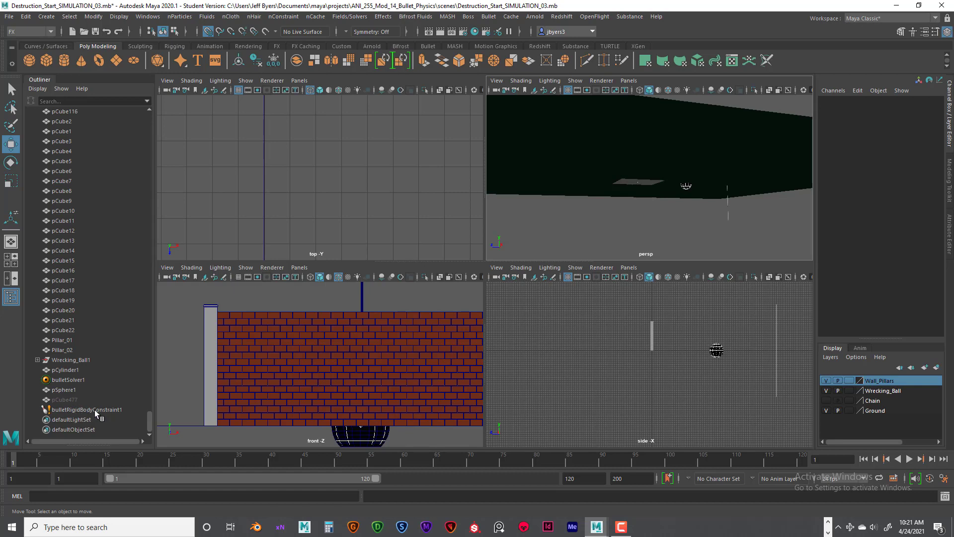
{"action": "mouse_move", "coordinate": [575, 191]}
{"action": "left_mouse_down", "text": "alt"}
{"action": "mouse_move", "coordinate": [586, 192]}
{"action": "mouse_move", "coordinate": [536, 197]}
{"action": "mouse_move", "coordinate": [581, 204]}
{"action": "left_mouse_up", "text": "alt"}
- Select the ground, bricks and pillars without the rigid body constraint, and enlarge the side view
{"action": "left_click_drag", "start_coordinate": [585, 134], "coordinate": [659, 234]}
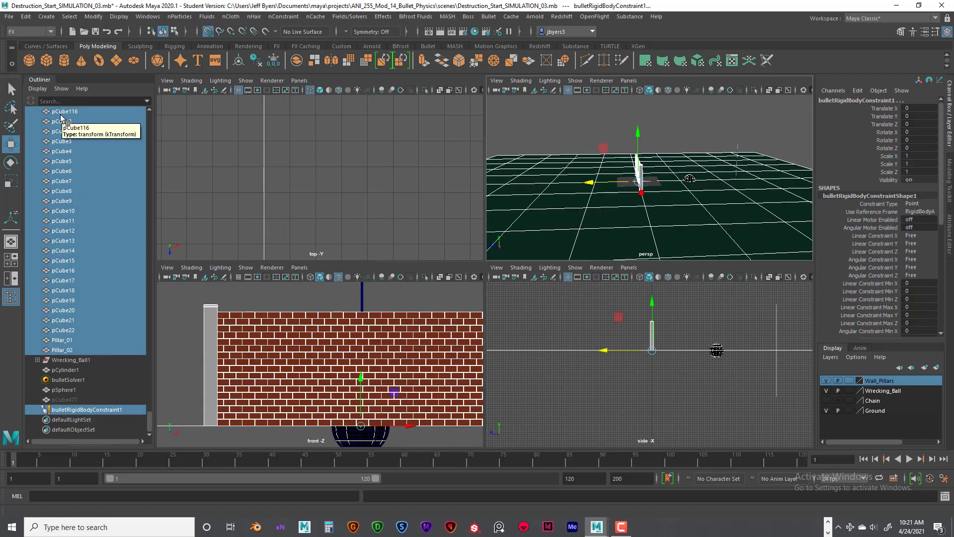
{"action": "left_click", "coordinate": [97, 410], "text": "ctrl"}
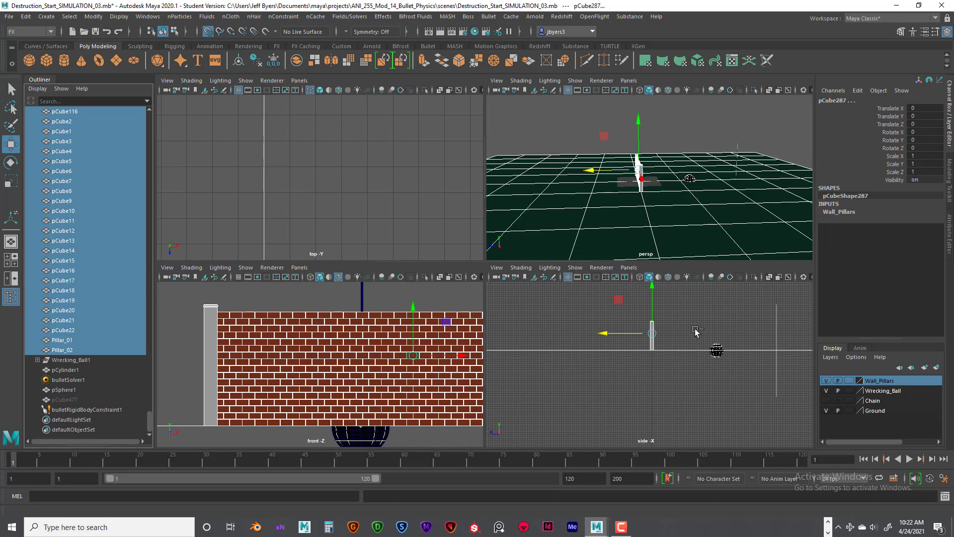
{"action": "key", "text": "space"}
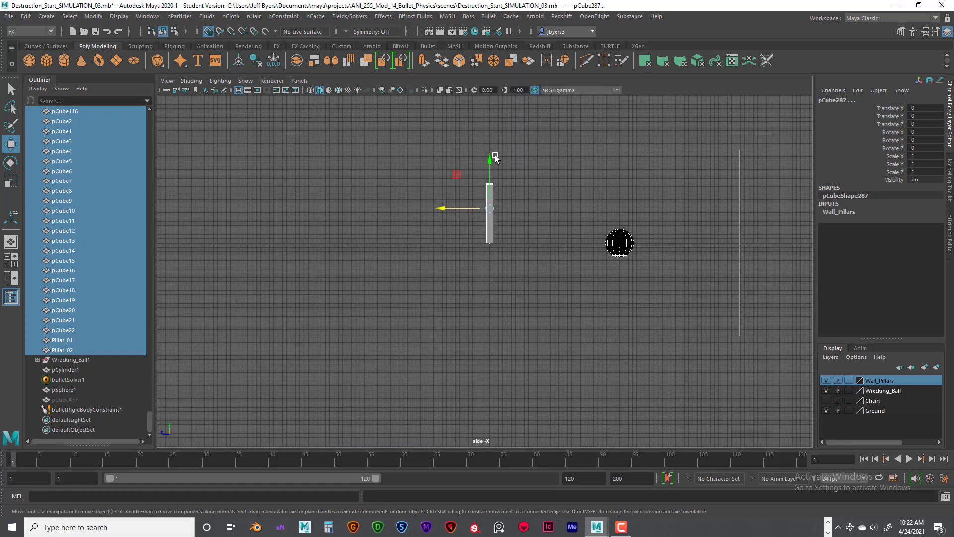
- Try to move the selected wall, pillars and ground vertically with grid snapping on
{"action": "left_click_drag", "start_coordinate": [496, 158], "coordinate": [492, 342]}
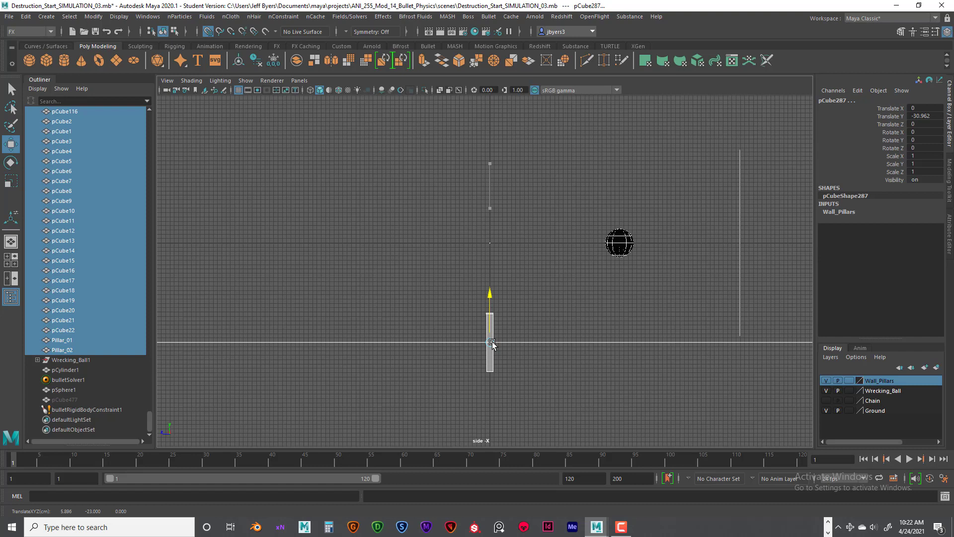
{"action": "left_click_drag", "start_coordinate": [492, 342], "coordinate": [533, 316]}
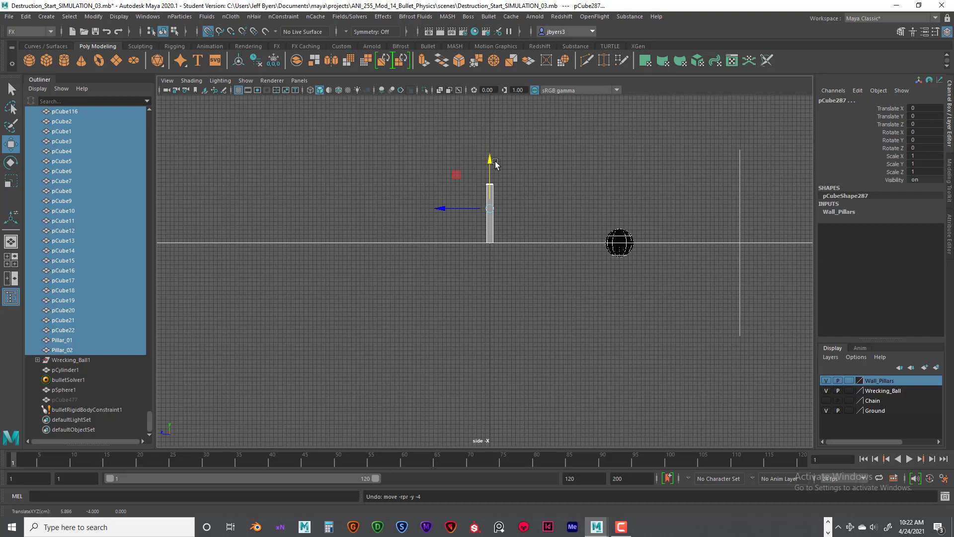
{"action": "left_click_drag", "start_coordinate": [490, 261], "coordinate": [493, 201]}
{"action": "key", "text": "ctrl+z"}
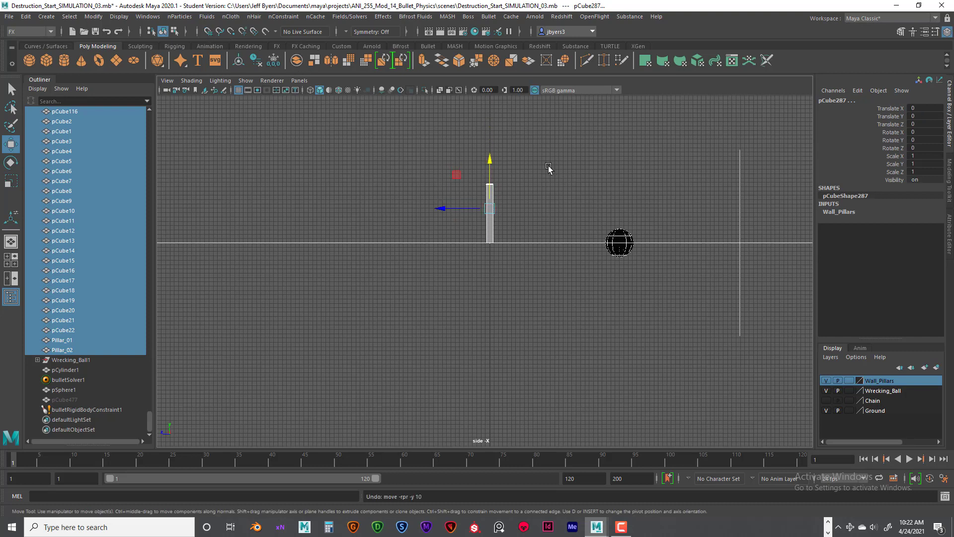
- Lower the wall, pillars and ground without grid snapping to a Translate Y of about -34.6, playing the simulation to judge the sphere's height
{"action": "left_click_drag", "start_coordinate": [496, 164], "coordinate": [495, 287]}
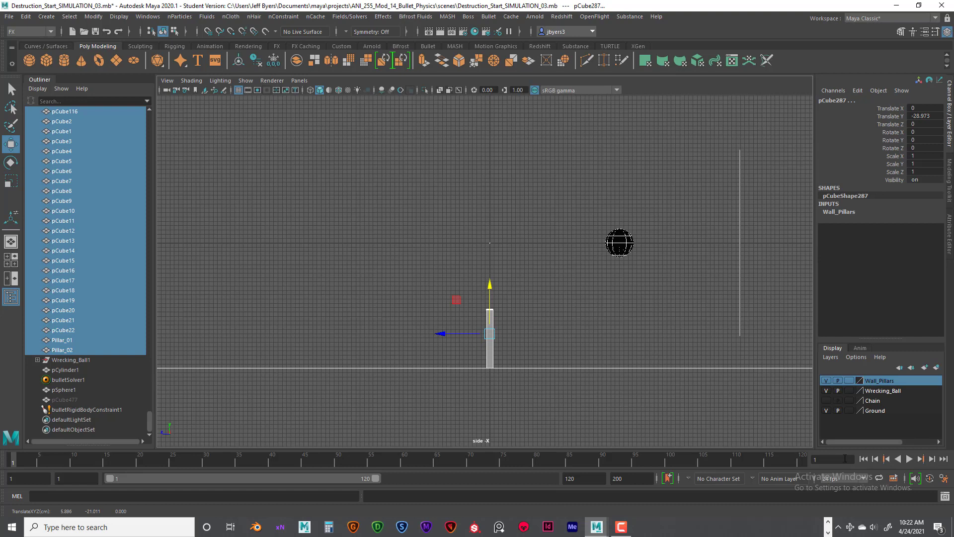
{"action": "left_click", "coordinate": [909, 459]}
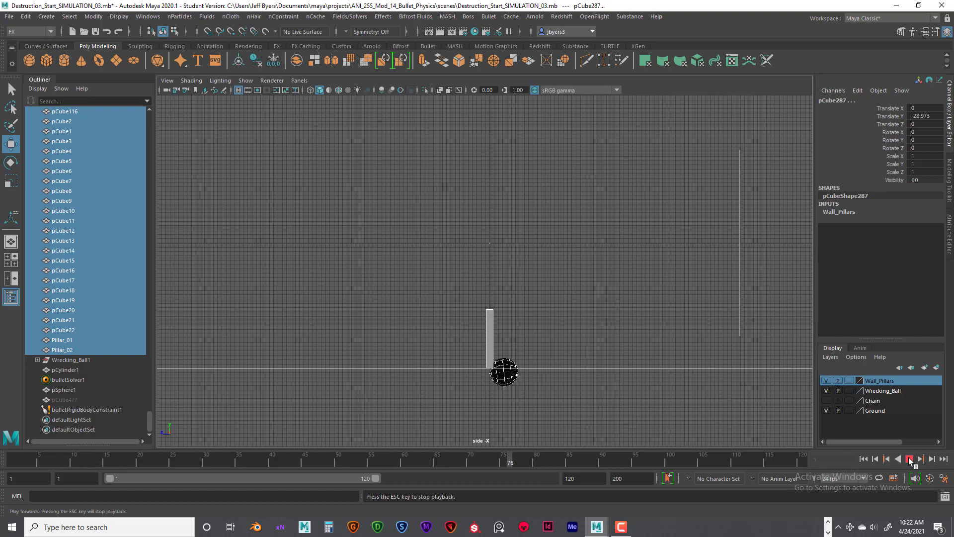
{"action": "left_click", "coordinate": [909, 459]}
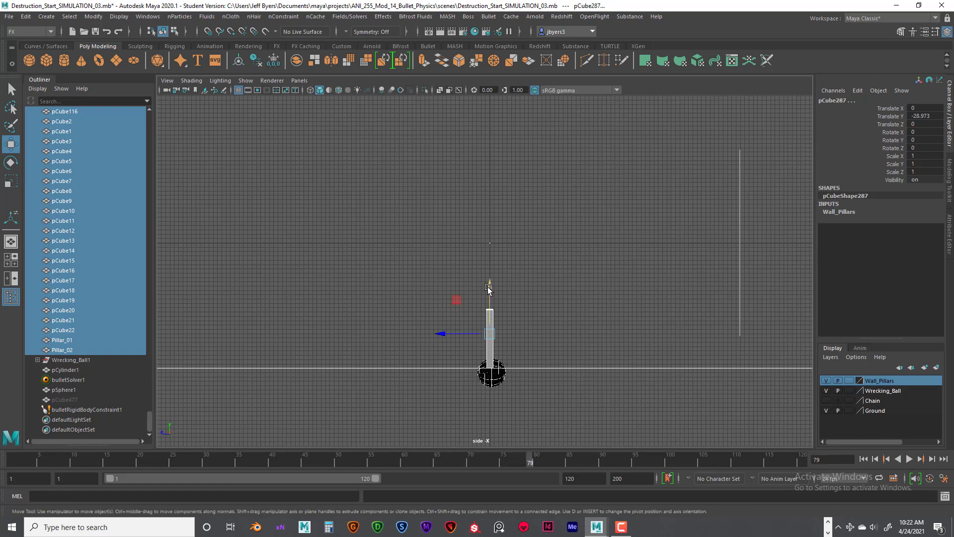
{"action": "left_click_drag", "start_coordinate": [488, 288], "coordinate": [485, 314]}
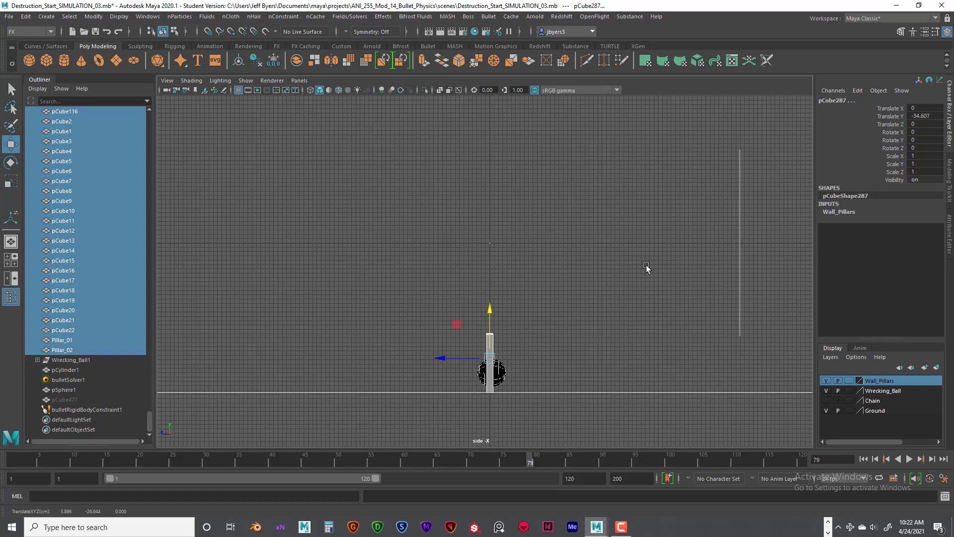
- Shift the wall, pillars and ground to about -2.8 in X and -34.7 in Y in the perspective view, undoing the extra upward move
{"action": "key", "text": "space"}
{"action": "key", "text": "space"}
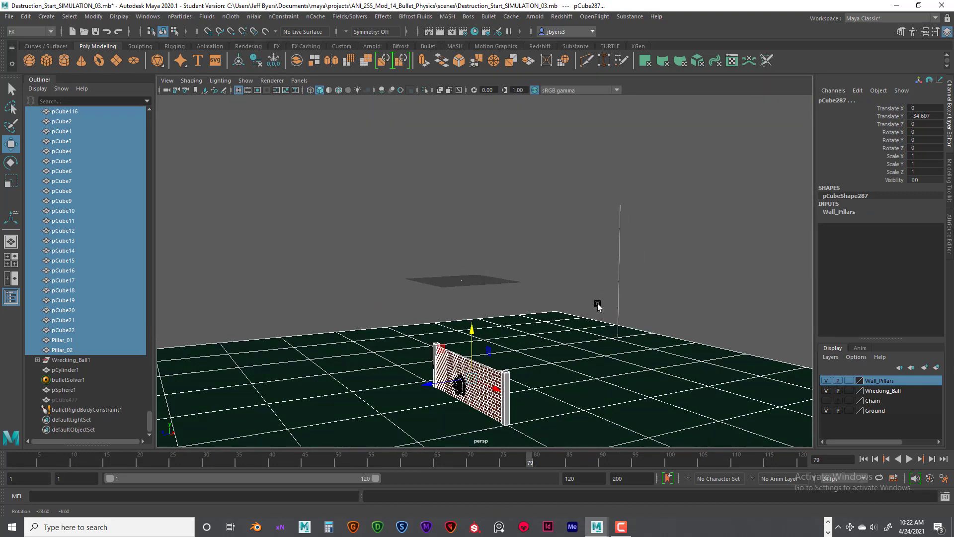
{"action": "left_click_drag", "start_coordinate": [597, 305], "coordinate": [624, 313], "text": "alt"}
{"action": "right_click_drag", "start_coordinate": [490, 323], "coordinate": [532, 348], "text": "alt"}
{"action": "middle_click_drag", "start_coordinate": [533, 347], "coordinate": [594, 221], "text": "alt"}
{"action": "left_click_drag", "start_coordinate": [560, 246], "coordinate": [612, 285], "text": "alt"}
{"action": "middle_click_drag", "start_coordinate": [669, 305], "coordinate": [625, 263], "text": "alt"}
{"action": "mouse_move", "coordinate": [624, 261]}
{"action": "left_mouse_down"}
{"action": "mouse_move", "coordinate": [601, 262]}
{"action": "mouse_move", "coordinate": [621, 280]}
{"action": "left_mouse_up"}
{"action": "left_click_drag", "start_coordinate": [545, 218], "coordinate": [587, 239]}
{"action": "right_click_drag", "start_coordinate": [536, 318], "coordinate": [540, 341], "text": "alt"}
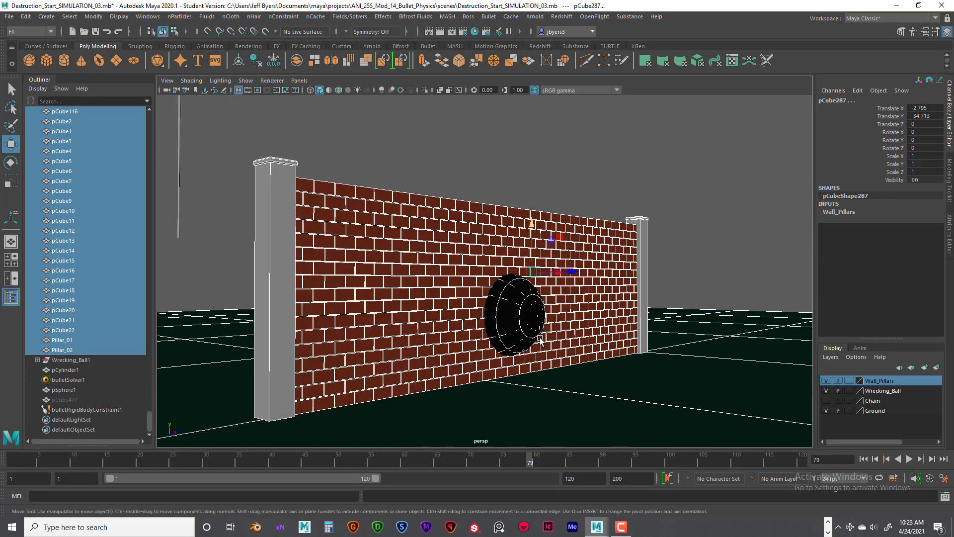
{"action": "mouse_move", "coordinate": [572, 344]}
{"action": "left_mouse_down", "text": "alt"}
{"action": "mouse_move", "coordinate": [483, 347]}
{"action": "mouse_move", "coordinate": [706, 341]}
{"action": "mouse_move", "coordinate": [546, 342]}
{"action": "mouse_move", "coordinate": [654, 335]}
{"action": "mouse_move", "coordinate": [567, 353]}
{"action": "left_mouse_up", "text": "alt"}
{"action": "scroll", "coordinate": [567, 353], "scroll_direction": "down", "scroll_amount": 3}
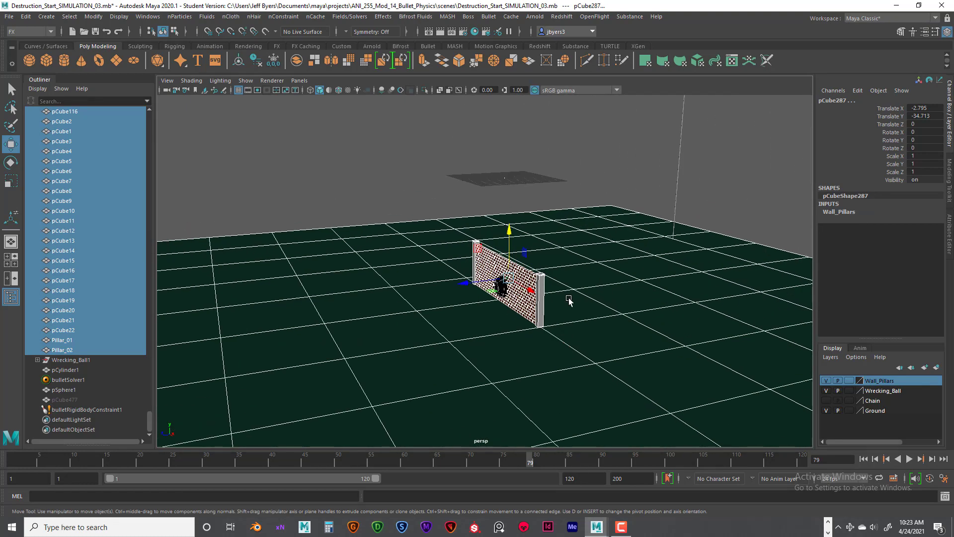
{"action": "left_click_drag", "start_coordinate": [511, 229], "coordinate": [512, 207]}
{"action": "key", "text": "ctrl+z"}
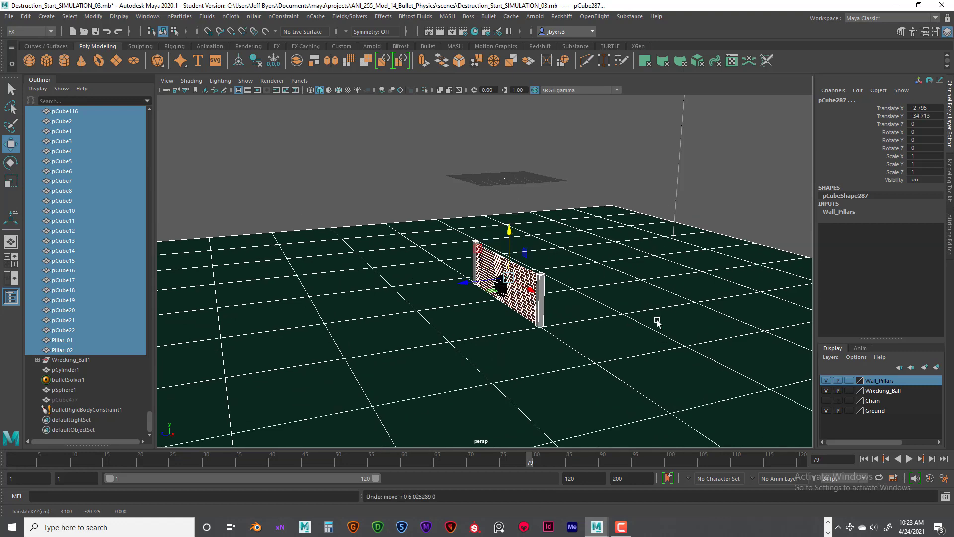
- Rewind the simulation to frame 1 and enlarge the side view
{"action": "left_click_drag", "start_coordinate": [709, 336], "coordinate": [685, 328], "text": "alt"}
{"action": "left_click", "coordinate": [862, 458]}
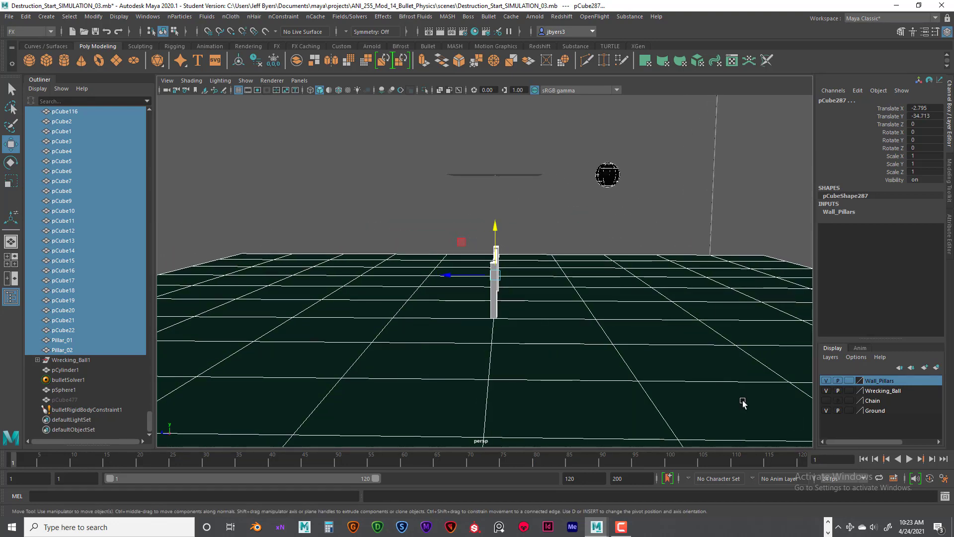
{"action": "left_click_drag", "start_coordinate": [577, 358], "coordinate": [601, 354], "text": "alt"}
{"action": "key", "text": "space"}
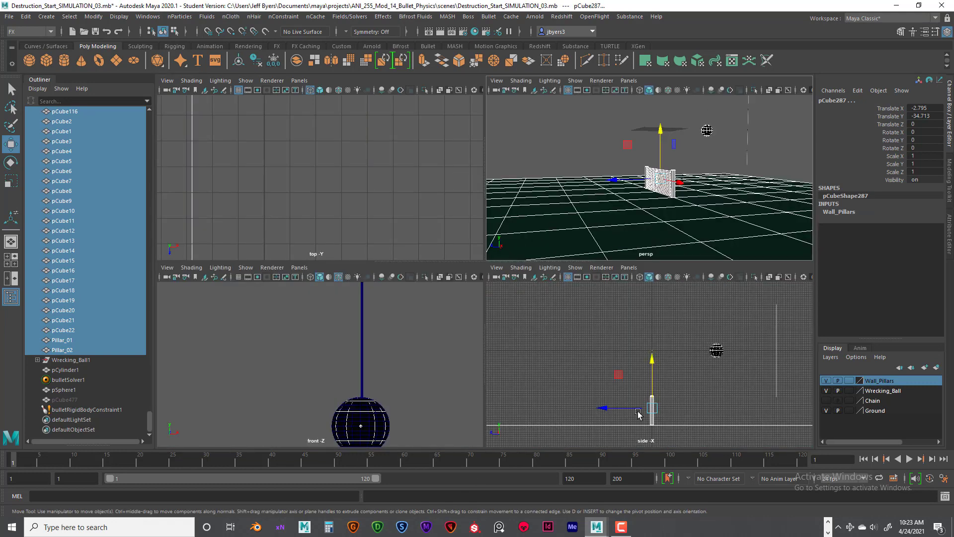
{"action": "key", "text": "space"}
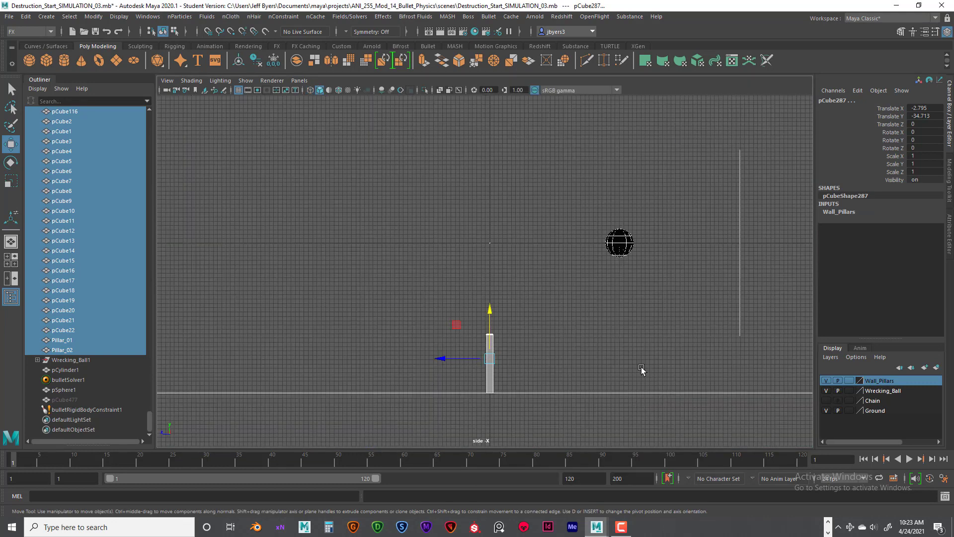
- Freeze the transformations of the selected wall, pillars and ground, and clear the selection
{"action": "left_click", "coordinate": [646, 346]}
{"action": "right_click_drag", "start_coordinate": [564, 316], "coordinate": [416, 298], "text": "alt"}
{"action": "left_click_drag", "start_coordinate": [410, 292], "coordinate": [577, 400]}
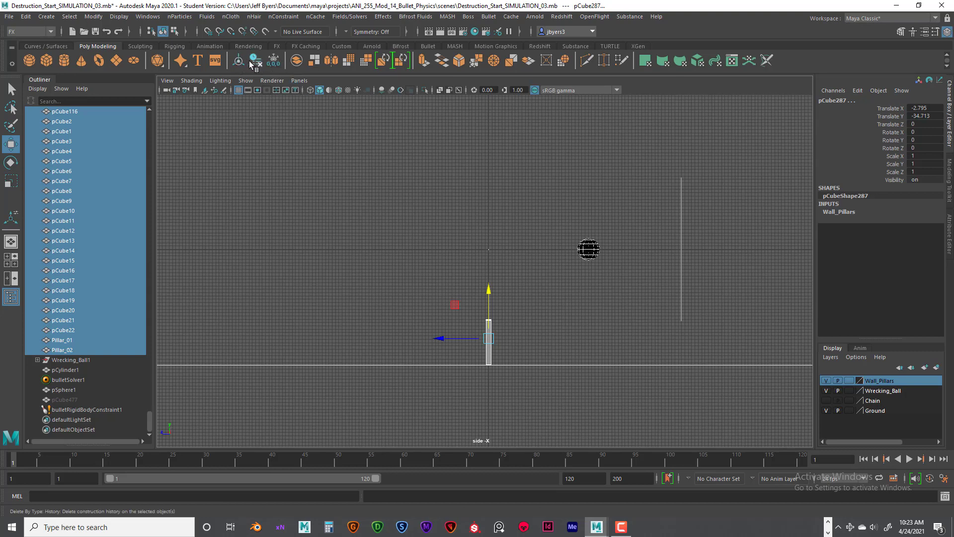
{"action": "left_click", "coordinate": [273, 60]}
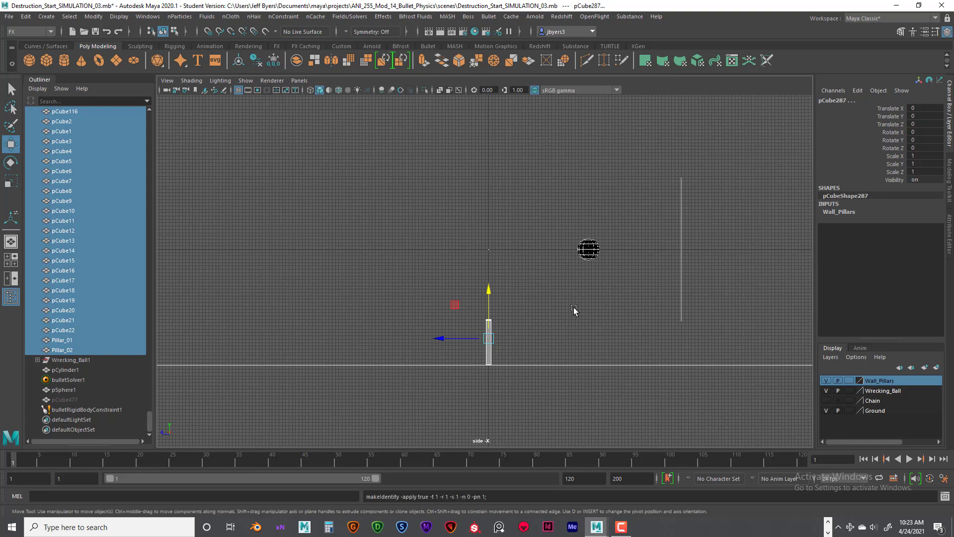
{"action": "left_click", "coordinate": [612, 313]}
- Hide the grid in the enlarged perspective view
{"action": "key", "text": "space"}
{"action": "key", "text": "space"}
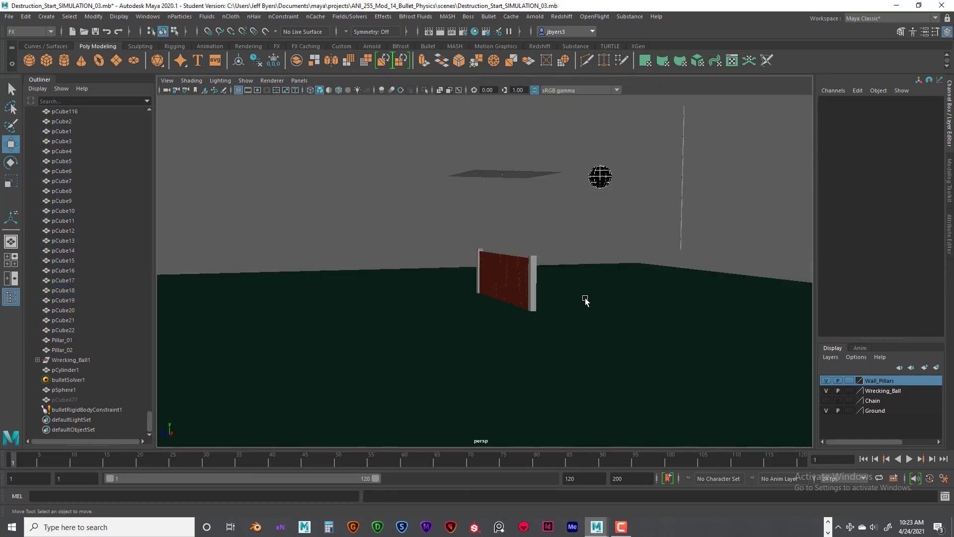
{"action": "scroll", "coordinate": [599, 303], "scroll_direction": "up", "scroll_amount": 8}
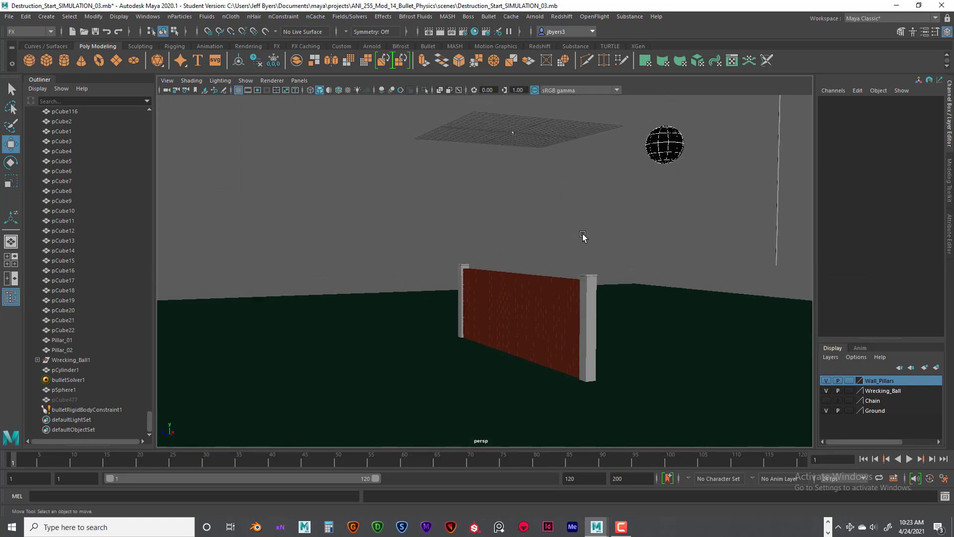
{"action": "left_click_drag", "start_coordinate": [583, 238], "coordinate": [528, 266], "text": "alt"}
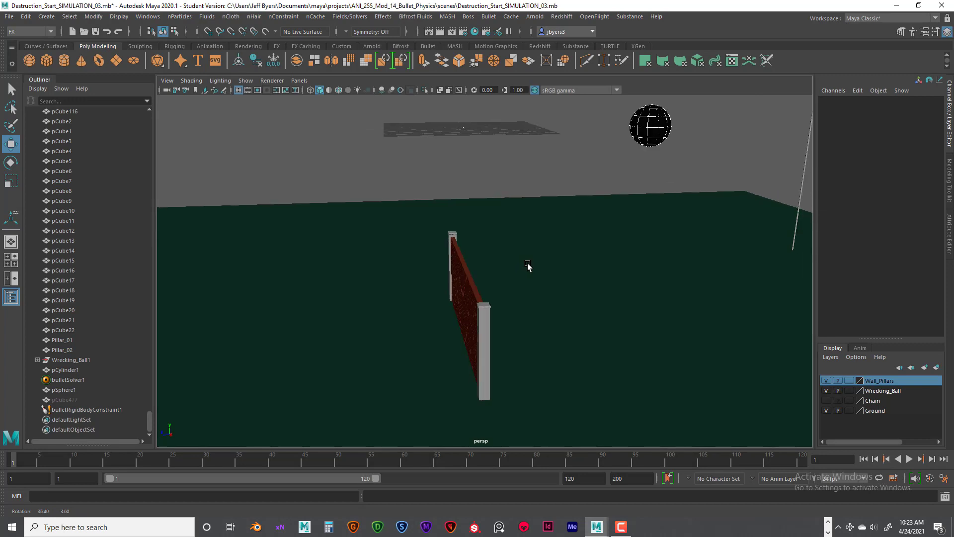
{"action": "left_click", "coordinate": [245, 80]}
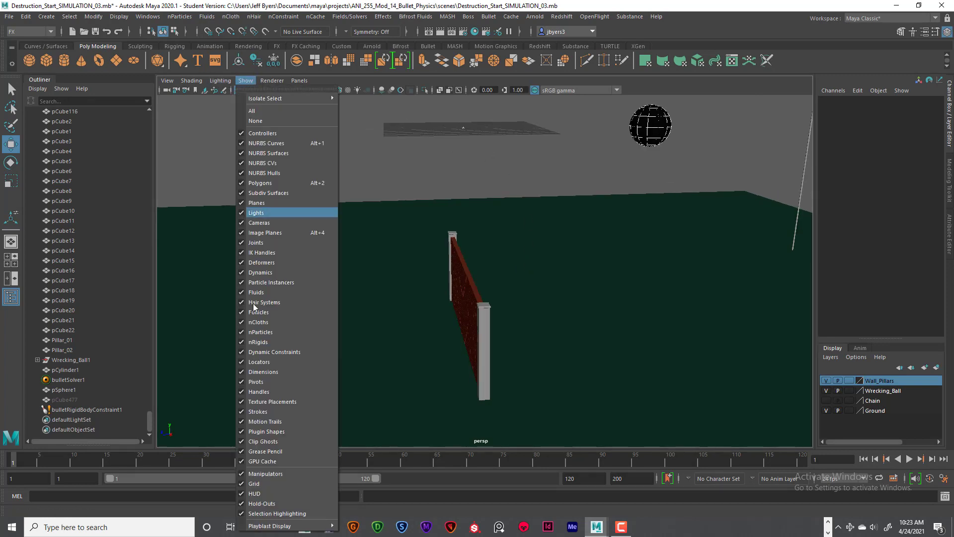
{"action": "left_click", "coordinate": [269, 482]}
- Examine the brick wall, the pillars and the hanging sphere's position from several angles
{"action": "left_click_drag", "start_coordinate": [587, 232], "coordinate": [613, 227], "text": "alt"}
{"action": "middle_click_drag", "start_coordinate": [613, 227], "coordinate": [559, 252], "text": "alt"}
{"action": "left_click_drag", "start_coordinate": [559, 252], "coordinate": [544, 252], "text": "alt"}
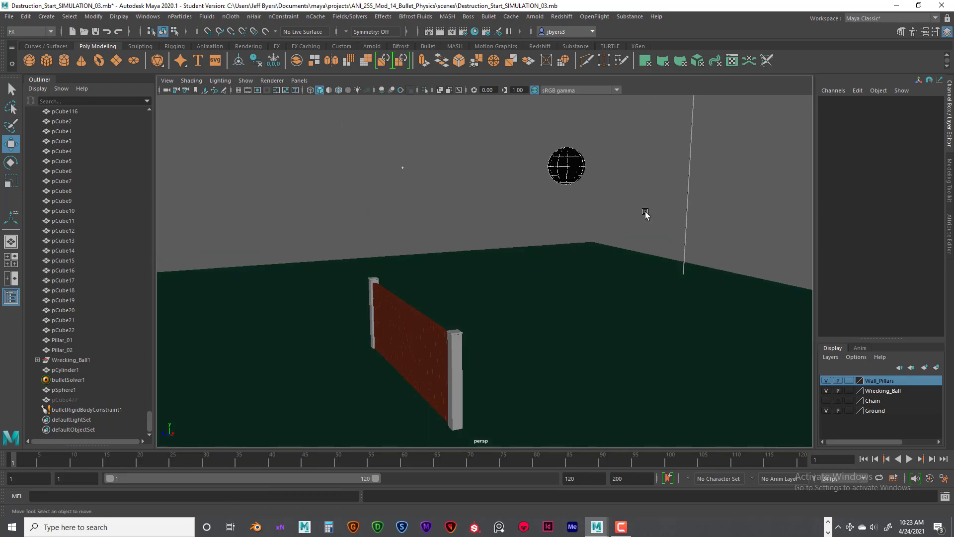
{"action": "left_click_drag", "start_coordinate": [684, 174], "coordinate": [713, 197]}
{"action": "scroll", "coordinate": [679, 243], "scroll_direction": "down", "scroll_amount": 3}
{"action": "mouse_move", "coordinate": [647, 264]}
{"action": "left_mouse_down", "text": "alt"}
{"action": "mouse_move", "coordinate": [611, 267]}
{"action": "mouse_move", "coordinate": [653, 256]}
{"action": "left_mouse_up", "text": "alt"}
{"action": "left_click_drag", "start_coordinate": [436, 294], "coordinate": [586, 180], "text": "alt"}
{"action": "left_click", "coordinate": [527, 226]}
{"action": "left_click_drag", "start_coordinate": [527, 226], "coordinate": [553, 213], "text": "alt"}
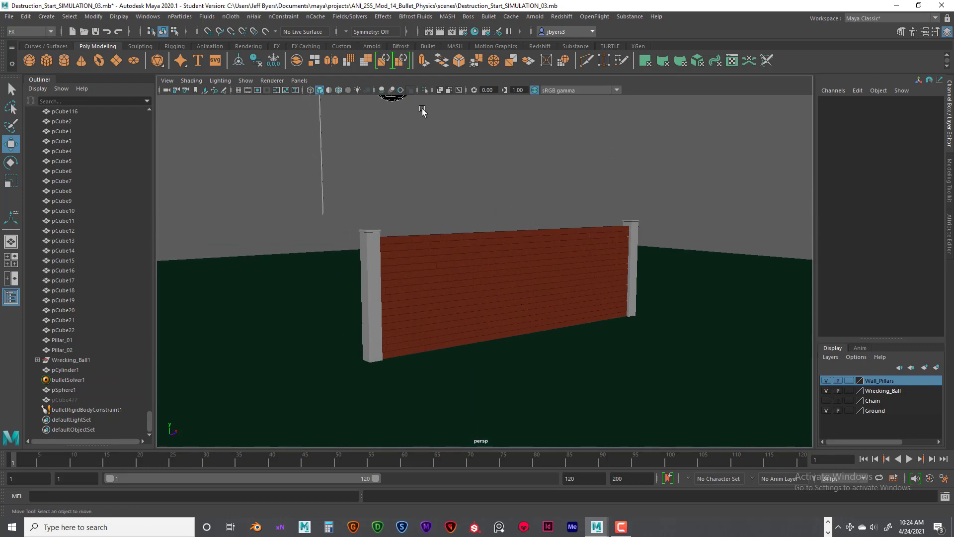
{"action": "mouse_move", "coordinate": [592, 284]}
{"action": "left_mouse_down", "text": "alt"}
{"action": "mouse_move", "coordinate": [582, 285]}
{"action": "mouse_move", "coordinate": [596, 287]}
{"action": "left_mouse_up", "text": "alt"}
{"action": "scroll", "coordinate": [606, 278], "scroll_direction": "down", "scroll_amount": 3}
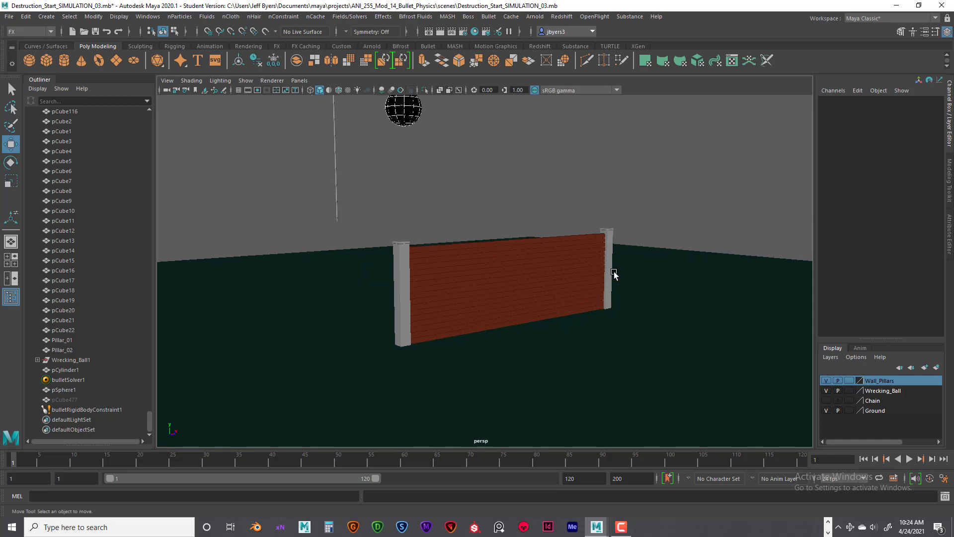
{"action": "scroll", "coordinate": [632, 285], "scroll_direction": "down", "scroll_amount": 3}
- Make the ground plane a Bullet passive rigid body with a Box collider shape and Static Body type
{"action": "left_click", "coordinate": [673, 290]}
{"action": "left_click_drag", "start_coordinate": [673, 289], "coordinate": [549, 298], "text": "alt"}
{"action": "scroll", "coordinate": [524, 295], "scroll_direction": "down", "scroll_amount": 3}
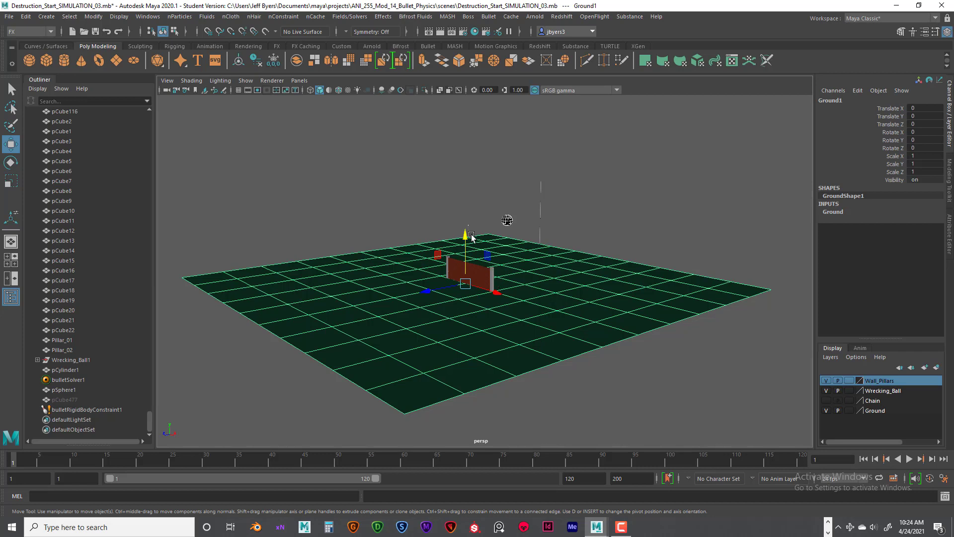
{"action": "left_click", "coordinate": [488, 16]}
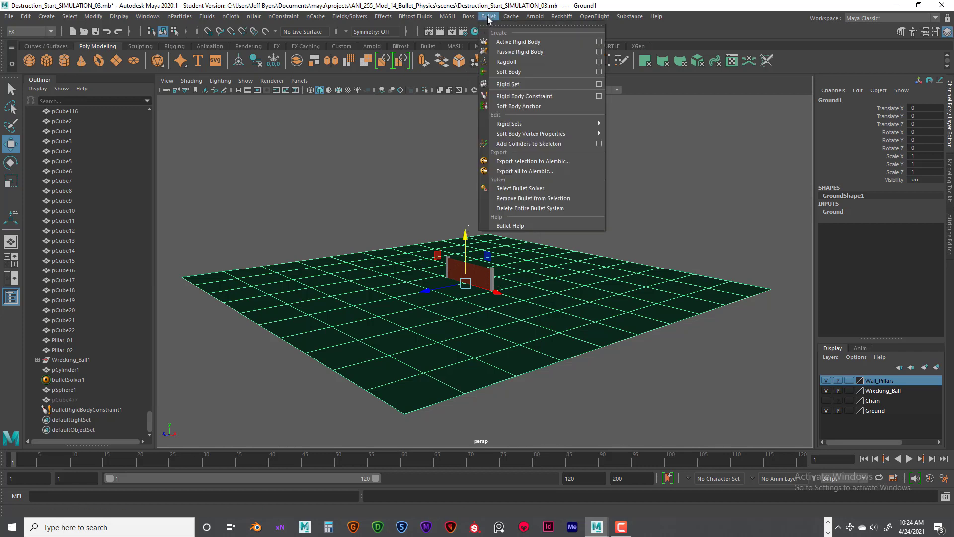
{"action": "left_click", "coordinate": [599, 52]}
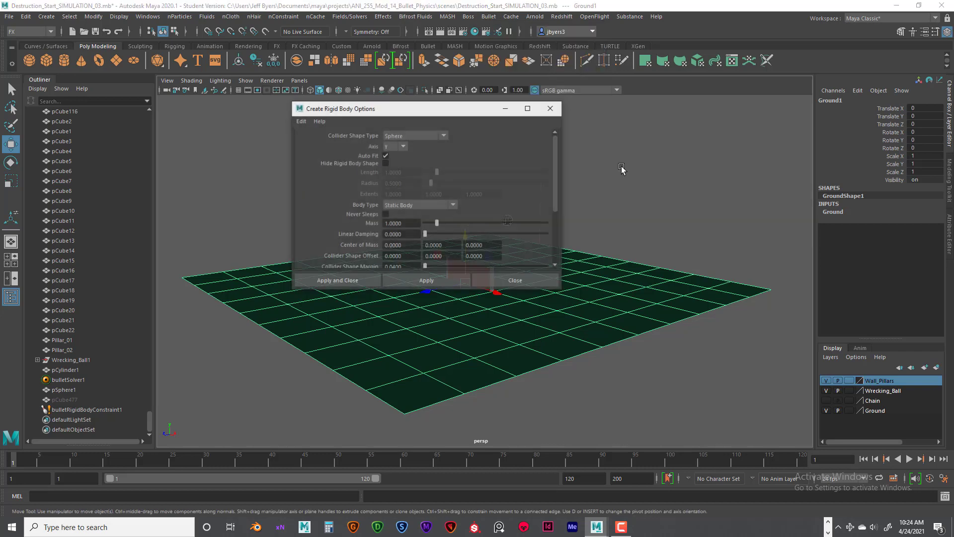
{"action": "left_click", "coordinate": [413, 135]}
{"action": "left_click", "coordinate": [393, 148]}
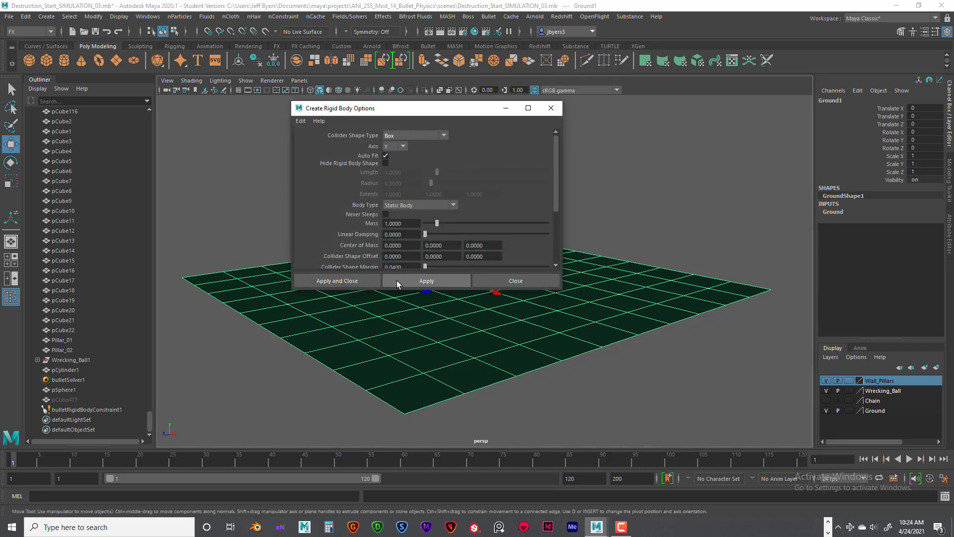
{"action": "left_click", "coordinate": [347, 281]}
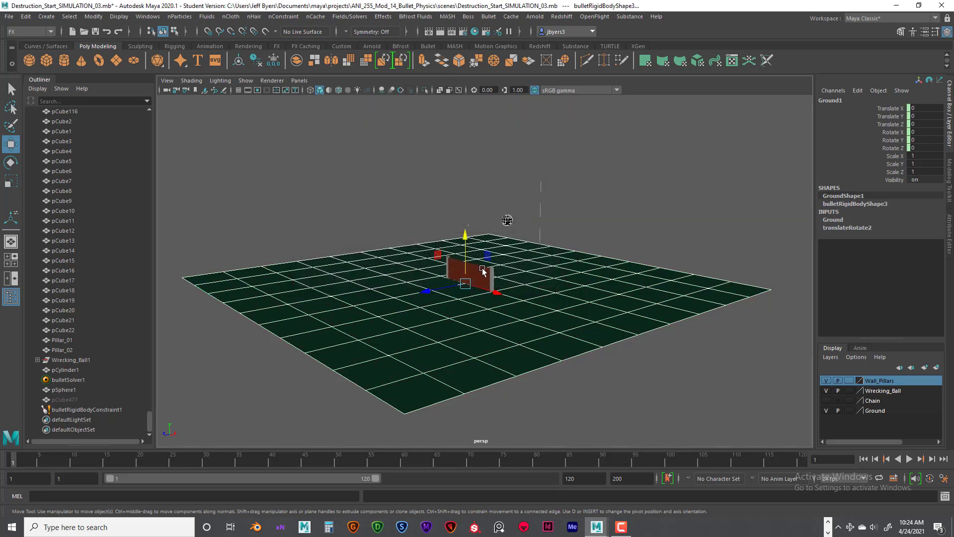
- Frame the brick wall in an enlarged front view and switch that view to wireframe display
{"action": "scroll", "coordinate": [467, 285], "scroll_direction": "up", "scroll_amount": 10}
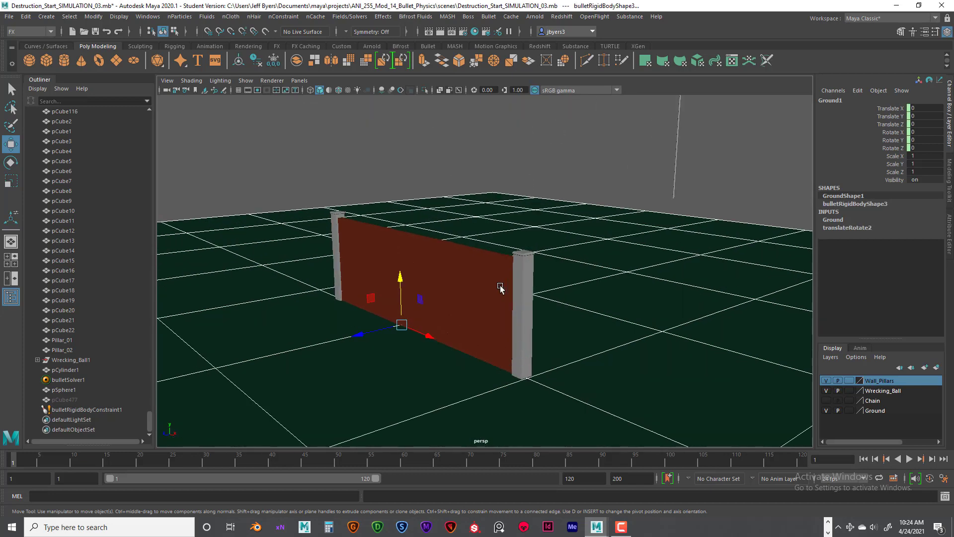
{"action": "left_click_drag", "start_coordinate": [453, 312], "coordinate": [413, 228], "text": "alt"}
{"action": "left_click", "coordinate": [559, 121]}
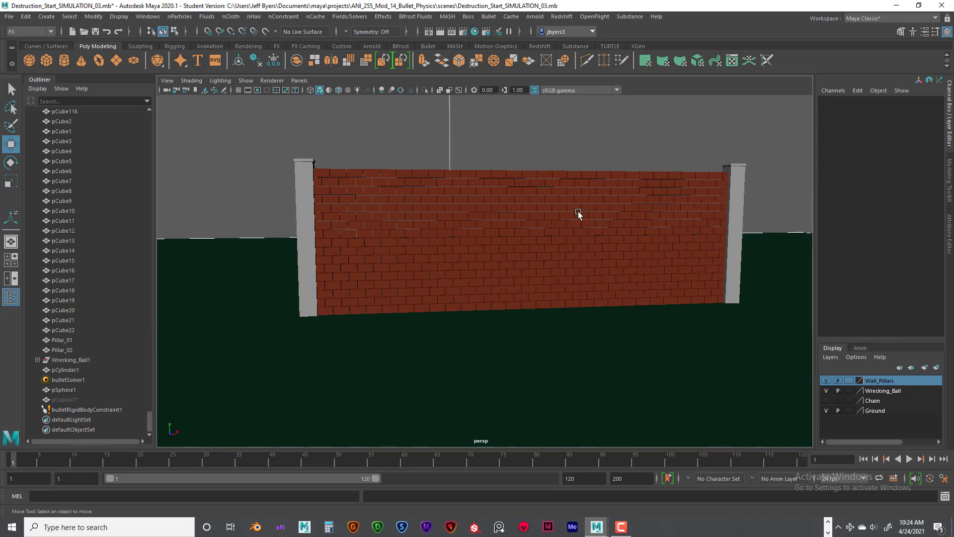
{"action": "left_click_drag", "start_coordinate": [577, 212], "coordinate": [559, 219], "text": "alt"}
{"action": "key", "text": "space"}
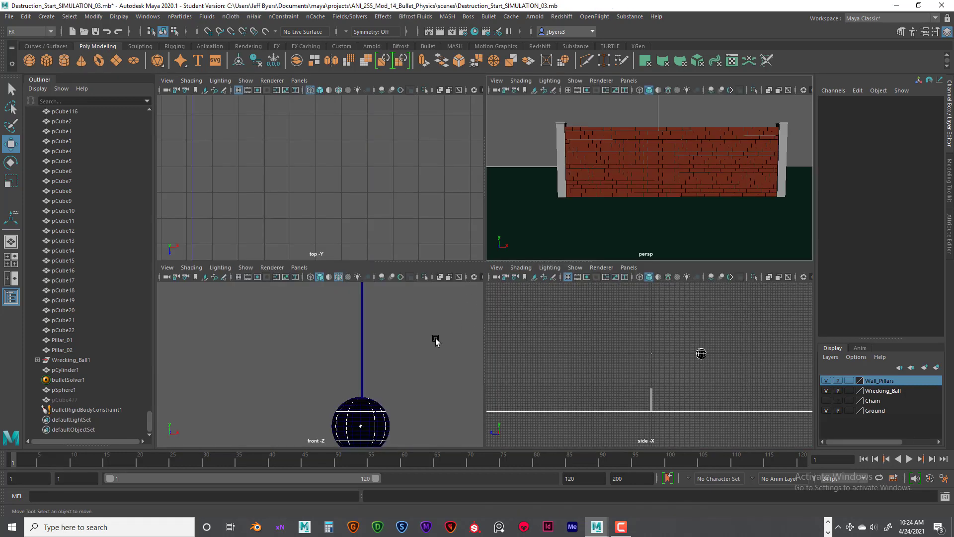
{"action": "key", "text": "space"}
{"action": "scroll", "coordinate": [469, 303], "scroll_direction": "down", "scroll_amount": 10}
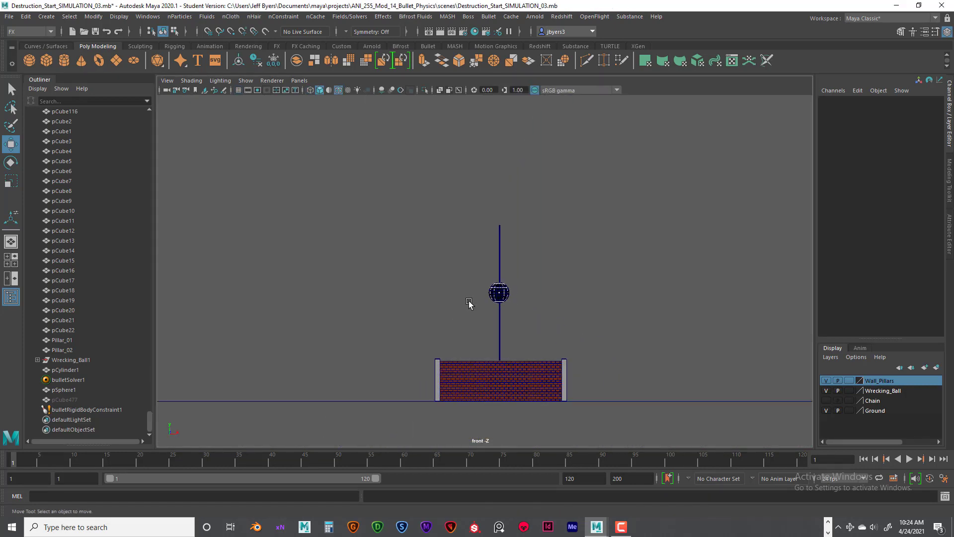
{"action": "middle_click_drag", "start_coordinate": [469, 302], "coordinate": [503, 194], "text": "alt"}
{"action": "scroll", "coordinate": [436, 258], "scroll_direction": "up", "scroll_amount": 4}
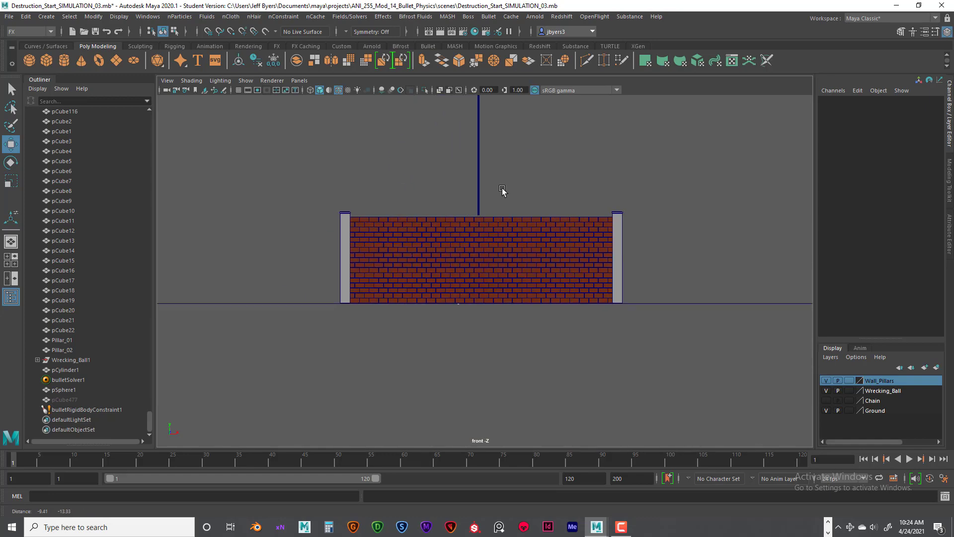
{"action": "scroll", "coordinate": [496, 201], "scroll_direction": "up", "scroll_amount": 5}
{"action": "middle_click_drag", "start_coordinate": [430, 177], "coordinate": [449, 202], "text": "alt"}
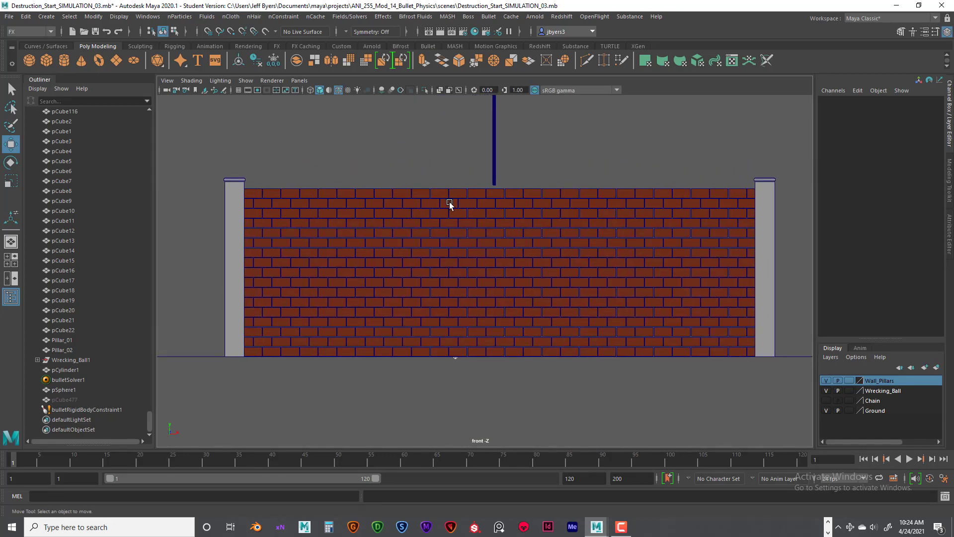
{"action": "key", "text": "4"}
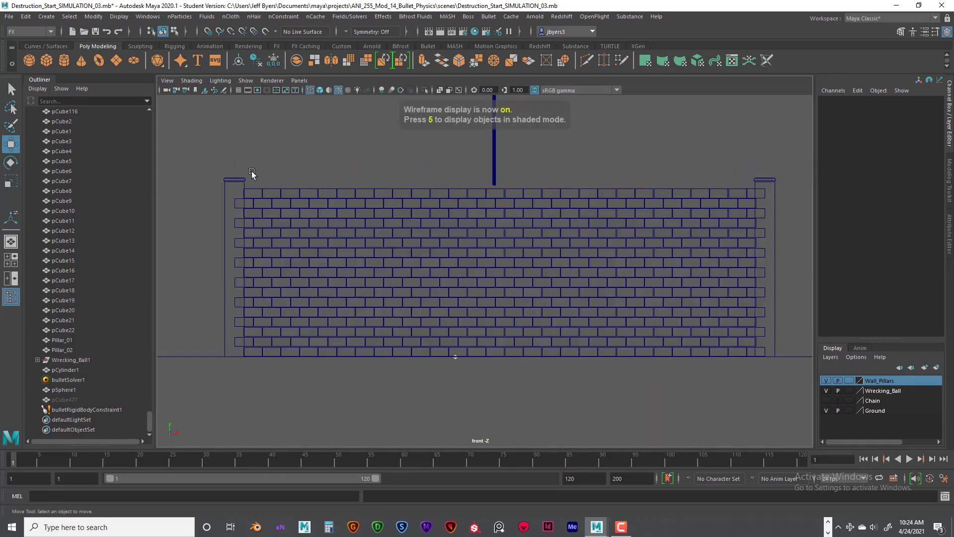
- Select the wall's bricks, leaving out the ground, both pillars and the end bricks that overlap the pillars
{"action": "left_click_drag", "start_coordinate": [248, 175], "coordinate": [762, 351]}
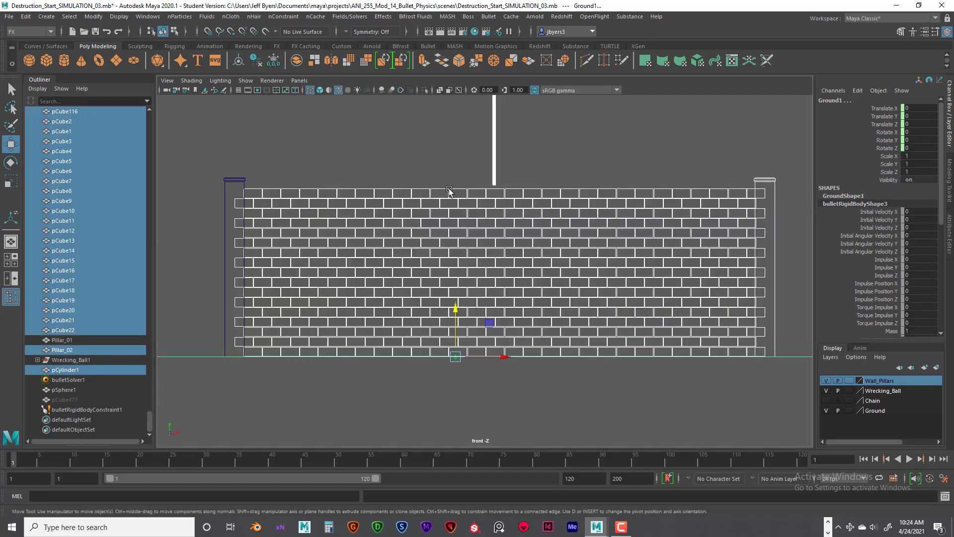
{"action": "left_click", "coordinate": [398, 158]}
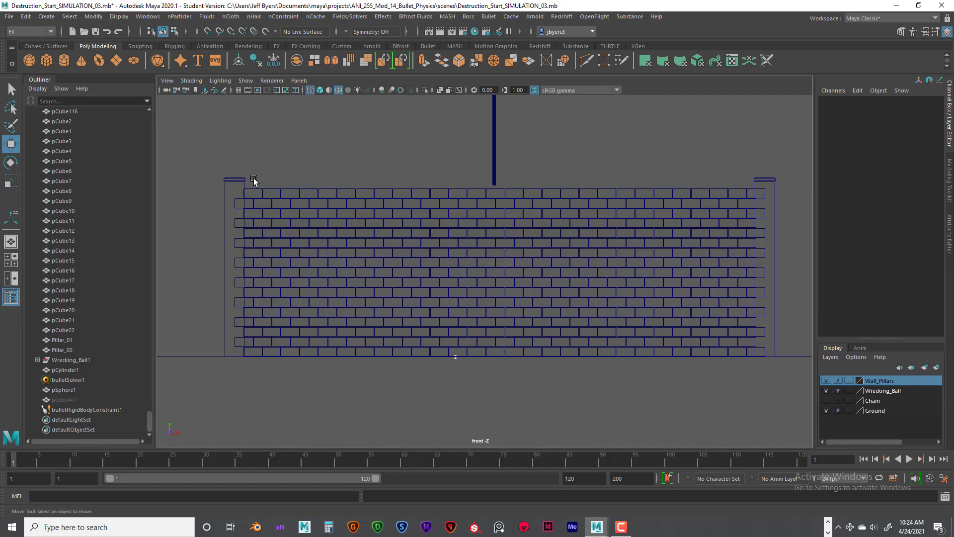
{"action": "left_click_drag", "start_coordinate": [253, 178], "coordinate": [741, 332]}
{"action": "left_click_drag", "start_coordinate": [757, 342], "coordinate": [761, 350]}
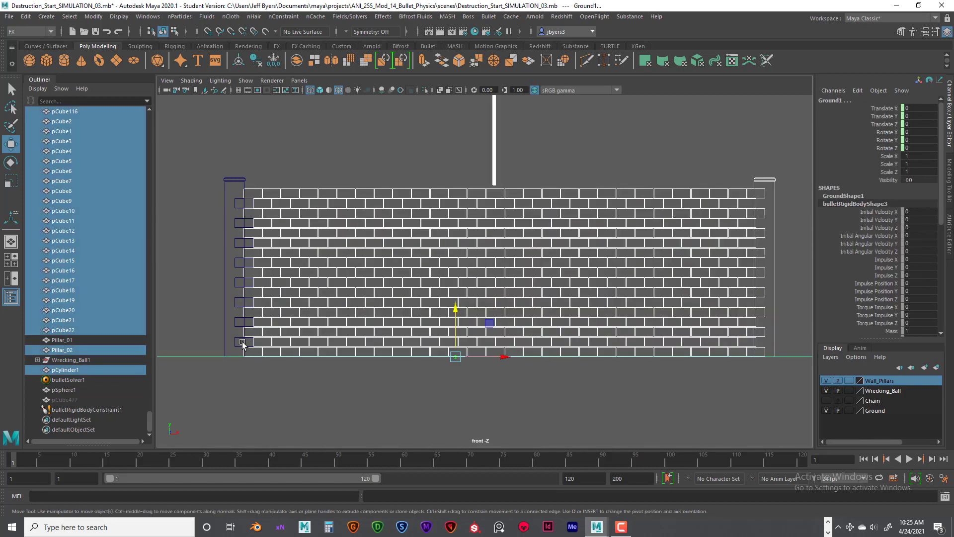
{"action": "left_click", "coordinate": [195, 357], "text": "shift"}
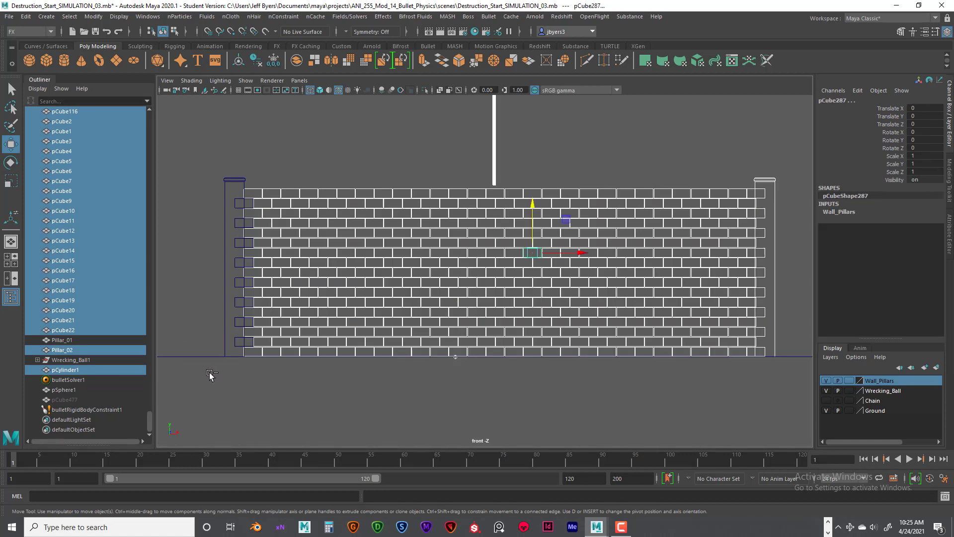
{"action": "left_click", "coordinate": [764, 193], "text": "shift"}
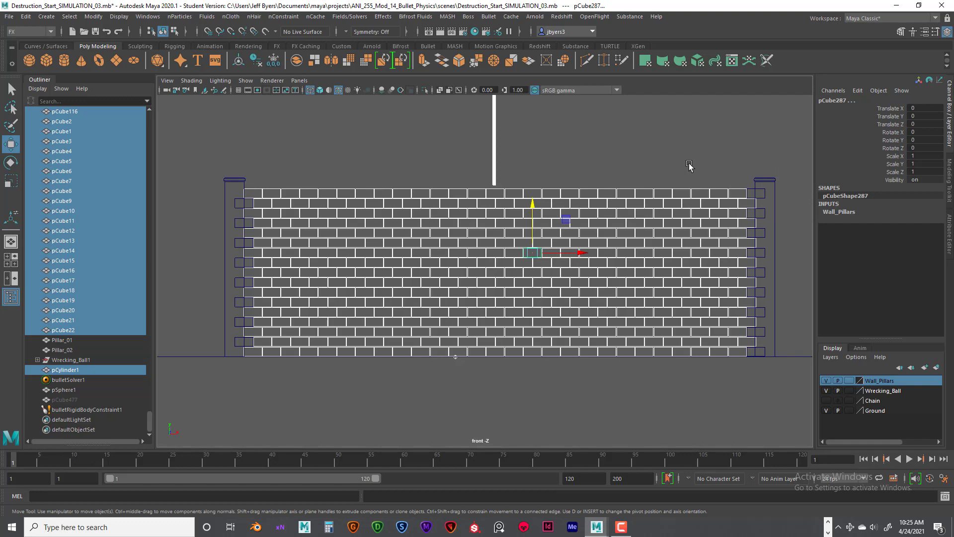
- Check the brick selection in the perspective view and the object list, and remove pCylinder1 from it
{"action": "key", "text": "space"}
{"action": "key", "text": "space"}
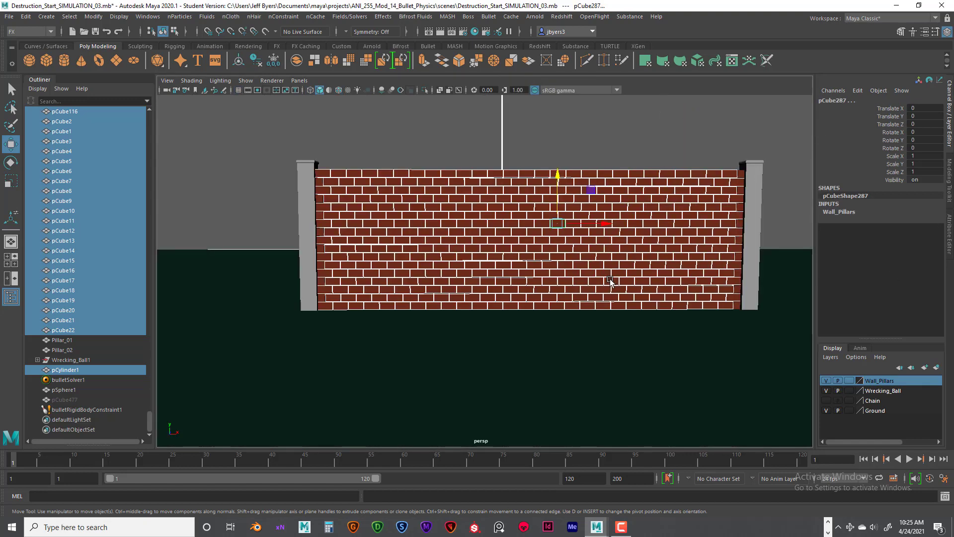
{"action": "mouse_move", "coordinate": [612, 279]}
{"action": "left_mouse_down", "text": "alt"}
{"action": "mouse_move", "coordinate": [603, 288]}
{"action": "mouse_move", "coordinate": [639, 296]}
{"action": "left_mouse_up", "text": "alt"}
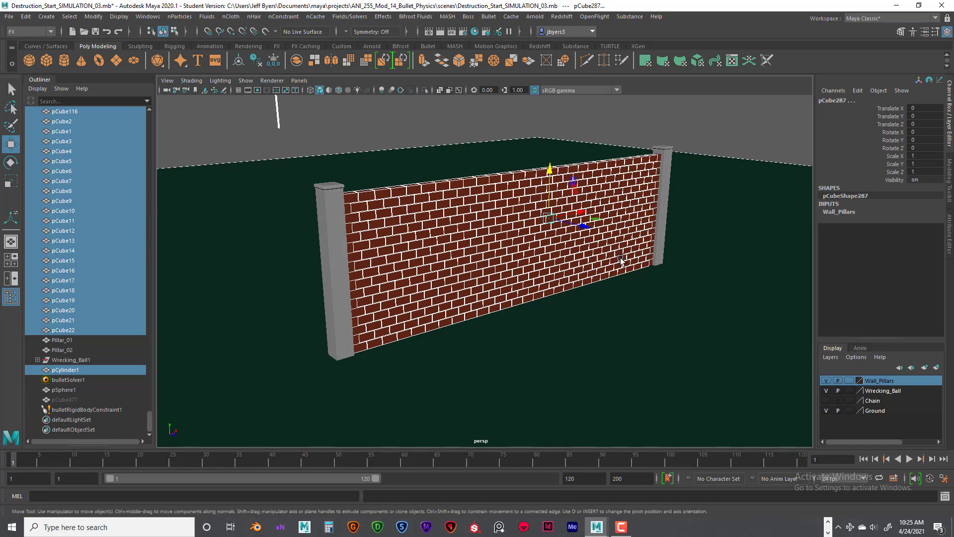
{"action": "scroll", "coordinate": [620, 261], "scroll_direction": "down", "scroll_amount": 3}
{"action": "left_click_drag", "start_coordinate": [620, 259], "coordinate": [595, 259], "text": "alt"}
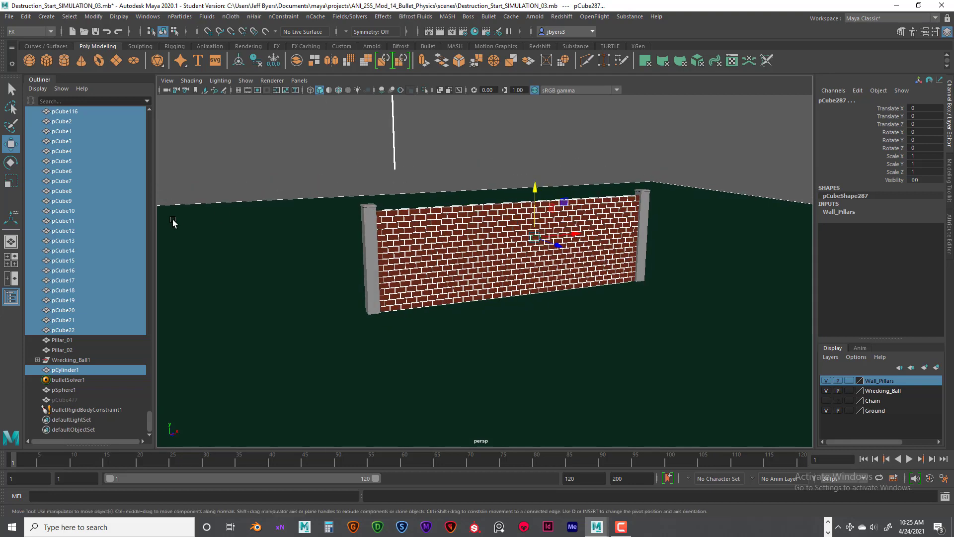
{"action": "scroll", "coordinate": [88, 249], "scroll_direction": "up", "scroll_amount": 10}
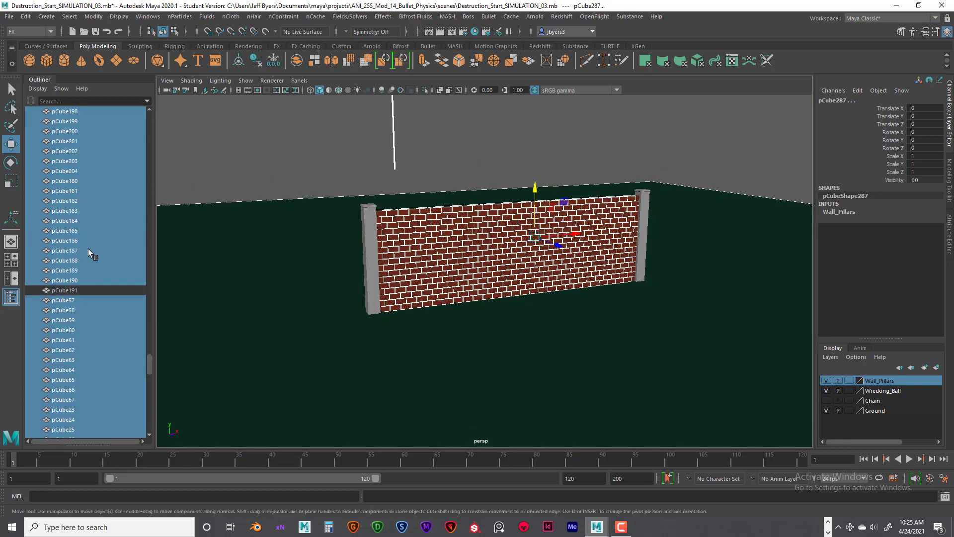
{"action": "scroll", "coordinate": [100, 243], "scroll_direction": "down", "scroll_amount": 3}
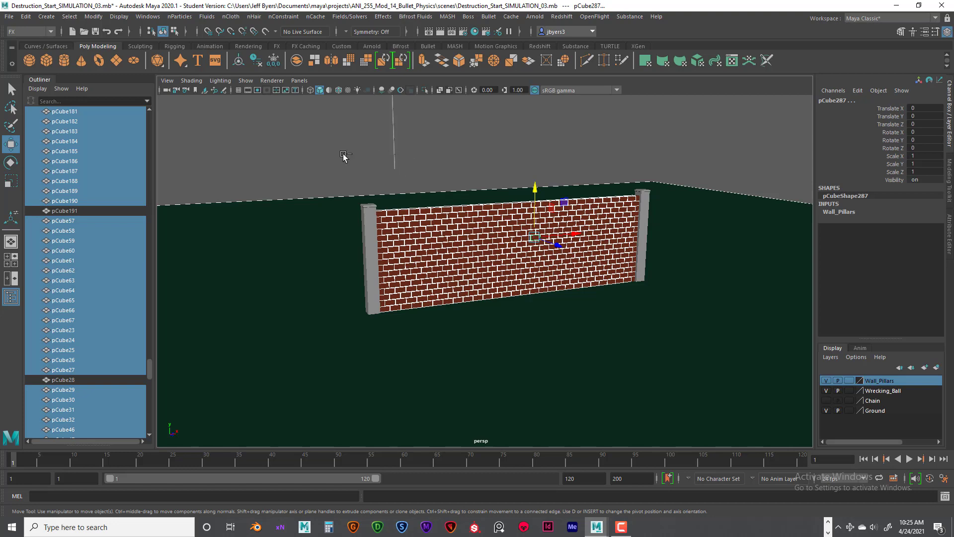
{"action": "scroll", "coordinate": [87, 241], "scroll_direction": "down", "scroll_amount": 7}
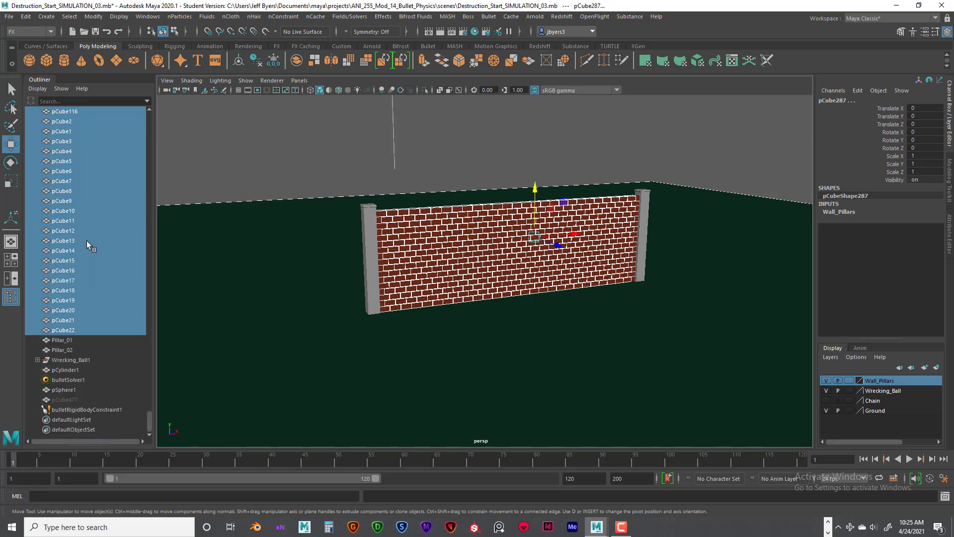
- Check the brick selection in the object list and in the front and perspective views
{"action": "scroll", "coordinate": [85, 240], "scroll_direction": "up", "scroll_amount": 20}
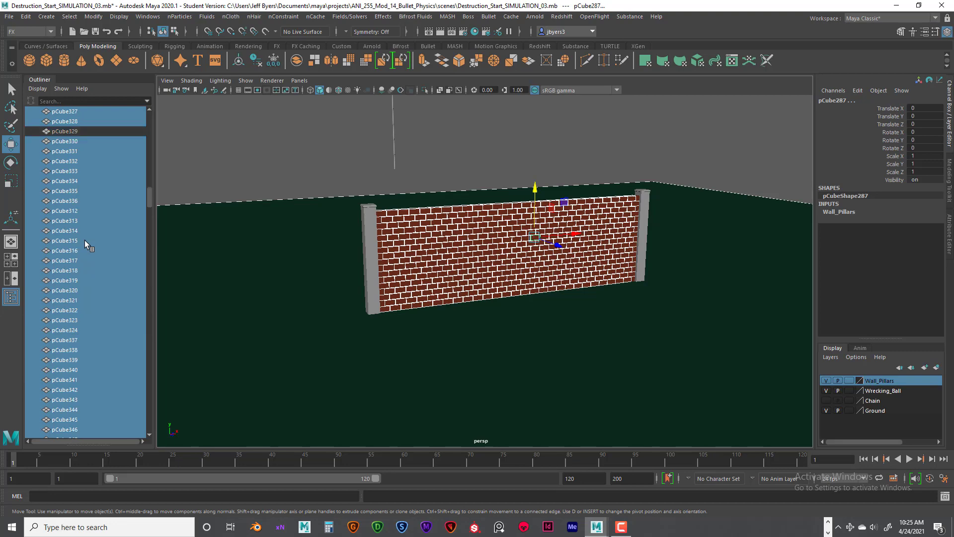
{"action": "scroll", "coordinate": [85, 240], "scroll_direction": "up", "scroll_amount": 10}
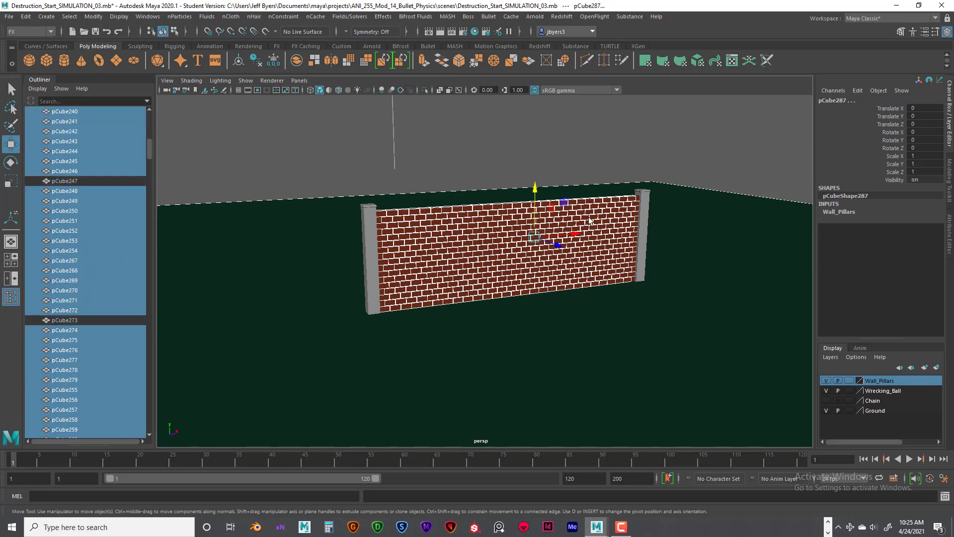
{"action": "left_click_drag", "start_coordinate": [675, 191], "coordinate": [576, 199], "text": "alt"}
{"action": "key", "text": "space"}
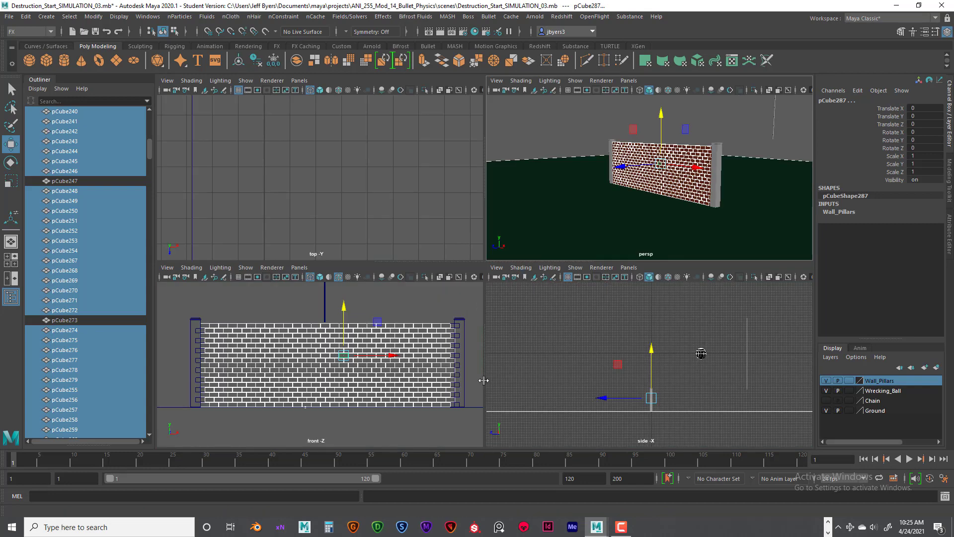
{"action": "key", "text": "space"}
{"action": "scroll", "coordinate": [520, 313], "scroll_direction": "down", "scroll_amount": 2}
{"action": "scroll", "coordinate": [519, 313], "scroll_direction": "down", "scroll_amount": 2}
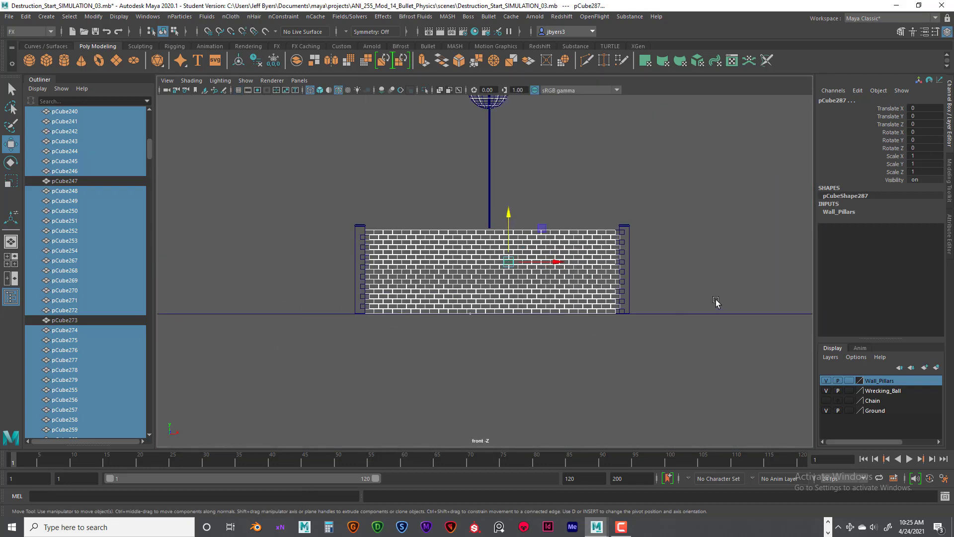
{"action": "key", "text": "space"}
{"action": "key", "text": "space"}
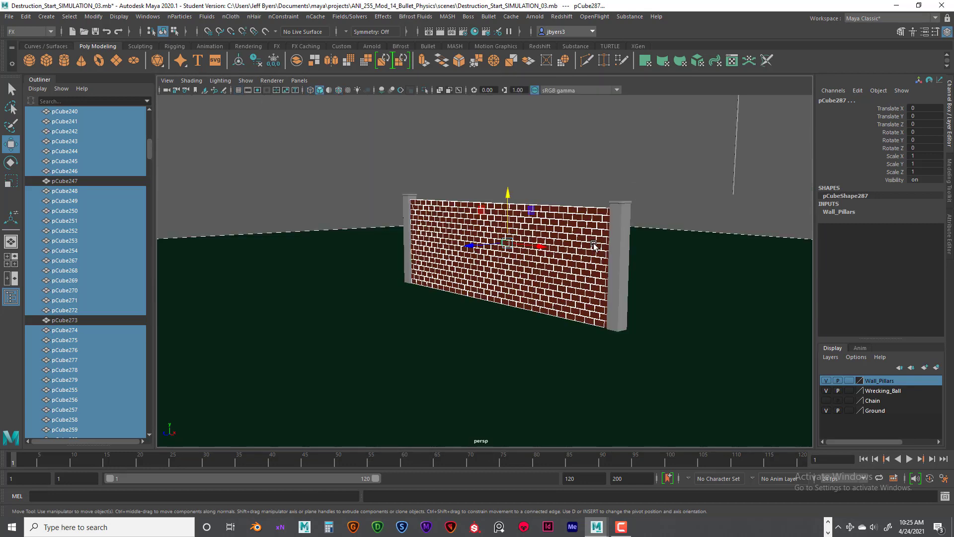
{"action": "left_click_drag", "start_coordinate": [579, 256], "coordinate": [502, 217], "text": "alt"}
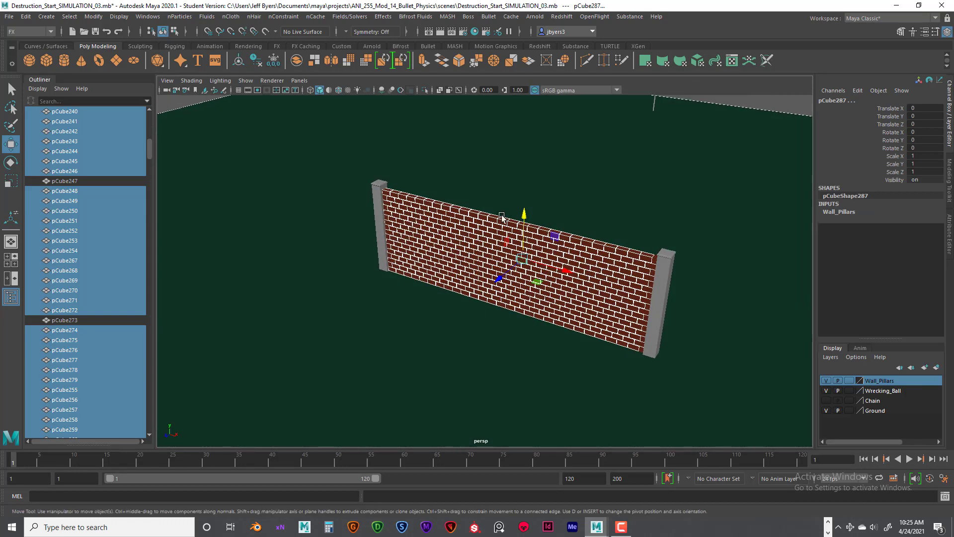
- Make the selected bricks Bullet active rigid bodies with a Box collider shape and Dynamic Rigid Body type
{"action": "left_click", "coordinate": [487, 17]}
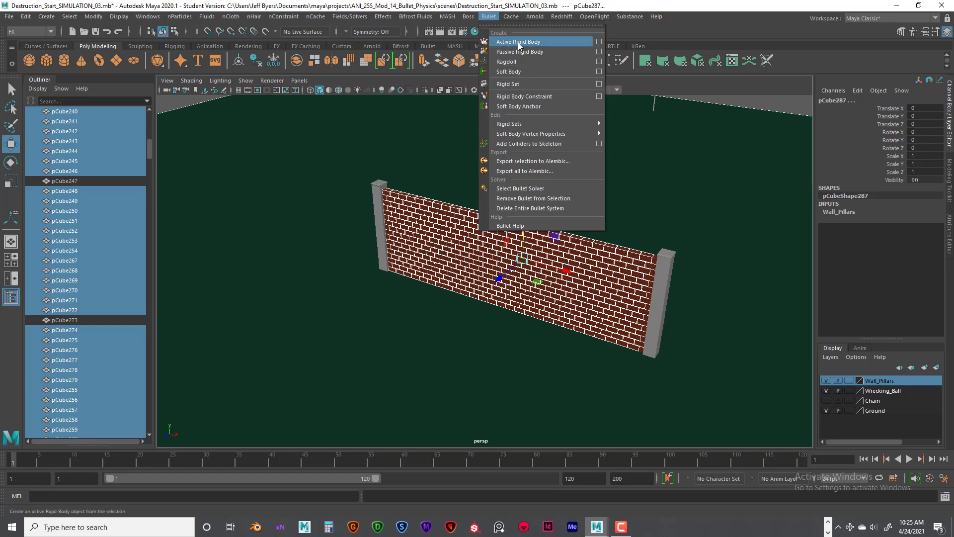
{"action": "left_click", "coordinate": [598, 43]}
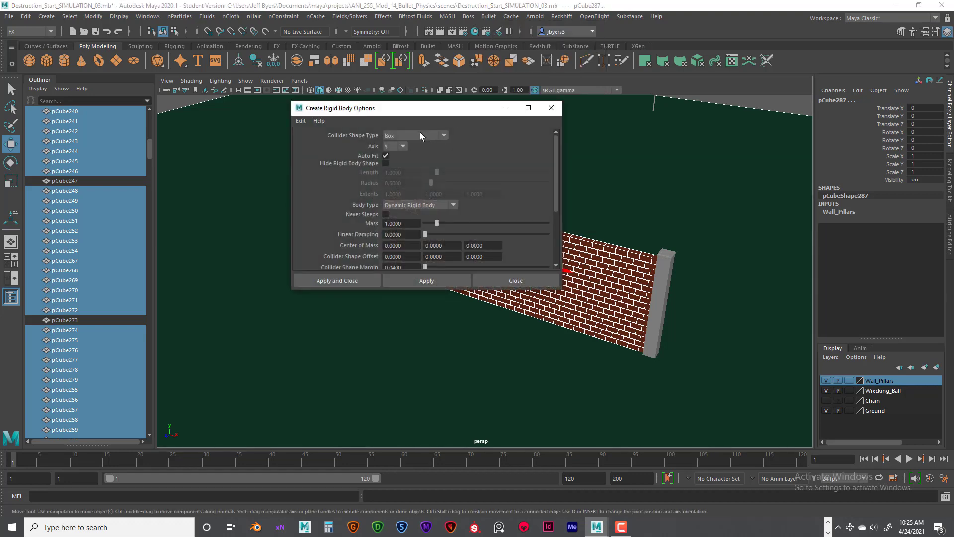
{"action": "left_click", "coordinate": [337, 281]}
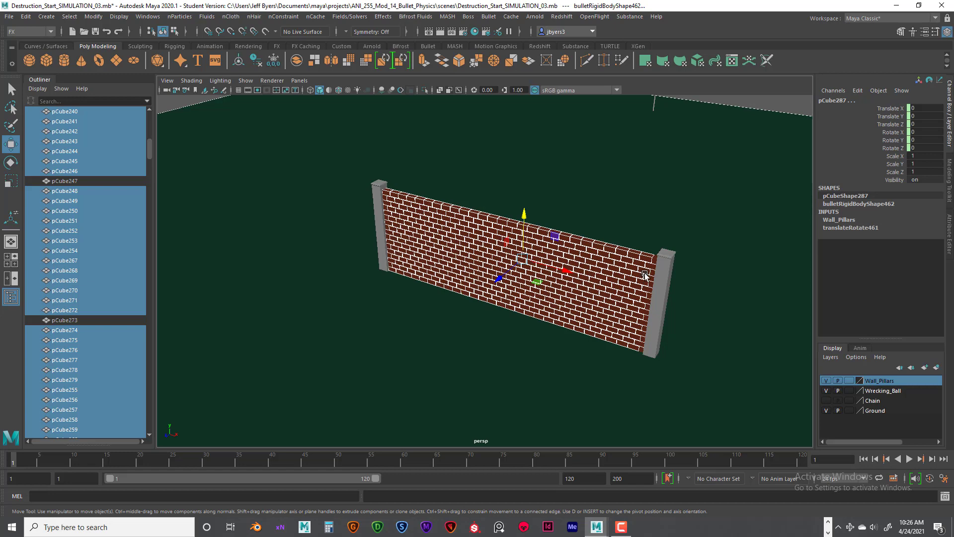
- Close the ground material's colour picker, then inspect the ground, brick wall and wrecking ball in the perspective view with nothing selected
{"action": "left_click_drag", "start_coordinate": [645, 275], "coordinate": [715, 256], "text": "alt"}
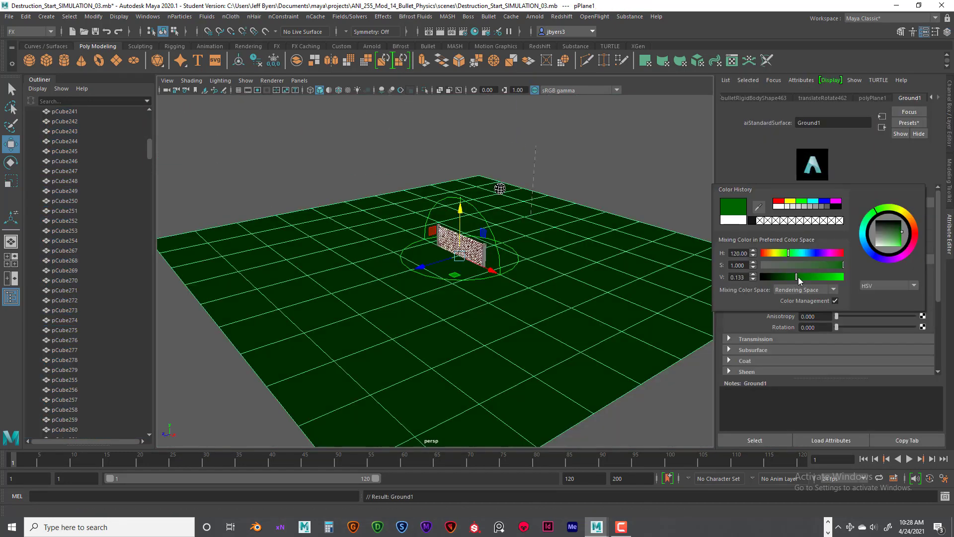
{"action": "left_click", "coordinate": [579, 178]}
{"action": "left_click_drag", "start_coordinate": [549, 270], "coordinate": [573, 199], "text": "alt"}
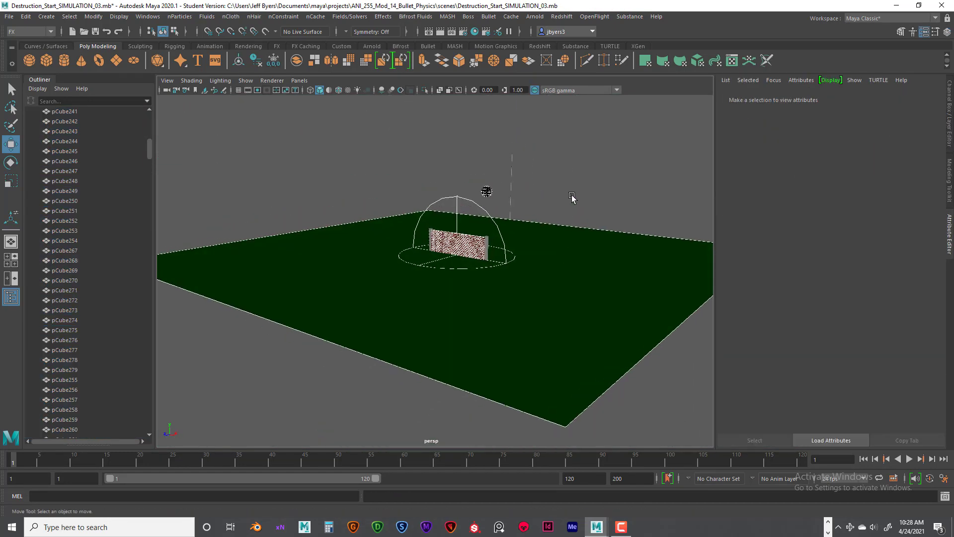
{"action": "left_click", "coordinate": [560, 255]}
{"action": "scroll", "coordinate": [565, 243], "scroll_direction": "up", "scroll_amount": 6}
{"action": "middle_click_drag", "start_coordinate": [640, 135], "coordinate": [624, 211], "text": "alt"}
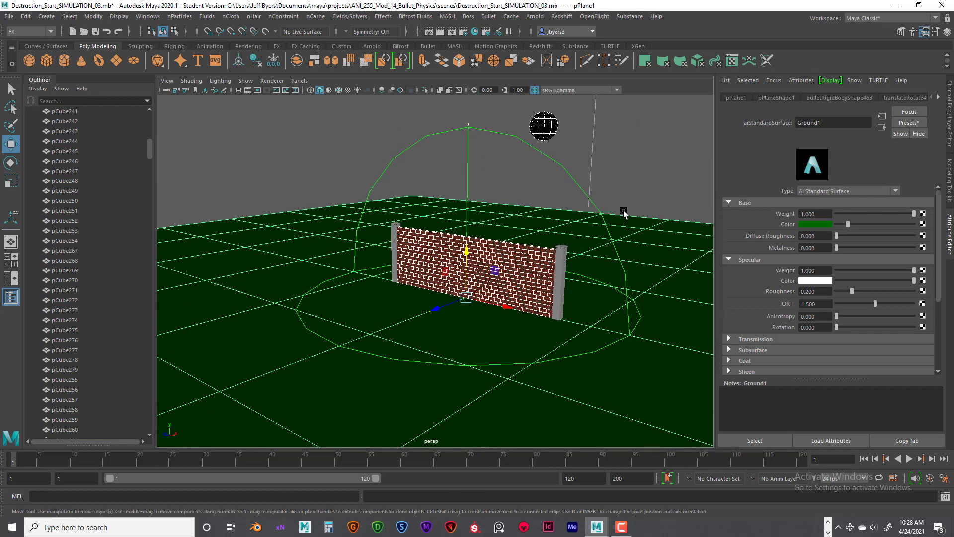
{"action": "left_click_drag", "start_coordinate": [624, 211], "coordinate": [616, 209], "text": "alt"}
{"action": "left_click", "coordinate": [644, 167]}
{"action": "left_click_drag", "start_coordinate": [586, 246], "coordinate": [602, 254], "text": "alt"}
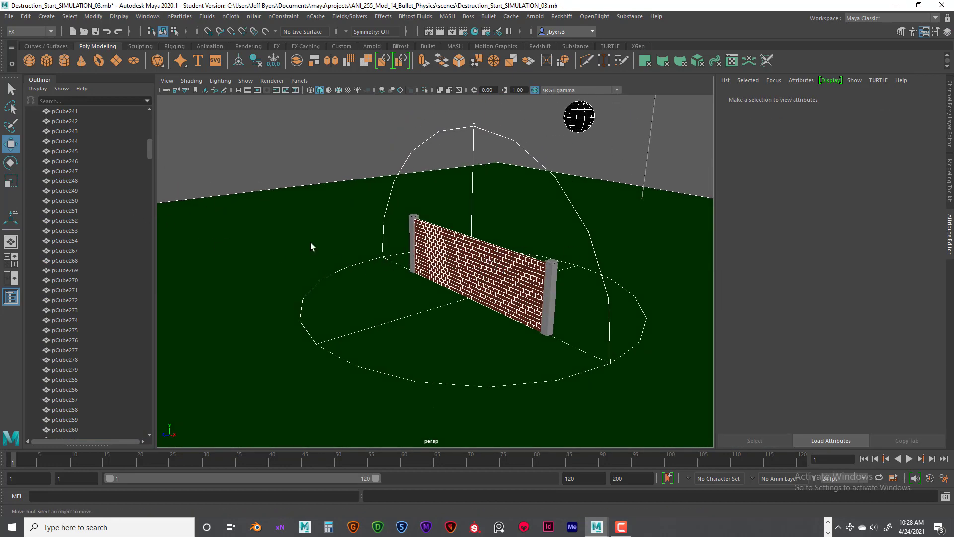
{"action": "left_click_drag", "start_coordinate": [499, 268], "coordinate": [533, 267], "text": "alt"}
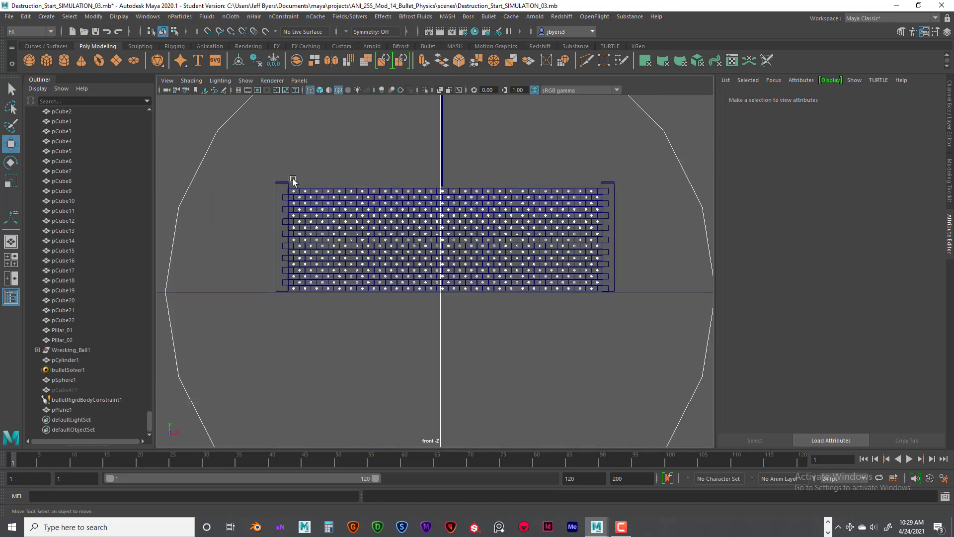
- Reselect the wall's bricks in the front view, excluding the ground and the end bricks overlapping both pillars
{"action": "left_click_drag", "start_coordinate": [293, 173], "coordinate": [594, 290]}
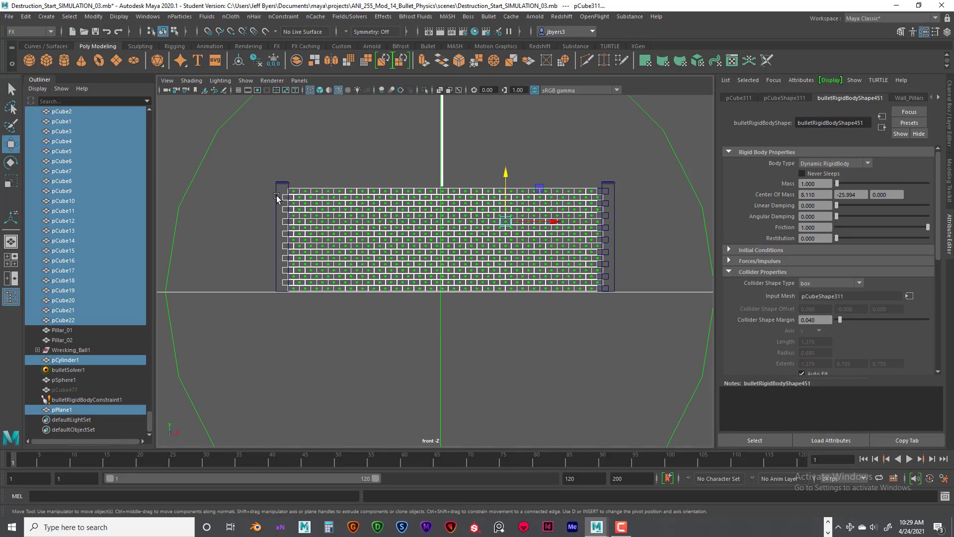
{"action": "left_click_drag", "start_coordinate": [277, 195], "coordinate": [286, 289], "text": "ctrl"}
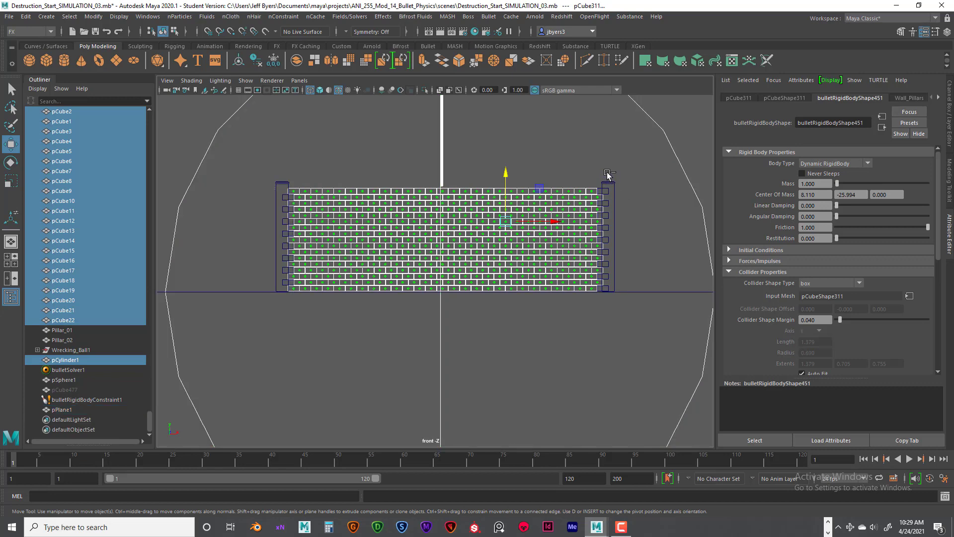
{"action": "left_click_drag", "start_coordinate": [607, 173], "coordinate": [620, 293], "text": "ctrl"}
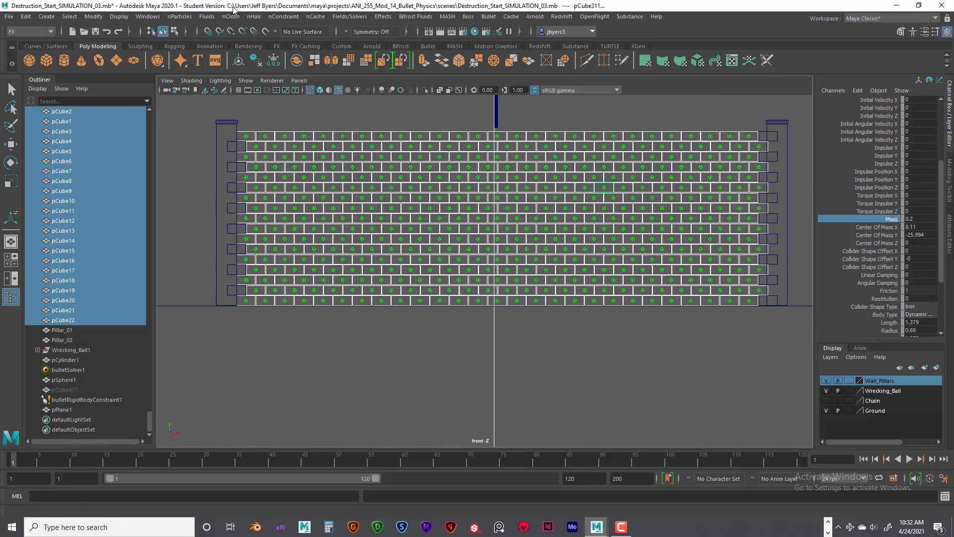
- Open an enlarged Attribute Spread Sheet for the selected bricks and show their shape keyable attributes
{"action": "left_click", "coordinate": [148, 17]}
{"action": "mouse_move", "coordinate": [190, 52]}
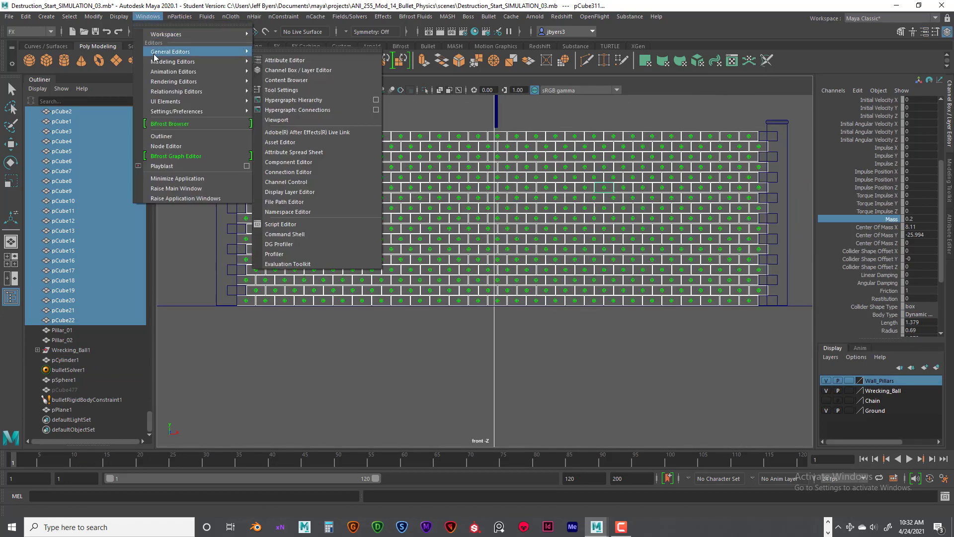
{"action": "left_click", "coordinate": [305, 154]}
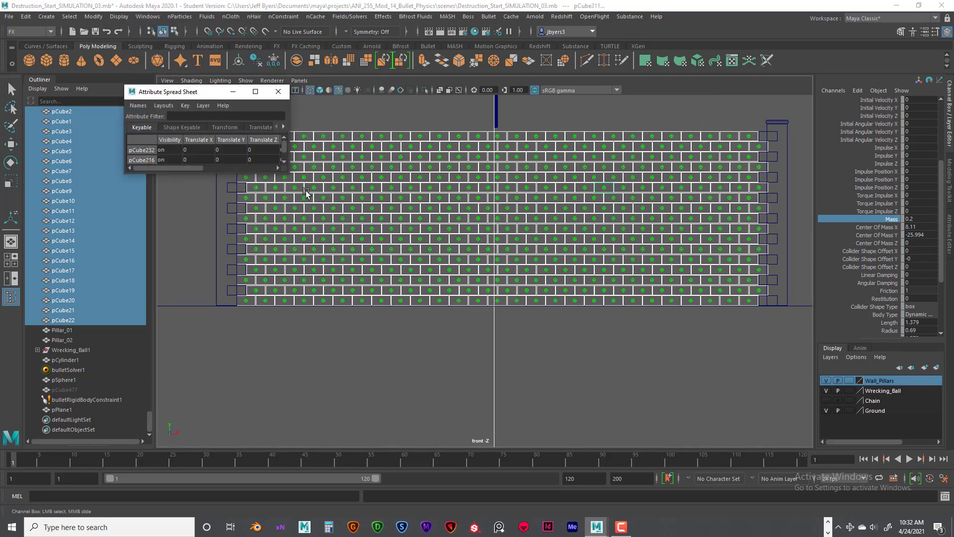
{"action": "left_click_drag", "start_coordinate": [290, 173], "coordinate": [700, 453]}
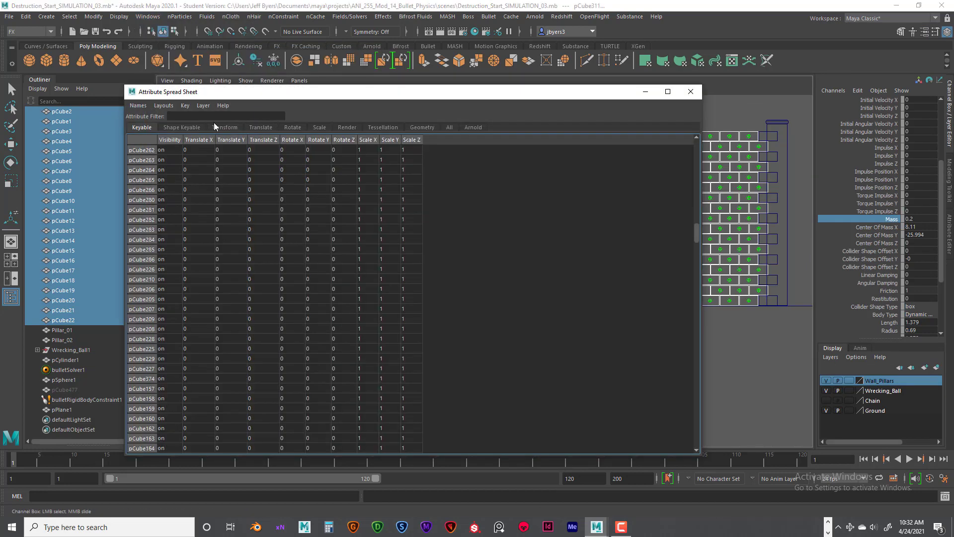
{"action": "left_click", "coordinate": [182, 127]}
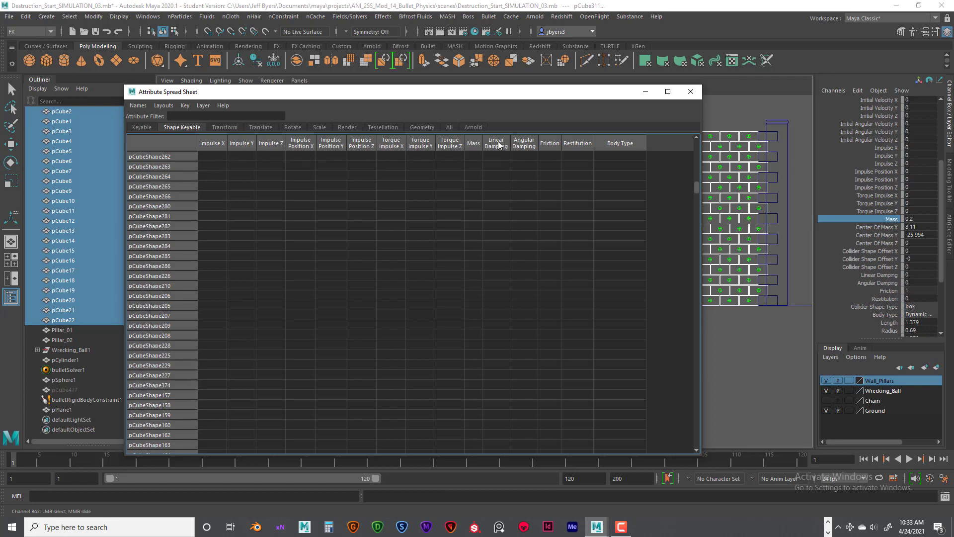
- Set the Mass of all the bricks' Bullet rigid bodies to 0.2 in the spread sheet and close it
{"action": "left_click", "coordinate": [472, 151]}
{"action": "double_click", "coordinate": [476, 163]}
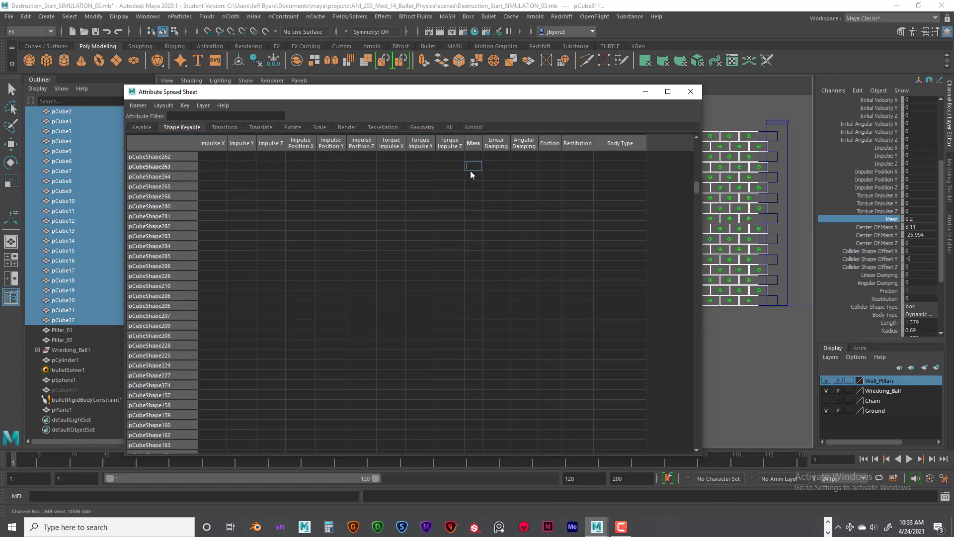
{"action": "scroll", "coordinate": [401, 208], "scroll_direction": "down", "scroll_amount": 2}
{"action": "scroll", "coordinate": [425, 201], "scroll_direction": "up", "scroll_amount": 3}
{"action": "left_click_drag", "start_coordinate": [696, 168], "coordinate": [699, 131]}
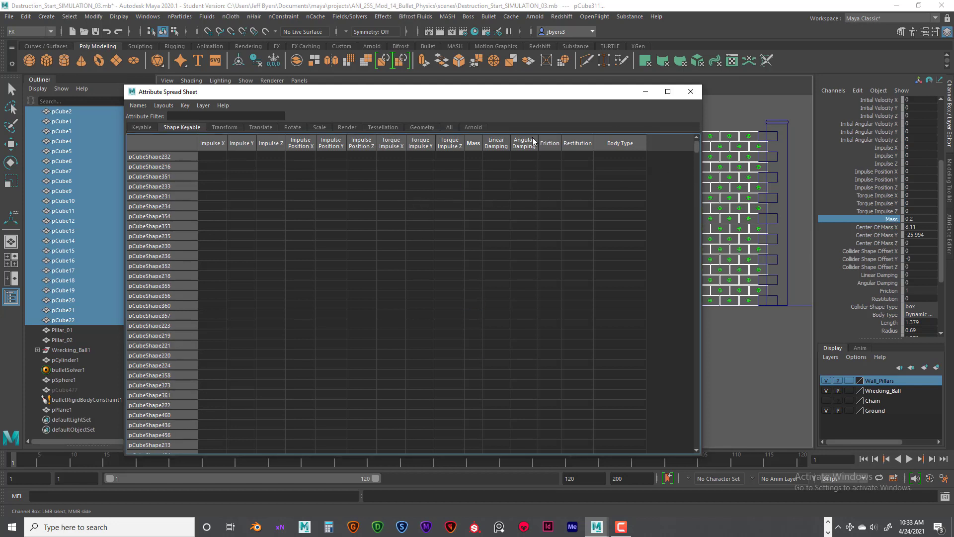
{"action": "left_click_drag", "start_coordinate": [473, 157], "coordinate": [482, 425]}
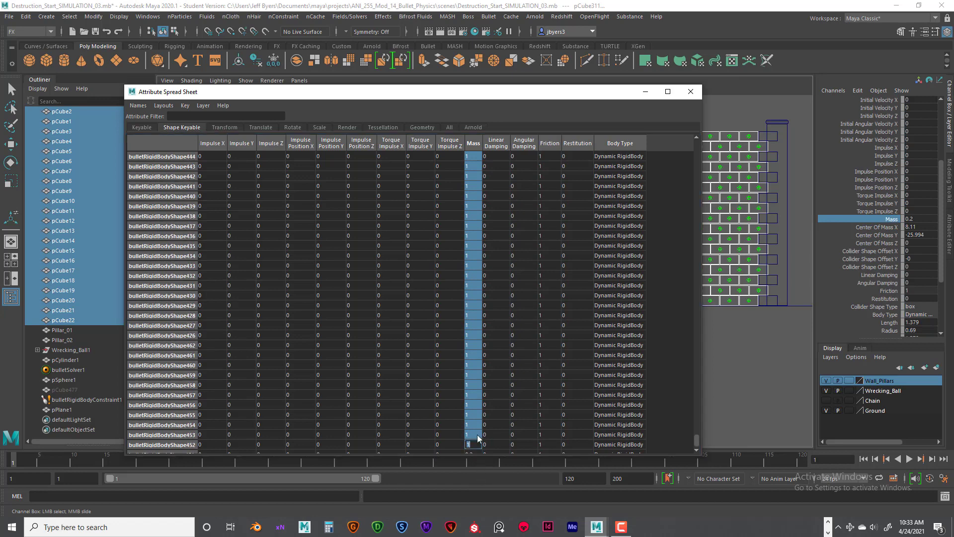
{"action": "key", "text": "Return"}
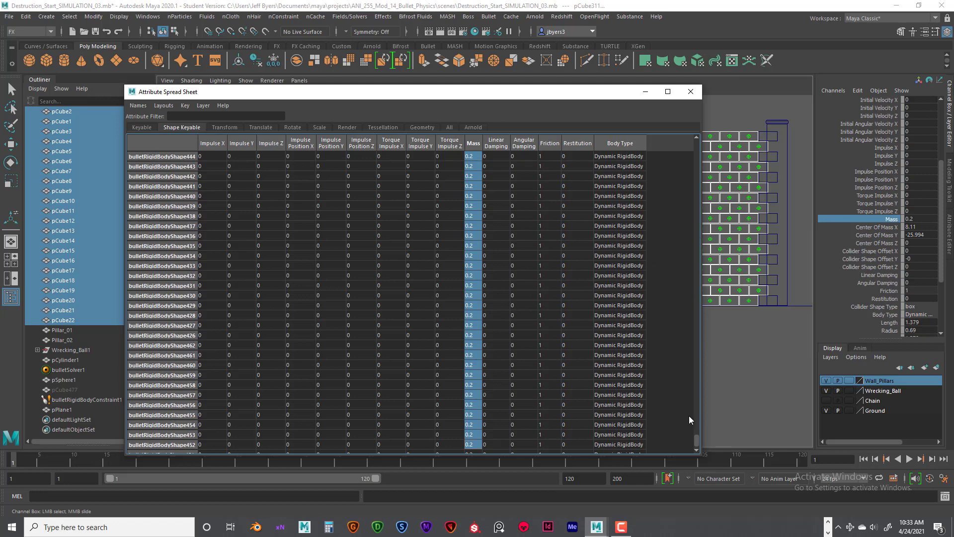
{"action": "mouse_move", "coordinate": [697, 437]}
{"action": "left_mouse_down"}
{"action": "mouse_move", "coordinate": [688, 185]}
{"action": "mouse_move", "coordinate": [695, 140]}
{"action": "mouse_move", "coordinate": [681, 442]}
{"action": "left_mouse_up"}
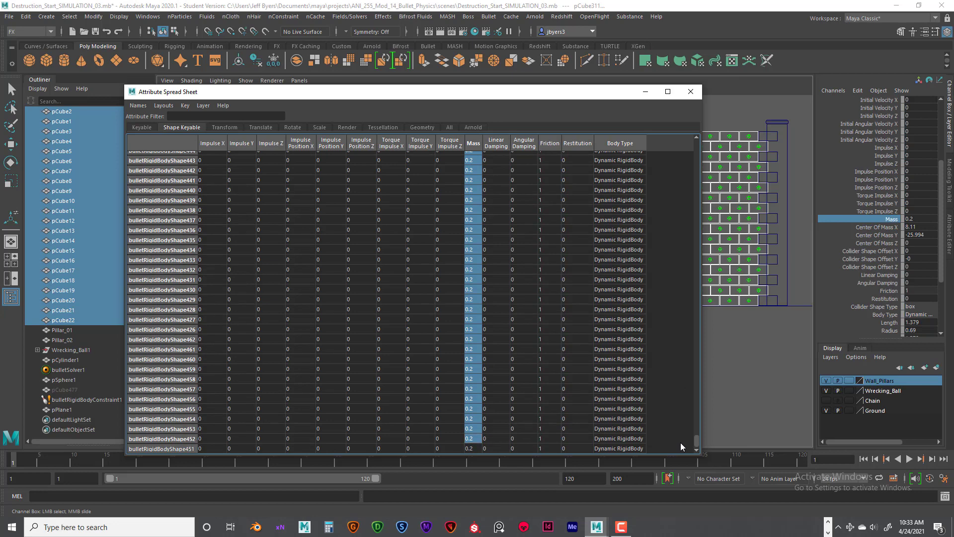
{"action": "double_click", "coordinate": [471, 449]}
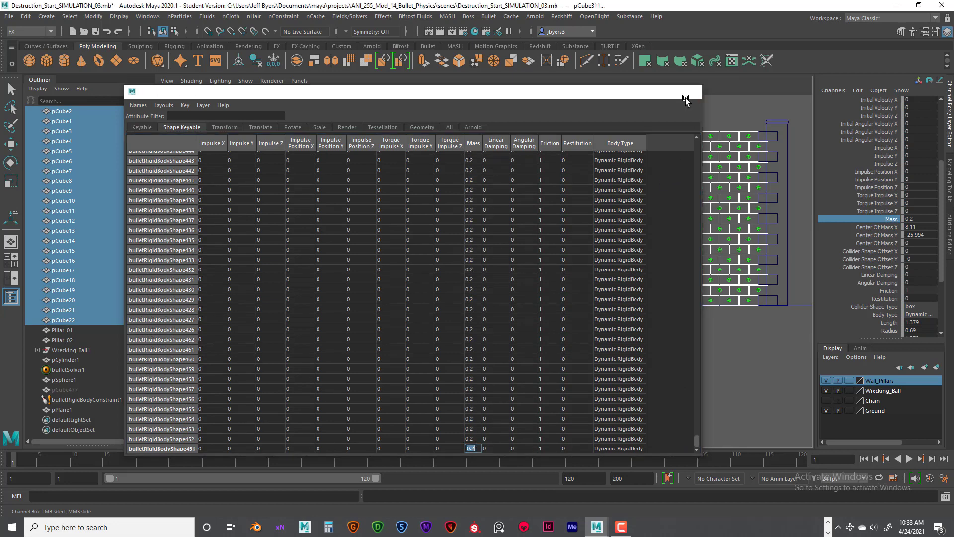
{"action": "left_click", "coordinate": [690, 92]}
- Spot-check the Mass value of several individual bricks across the wall and of the ground plane
{"action": "left_click", "coordinate": [567, 134]}
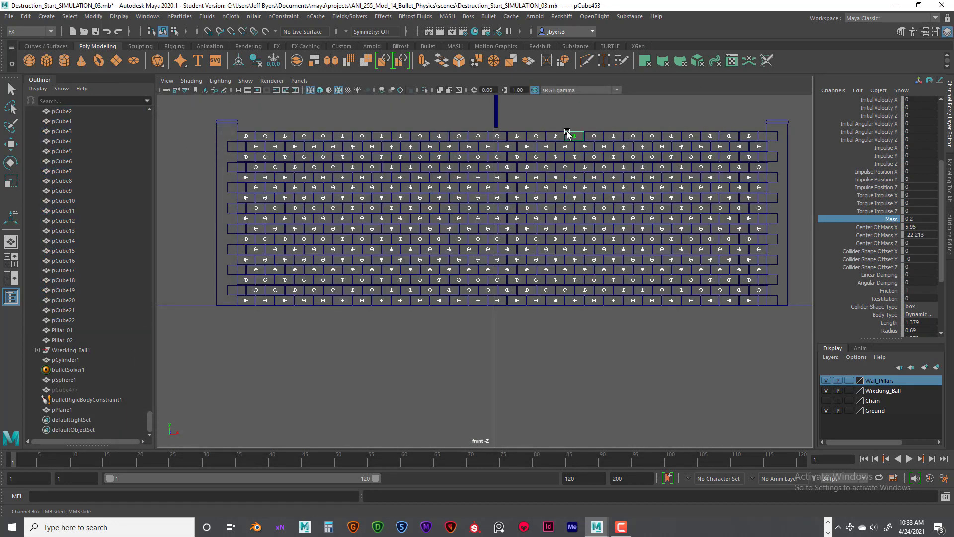
{"action": "left_click", "coordinate": [371, 159]}
{"action": "left_click", "coordinate": [347, 206]}
{"action": "left_click", "coordinate": [541, 239]}
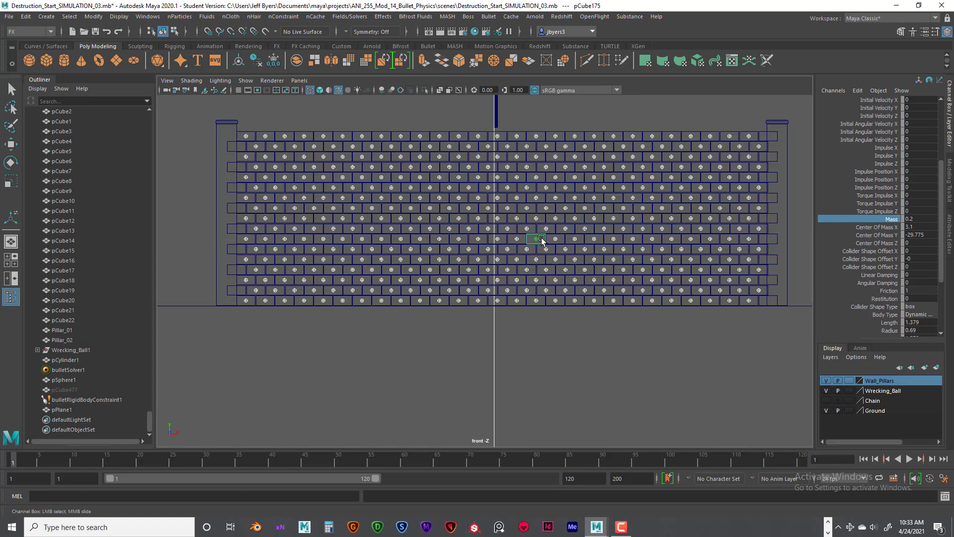
{"action": "left_click", "coordinate": [658, 105]}
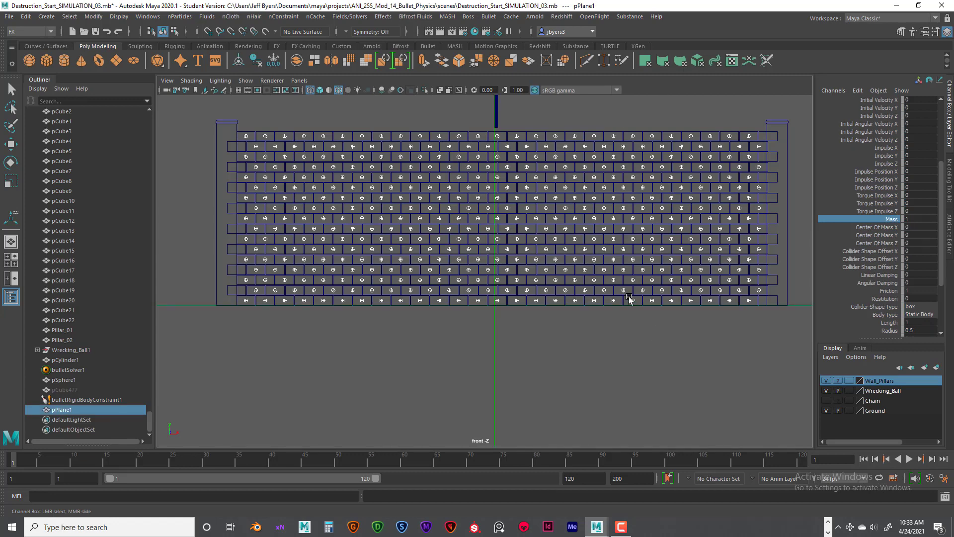
- Return to the perspective view in object selection mode and select the wrecking ball's rigid body constraint with the Select tool
{"action": "key", "text": "space"}
{"action": "key", "text": "space"}
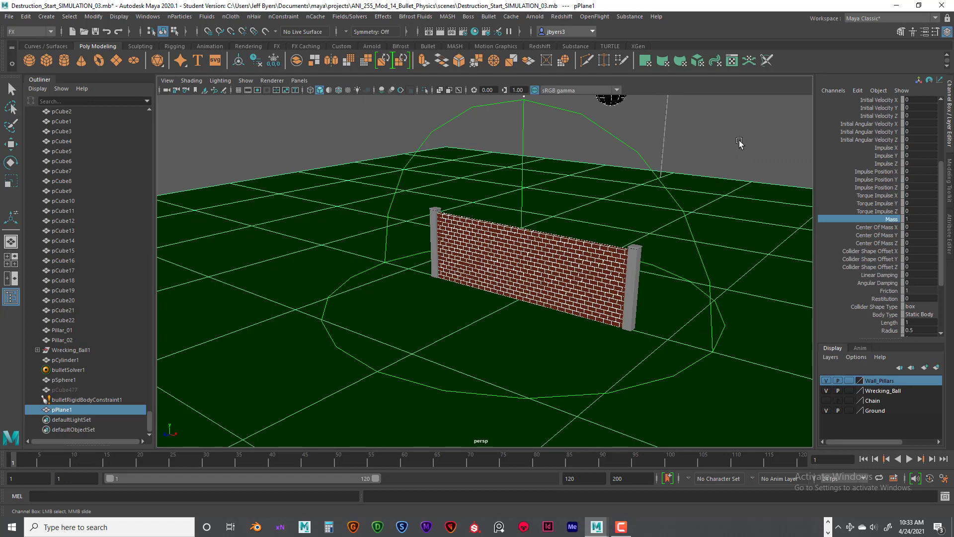
{"action": "scroll", "coordinate": [314, 143], "scroll_direction": "down", "scroll_amount": 5}
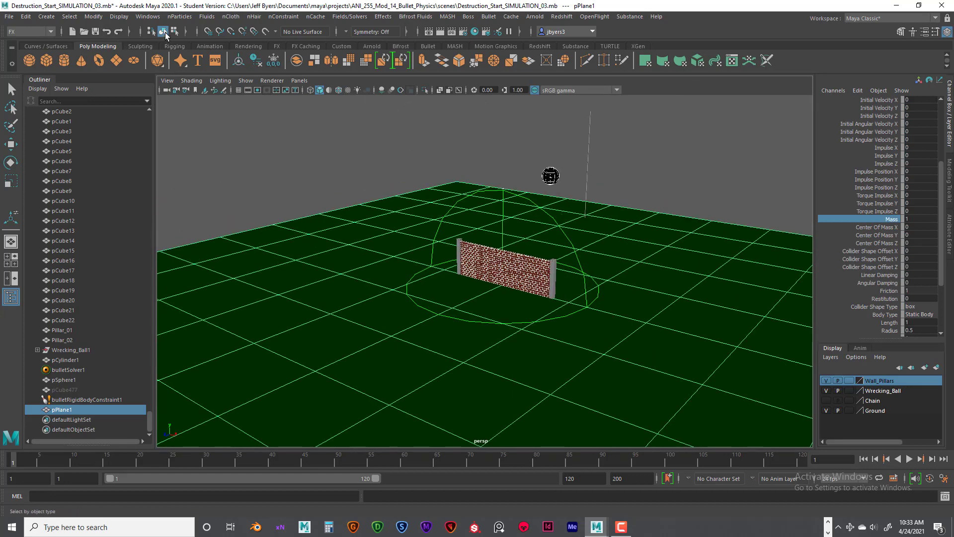
{"action": "left_click", "coordinate": [175, 32]}
{"action": "left_click", "coordinate": [164, 33]}
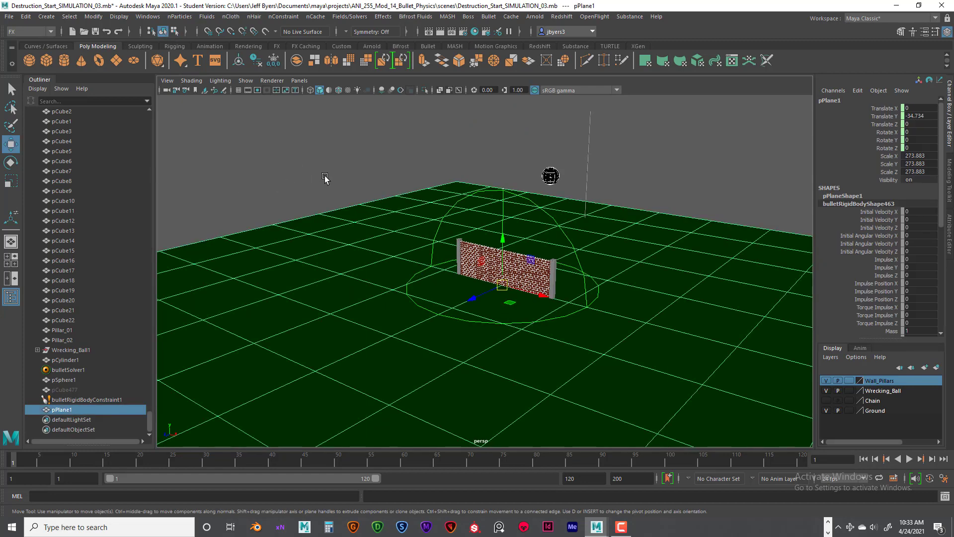
{"action": "key", "text": "q"}
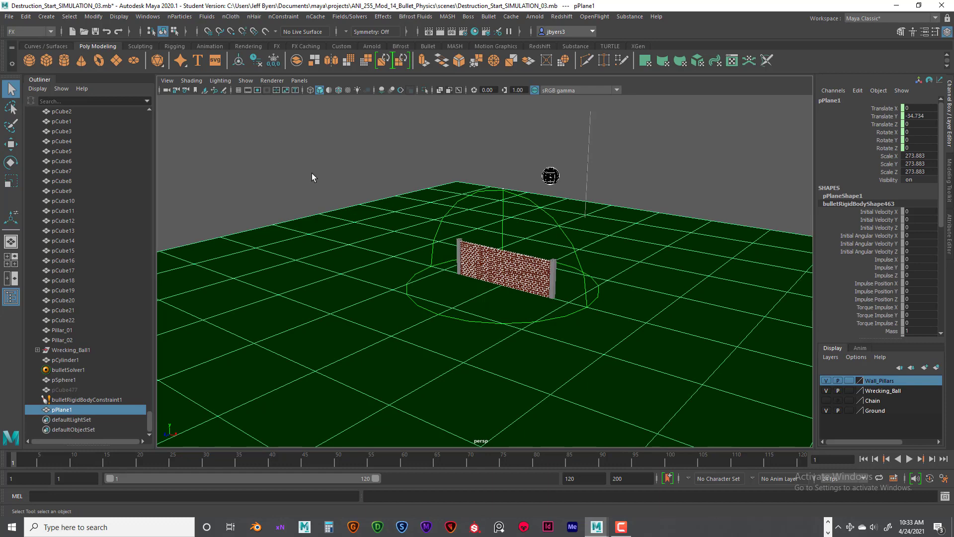
{"action": "left_click", "coordinate": [550, 176]}
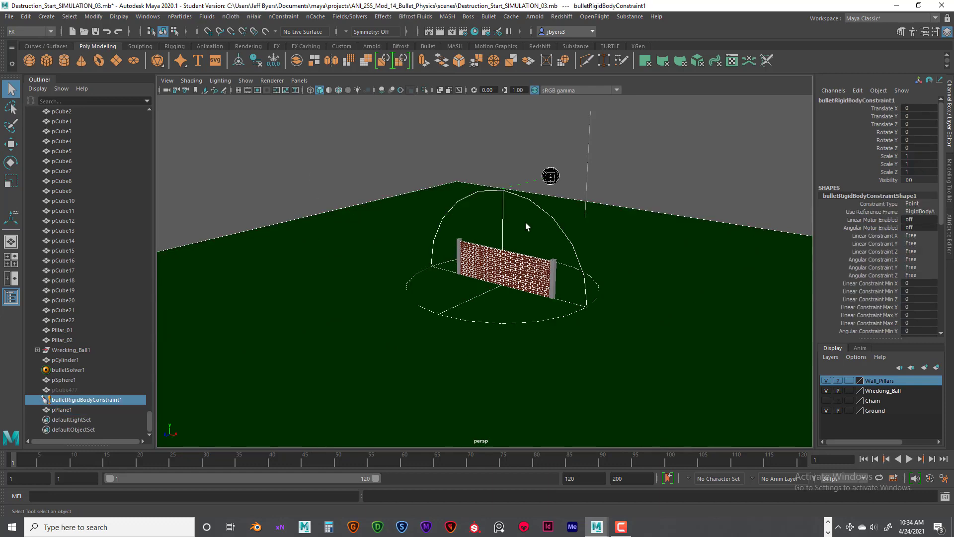
- Play the Bullet simulation until the wrecking ball hits the brick wall, stop it, and rewind to the first frame
{"action": "left_click", "coordinate": [504, 250]}
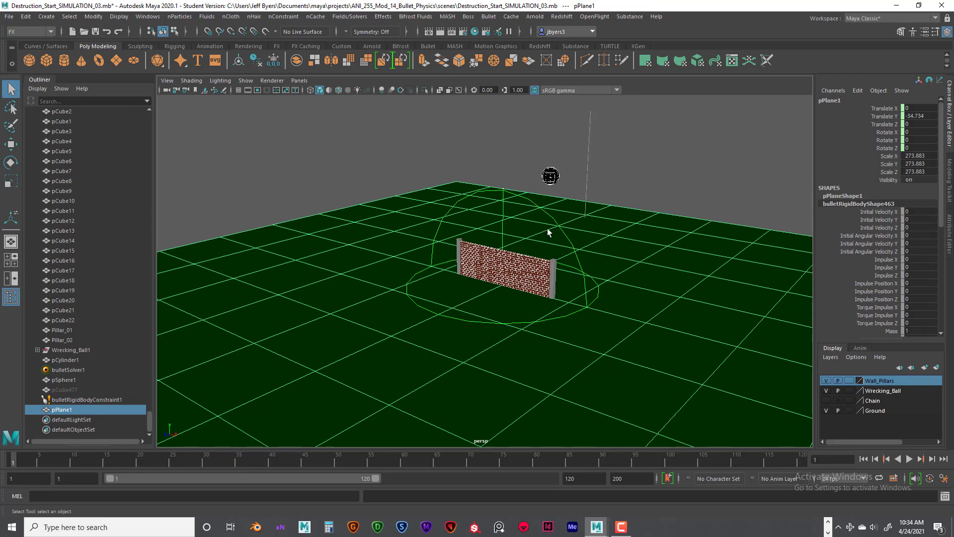
{"action": "scroll", "coordinate": [547, 228], "scroll_direction": "down", "scroll_amount": 5}
{"action": "scroll", "coordinate": [565, 241], "scroll_direction": "up", "scroll_amount": 3}
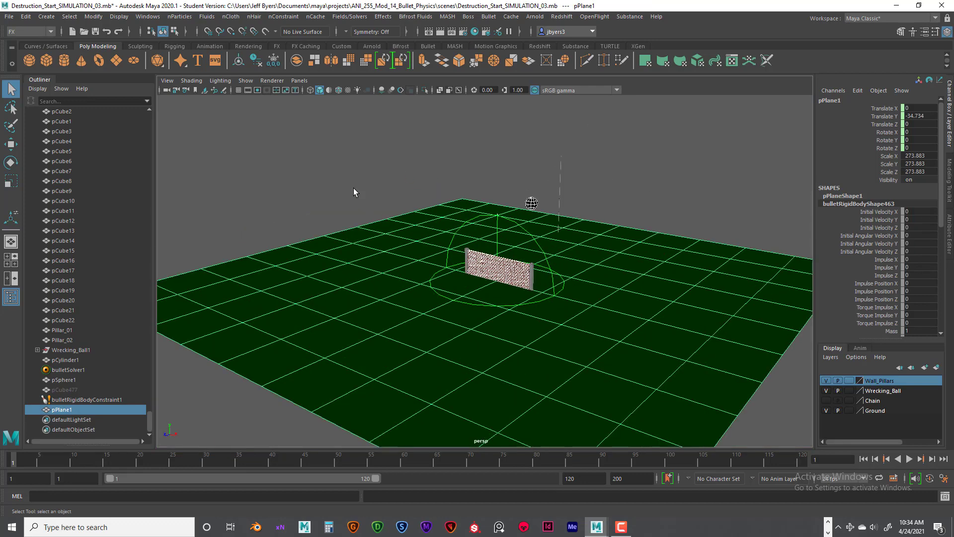
{"action": "left_click_drag", "start_coordinate": [418, 228], "coordinate": [415, 204], "text": "alt"}
{"action": "middle_click_drag", "start_coordinate": [426, 234], "coordinate": [430, 211], "text": "alt"}
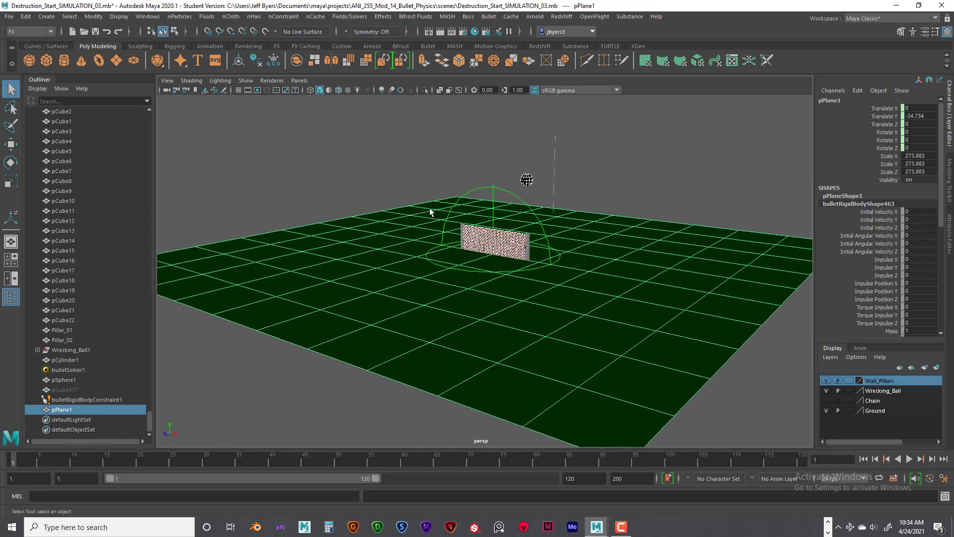
{"action": "scroll", "coordinate": [428, 209], "scroll_direction": "up", "scroll_amount": 3}
{"action": "left_click", "coordinate": [454, 213]}
{"action": "scroll", "coordinate": [488, 237], "scroll_direction": "up", "scroll_amount": 5}
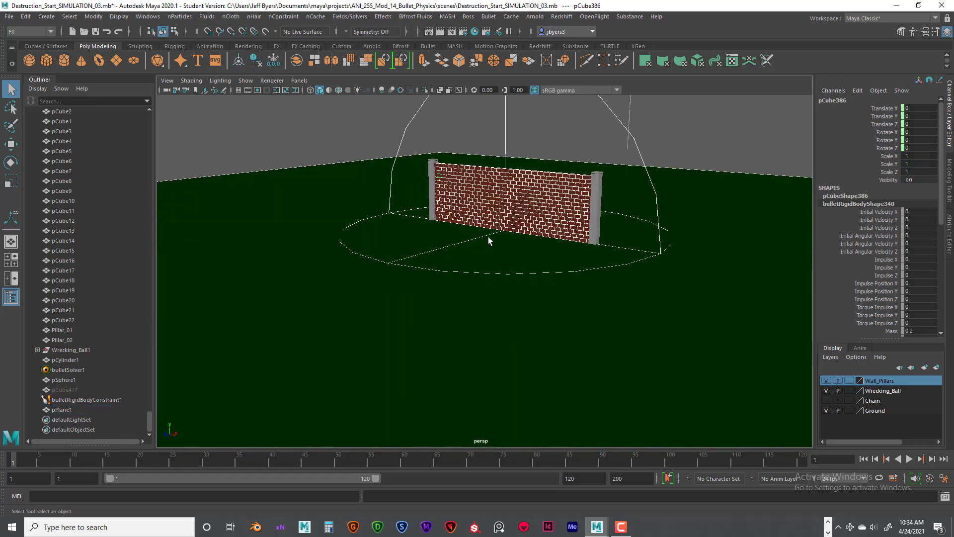
{"action": "scroll", "coordinate": [502, 245], "scroll_direction": "down", "scroll_amount": 4}
{"action": "scroll", "coordinate": [500, 249], "scroll_direction": "up", "scroll_amount": 4}
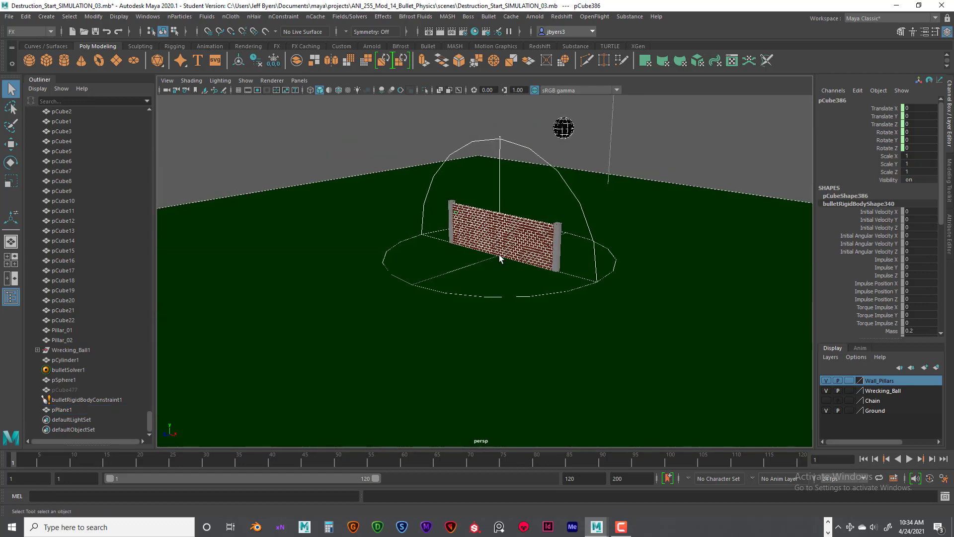
{"action": "middle_click_drag", "start_coordinate": [506, 276], "coordinate": [502, 284], "text": "alt"}
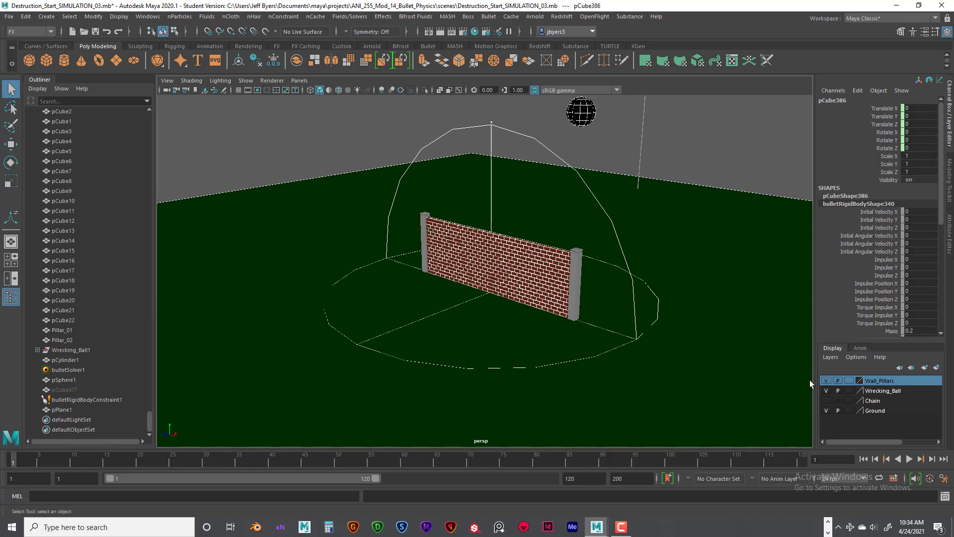
{"action": "left_click", "coordinate": [909, 458]}
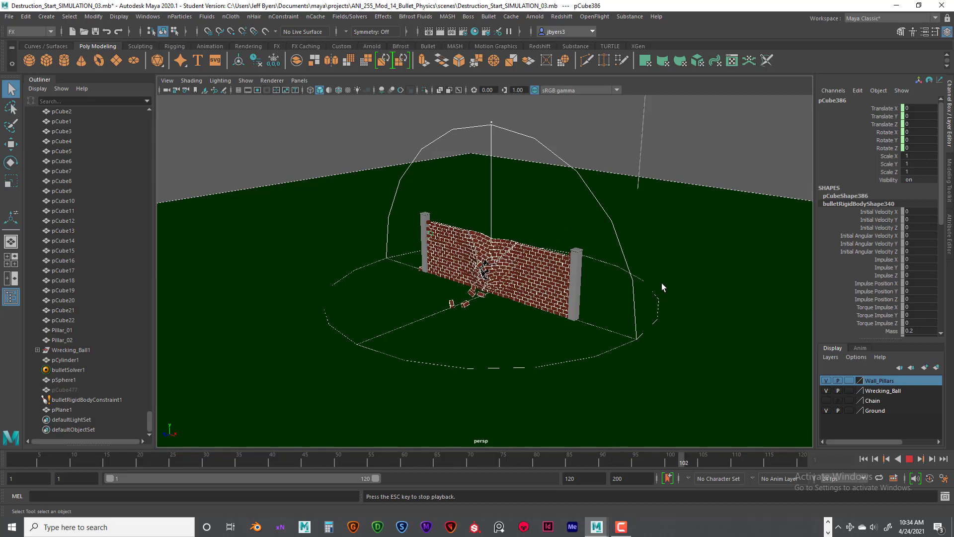
{"action": "left_click", "coordinate": [909, 458]}
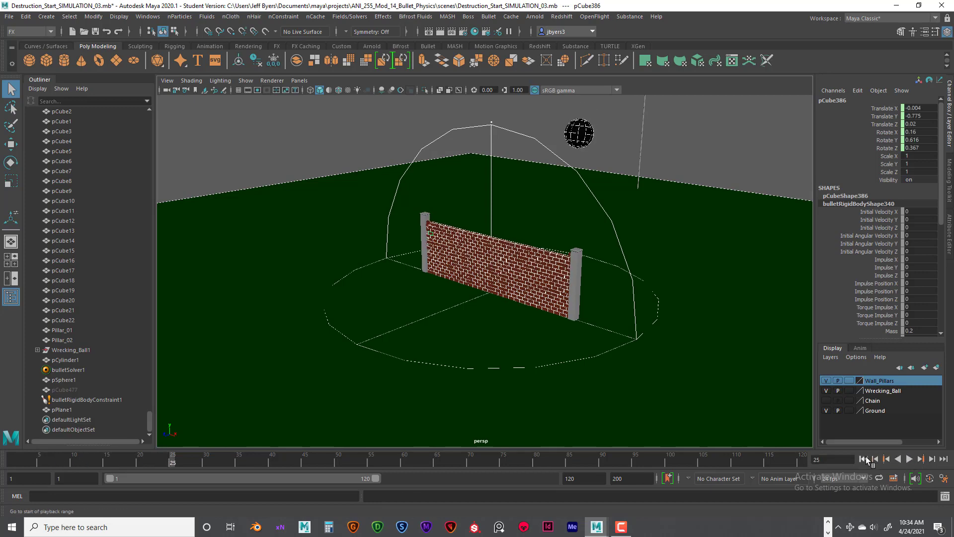
{"action": "left_click", "coordinate": [865, 459]}
- Hide every object type in the perspective view except polygons, and clear the selection
{"action": "left_click", "coordinate": [620, 231]}
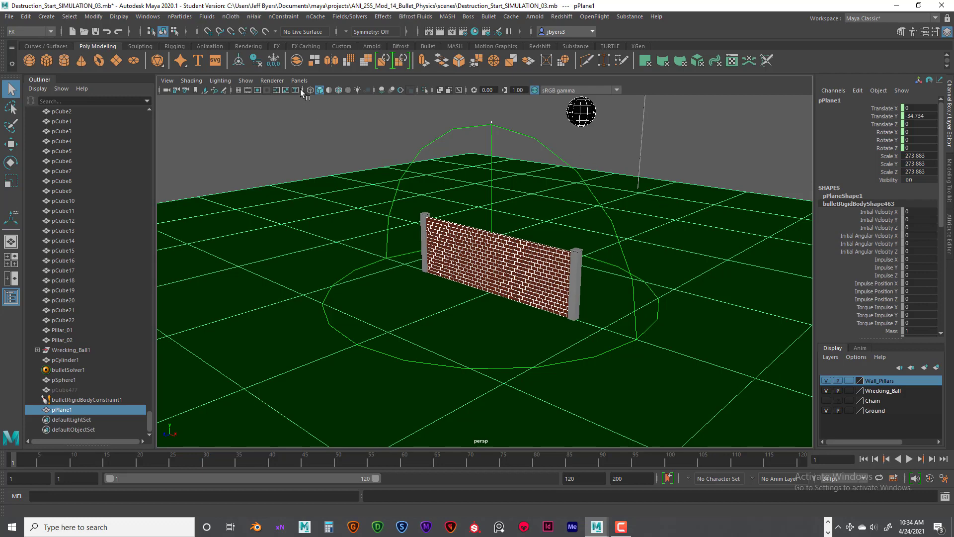
{"action": "left_click", "coordinate": [251, 83]}
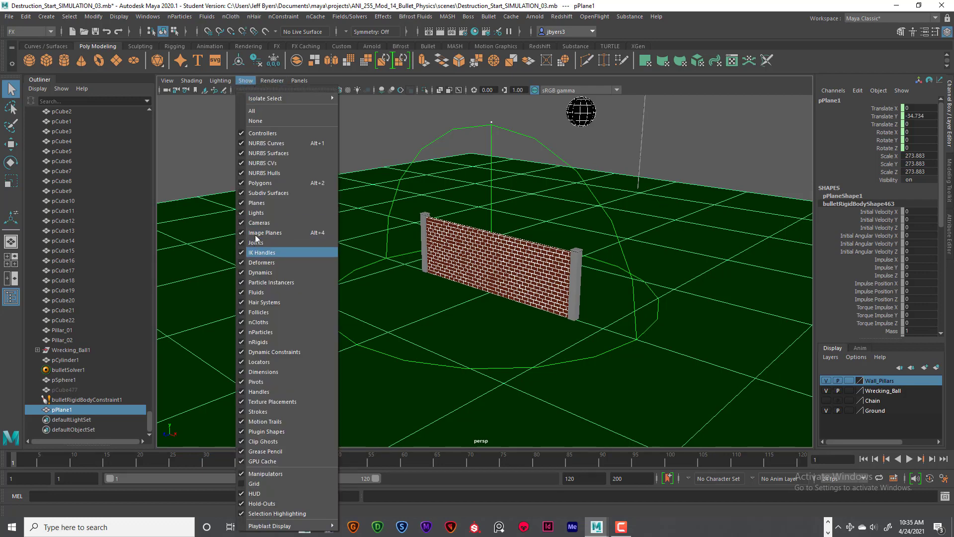
{"action": "left_click", "coordinate": [265, 121]}
{"action": "left_click", "coordinate": [252, 83]}
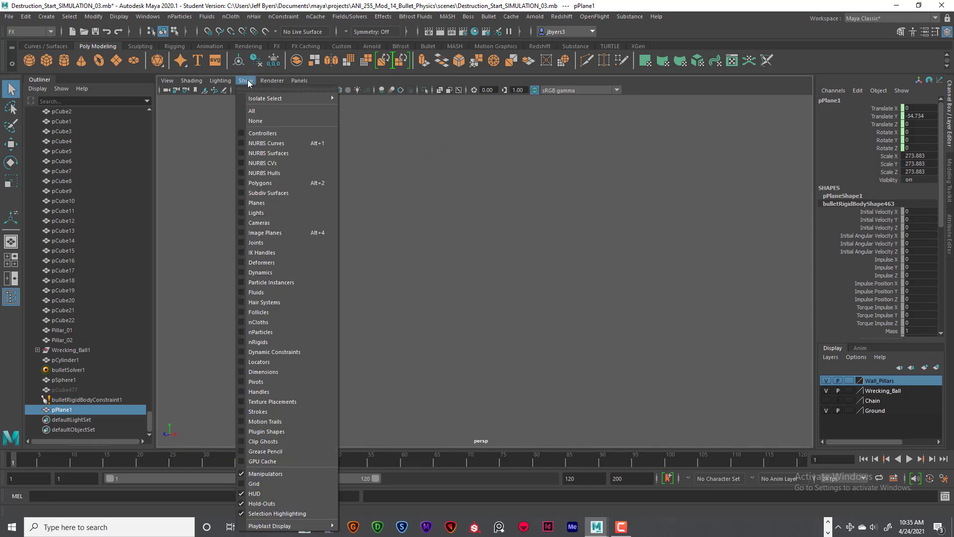
{"action": "left_click", "coordinate": [255, 181]}
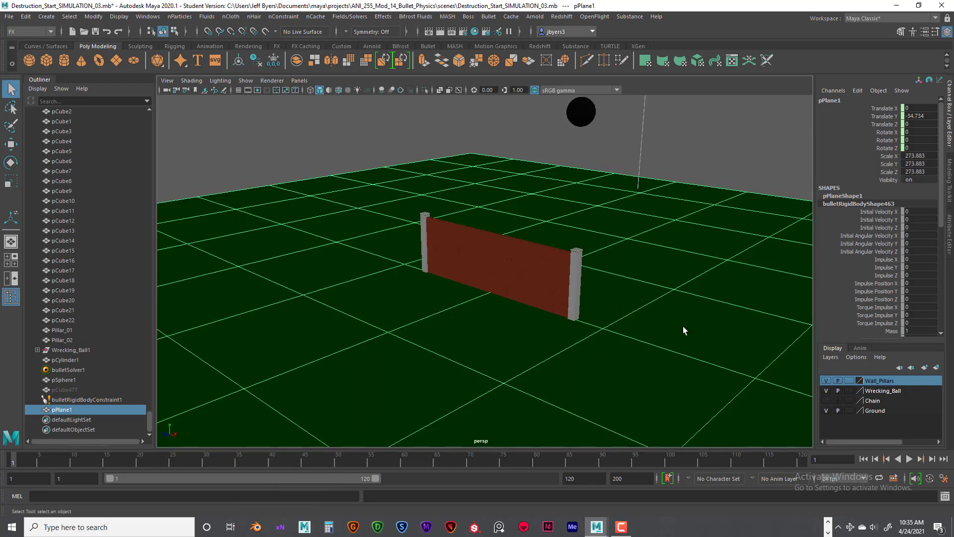
{"action": "left_click", "coordinate": [692, 154]}
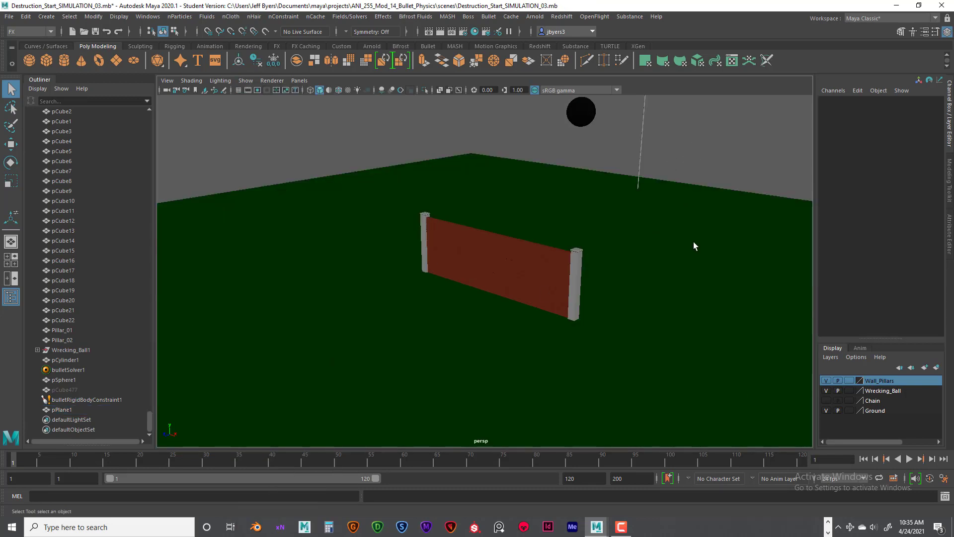
- Run the simulation again with only polygons displayed, stop it early, and rewind to the start
{"action": "left_click", "coordinate": [908, 459]}
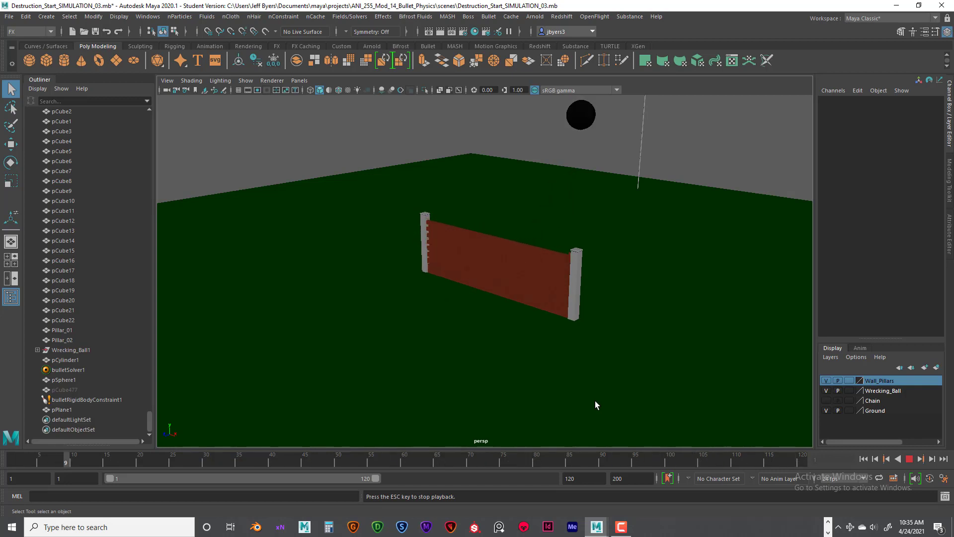
{"action": "key", "text": "Escape"}
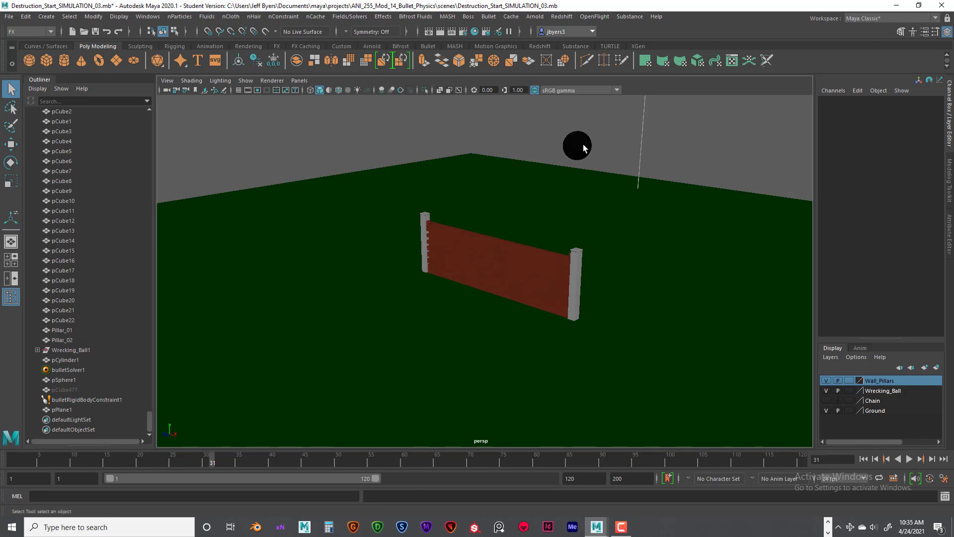
{"action": "left_click", "coordinate": [863, 459]}
- Set the Mass of the wrecking ball sphere's rigid body to 4 and replay the simulation from the first frame
{"action": "left_click", "coordinate": [587, 122]}
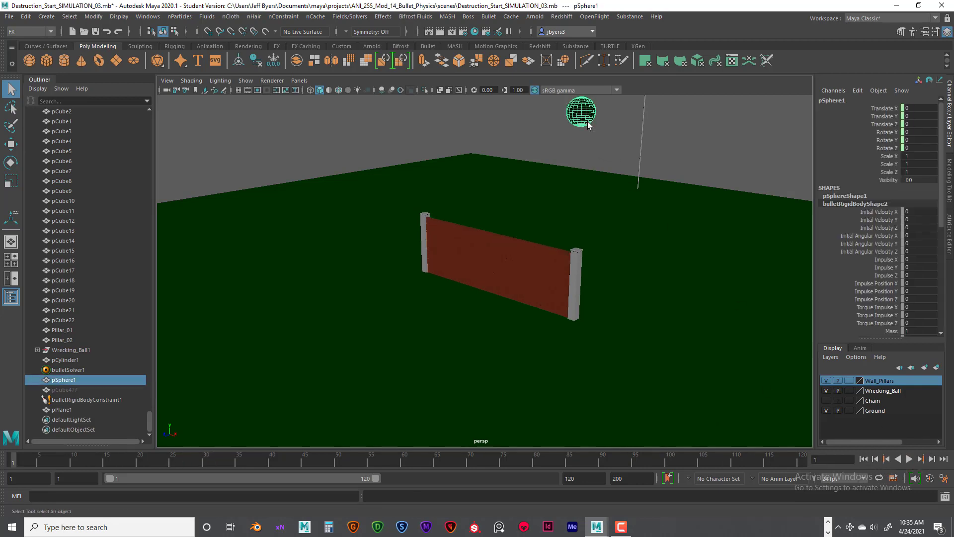
{"action": "left_click", "coordinate": [916, 330]}
{"action": "key", "text": "Return"}
{"action": "left_click", "coordinate": [864, 459]}
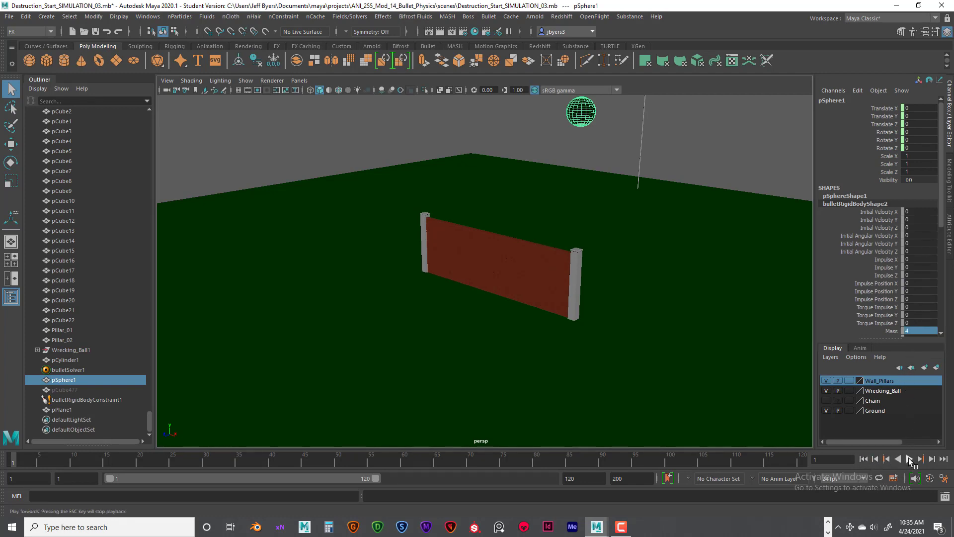
{"action": "left_click", "coordinate": [908, 459]}
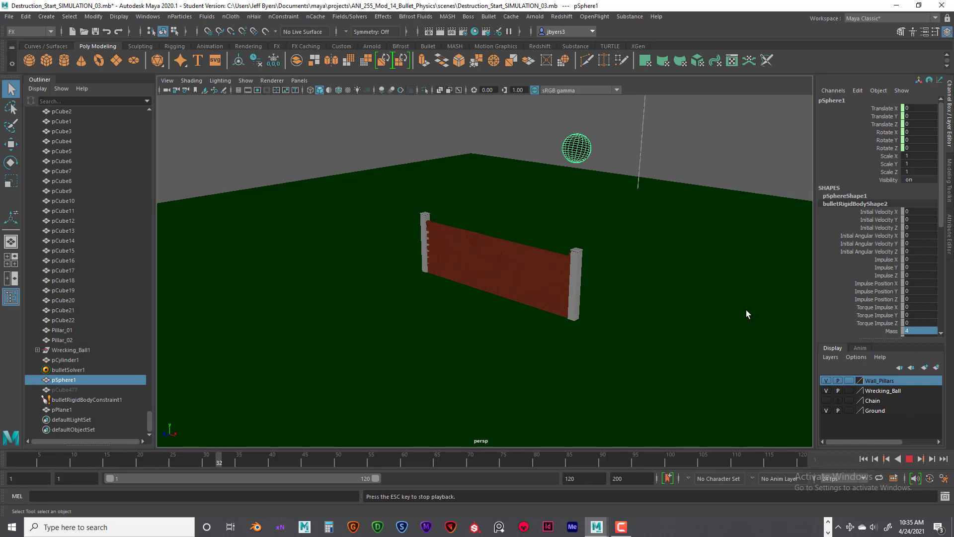
{"action": "left_click", "coordinate": [758, 284]}
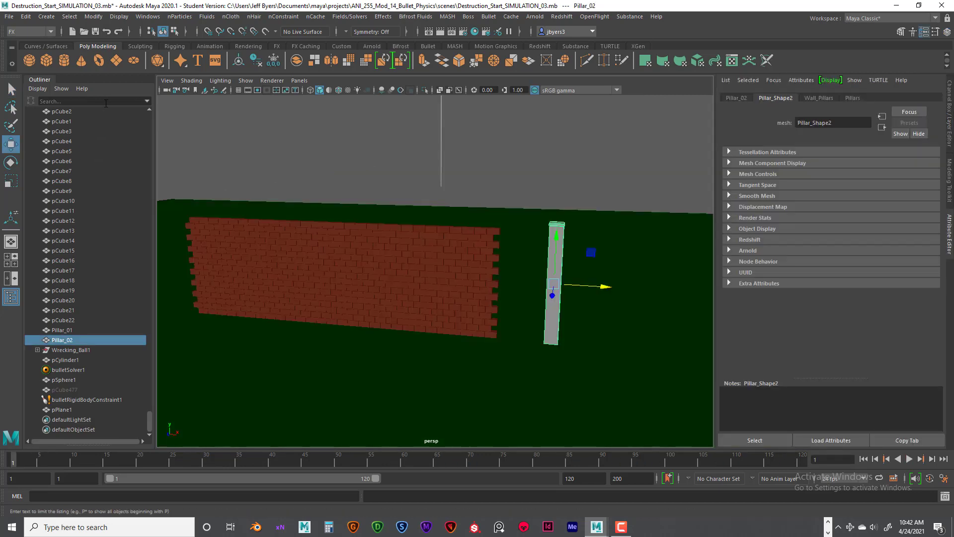
- Create a polygon cube and move it down and sideways to the end of the brick wall, between the bricks and Pillar_02
{"action": "left_click", "coordinate": [47, 60]}
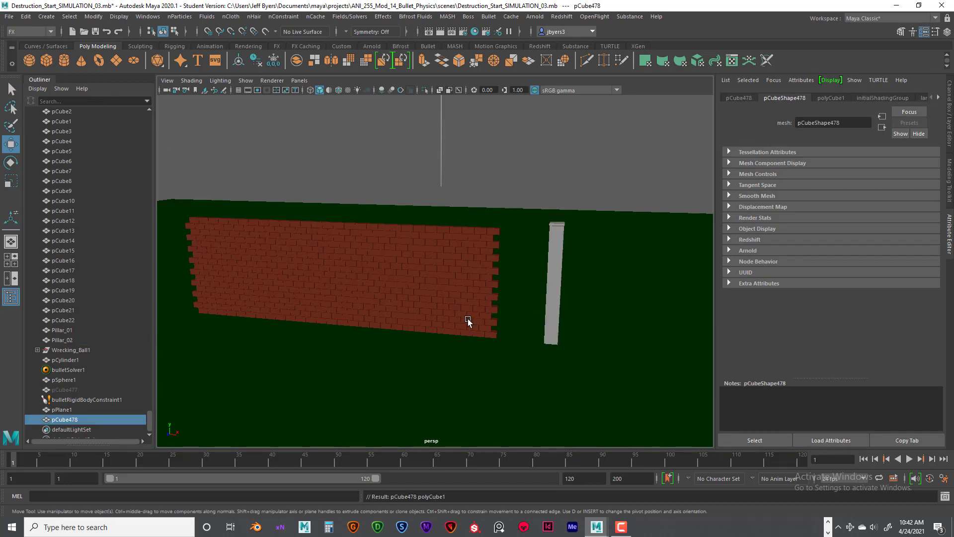
{"action": "scroll", "coordinate": [436, 187], "scroll_direction": "down", "scroll_amount": 8}
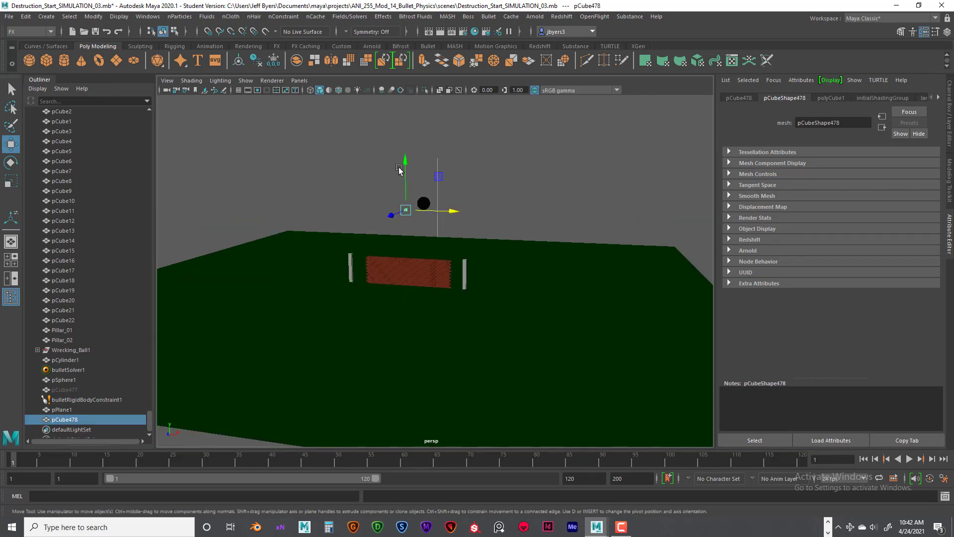
{"action": "left_click_drag", "start_coordinate": [399, 168], "coordinate": [417, 233]}
{"action": "left_click_drag", "start_coordinate": [457, 277], "coordinate": [508, 282]}
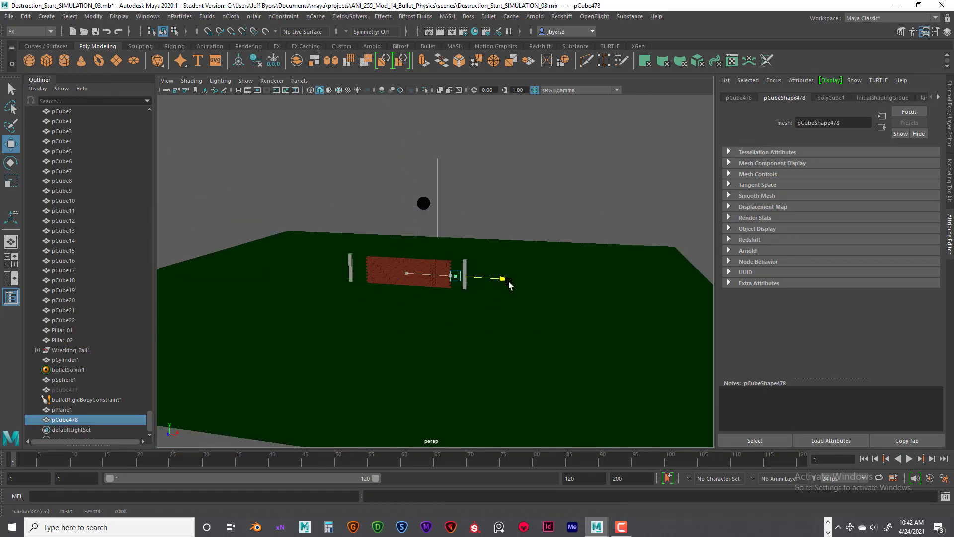
{"action": "scroll", "coordinate": [497, 286], "scroll_direction": "up", "scroll_amount": 10}
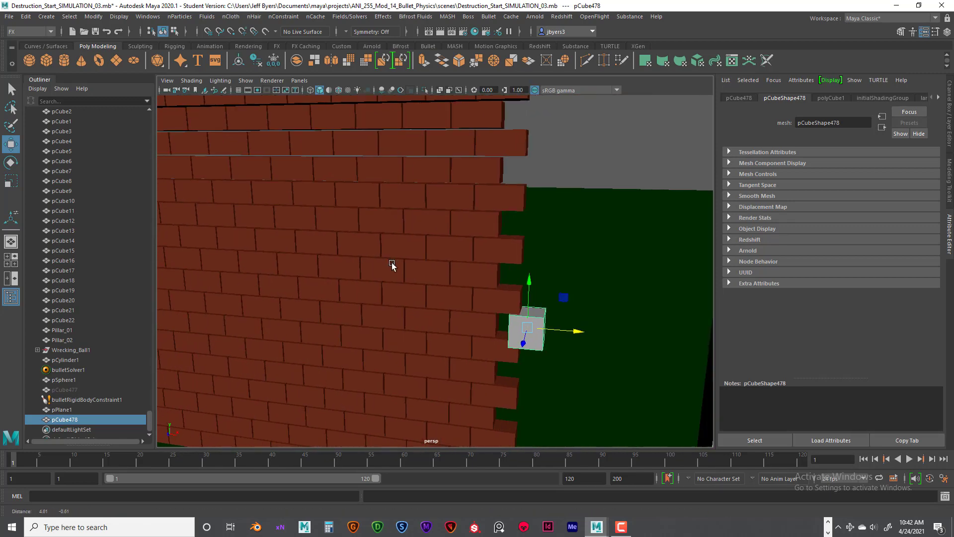
{"action": "left_click_drag", "start_coordinate": [567, 331], "coordinate": [571, 329]}
{"action": "scroll", "coordinate": [570, 329], "scroll_direction": "up", "scroll_amount": 10}
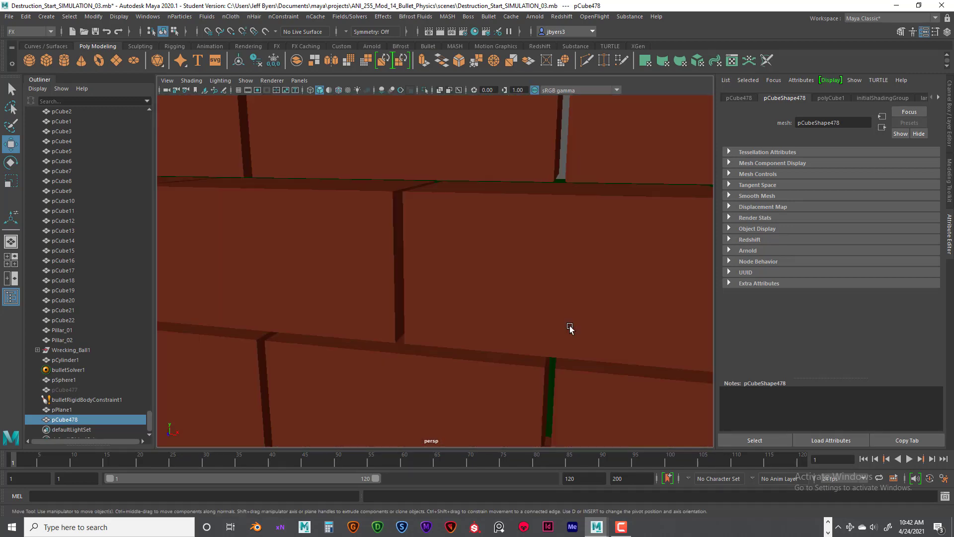
{"action": "scroll", "coordinate": [570, 329], "scroll_direction": "down", "scroll_amount": 15}
{"action": "scroll", "coordinate": [572, 311], "scroll_direction": "up", "scroll_amount": 6}
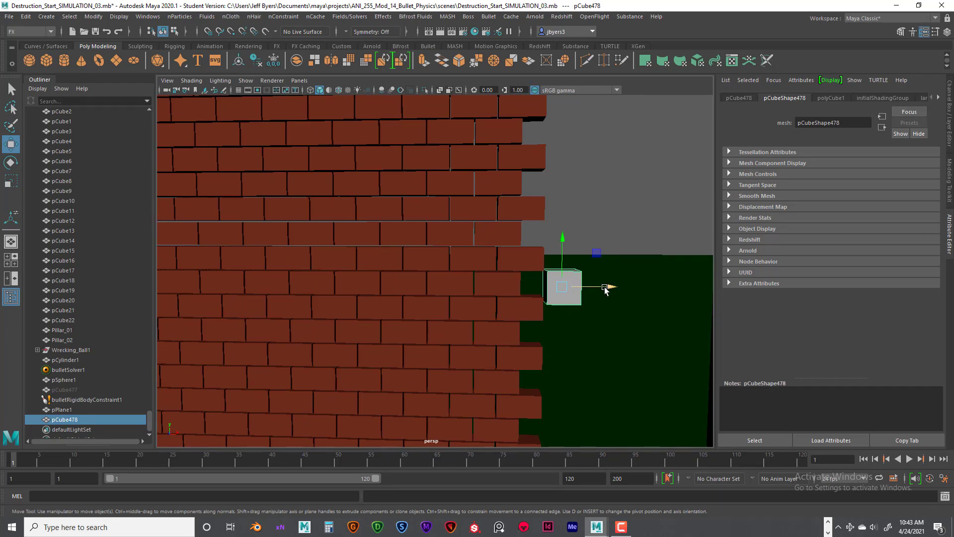
{"action": "left_click_drag", "start_coordinate": [605, 288], "coordinate": [595, 287], "text": "alt"}
{"action": "left_click", "coordinate": [589, 288]}
- In a full-size front view, fine-tune the new cube's horizontal position just outside the protruding bricks at the wall's end
{"action": "key", "text": "space"}
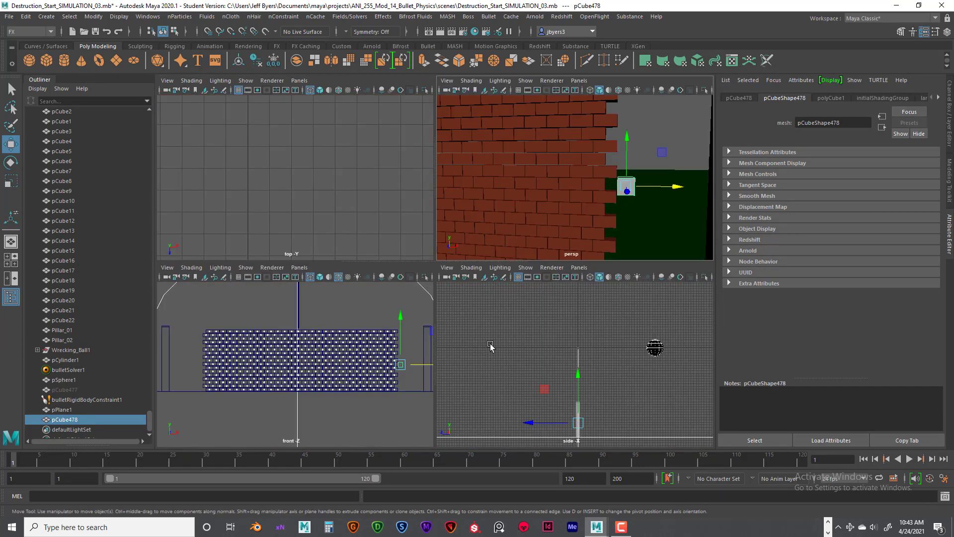
{"action": "key", "text": "space"}
{"action": "scroll", "coordinate": [517, 345], "scroll_direction": "up", "scroll_amount": 10}
{"action": "scroll", "coordinate": [380, 343], "scroll_direction": "up", "scroll_amount": 10}
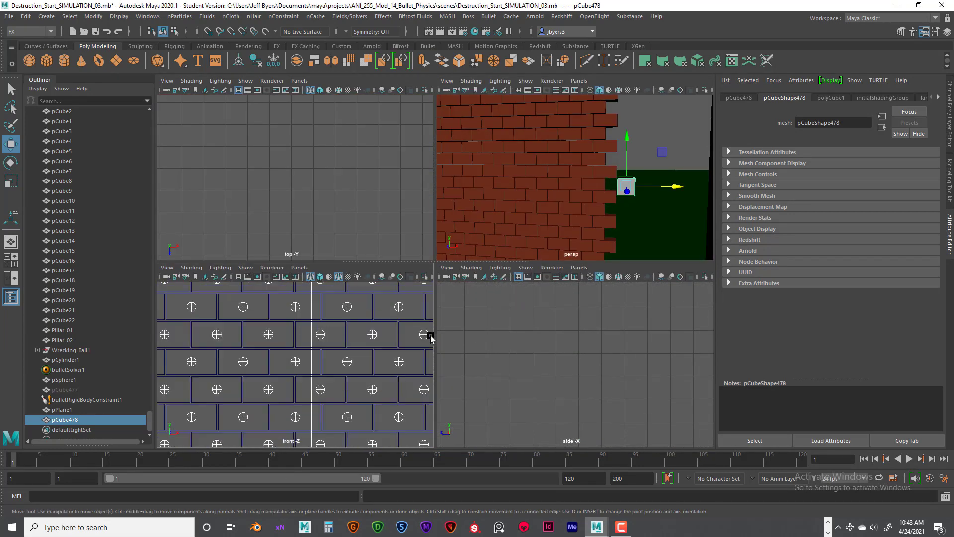
{"action": "key", "text": "space"}
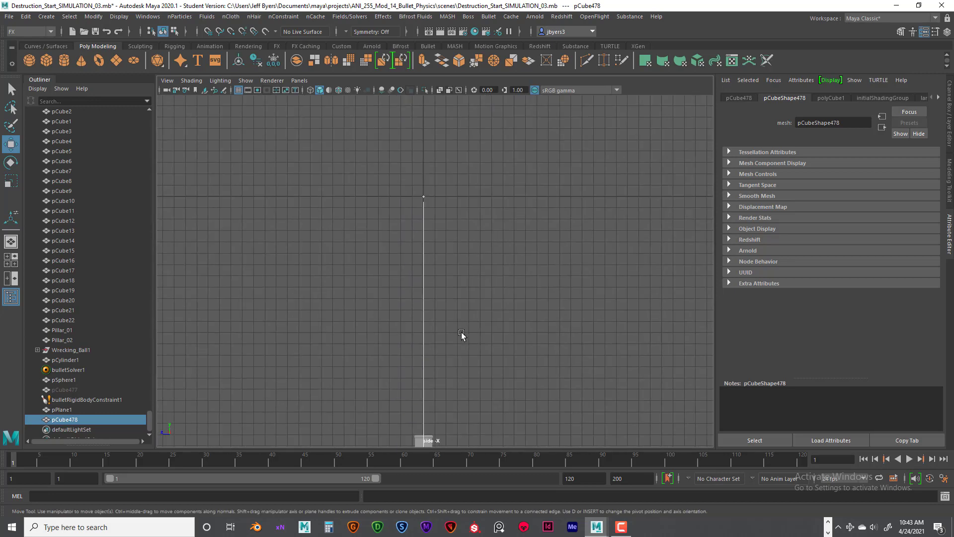
{"action": "key", "text": "space"}
{"action": "key", "text": "space"}
{"action": "scroll", "coordinate": [539, 328], "scroll_direction": "down", "scroll_amount": 3}
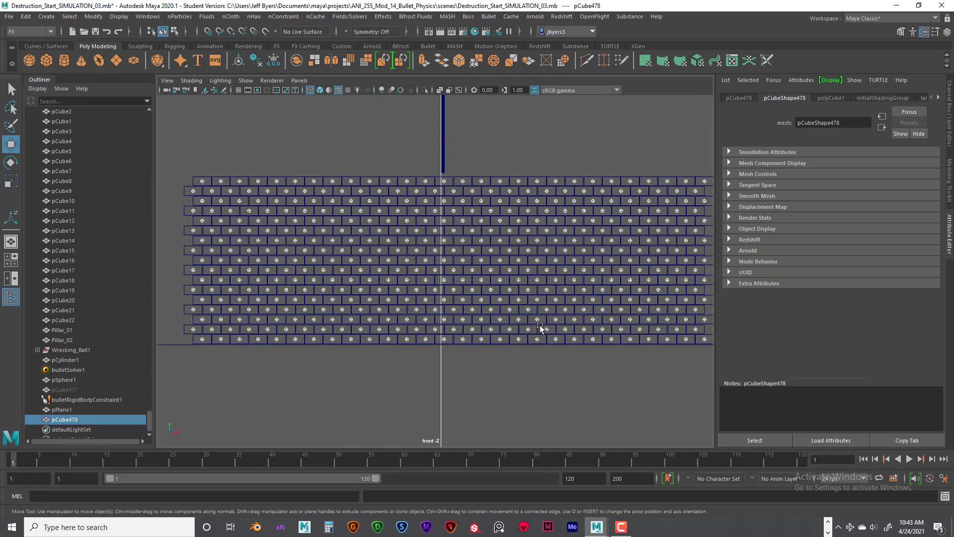
{"action": "scroll", "coordinate": [540, 328], "scroll_direction": "up", "scroll_amount": 6}
{"action": "scroll", "coordinate": [526, 337], "scroll_direction": "up", "scroll_amount": 4}
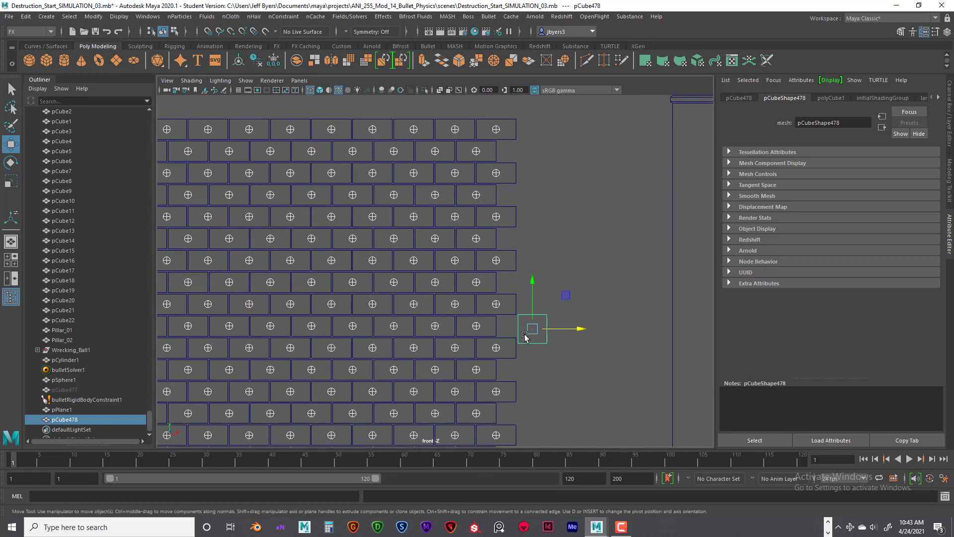
{"action": "left_click_drag", "start_coordinate": [574, 330], "coordinate": [575, 330]}
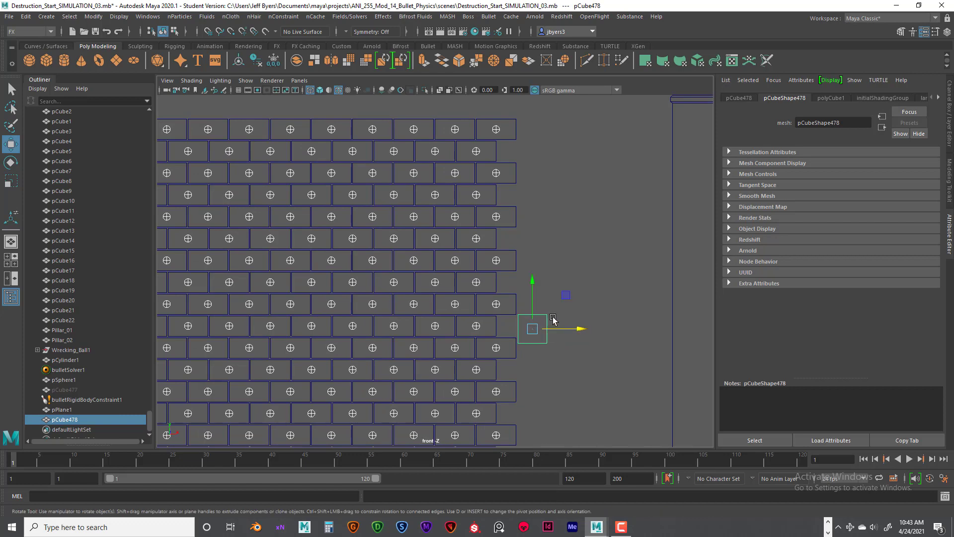
- Scale the cube vertically into a tall column spanning the wall's full height, and return to the perspective view with the Move tool active
{"action": "key", "text": "r"}
{"action": "left_click_drag", "start_coordinate": [531, 284], "coordinate": [542, 266]}
{"action": "middle_click_drag", "start_coordinate": [542, 269], "coordinate": [540, 319], "text": "alt"}
{"action": "scroll", "coordinate": [549, 270], "scroll_direction": "down", "scroll_amount": 3}
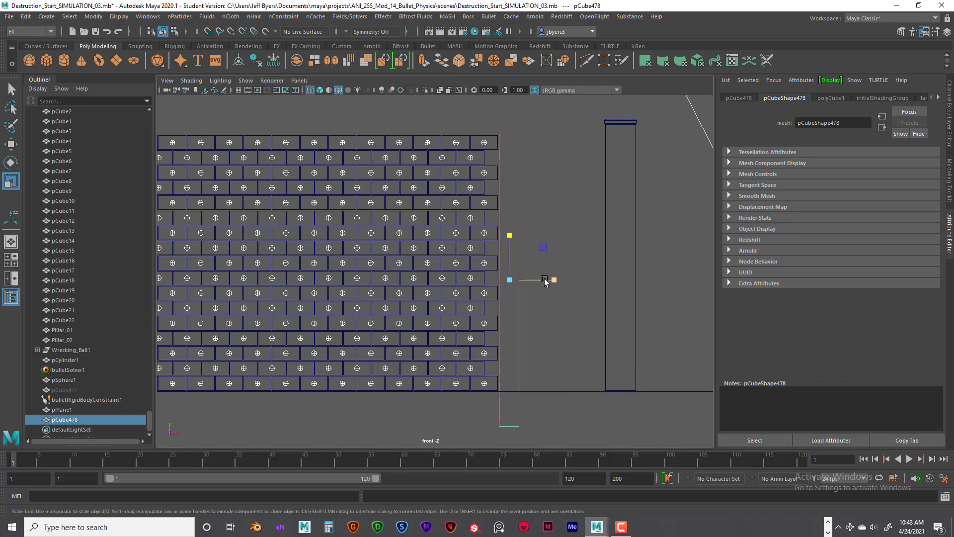
{"action": "key", "text": "e"}
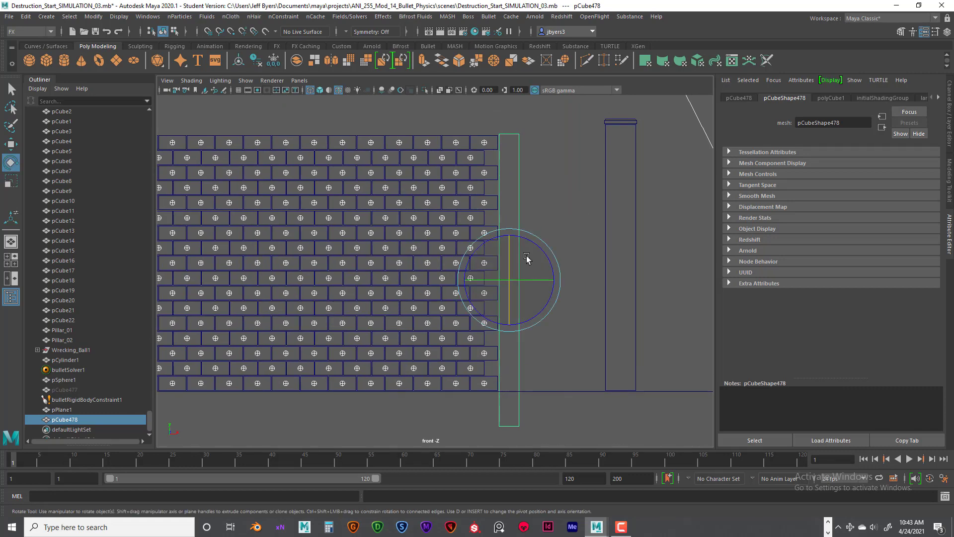
{"action": "key", "text": "w"}
{"action": "key", "text": "space"}
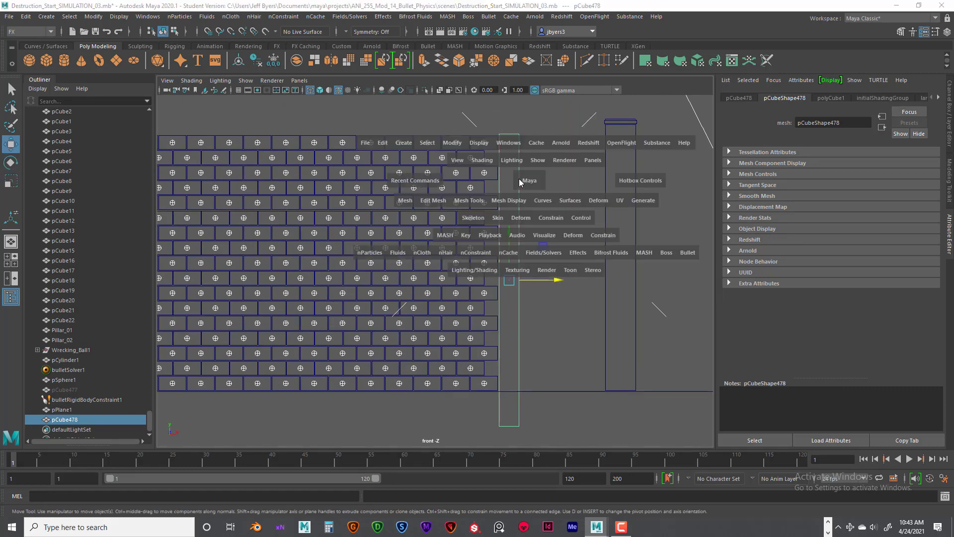
{"action": "key", "text": "space"}
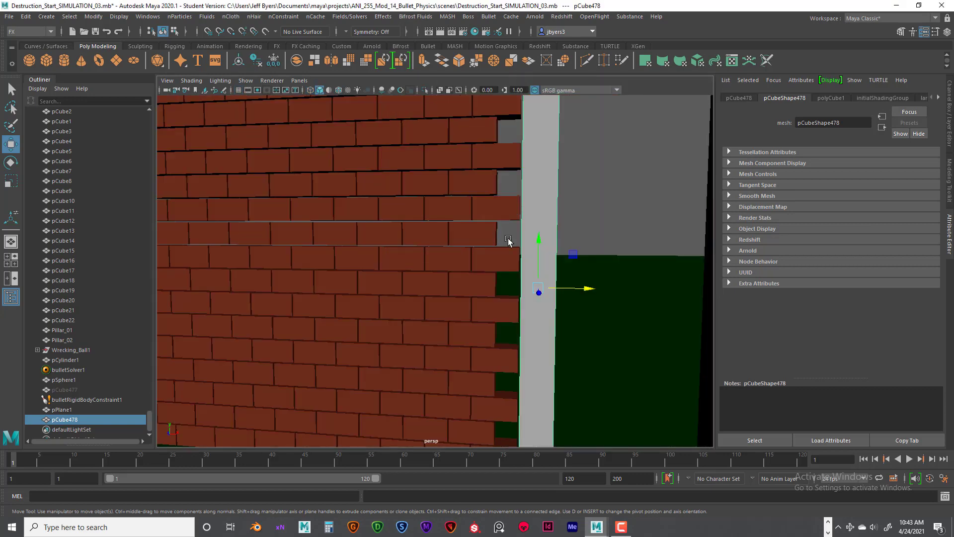
- Scale the new column larger in depth and width at the wall's end
{"action": "left_click_drag", "start_coordinate": [507, 240], "coordinate": [551, 256], "text": "alt"}
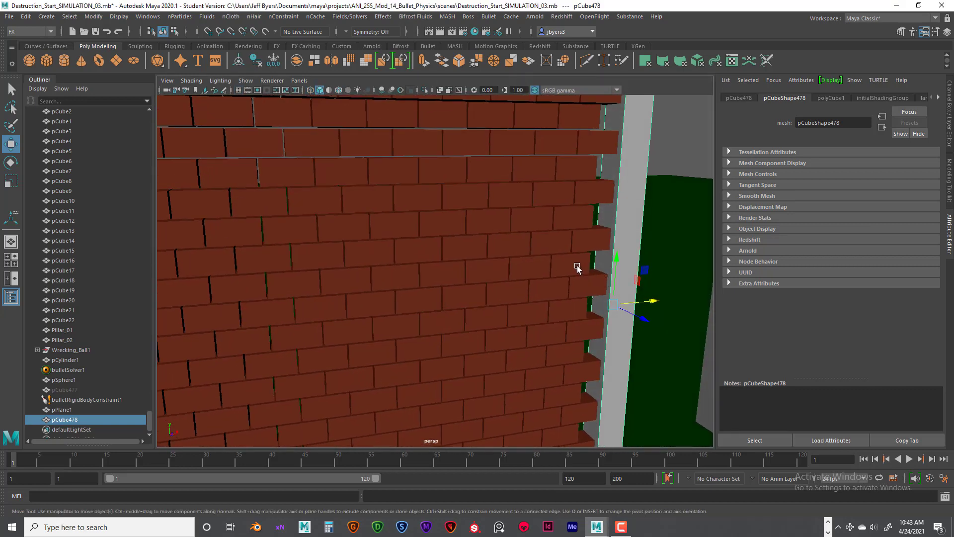
{"action": "key", "text": "r"}
{"action": "left_click_drag", "start_coordinate": [645, 318], "coordinate": [736, 357]}
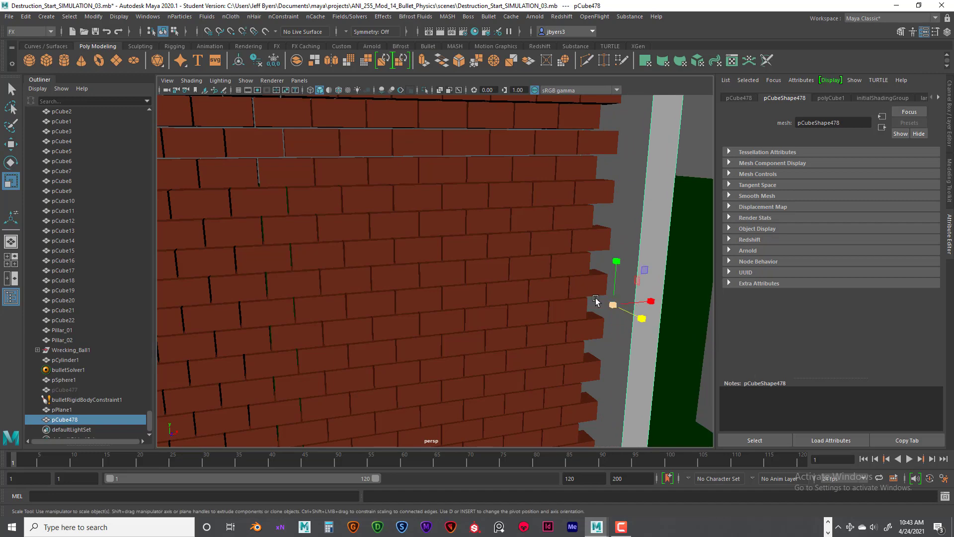
{"action": "scroll", "coordinate": [596, 300], "scroll_direction": "down", "scroll_amount": 8}
{"action": "left_click_drag", "start_coordinate": [510, 293], "coordinate": [596, 277]}
- In a full-size front view, move the column sideways to sit just outside the protruding bricks, and raise it to extend above the wall
{"action": "key", "text": "space"}
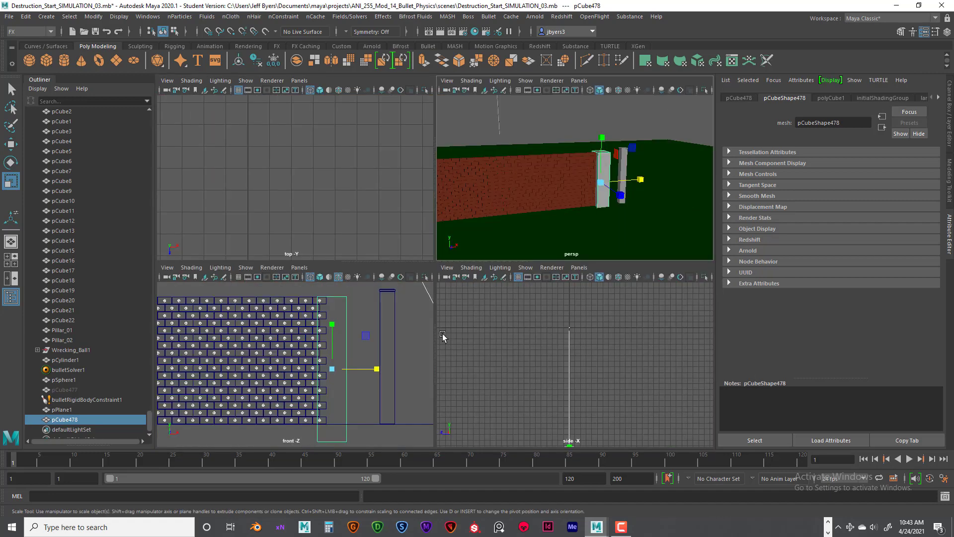
{"action": "key", "text": "space"}
{"action": "key", "text": "w"}
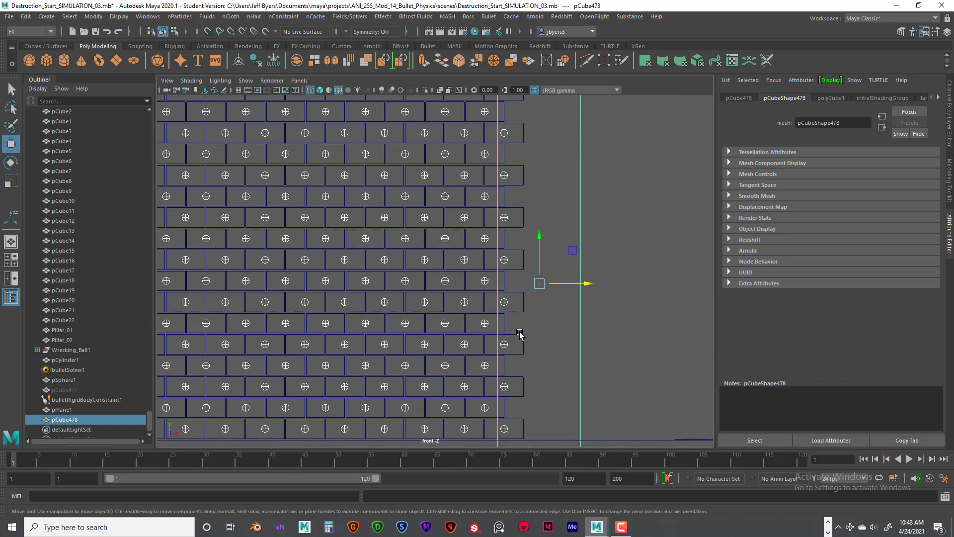
{"action": "left_click_drag", "start_coordinate": [584, 283], "coordinate": [614, 282]}
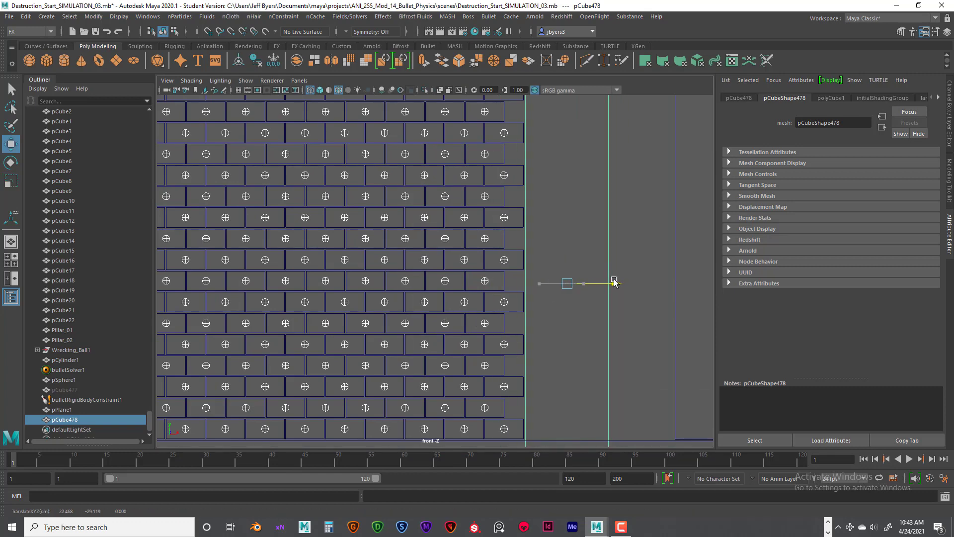
{"action": "scroll", "coordinate": [548, 287], "scroll_direction": "down", "scroll_amount": 4}
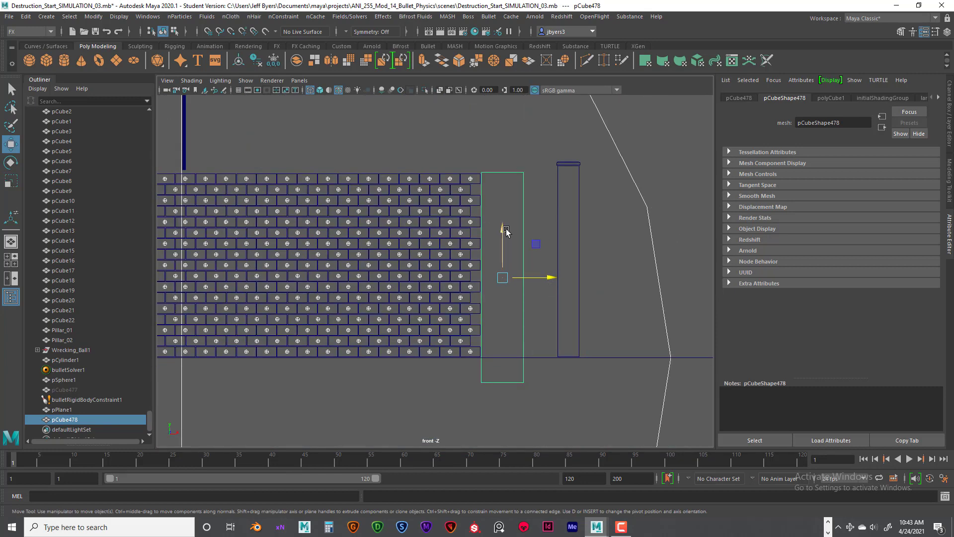
{"action": "left_click_drag", "start_coordinate": [506, 231], "coordinate": [508, 214]}
{"action": "scroll", "coordinate": [430, 148], "scroll_direction": "up", "scroll_amount": 1}
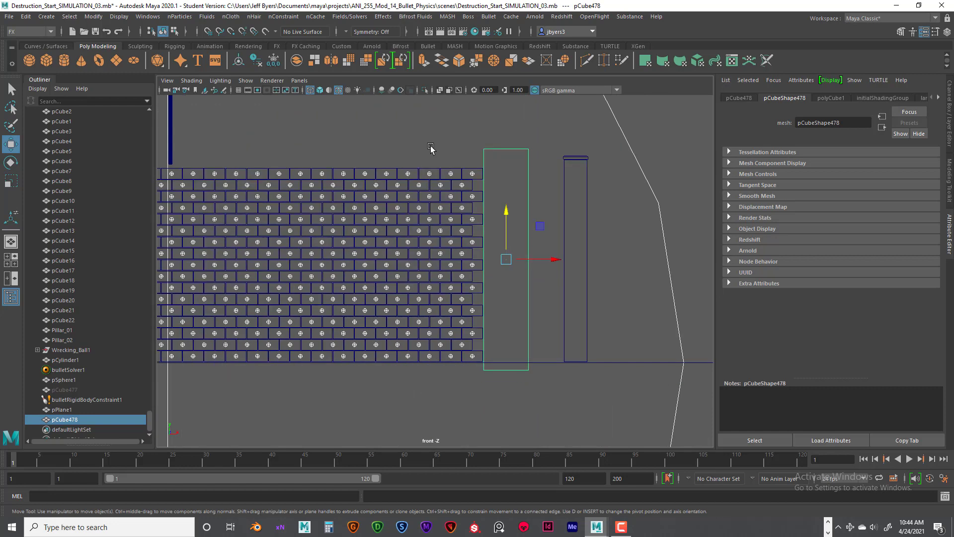
- Make the column a passive Bullet rigid body using the default options: Box collider, Static Body
{"action": "left_click", "coordinate": [491, 18]}
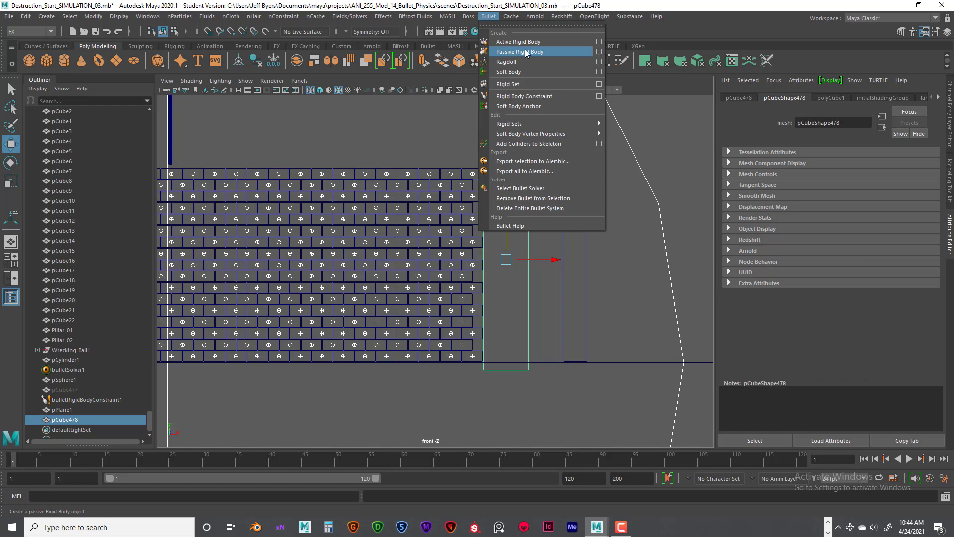
{"action": "left_click", "coordinate": [599, 52]}
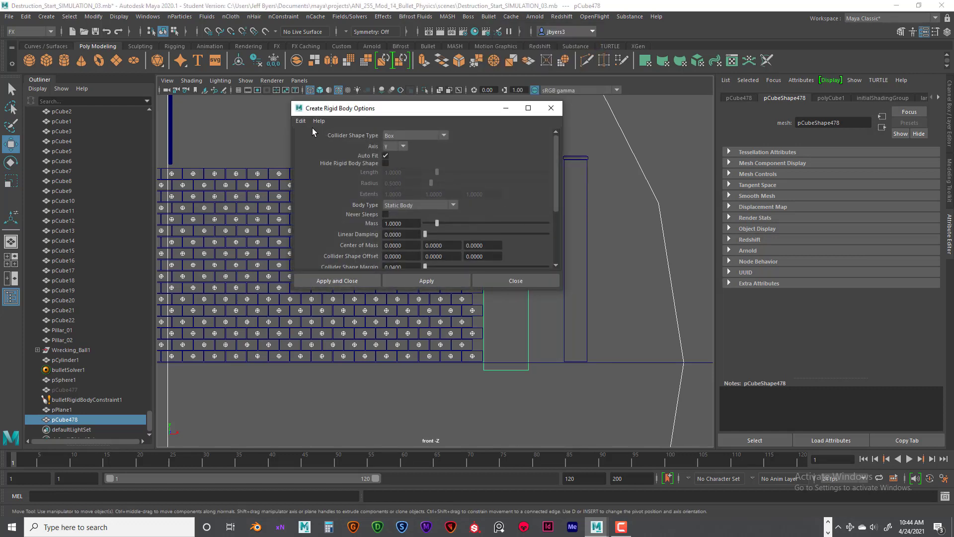
{"action": "left_click", "coordinate": [301, 121]}
{"action": "left_click", "coordinate": [305, 141]}
{"action": "left_click", "coordinate": [356, 281]}
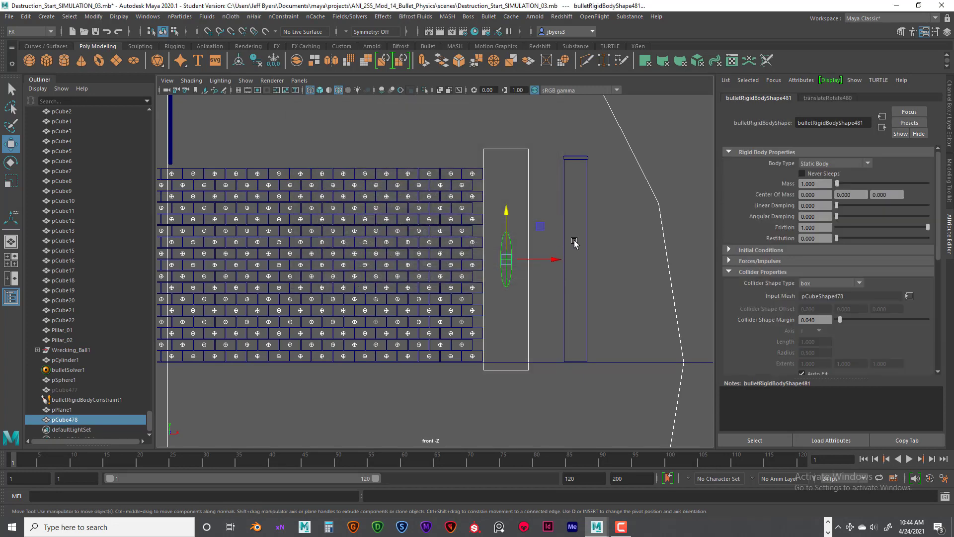
{"action": "left_click", "coordinate": [612, 226]}
- With the column selected, play the simulation to check how the bricks settle against it, and return to the first frame
{"action": "left_click", "coordinate": [529, 219]}
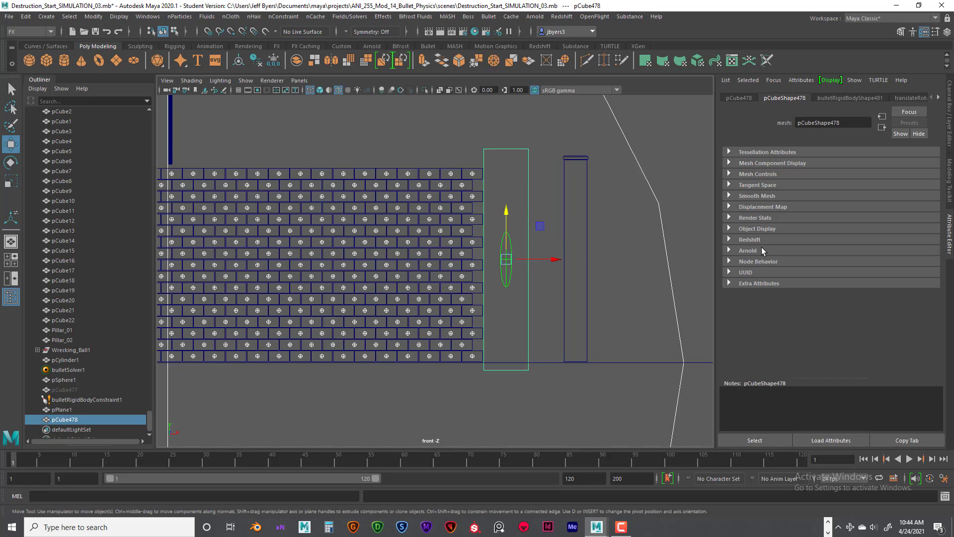
{"action": "left_click", "coordinate": [909, 458]}
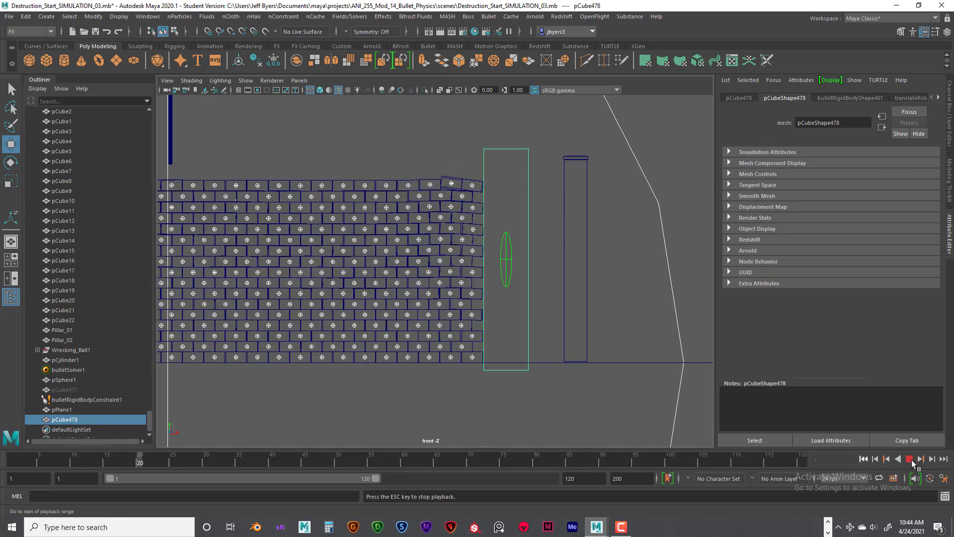
{"action": "left_click", "coordinate": [910, 458]}
{"action": "left_click", "coordinate": [849, 459]}
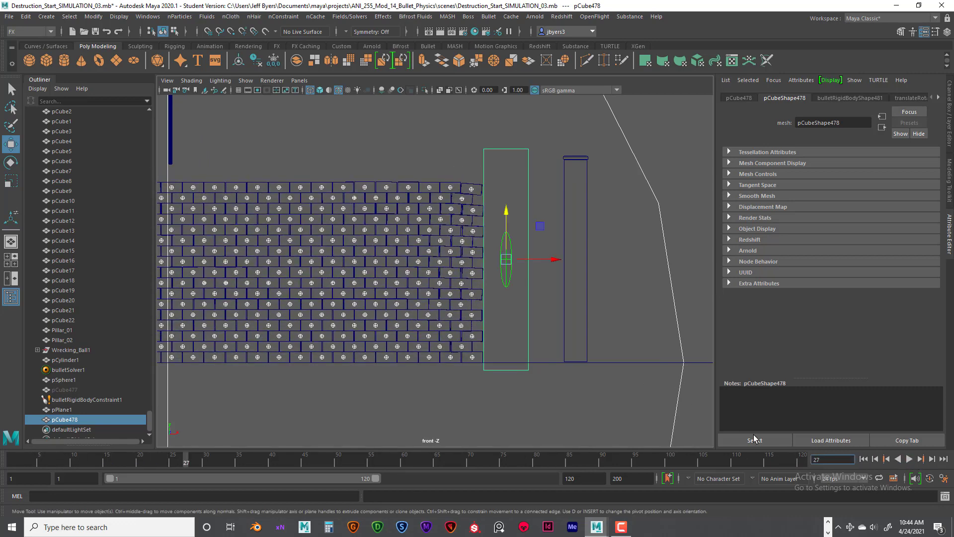
{"action": "left_click", "coordinate": [863, 458]}
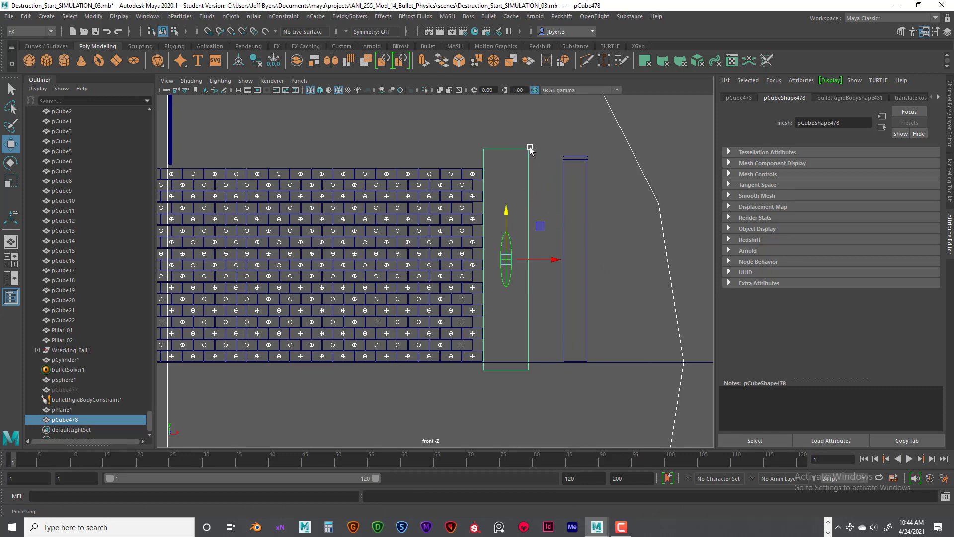
{"action": "right_click_drag", "start_coordinate": [530, 147], "coordinate": [481, 146]}
{"action": "left_click_drag", "start_coordinate": [521, 126], "coordinate": [600, 394]}
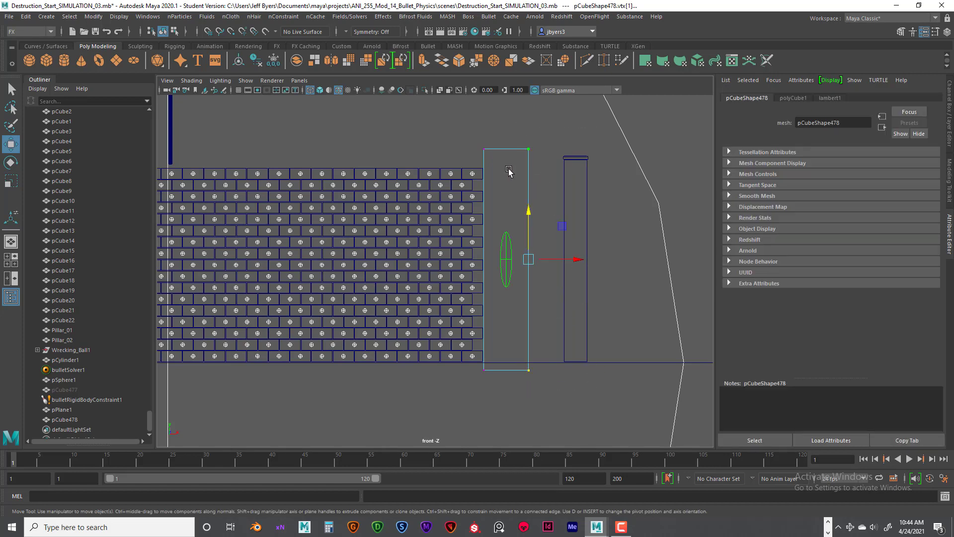
{"action": "right_click_drag", "start_coordinate": [508, 170], "coordinate": [510, 234]}
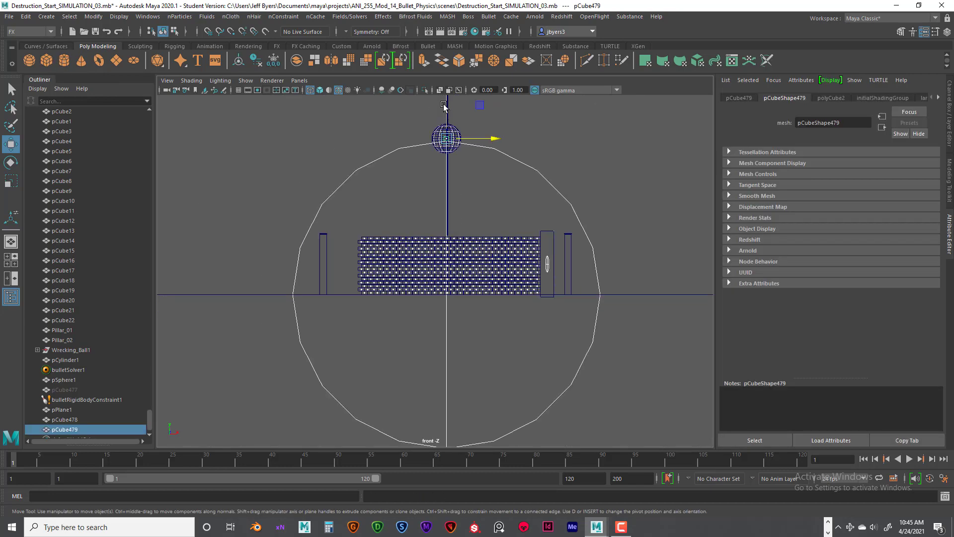
- Move the second new polygon cube down to the opposite end of the wall, outside the bricks and about halfway up
{"action": "left_click_drag", "start_coordinate": [443, 106], "coordinate": [394, 300]}
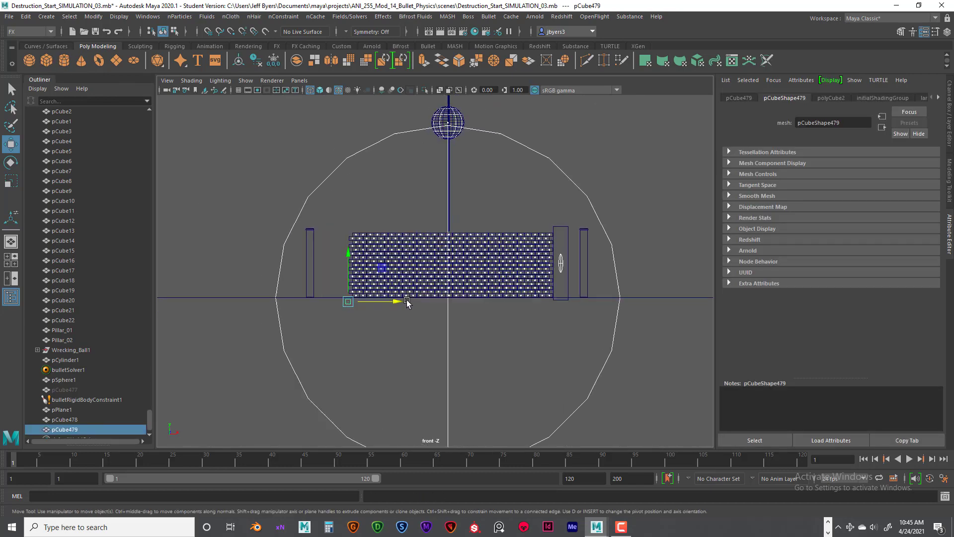
{"action": "scroll", "coordinate": [407, 302], "scroll_direction": "up", "scroll_amount": 5}
{"action": "middle_click_drag", "start_coordinate": [387, 300], "coordinate": [573, 297], "text": "alt"}
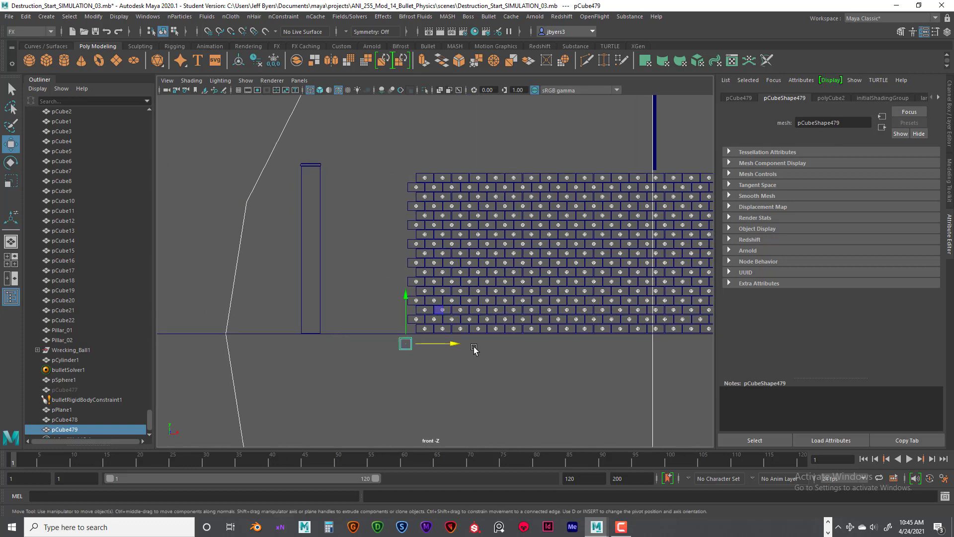
{"action": "left_click_drag", "start_coordinate": [454, 344], "coordinate": [435, 343]}
{"action": "left_click_drag", "start_coordinate": [387, 305], "coordinate": [387, 207]}
- Scale the second cube into a column taller than the wall, about 2.66 in X and 14.82 in Y
{"action": "key", "text": "r"}
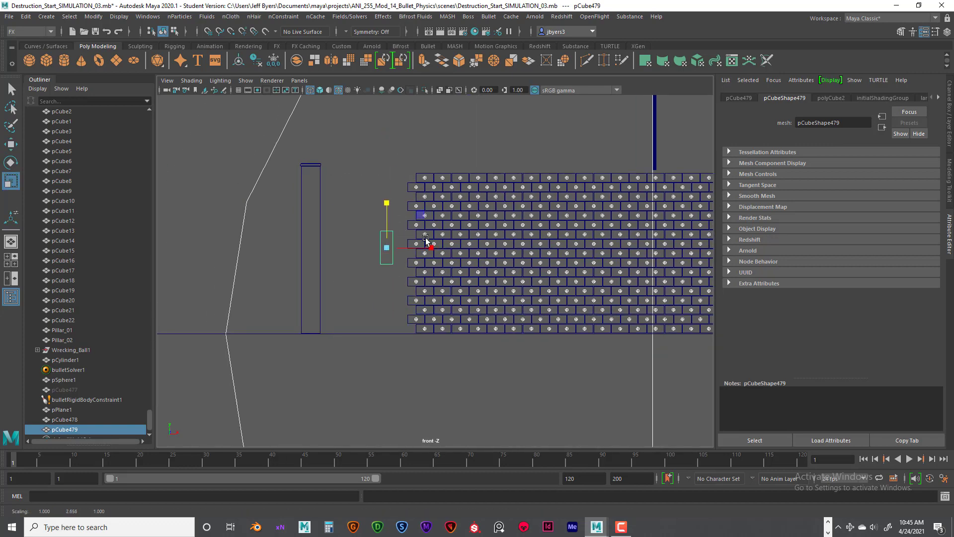
{"action": "left_click_drag", "start_coordinate": [431, 247], "coordinate": [460, 248]}
{"action": "left_click_drag", "start_coordinate": [387, 202], "coordinate": [394, 163]}
{"action": "left_click_drag", "start_coordinate": [392, 201], "coordinate": [392, 210]}
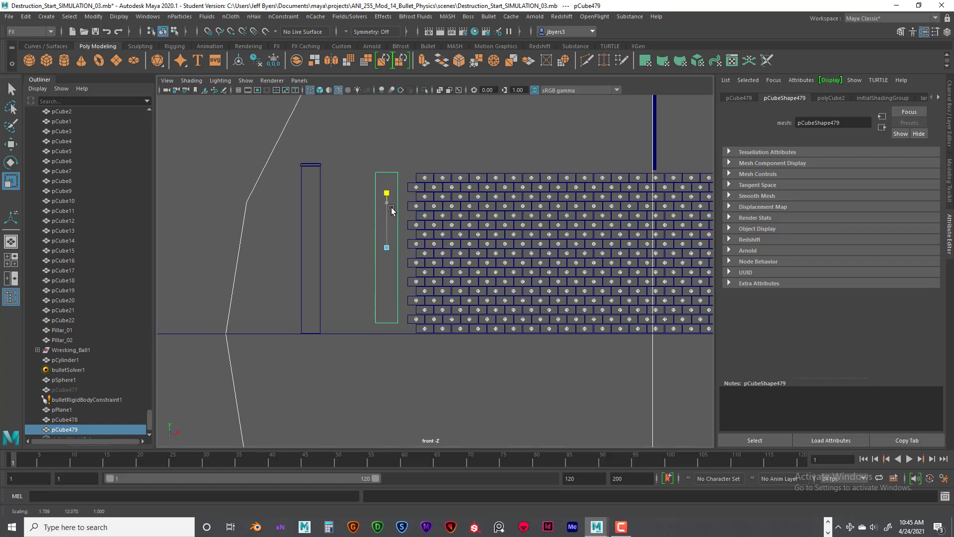
{"action": "middle_click_drag", "start_coordinate": [568, 229], "coordinate": [379, 270], "text": "alt"}
{"action": "scroll", "coordinate": [362, 263], "scroll_direction": "down", "scroll_amount": 3}
{"action": "left_click_drag", "start_coordinate": [262, 243], "coordinate": [256, 228]}
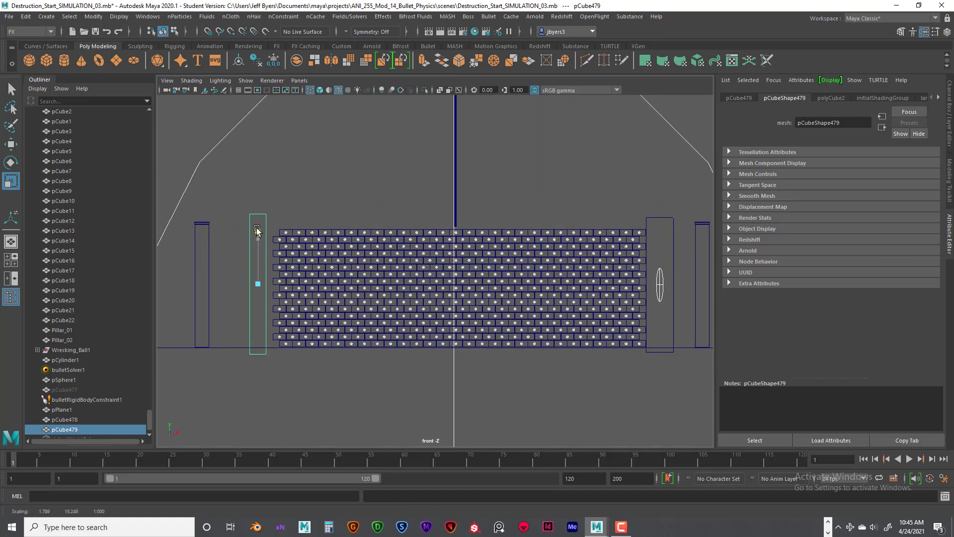
{"action": "left_click_drag", "start_coordinate": [305, 285], "coordinate": [327, 292]}
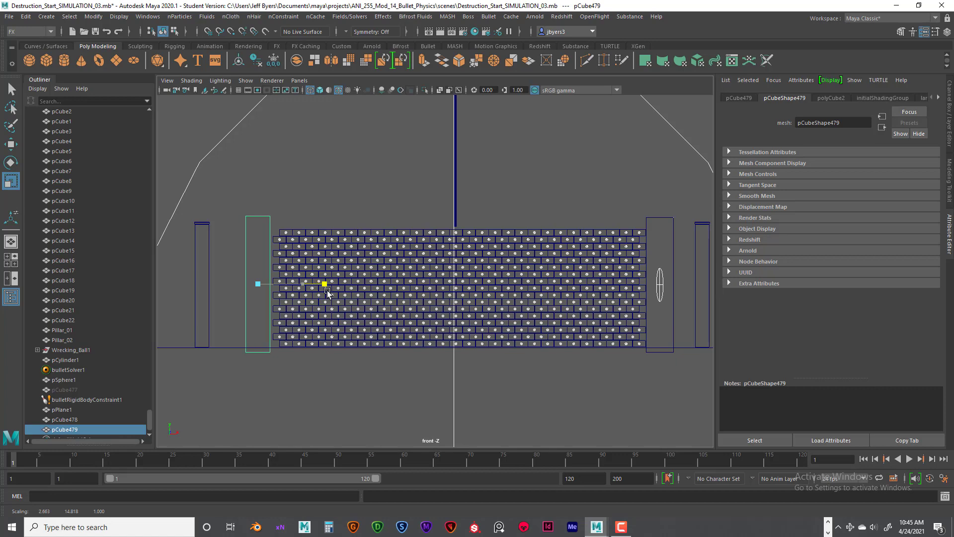
- Move the second column horizontally to about -21.04 in X, just outside the protruding end bricks
{"action": "scroll", "coordinate": [328, 292], "scroll_direction": "up", "scroll_amount": 2}
{"action": "key", "text": "w"}
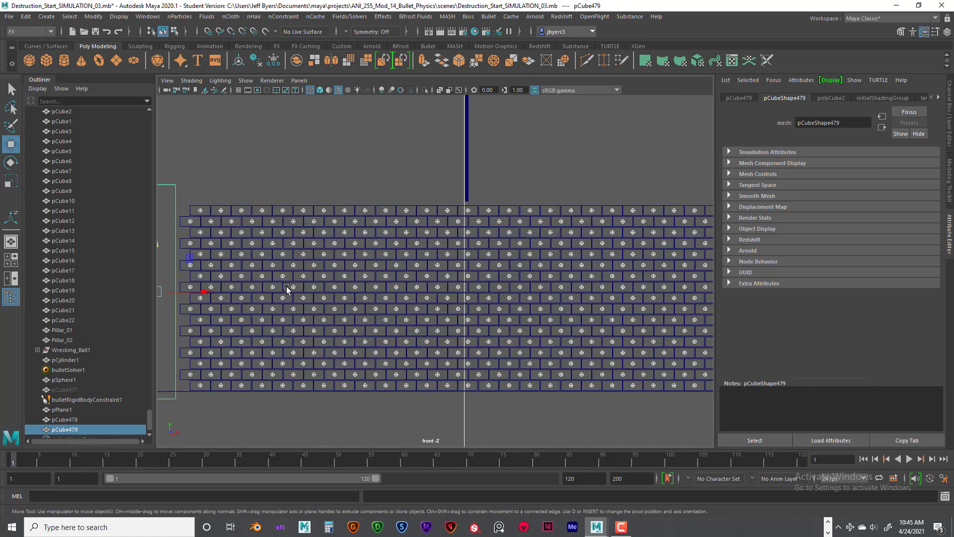
{"action": "middle_click_drag", "start_coordinate": [287, 288], "coordinate": [400, 275], "text": "alt"}
{"action": "scroll", "coordinate": [418, 275], "scroll_direction": "up", "scroll_amount": 6}
{"action": "middle_click_drag", "start_coordinate": [228, 292], "coordinate": [498, 250], "text": "alt"}
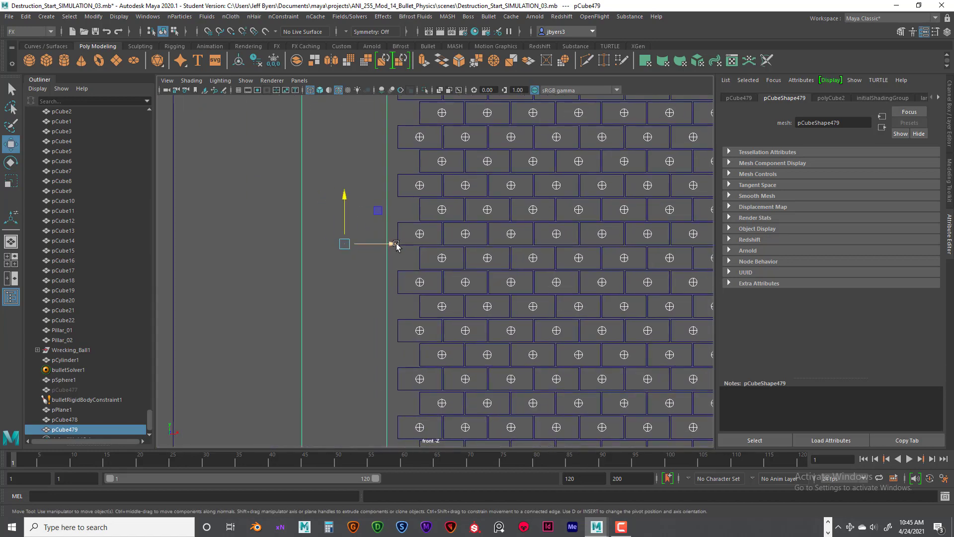
{"action": "left_click_drag", "start_coordinate": [396, 243], "coordinate": [401, 247]}
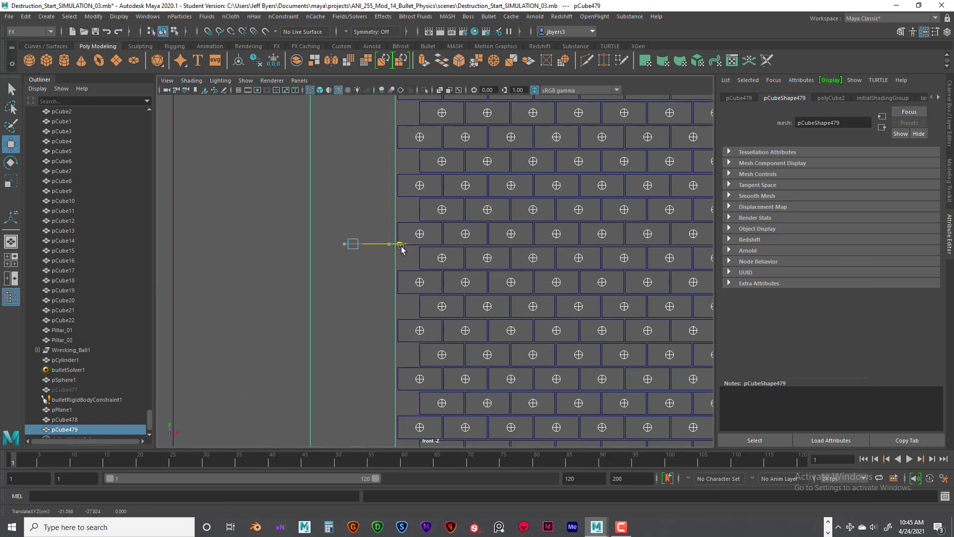
{"action": "scroll", "coordinate": [418, 254], "scroll_direction": "down", "scroll_amount": 4}
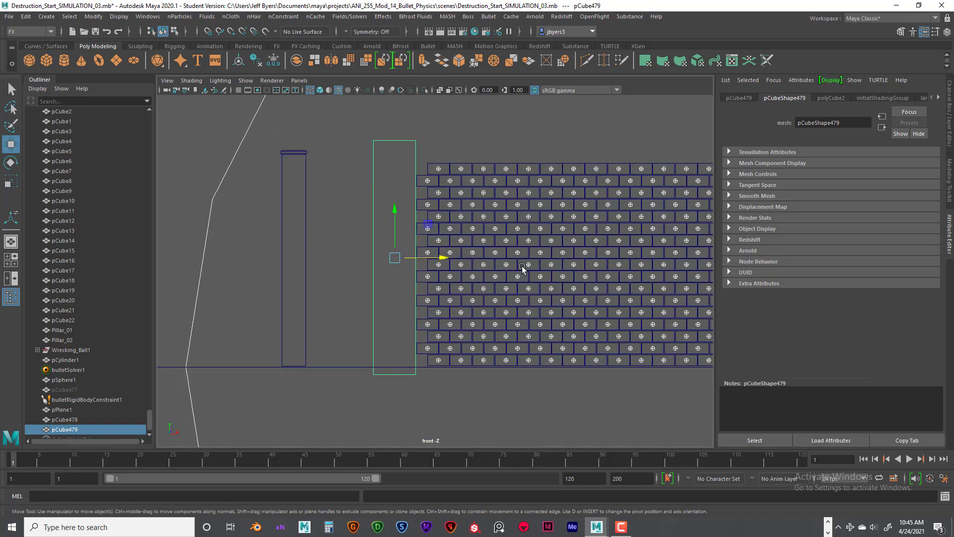
{"action": "scroll", "coordinate": [472, 273], "scroll_direction": "down", "scroll_amount": 3}
{"action": "scroll", "coordinate": [426, 279], "scroll_direction": "down", "scroll_amount": 4}
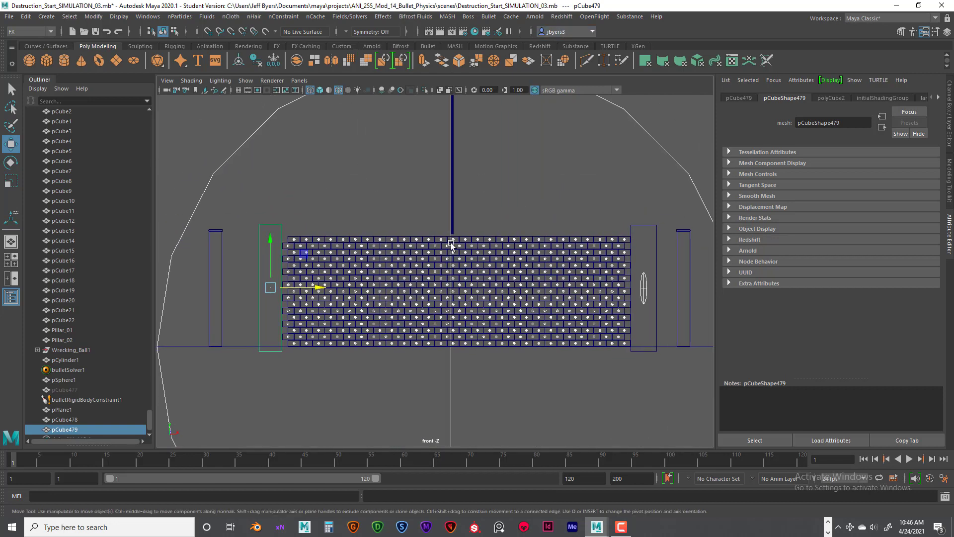
- Make the second column a passive Bullet rigid body with a Box collider and Static Body type, and clear the selection
{"action": "left_click", "coordinate": [488, 17]}
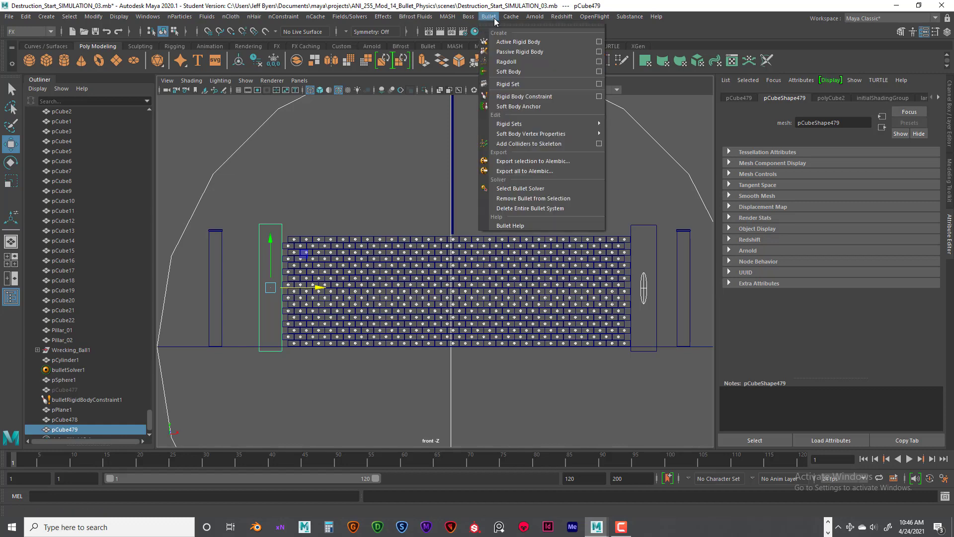
{"action": "left_click", "coordinate": [599, 52]}
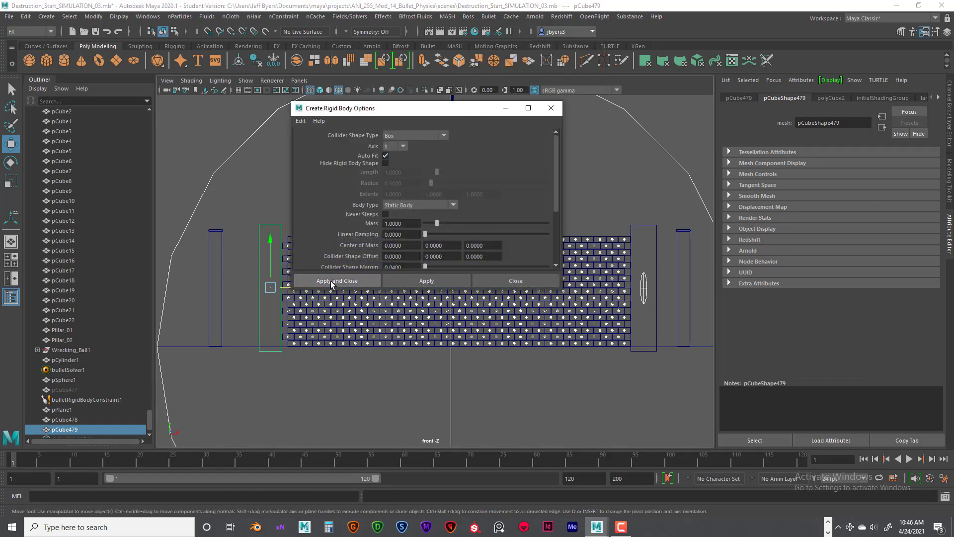
{"action": "left_click", "coordinate": [330, 282]}
{"action": "left_click", "coordinate": [452, 187]}
{"action": "left_click", "coordinate": [613, 382]}
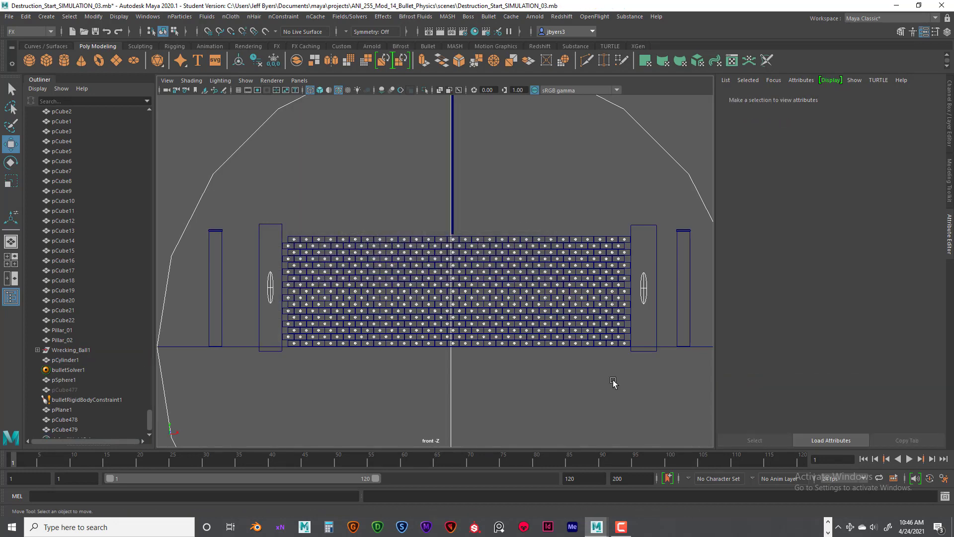
- Play the simulation twice to check the wall between both columns, returning to the first frame each time
{"action": "left_click", "coordinate": [909, 459]}
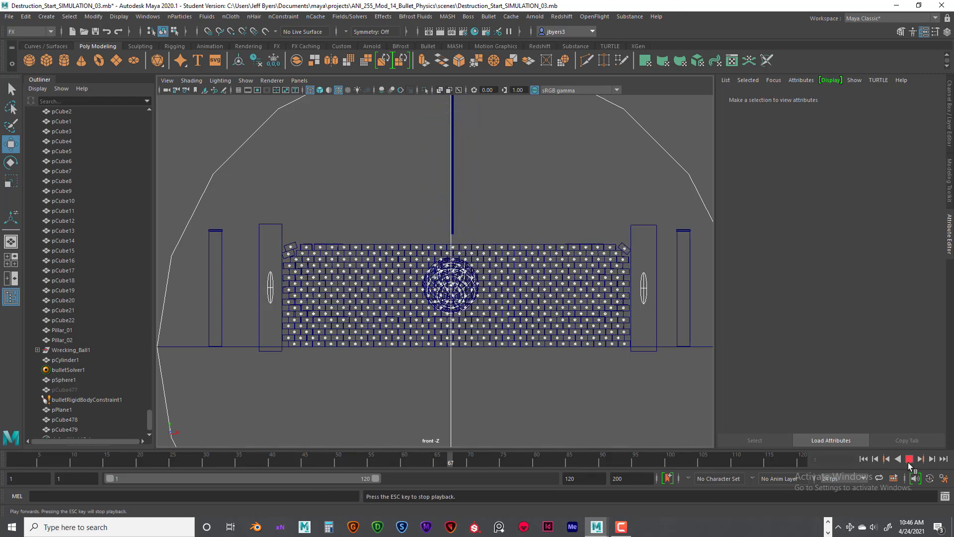
{"action": "left_click", "coordinate": [909, 459]}
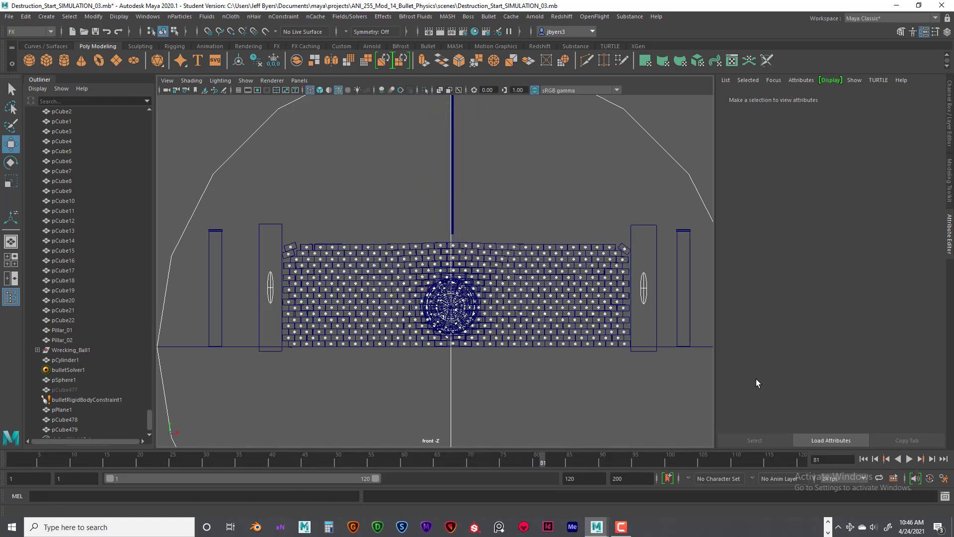
{"action": "left_click", "coordinate": [864, 459]}
{"action": "left_click", "coordinate": [915, 460]}
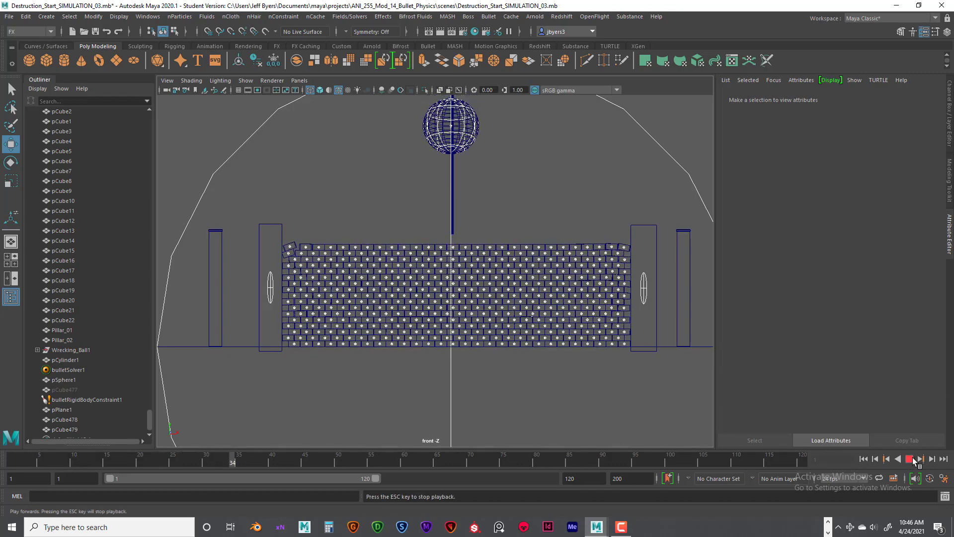
{"action": "left_click", "coordinate": [916, 460]}
{"action": "left_click", "coordinate": [863, 458]}
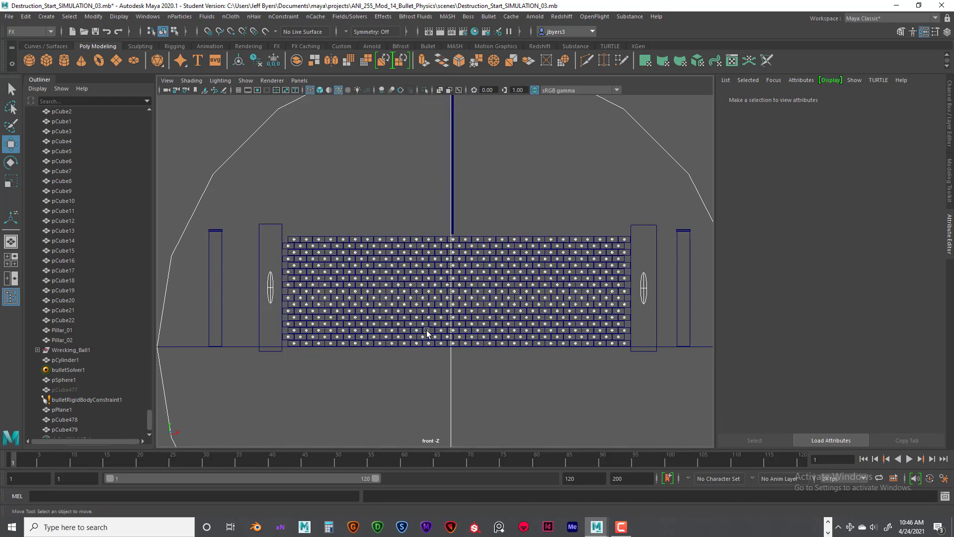
- Hide the second column by setting its Visibility to off
{"action": "left_click", "coordinate": [281, 225]}
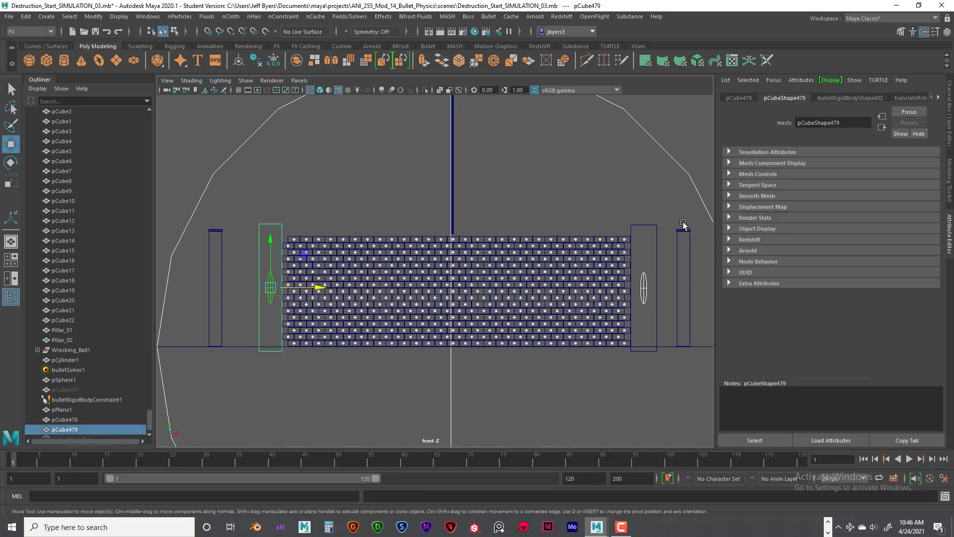
{"action": "key", "text": "ctrl+a"}
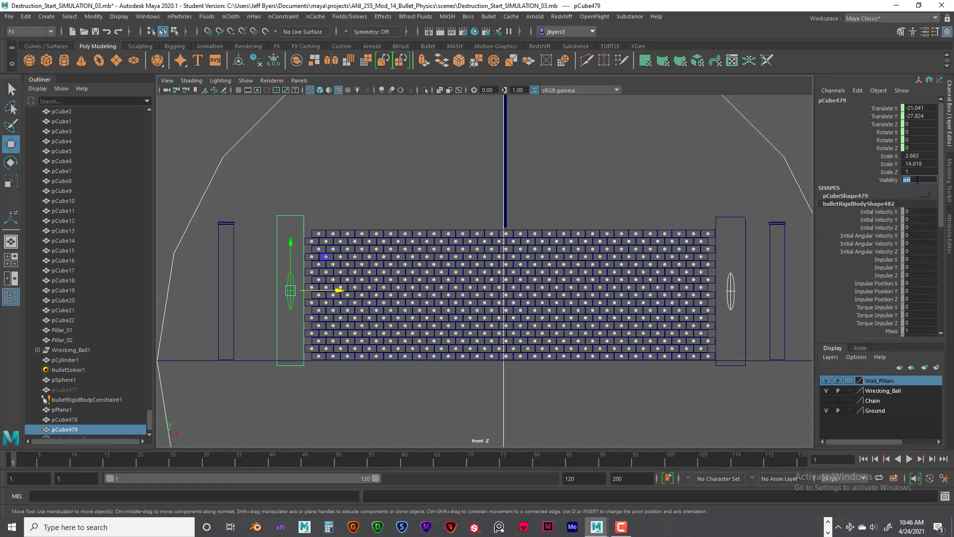
{"action": "key", "text": "Return"}
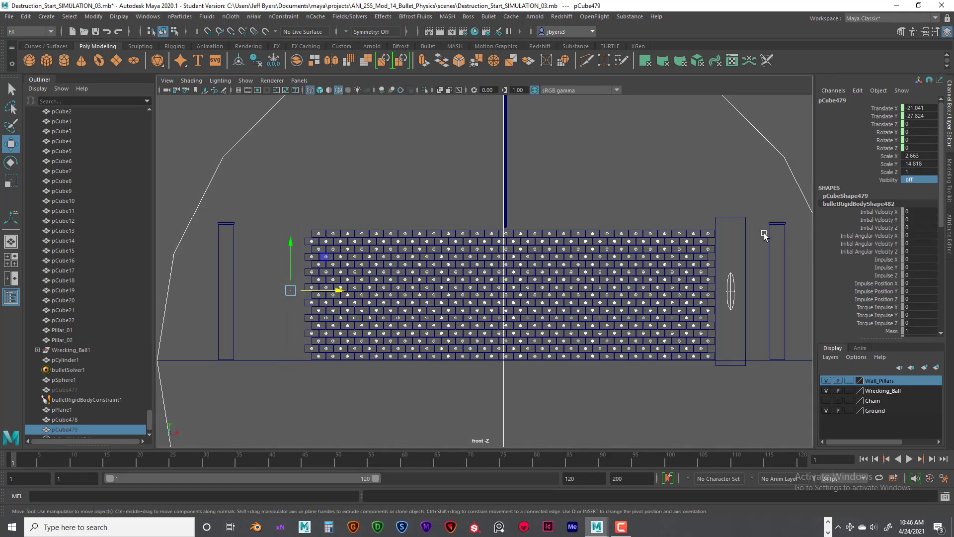
- Turn off the visibility of the tall block at the wall's right end, play the simulation briefly and rewind it
{"action": "left_click", "coordinate": [734, 219]}
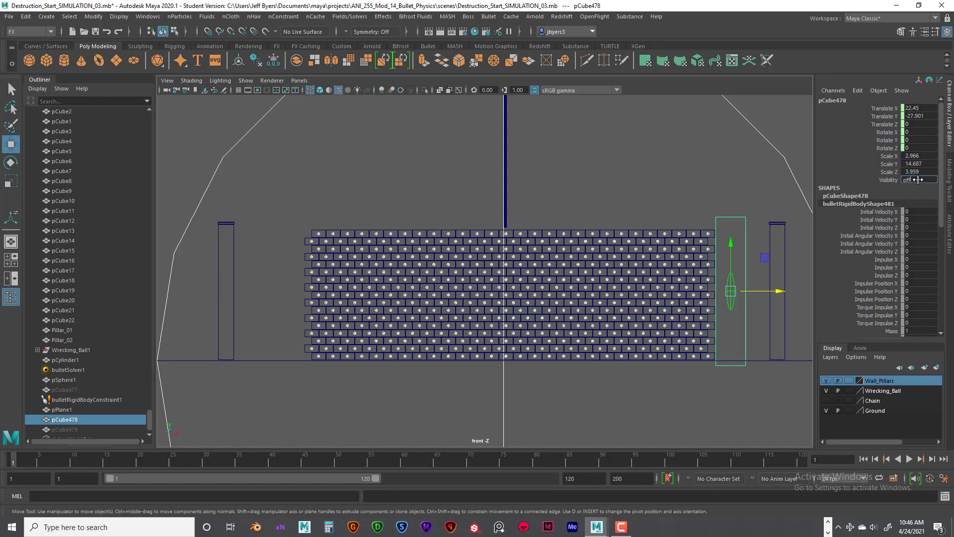
{"action": "key", "text": "Return"}
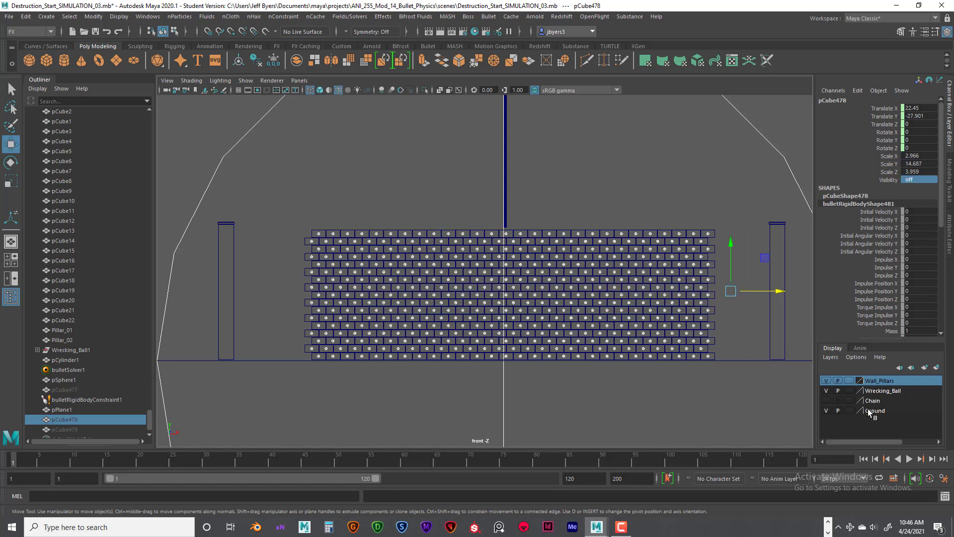
{"action": "left_click", "coordinate": [910, 460]}
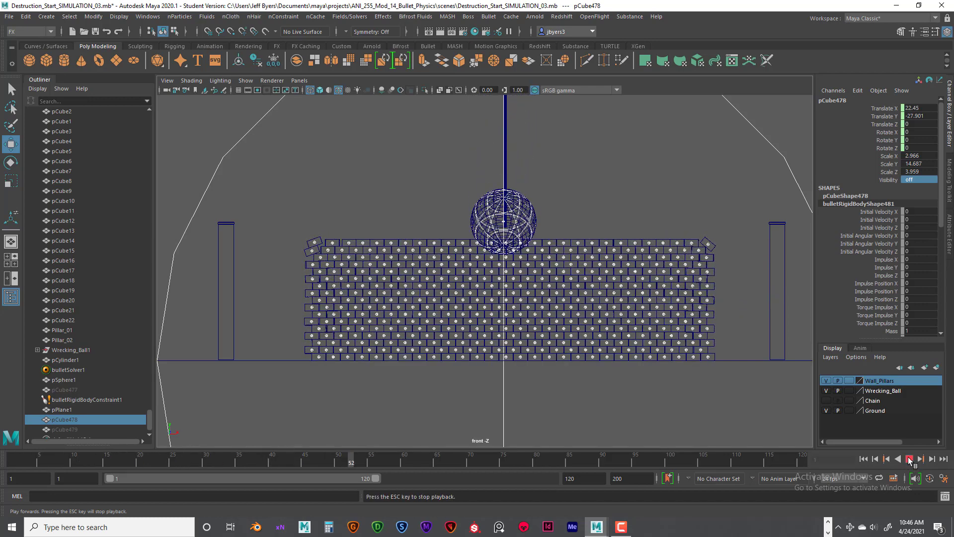
{"action": "left_click", "coordinate": [909, 459]}
{"action": "left_click", "coordinate": [863, 458]}
- Move the right pillar, Pillar_02, inward along X to about 0.264 so it overlaps the brick wall's right edge
{"action": "left_click", "coordinate": [778, 219]}
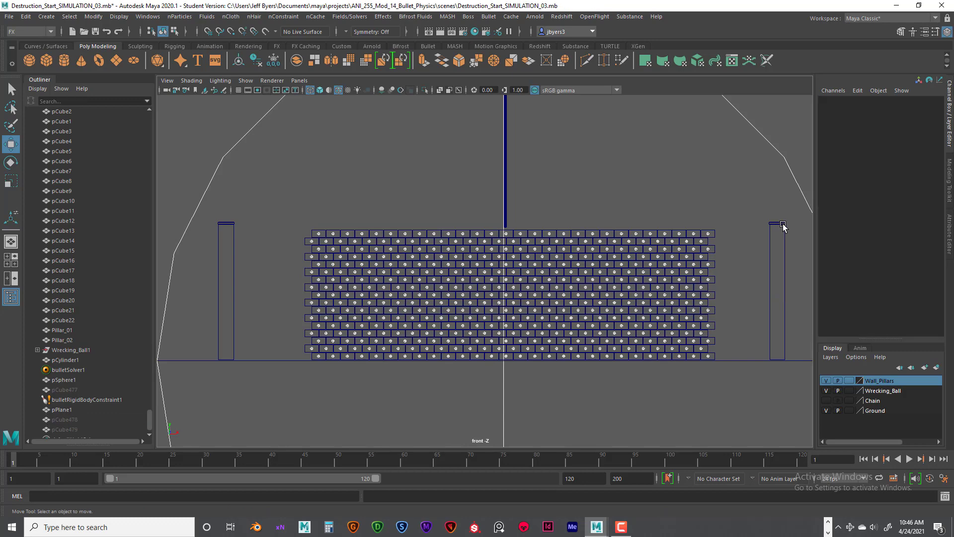
{"action": "left_click", "coordinate": [783, 224]}
{"action": "left_click", "coordinate": [785, 290], "text": "shift"}
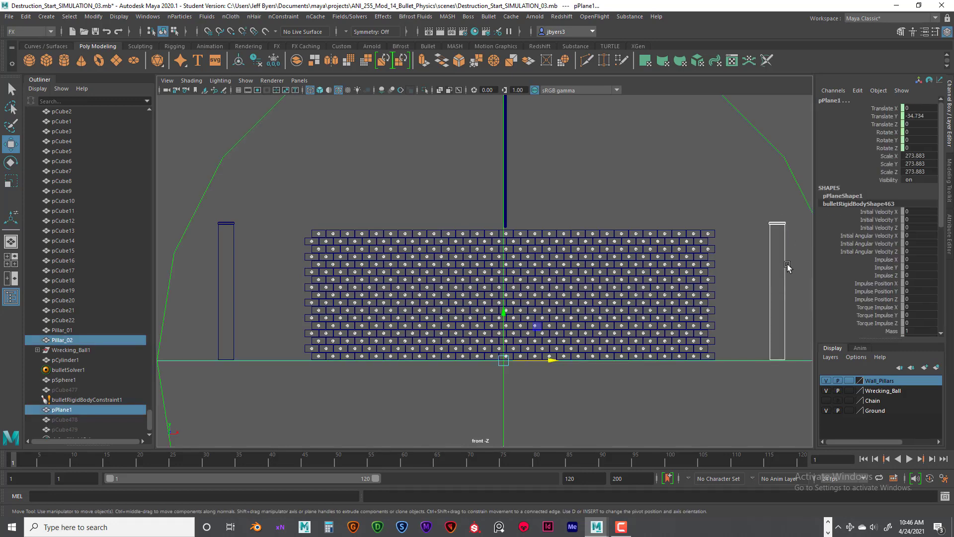
{"action": "left_click", "coordinate": [787, 267]}
{"action": "left_click_drag", "start_coordinate": [800, 293], "coordinate": [740, 293]}
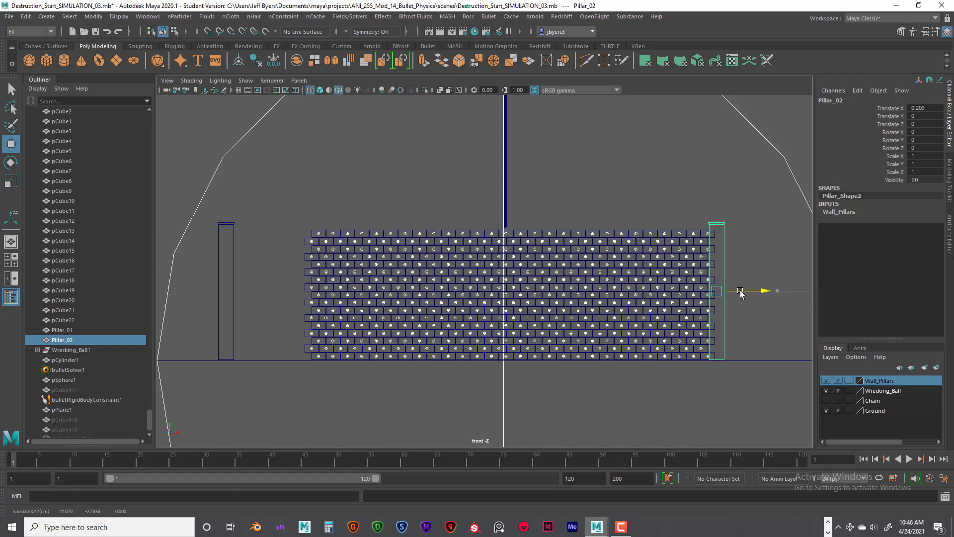
{"action": "scroll", "coordinate": [740, 294], "scroll_direction": "up", "scroll_amount": 2}
{"action": "scroll", "coordinate": [740, 294], "scroll_direction": "up", "scroll_amount": 1}
{"action": "middle_click_drag", "start_coordinate": [689, 293], "coordinate": [601, 287], "text": "alt"}
{"action": "middle_click_drag", "start_coordinate": [760, 301], "coordinate": [674, 293], "text": "alt"}
{"action": "left_click_drag", "start_coordinate": [736, 291], "coordinate": [736, 291]}
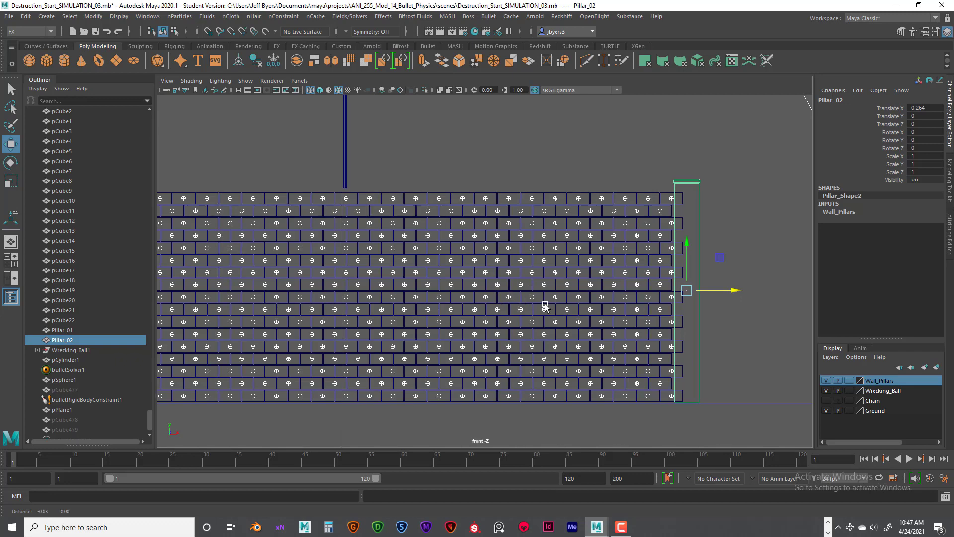
- Move the left pillar, Pillar_01, inward along X to about -0.146 so it overlaps the wall's left edge
{"action": "middle_click_drag", "start_coordinate": [226, 303], "coordinate": [619, 298], "text": "alt"}
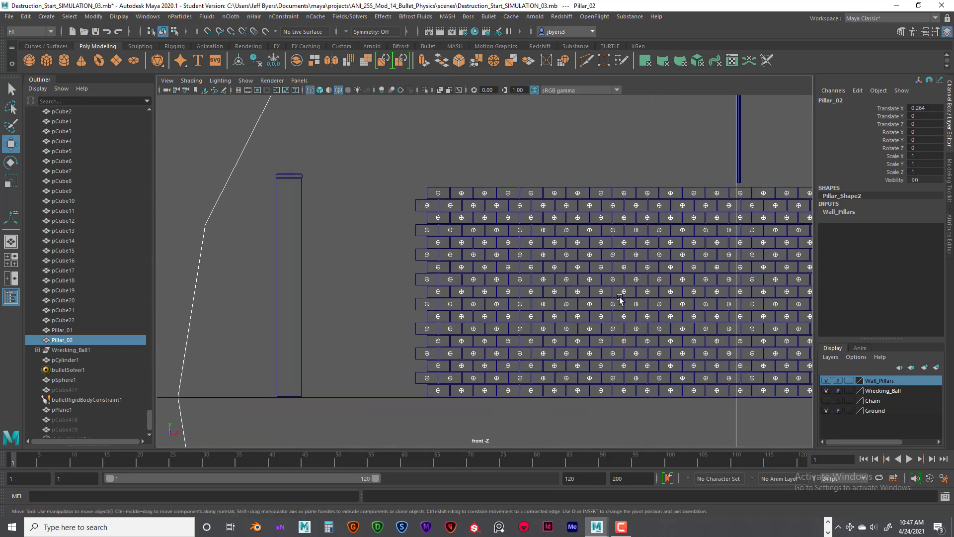
{"action": "left_click", "coordinate": [302, 196]}
{"action": "left_click_drag", "start_coordinate": [329, 285], "coordinate": [454, 285]}
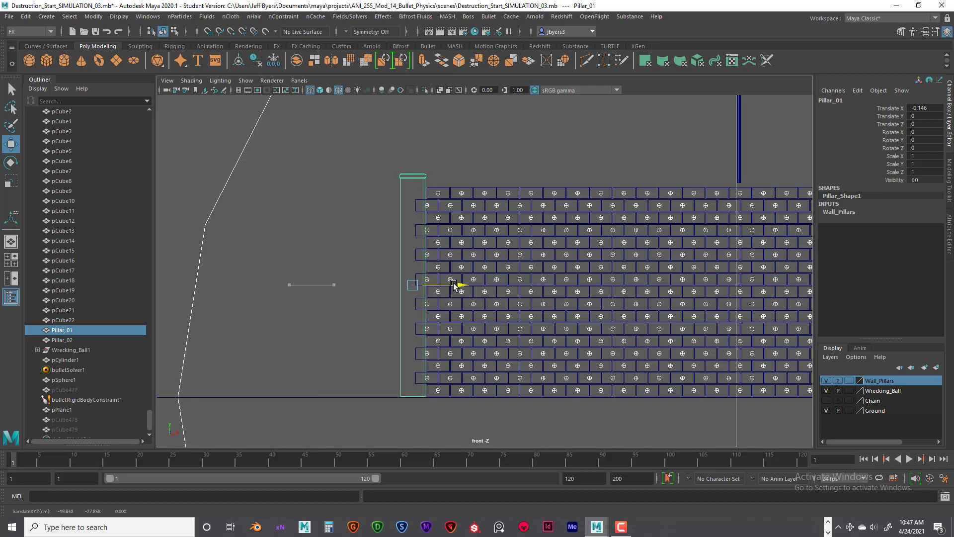
{"action": "scroll", "coordinate": [454, 285], "scroll_direction": "down", "scroll_amount": 6}
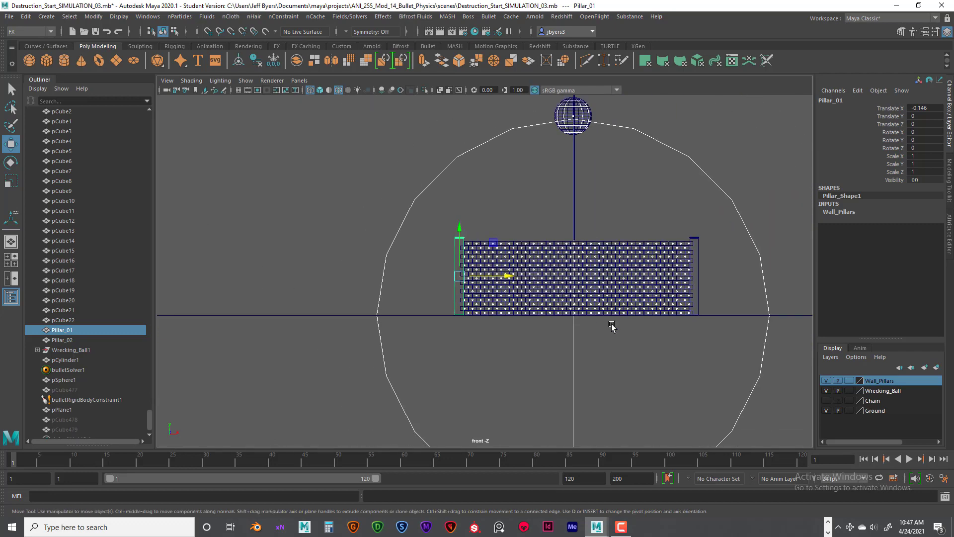
- Play the simulation in the perspective view with the wall and pillars close up, stop it and rewind to the first frame
{"action": "key", "text": "space"}
{"action": "key", "text": "space"}
{"action": "left_click_drag", "start_coordinate": [690, 212], "coordinate": [496, 272], "text": "alt"}
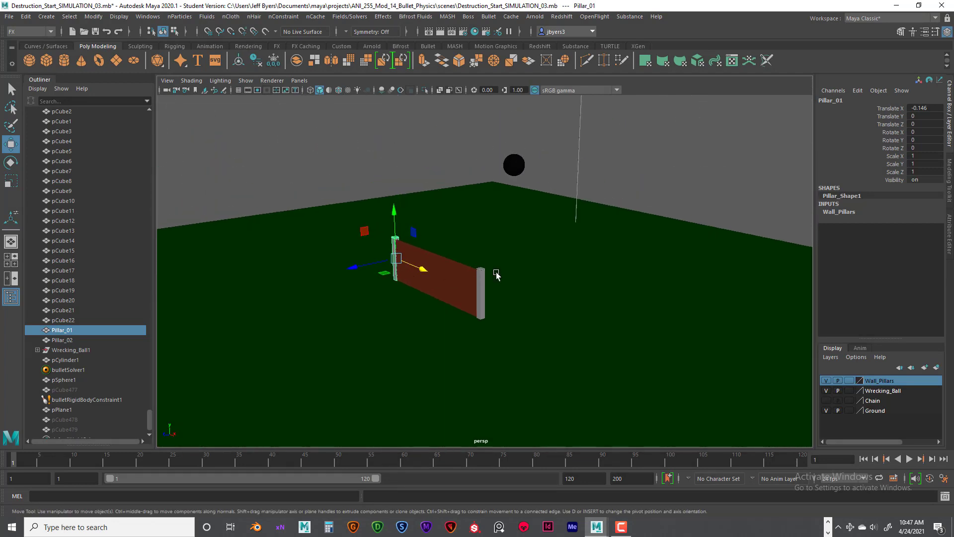
{"action": "right_click_drag", "start_coordinate": [497, 273], "coordinate": [652, 322], "text": "alt"}
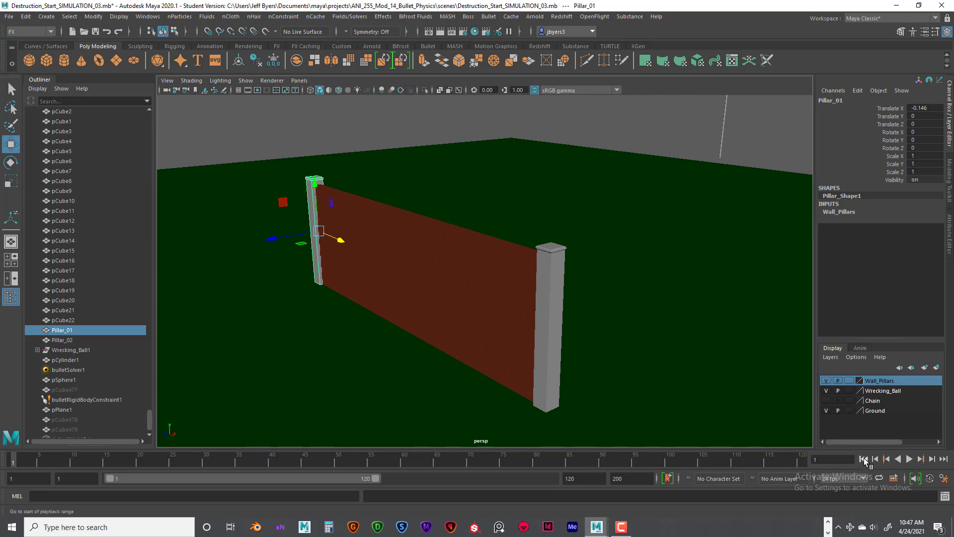
{"action": "left_click", "coordinate": [909, 459]}
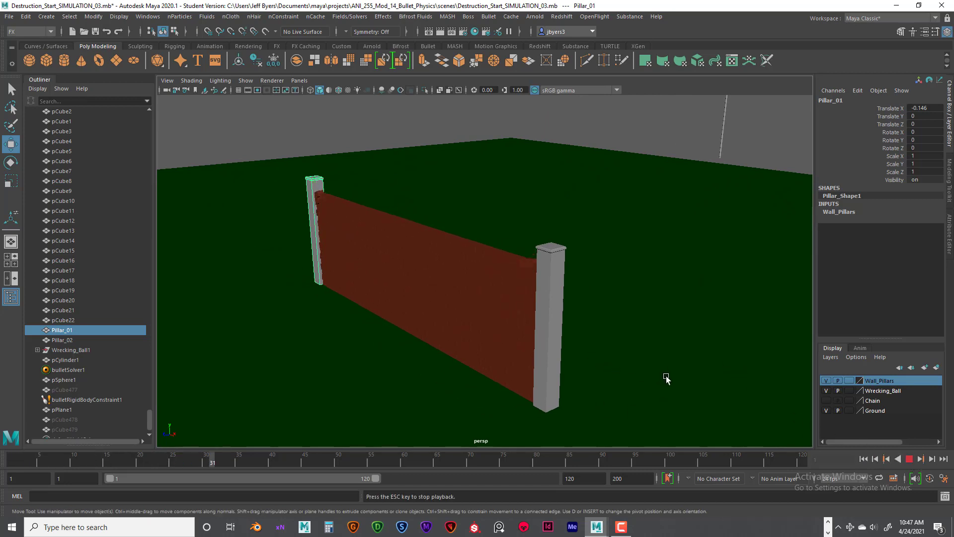
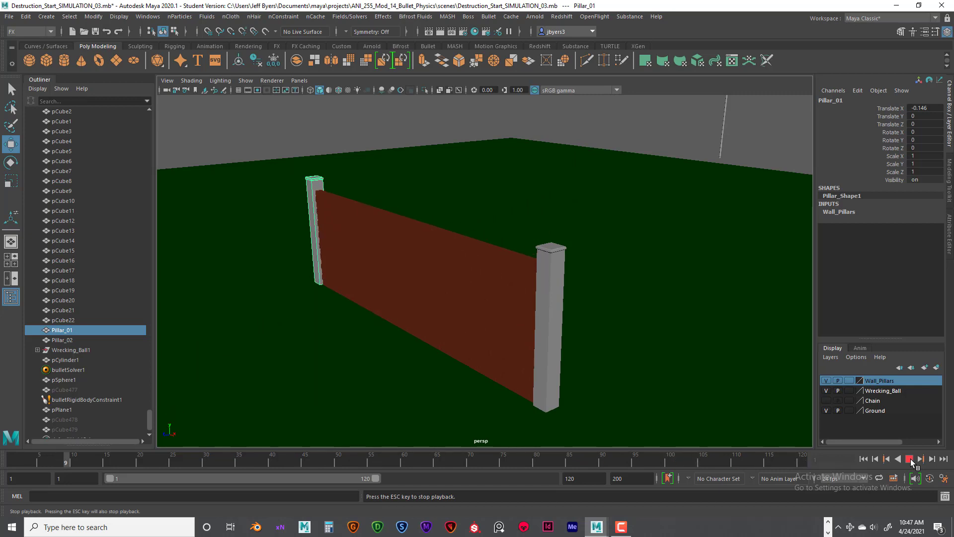
{"action": "left_click", "coordinate": [910, 459]}
{"action": "left_click", "coordinate": [864, 458]}
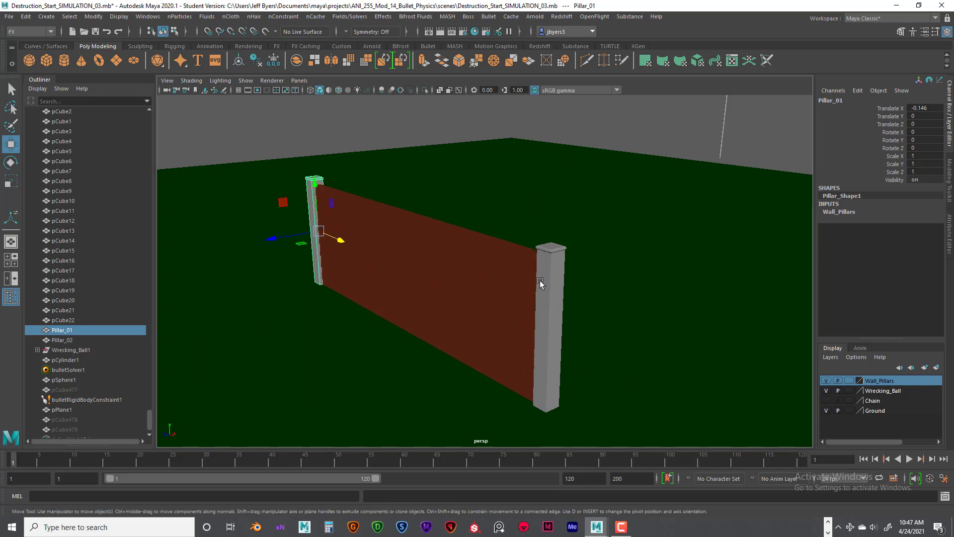
- Try to move the thin vertical cylinder along Z past the wrecking ball and rotate it
{"action": "left_click_drag", "start_coordinate": [541, 282], "coordinate": [515, 291], "text": "alt"}
{"action": "scroll", "coordinate": [517, 290], "scroll_direction": "down", "scroll_amount": 8}
{"action": "middle_click_drag", "start_coordinate": [570, 191], "coordinate": [575, 260], "text": "alt"}
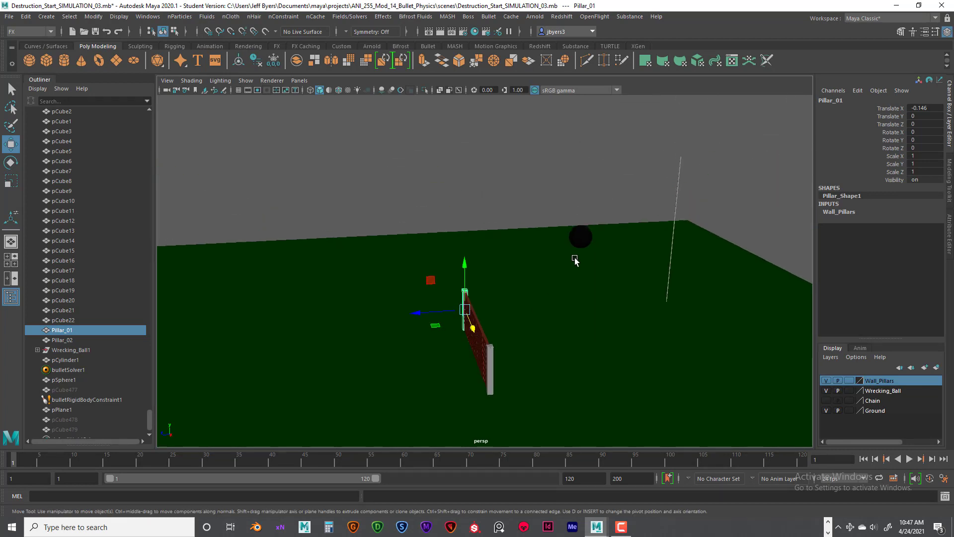
{"action": "left_click", "coordinate": [678, 239]}
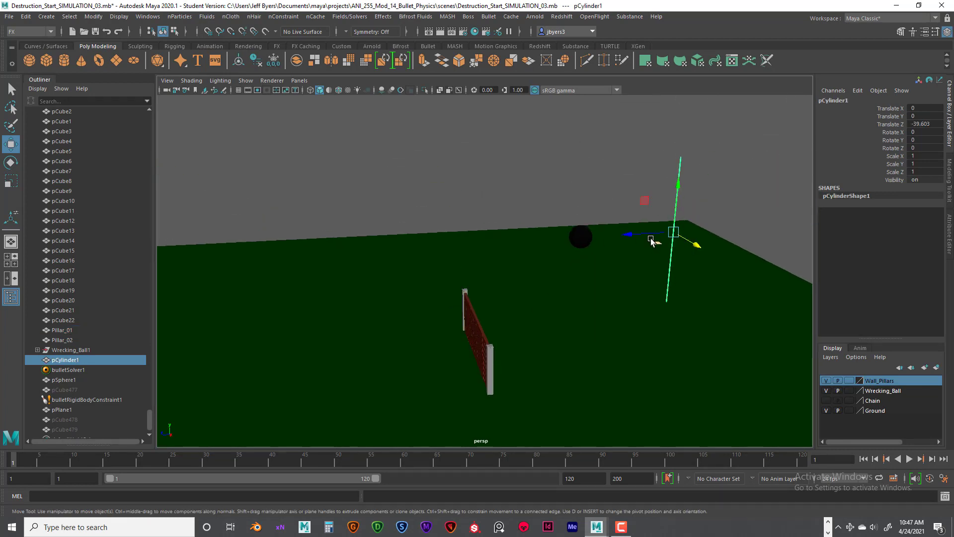
{"action": "left_click_drag", "start_coordinate": [653, 242], "coordinate": [449, 248]}
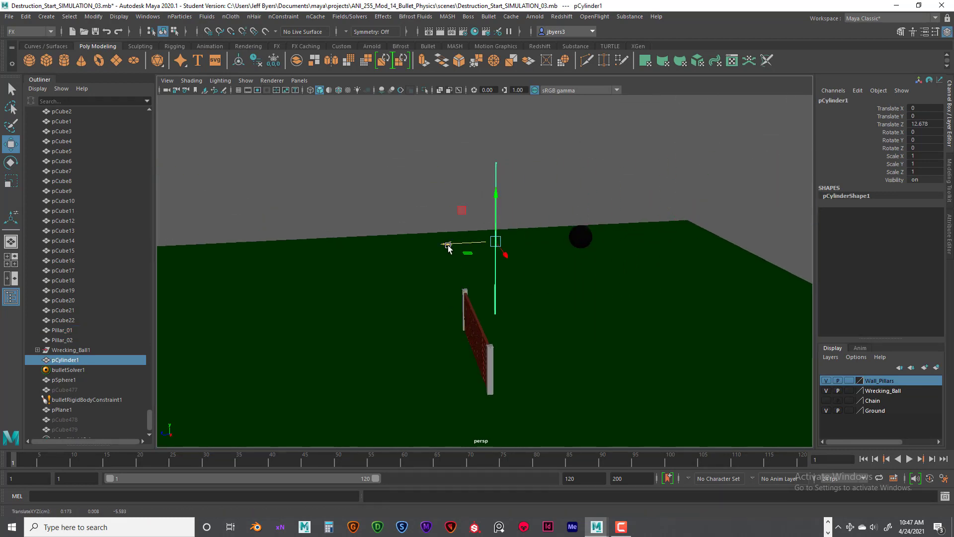
{"action": "key", "text": "e"}
{"action": "left_click_drag", "start_coordinate": [485, 200], "coordinate": [569, 254]}
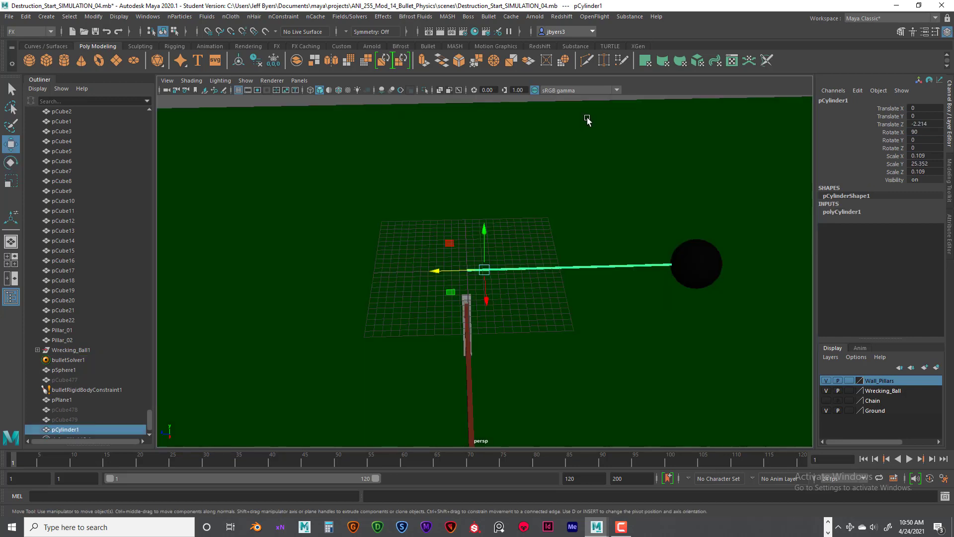
- Select the chain cylinder attached to the wrecking ball and undo the last grouping
{"action": "left_click_drag", "start_coordinate": [606, 256], "coordinate": [583, 208], "text": "alt"}
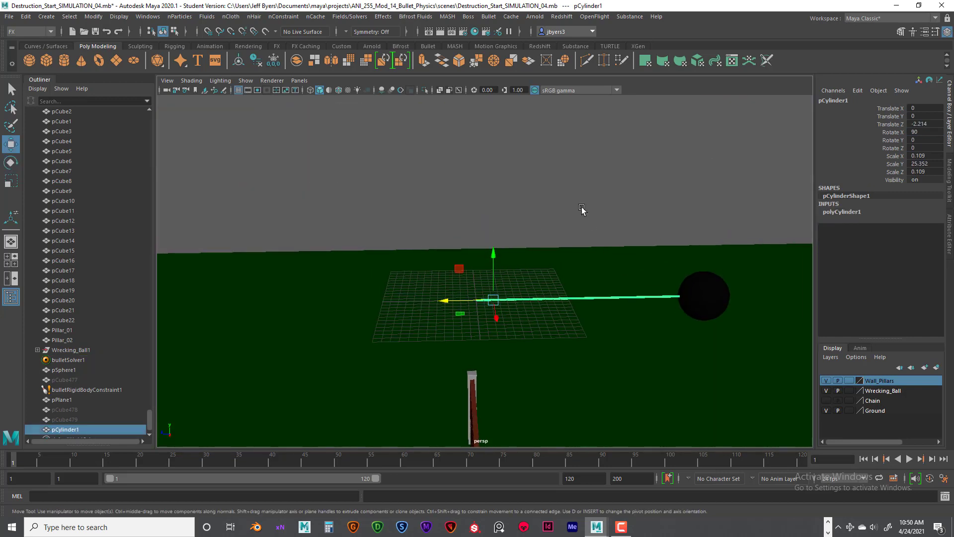
{"action": "left_click", "coordinate": [584, 211]}
{"action": "left_click_drag", "start_coordinate": [588, 266], "coordinate": [633, 269], "text": "alt"}
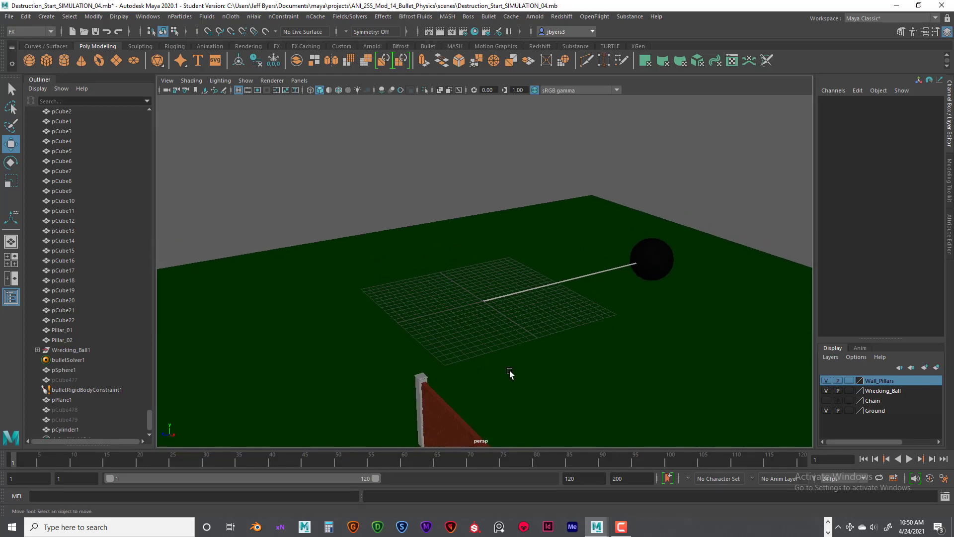
{"action": "left_click", "coordinate": [587, 277]}
{"action": "key", "text": "ctrl+z"}
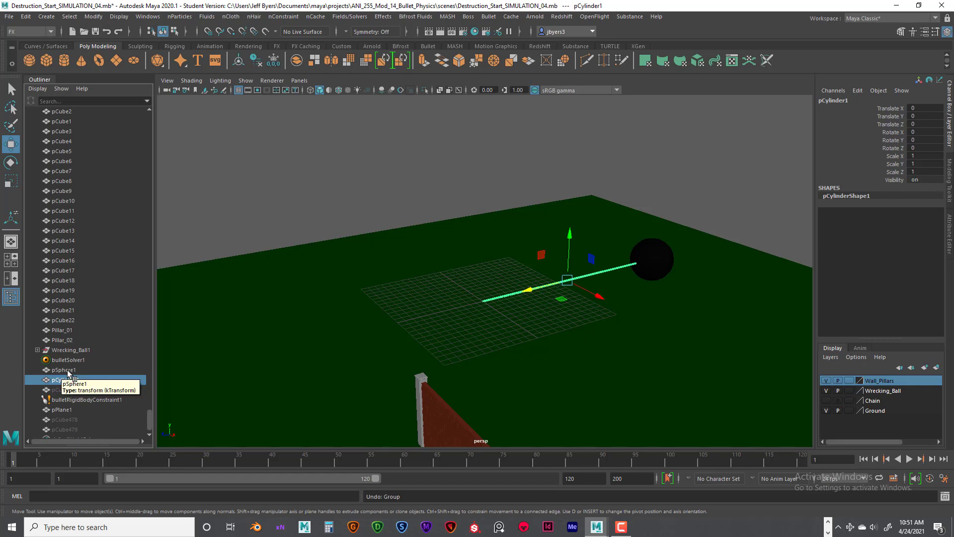
- Parent the chain cylinder pCylinder1 to the wrecking ball pSphere1 and check that selecting the ball includes the cylinder
{"action": "left_click", "coordinate": [67, 370], "text": "ctrl"}
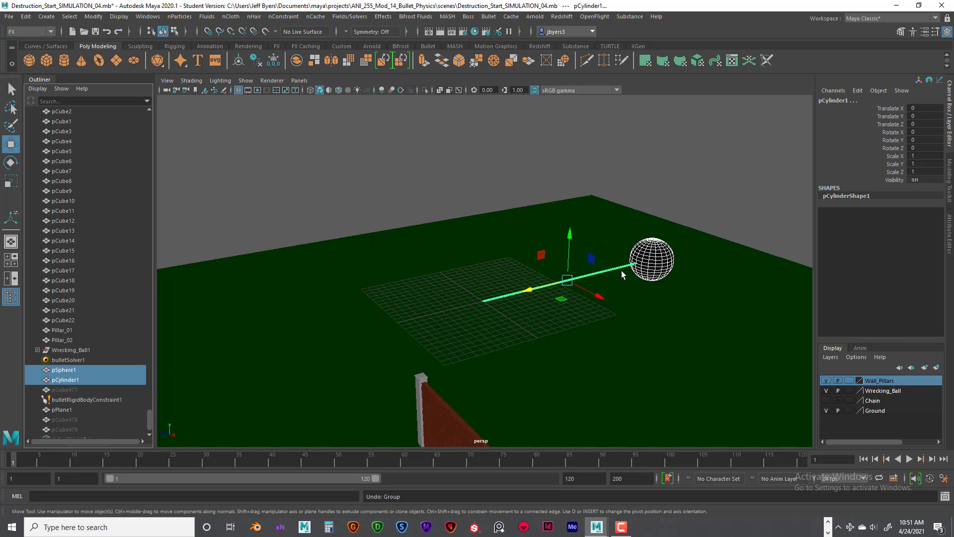
{"action": "left_click", "coordinate": [657, 256], "text": "ctrl"}
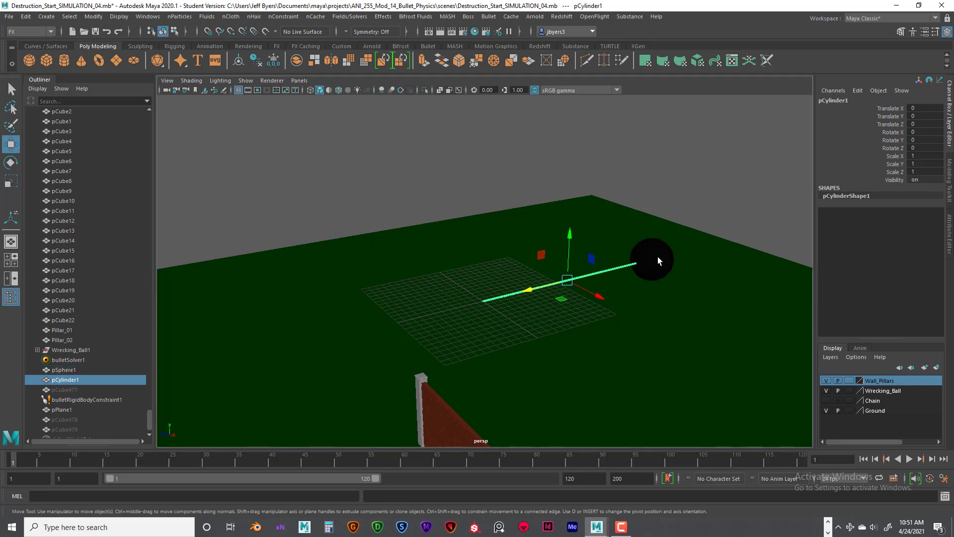
{"action": "left_click", "coordinate": [657, 257], "text": "shift"}
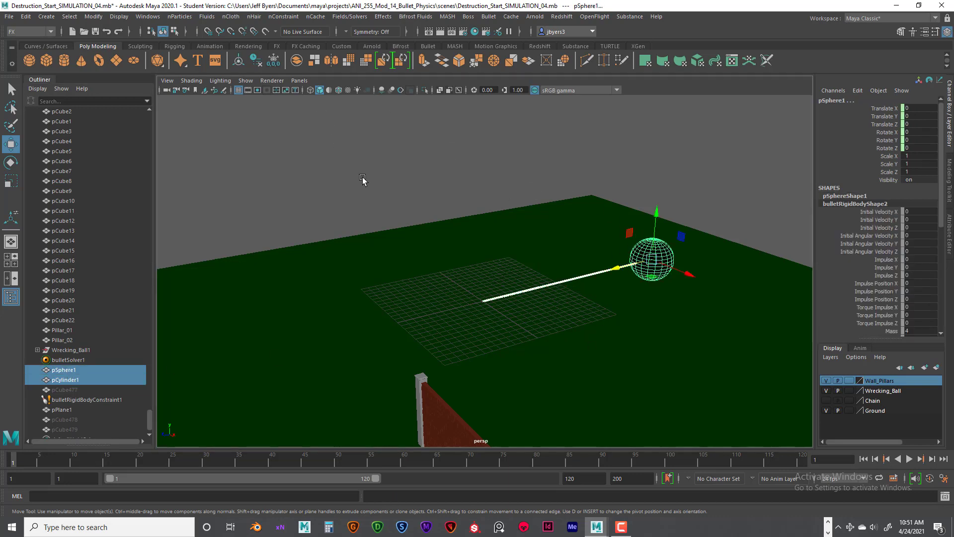
{"action": "key", "text": "p"}
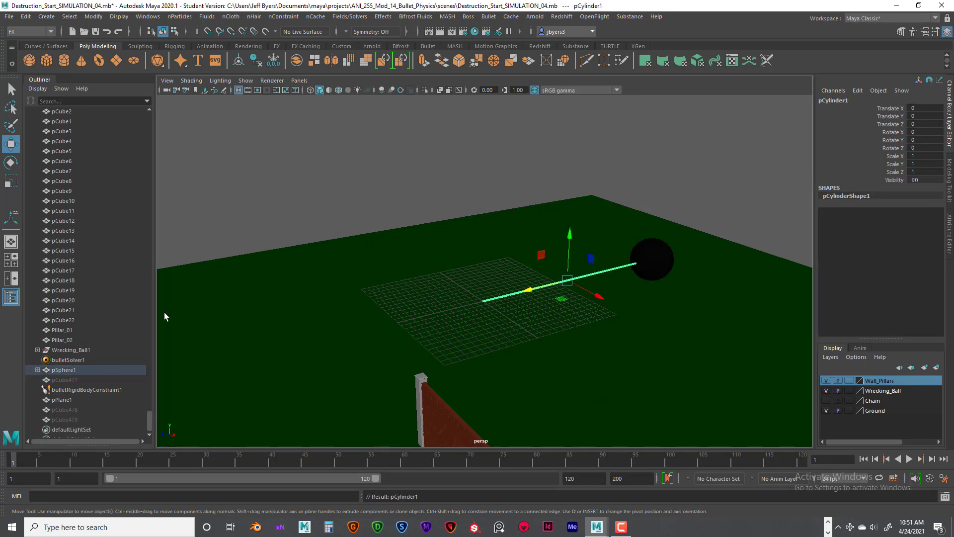
{"action": "left_click", "coordinate": [574, 215]}
{"action": "left_click", "coordinate": [643, 261]}
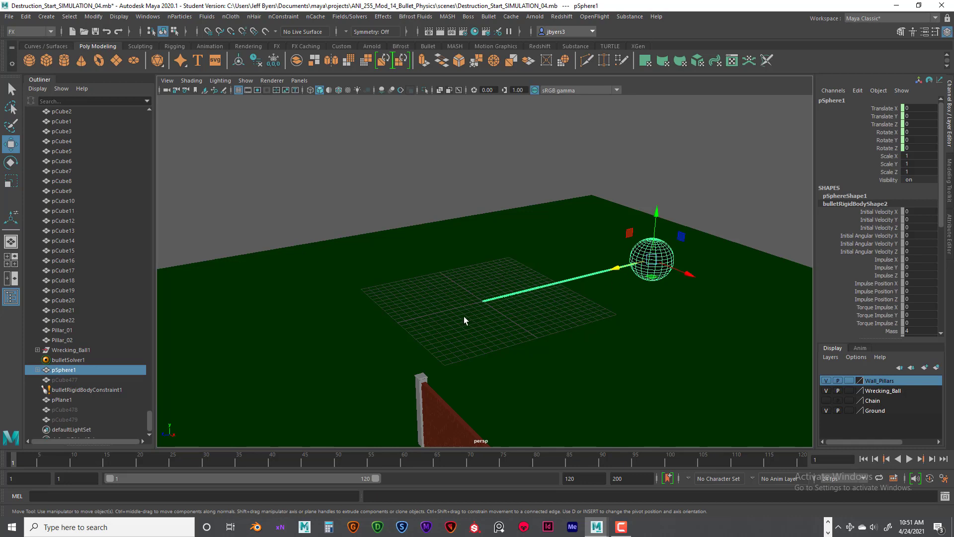
{"action": "left_click", "coordinate": [682, 406]}
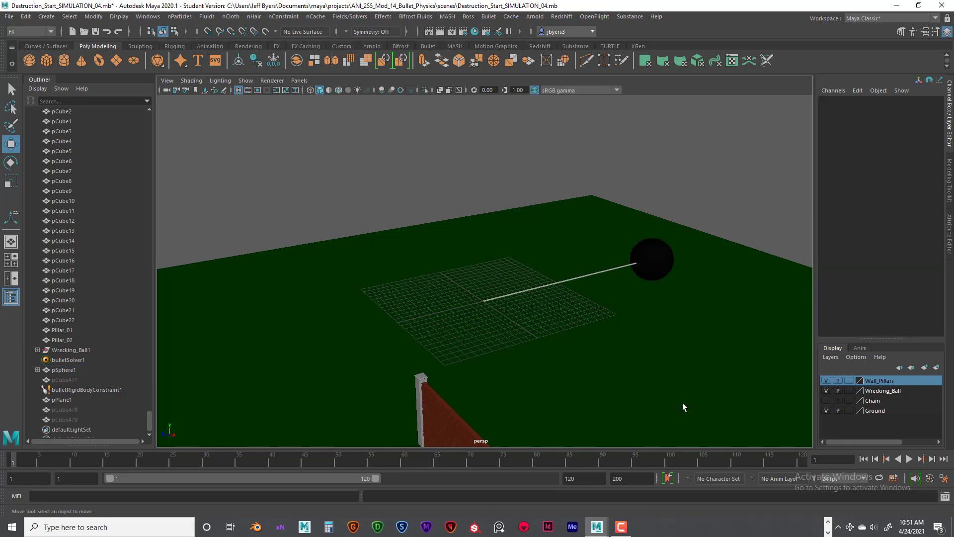
- Play the simulation until the ball breaks through the wall, stop at frame 106 and examine the impact from another angle
{"action": "left_click", "coordinate": [910, 459]}
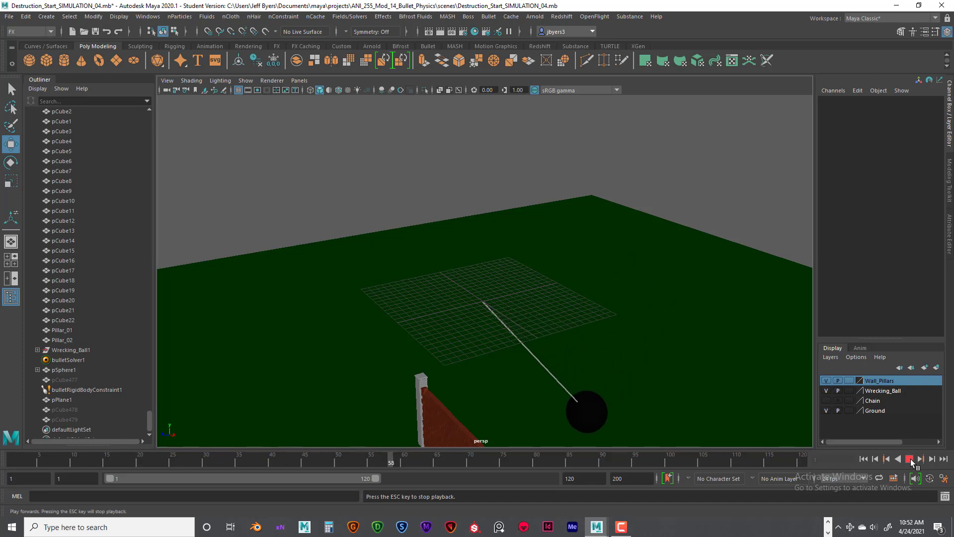
{"action": "scroll", "coordinate": [659, 383], "scroll_direction": "down", "scroll_amount": 4}
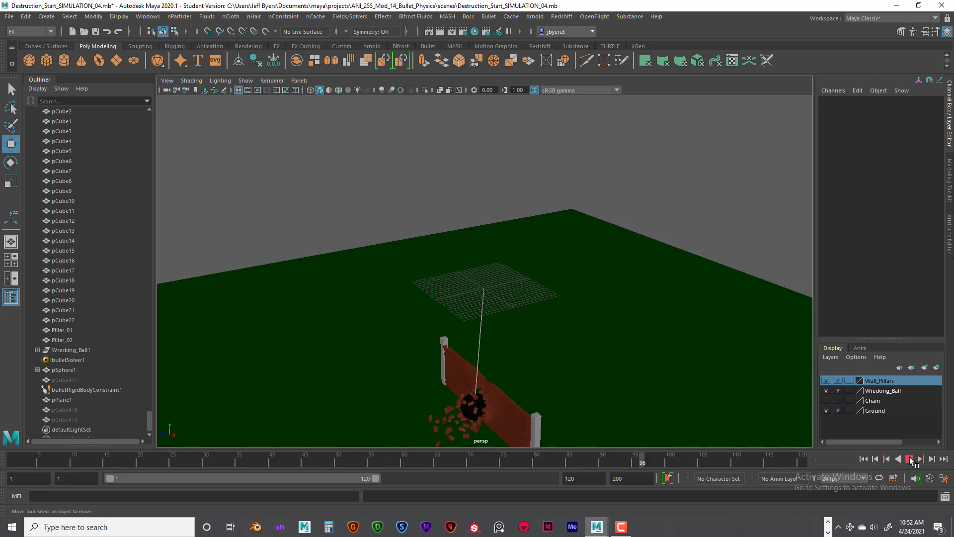
{"action": "left_click", "coordinate": [910, 461]}
{"action": "scroll", "coordinate": [502, 380], "scroll_direction": "up", "scroll_amount": 3}
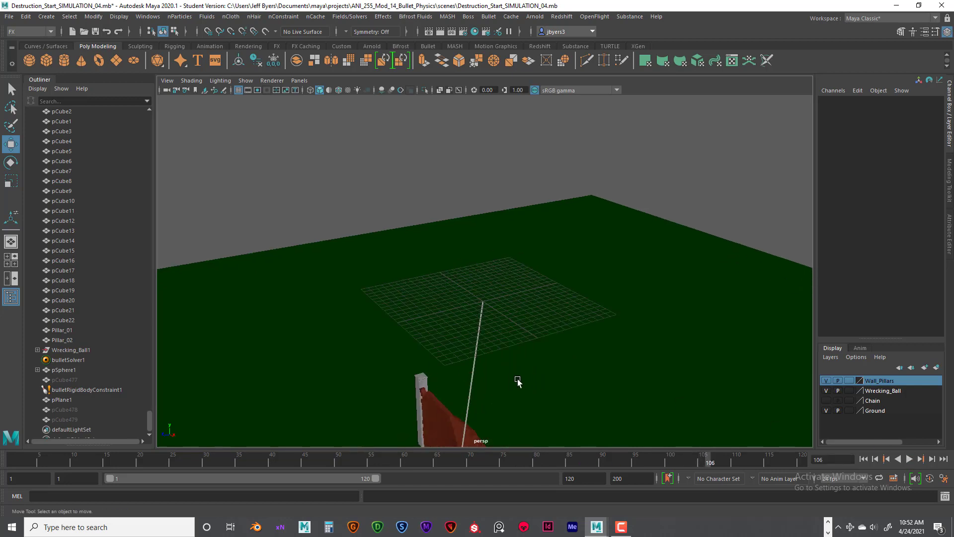
{"action": "scroll", "coordinate": [518, 381], "scroll_direction": "down", "scroll_amount": 10}
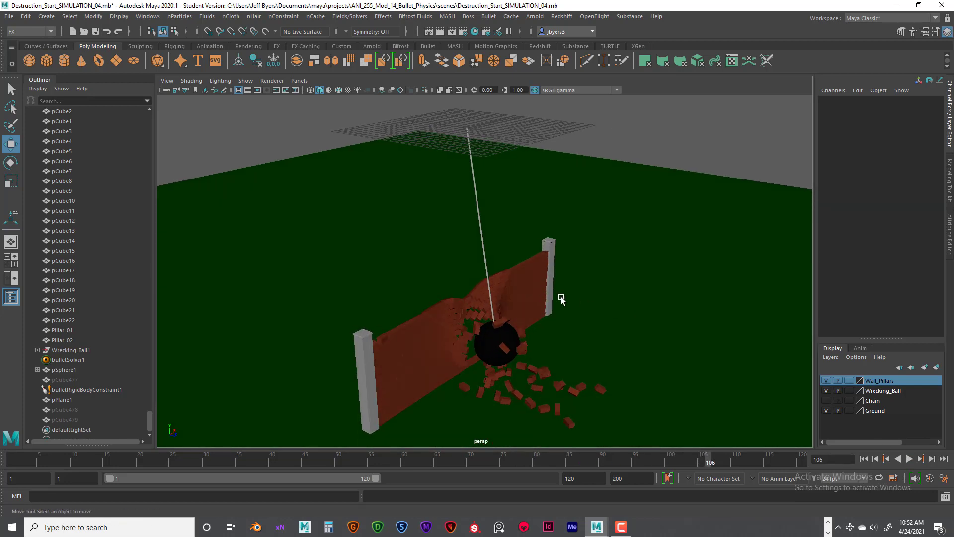
{"action": "left_click_drag", "start_coordinate": [562, 296], "coordinate": [505, 283], "text": "alt"}
- Select the chain cylinder and examine it with the ball and the broken wall from several angles
{"action": "left_click", "coordinate": [500, 287]}
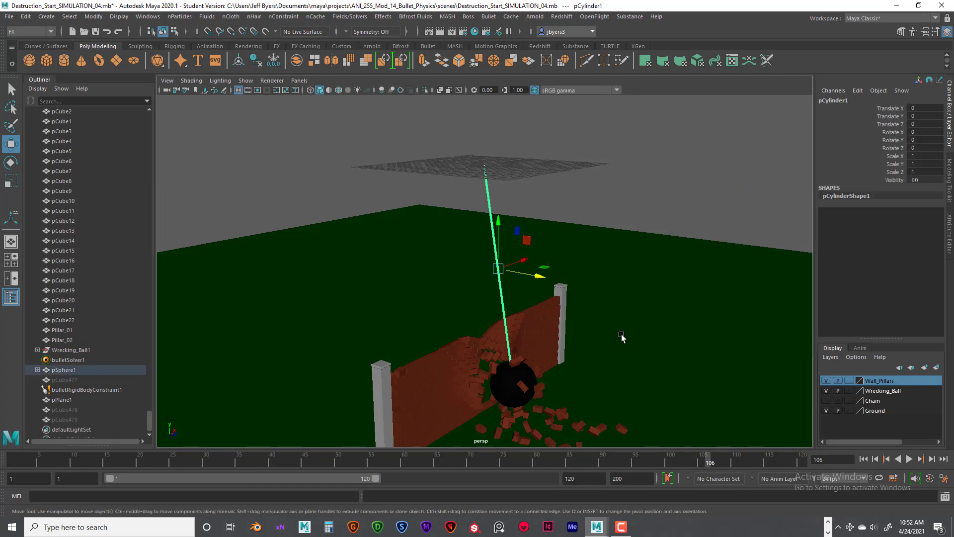
{"action": "scroll", "coordinate": [624, 342], "scroll_direction": "up", "scroll_amount": 4}
{"action": "left_click_drag", "start_coordinate": [596, 305], "coordinate": [572, 318], "text": "alt"}
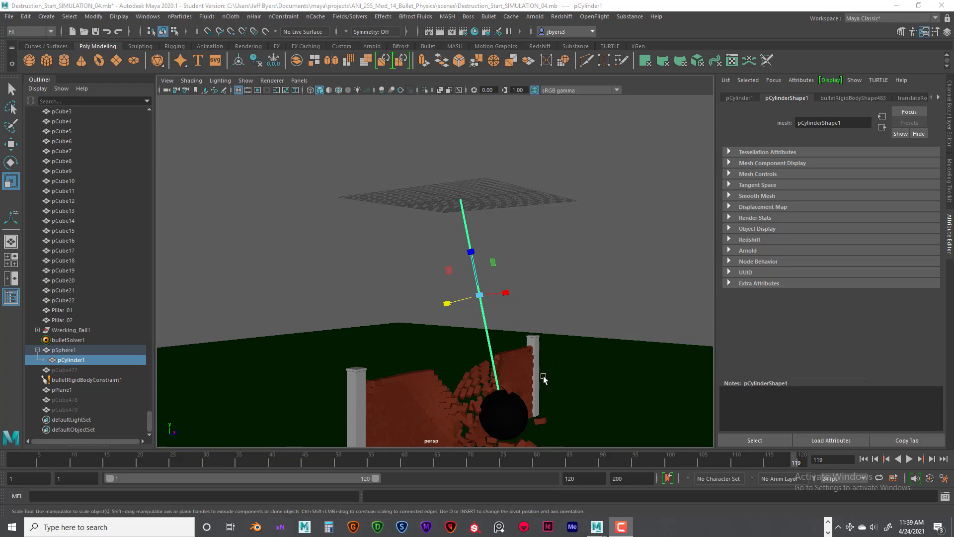
{"action": "left_click_drag", "start_coordinate": [589, 351], "coordinate": [515, 354], "text": "alt"}
{"action": "middle_click_drag", "start_coordinate": [562, 355], "coordinate": [548, 293], "text": "alt"}
{"action": "left_click_drag", "start_coordinate": [547, 293], "coordinate": [539, 149], "text": "alt"}
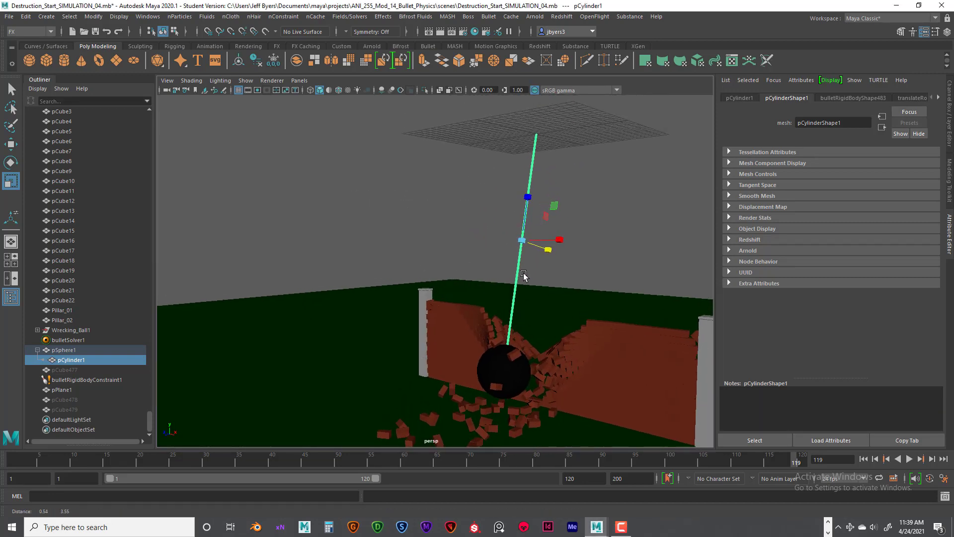
- Examine how the chain cylinder meets the wrecking ball from several angles, selecting the ball and the cylinder in turn
{"action": "left_click_drag", "start_coordinate": [588, 328], "coordinate": [541, 258], "text": "alt"}
{"action": "left_click_drag", "start_coordinate": [618, 292], "coordinate": [516, 338], "text": "alt"}
{"action": "left_click", "coordinate": [517, 347]}
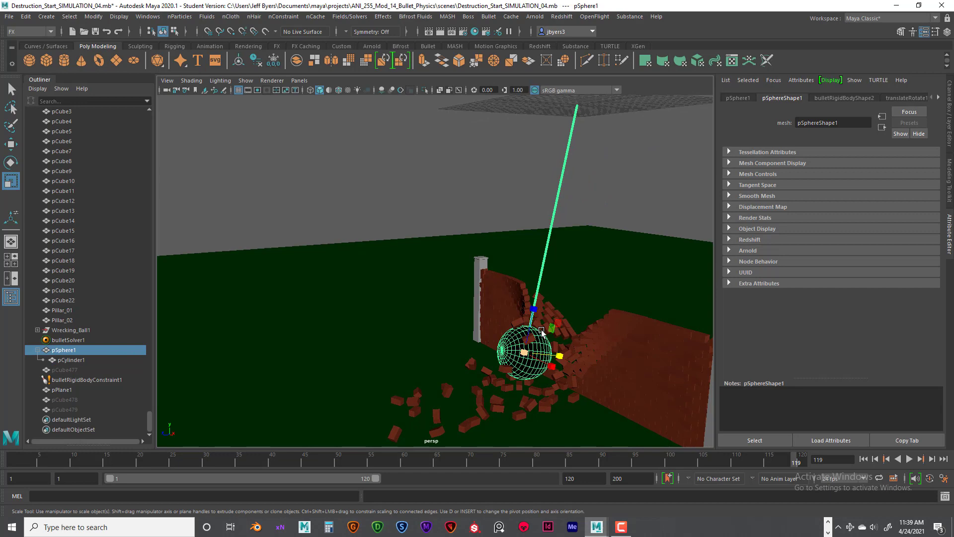
{"action": "left_click", "coordinate": [545, 257]}
{"action": "left_click_drag", "start_coordinate": [545, 258], "coordinate": [511, 300], "text": "alt"}
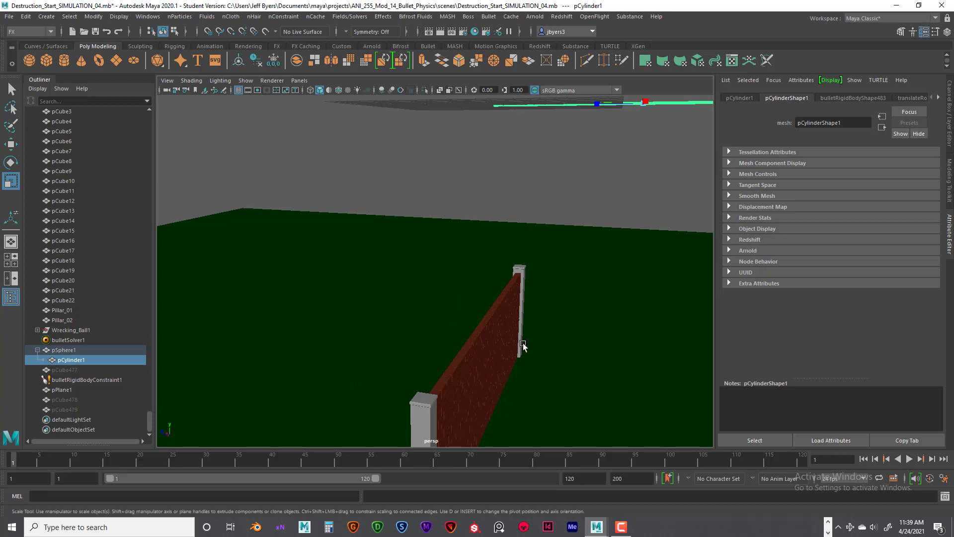
- Frame the wall in the side view and play the simulation, stopping at frame 83 and again at frame 91 to examine the impact
{"action": "key", "text": "space"}
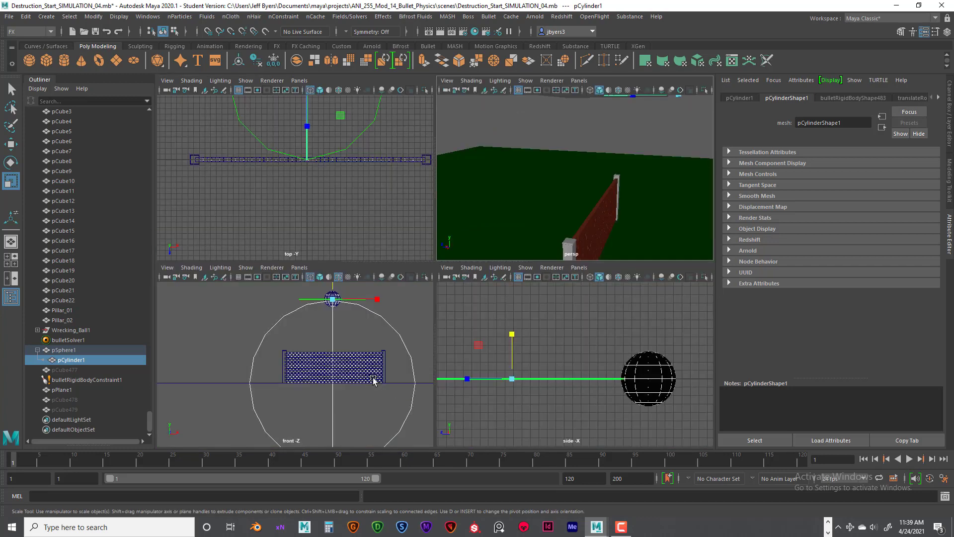
{"action": "key", "text": "space"}
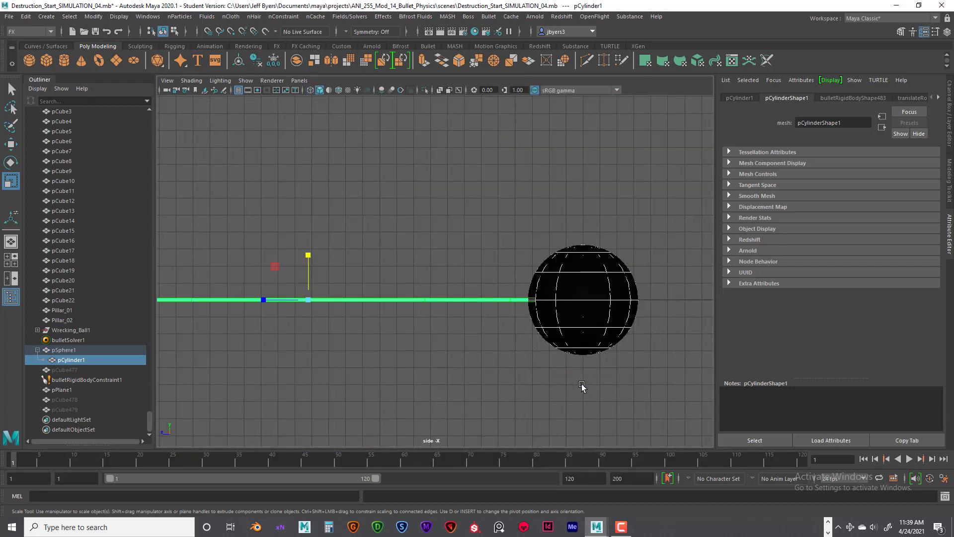
{"action": "middle_click_drag", "start_coordinate": [437, 389], "coordinate": [553, 325], "text": "alt"}
{"action": "right_click_drag", "start_coordinate": [553, 325], "coordinate": [515, 353], "text": "alt"}
{"action": "middle_click_drag", "start_coordinate": [515, 352], "coordinate": [584, 245], "text": "alt"}
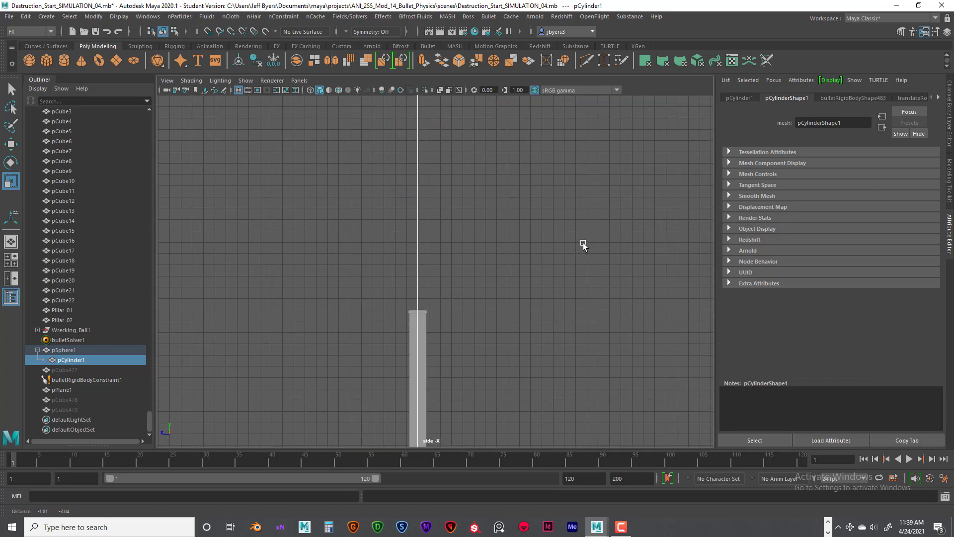
{"action": "right_click_drag", "start_coordinate": [583, 245], "coordinate": [532, 328], "text": "alt"}
{"action": "middle_click_drag", "start_coordinate": [533, 328], "coordinate": [527, 303], "text": "alt"}
{"action": "right_click_drag", "start_coordinate": [526, 303], "coordinate": [499, 323], "text": "alt"}
{"action": "middle_click_drag", "start_coordinate": [499, 323], "coordinate": [507, 302], "text": "alt"}
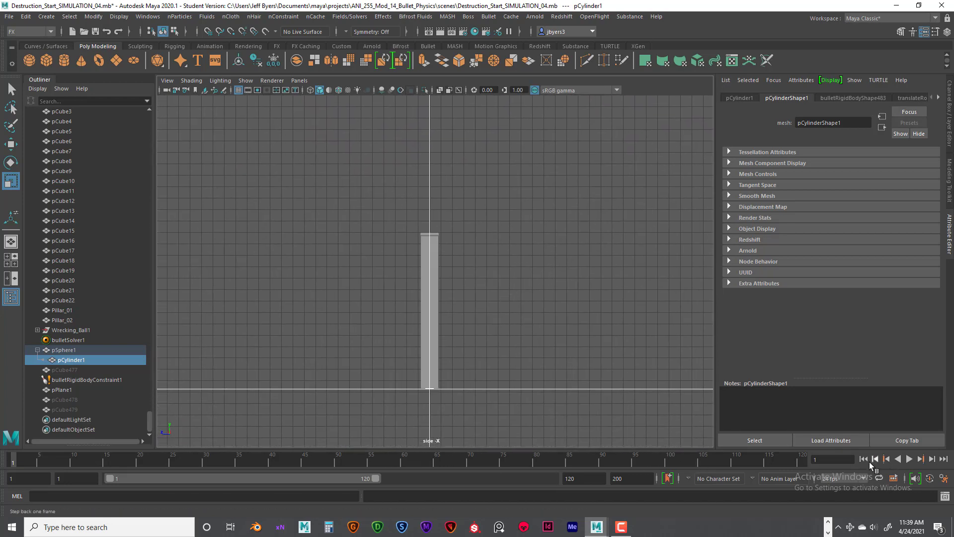
{"action": "left_click", "coordinate": [909, 458]}
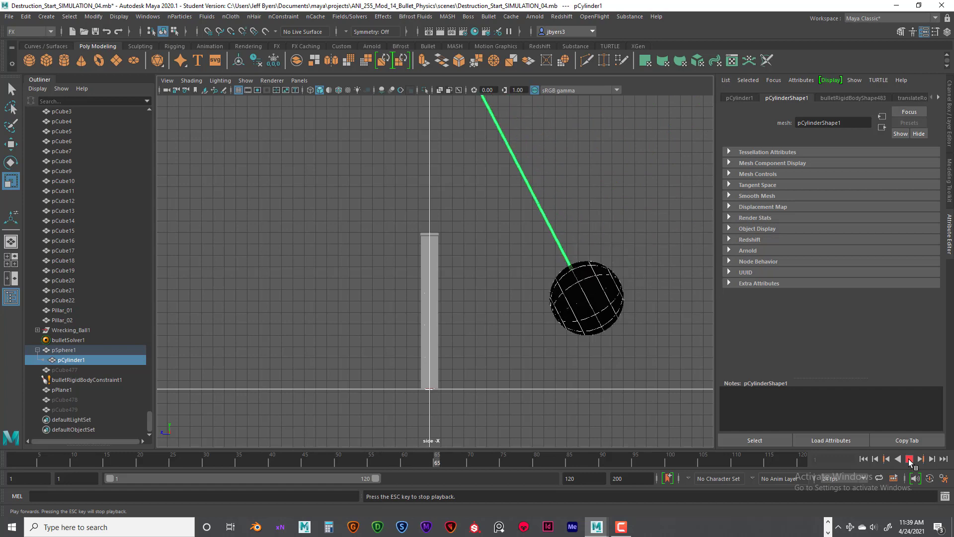
{"action": "left_click", "coordinate": [909, 459]}
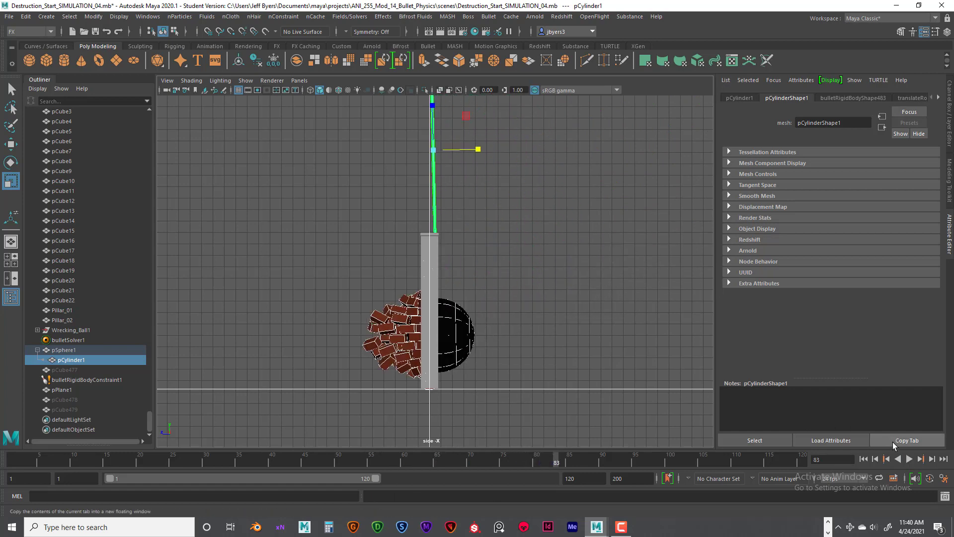
{"action": "left_click", "coordinate": [909, 458]}
{"action": "left_click", "coordinate": [909, 459]}
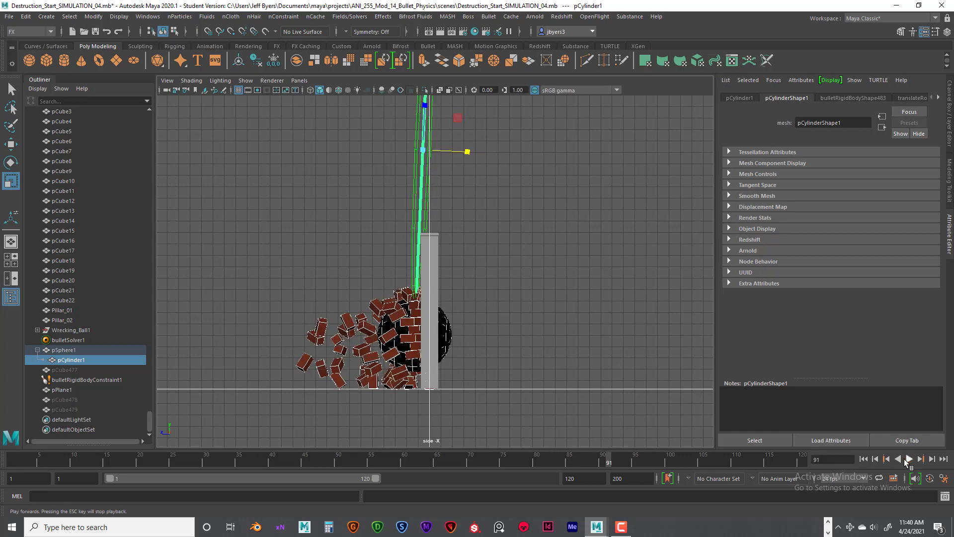
- Replay the simulation from frame 1 in the side view, stop at frame 83, and return to the perspective view
{"action": "left_click", "coordinate": [863, 458]}
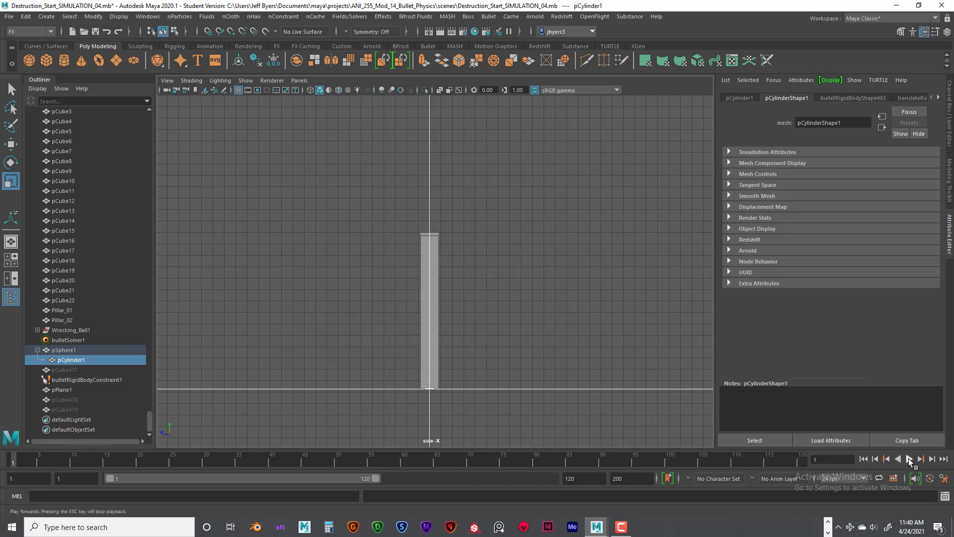
{"action": "left_click", "coordinate": [909, 459]}
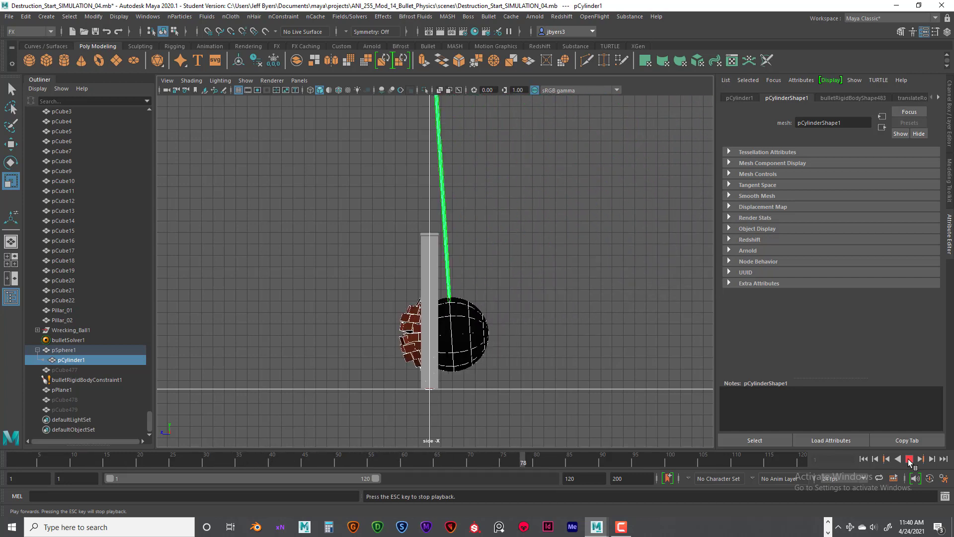
{"action": "left_click", "coordinate": [908, 459]}
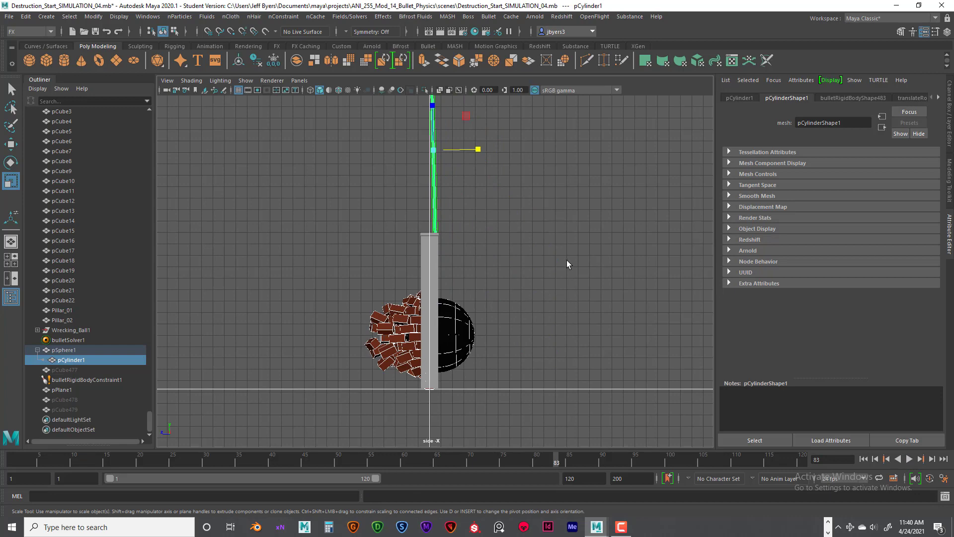
{"action": "key", "text": "space"}
{"action": "key", "text": "space"}
{"action": "mouse_move", "coordinate": [528, 300]}
{"action": "left_mouse_down", "text": "alt"}
{"action": "mouse_move", "coordinate": [552, 304]}
{"action": "mouse_move", "coordinate": [527, 305]}
{"action": "left_mouse_up", "text": "alt"}
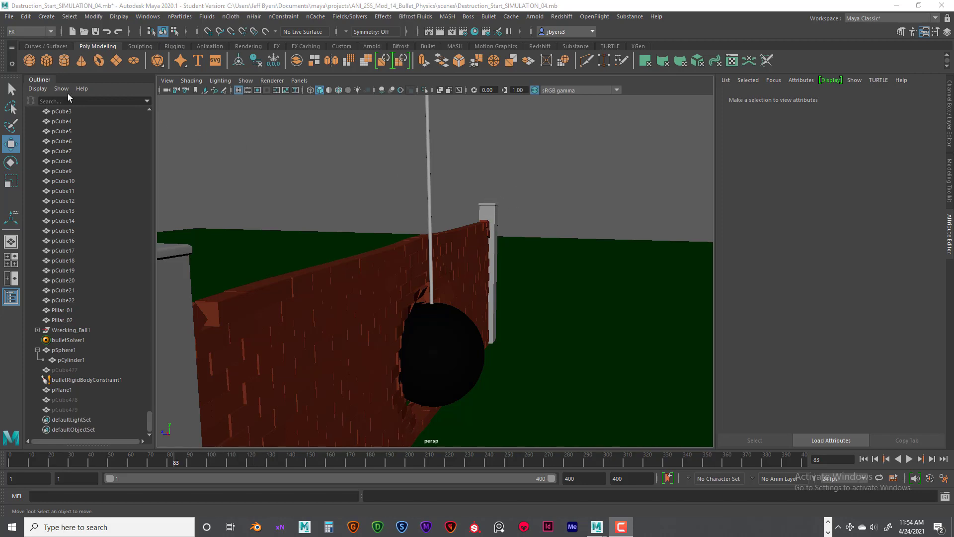
- Create a polygon cube and move it down onto the chain just above the wrecking ball, at about Y -25.15 and Z -0.6
{"action": "left_click", "coordinate": [46, 60]}
{"action": "scroll", "coordinate": [447, 233], "scroll_direction": "down", "scroll_amount": 9}
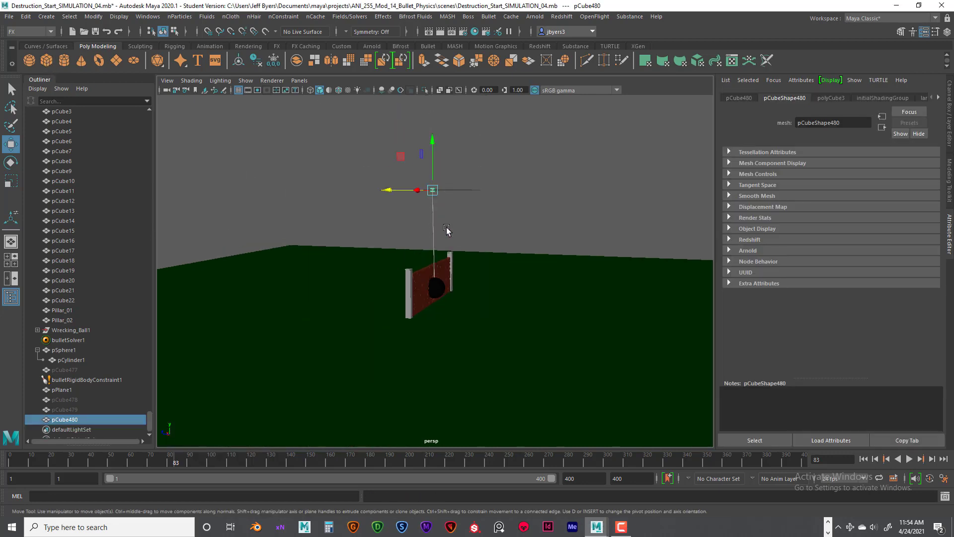
{"action": "left_click_drag", "start_coordinate": [434, 143], "coordinate": [436, 224]}
{"action": "scroll", "coordinate": [436, 226], "scroll_direction": "up", "scroll_amount": 8}
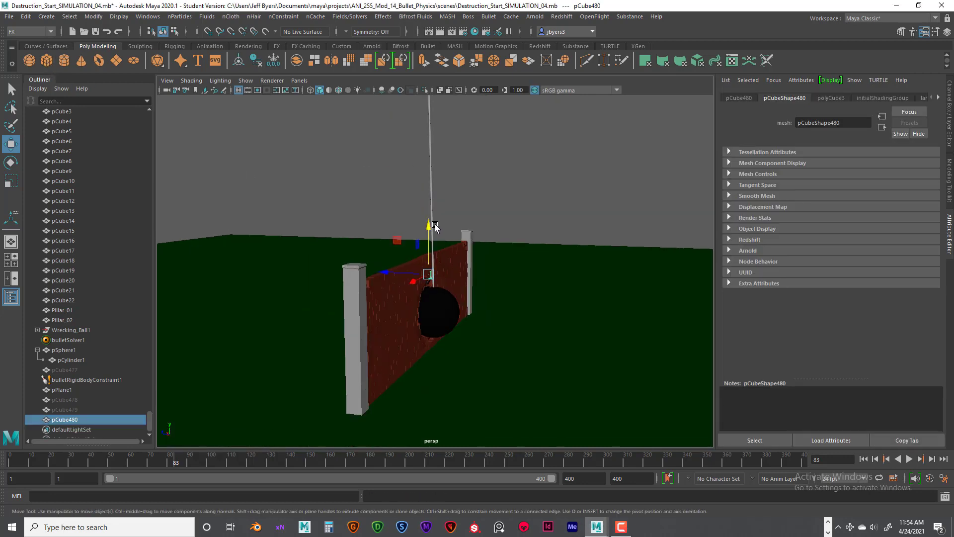
{"action": "mouse_move", "coordinate": [370, 284]}
{"action": "left_mouse_down"}
{"action": "mouse_move", "coordinate": [385, 287]}
{"action": "mouse_move", "coordinate": [384, 297]}
{"action": "left_mouse_up"}
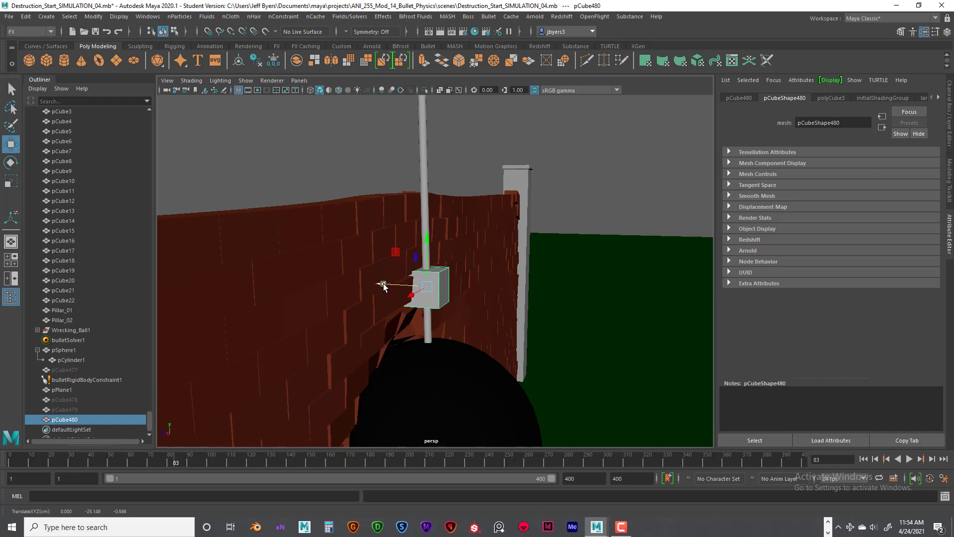
- Stretch the new cube vertically into a tall block and raise it to about Y -23.89 so its base meets the ball
{"action": "key", "text": "r"}
{"action": "left_click_drag", "start_coordinate": [427, 242], "coordinate": [423, 152]}
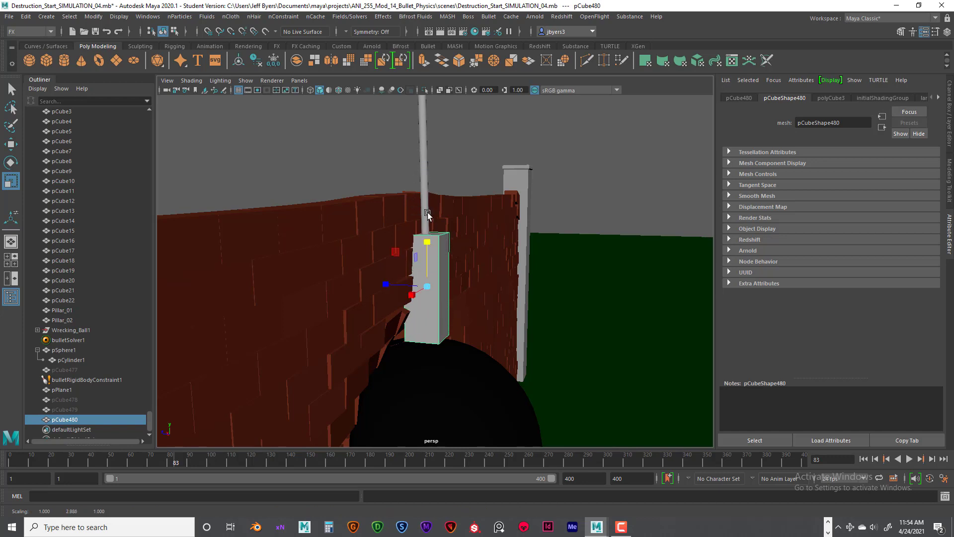
{"action": "left_click_drag", "start_coordinate": [429, 242], "coordinate": [428, 202]}
{"action": "key", "text": "w"}
{"action": "left_click_drag", "start_coordinate": [427, 242], "coordinate": [448, 197]}
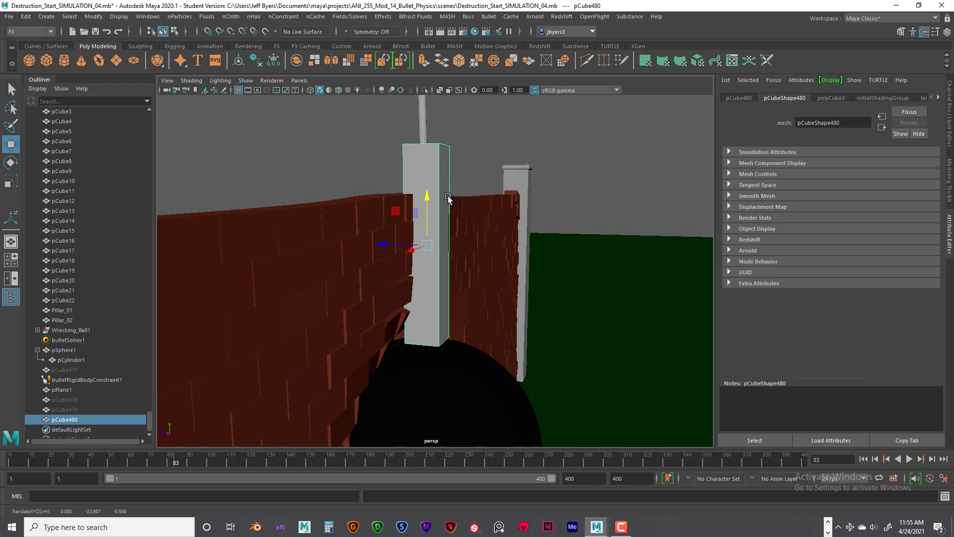
- Slim the block around the chain and restore its height, scaling it to about 0.435, 5.508, 0.435
{"action": "key", "text": "r"}
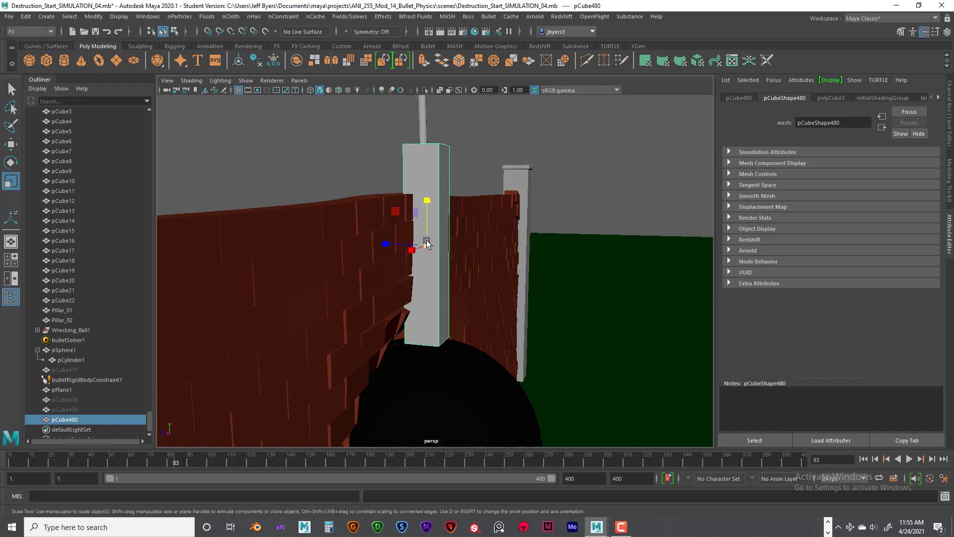
{"action": "left_click_drag", "start_coordinate": [427, 243], "coordinate": [369, 251]}
{"action": "left_click_drag", "start_coordinate": [425, 199], "coordinate": [420, 140]}
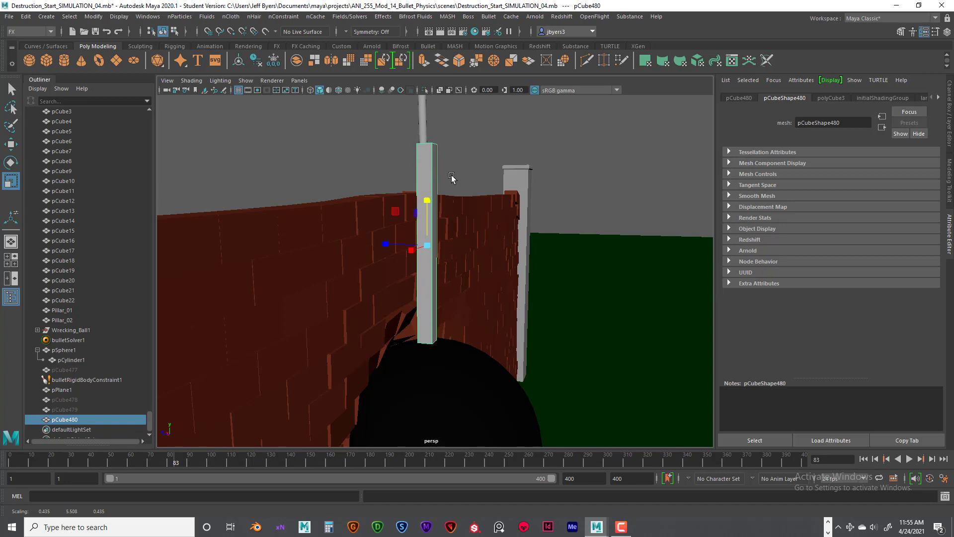
{"action": "left_click_drag", "start_coordinate": [485, 215], "coordinate": [440, 224], "text": "alt"}
{"action": "scroll", "coordinate": [440, 225], "scroll_direction": "down", "scroll_amount": 5}
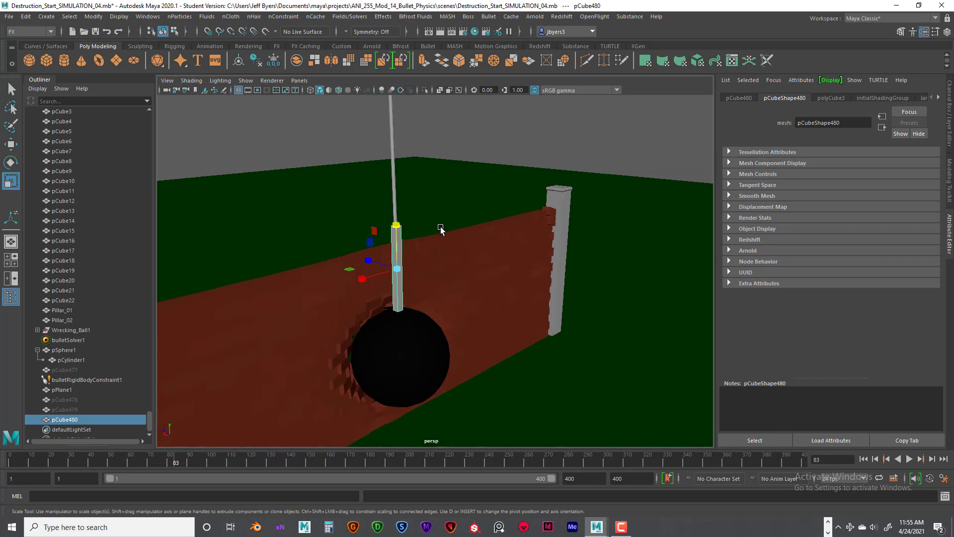
{"action": "scroll", "coordinate": [442, 258], "scroll_direction": "up", "scroll_amount": 4}
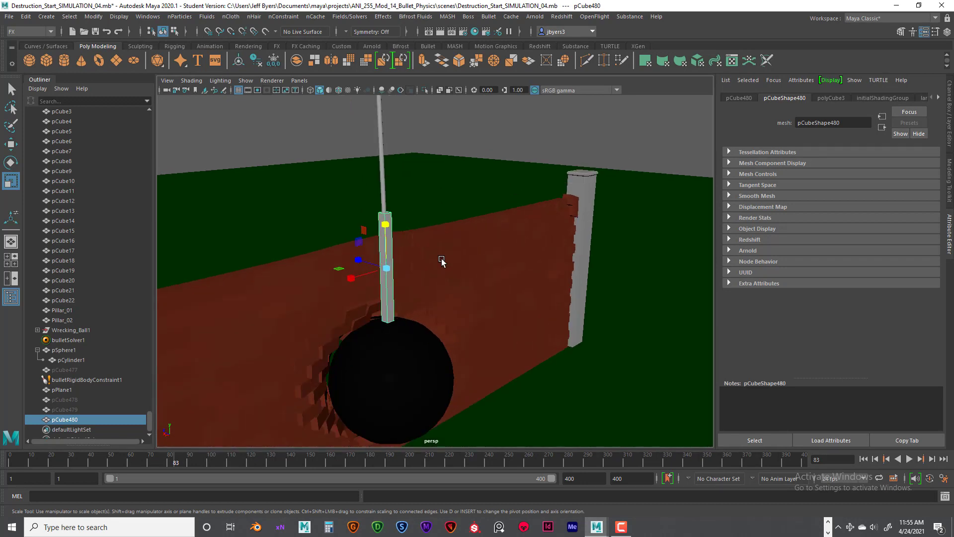
{"action": "scroll", "coordinate": [432, 175], "scroll_direction": "up", "scroll_amount": 1}
{"action": "middle_click_drag", "start_coordinate": [431, 175], "coordinate": [442, 196], "text": "alt"}
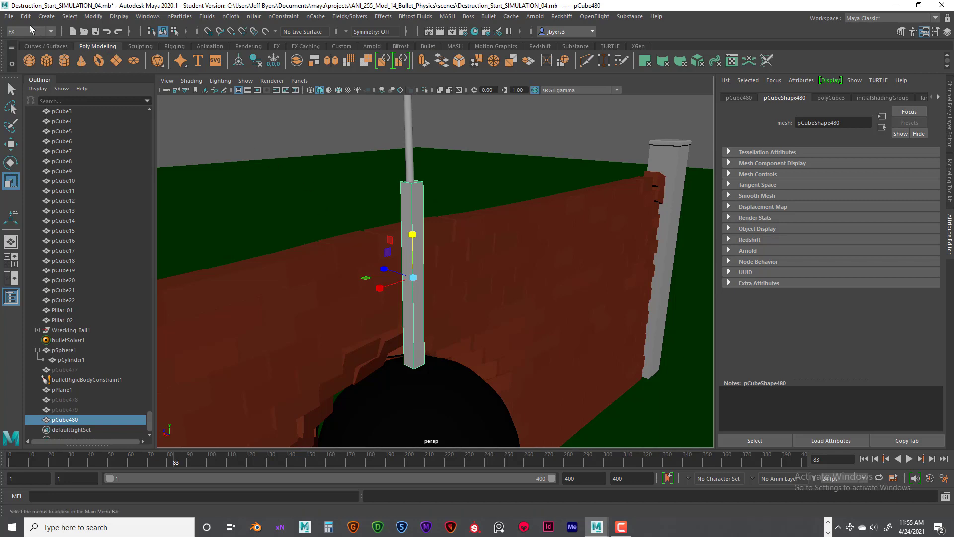
- Save the scene as Destruction_Start_SIMULATION_05, accepting the student version notice
{"action": "left_click", "coordinate": [9, 17]}
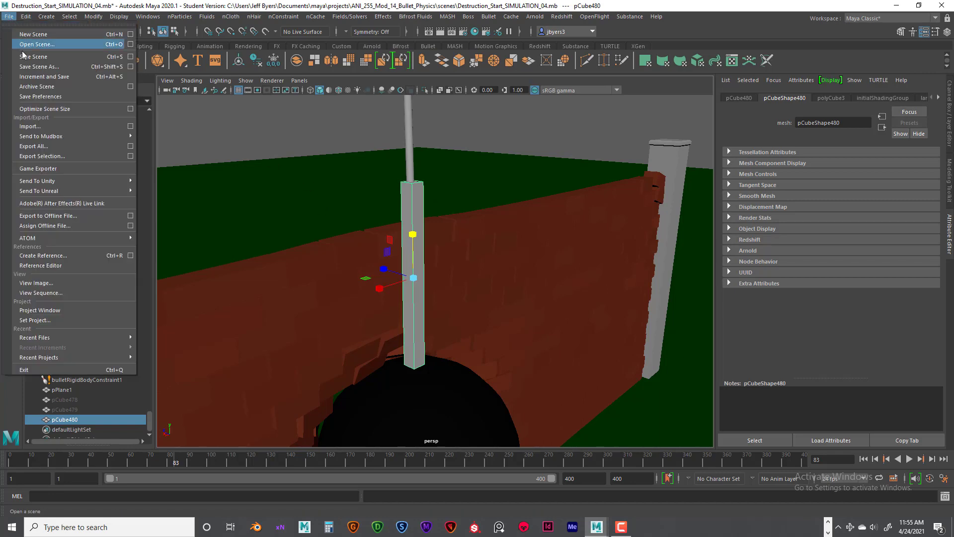
{"action": "left_click", "coordinate": [39, 67]}
{"action": "left_click", "coordinate": [161, 347]}
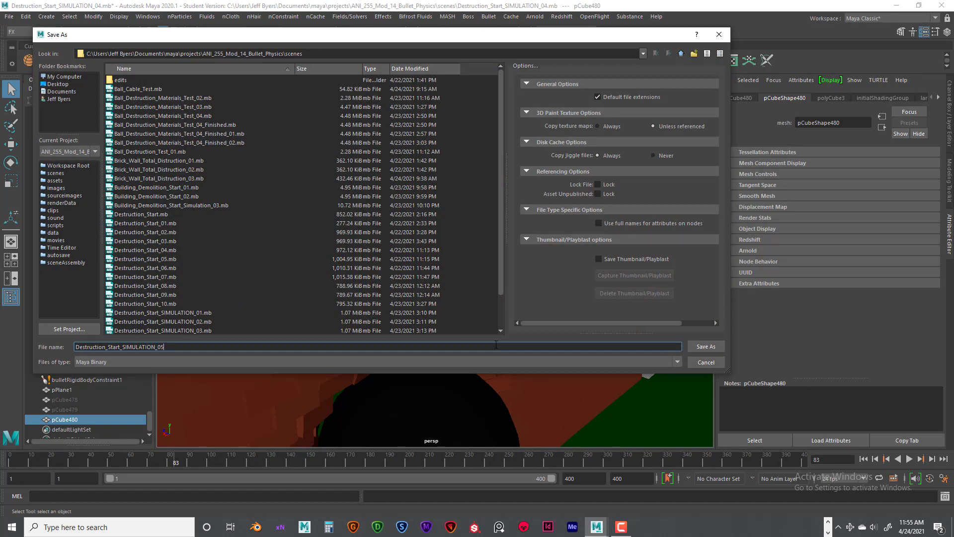
{"action": "type", "text": "5"}
{"action": "left_click", "coordinate": [705, 346]}
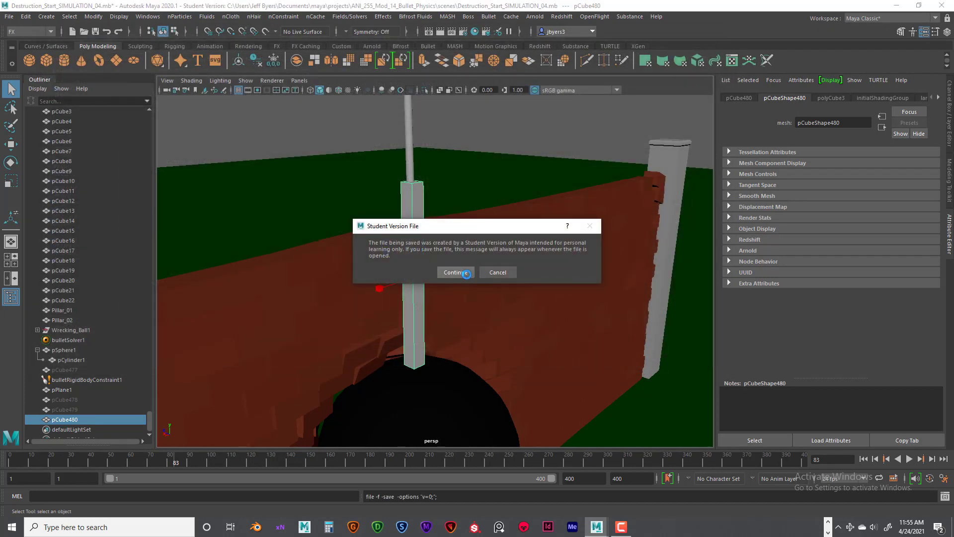
{"action": "left_click", "coordinate": [466, 273]}
- Parent the block pCube480 to the chain cylinder pCylinder1
{"action": "key", "text": "r"}
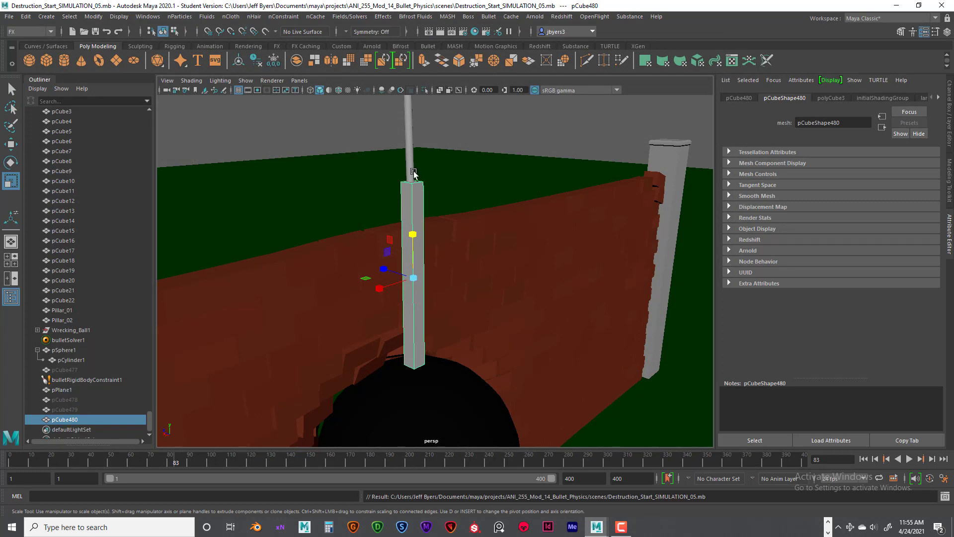
{"action": "left_click_drag", "start_coordinate": [69, 360], "coordinate": [84, 346]}
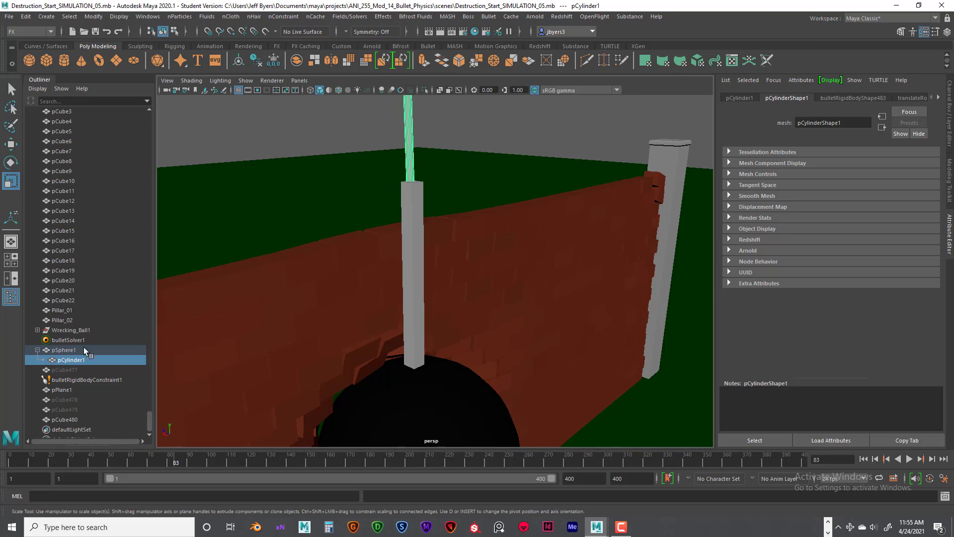
{"action": "left_click", "coordinate": [63, 420]}
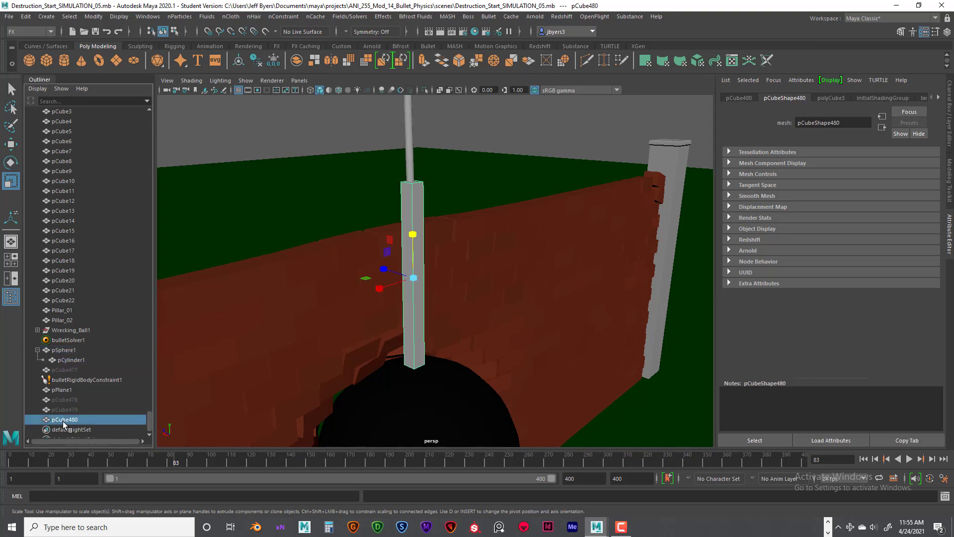
{"action": "left_click_drag", "start_coordinate": [63, 422], "coordinate": [69, 362]}
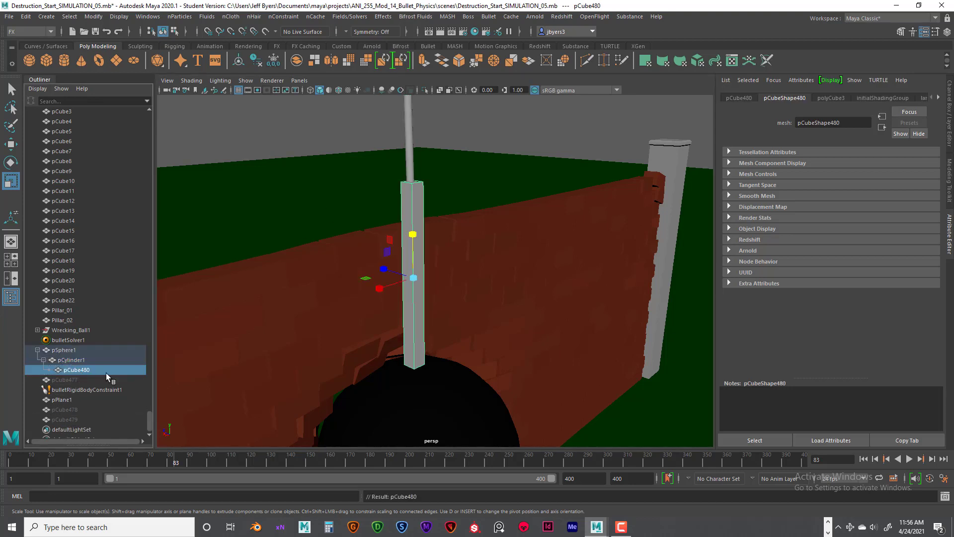
- Play the simulation from the first frame twice and examine how the parented block moves with the ball at the wall
{"action": "scroll", "coordinate": [618, 371], "scroll_direction": "down", "scroll_amount": 7}
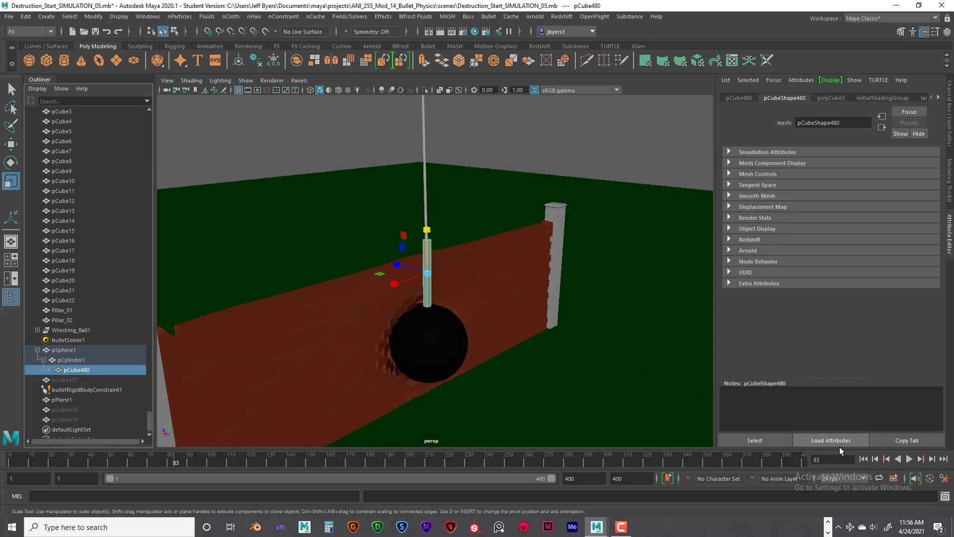
{"action": "left_click", "coordinate": [864, 458]}
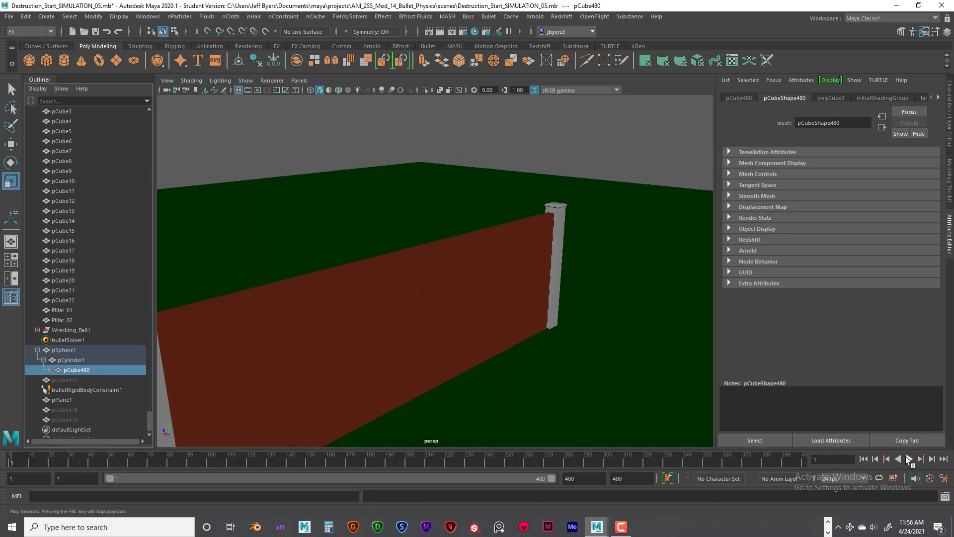
{"action": "left_click", "coordinate": [908, 460]}
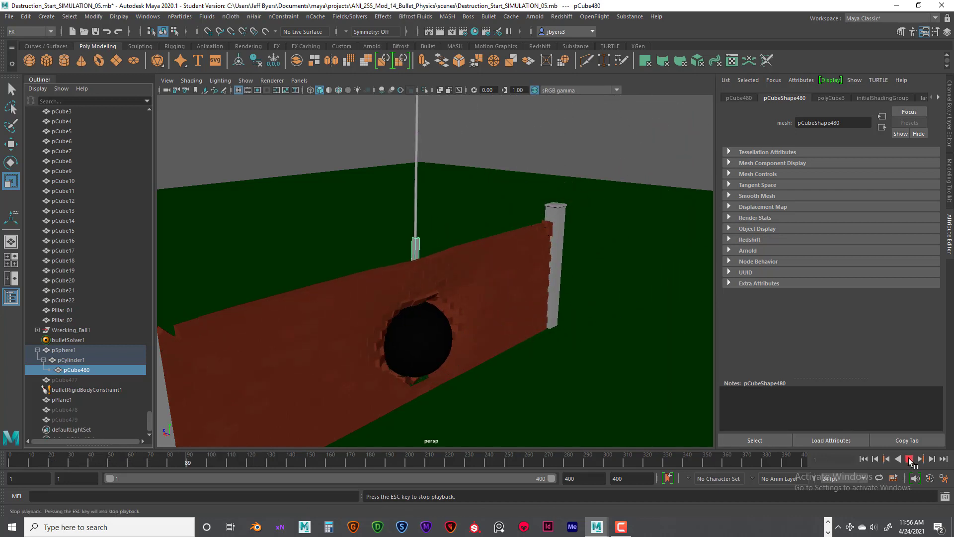
{"action": "left_click", "coordinate": [909, 459]}
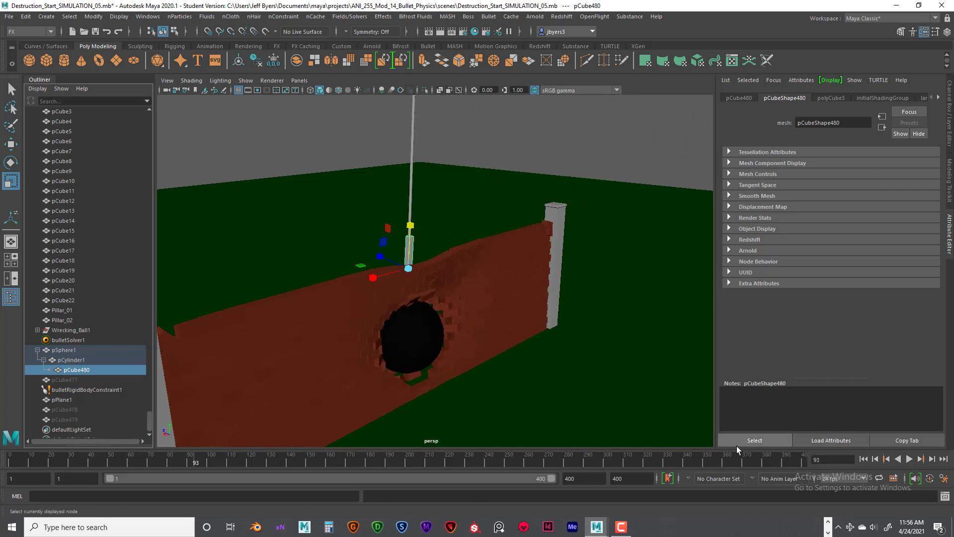
{"action": "left_click", "coordinate": [863, 459]}
{"action": "left_click", "coordinate": [905, 459]}
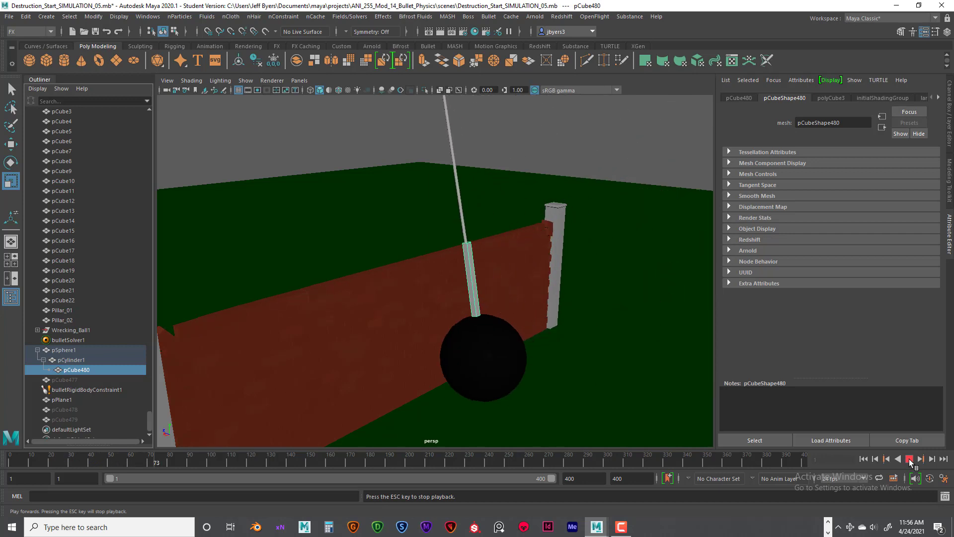
{"action": "left_click", "coordinate": [909, 459]}
{"action": "scroll", "coordinate": [518, 308], "scroll_direction": "up", "scroll_amount": 2}
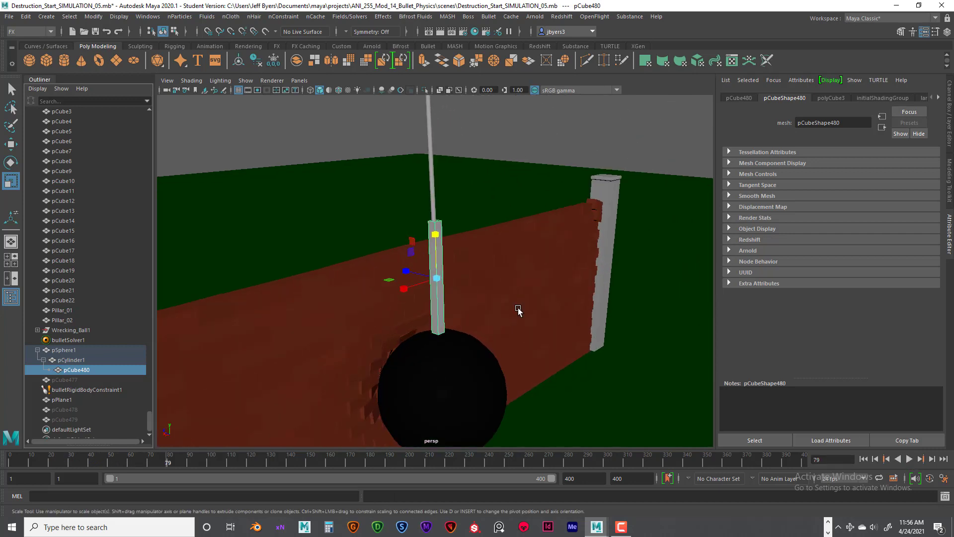
{"action": "scroll", "coordinate": [517, 308], "scroll_direction": "up", "scroll_amount": 2}
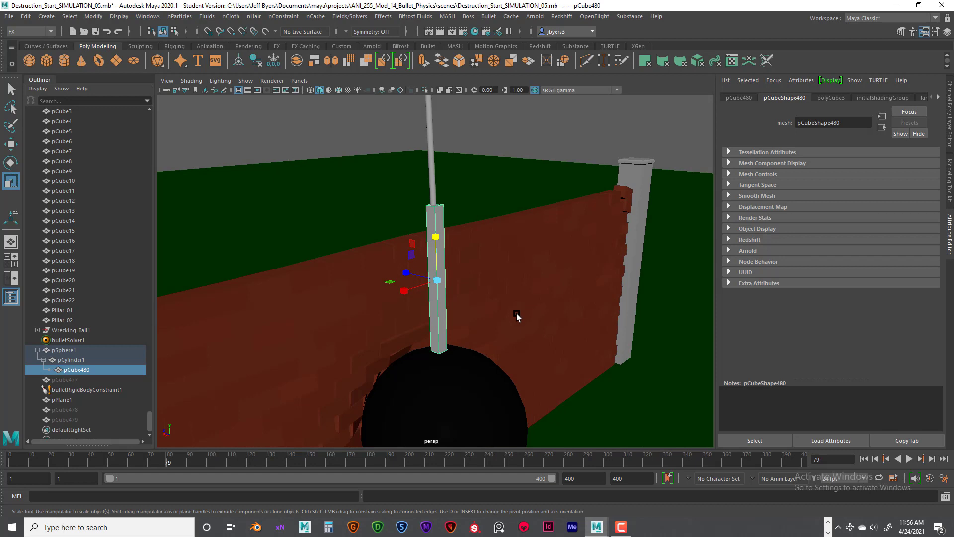
- Make the block pCube480 an active Bullet rigid body with a Box collider, auto fit and Dynamic Rigid Body type
{"action": "left_click_drag", "start_coordinate": [515, 316], "coordinate": [615, 298], "text": "alt"}
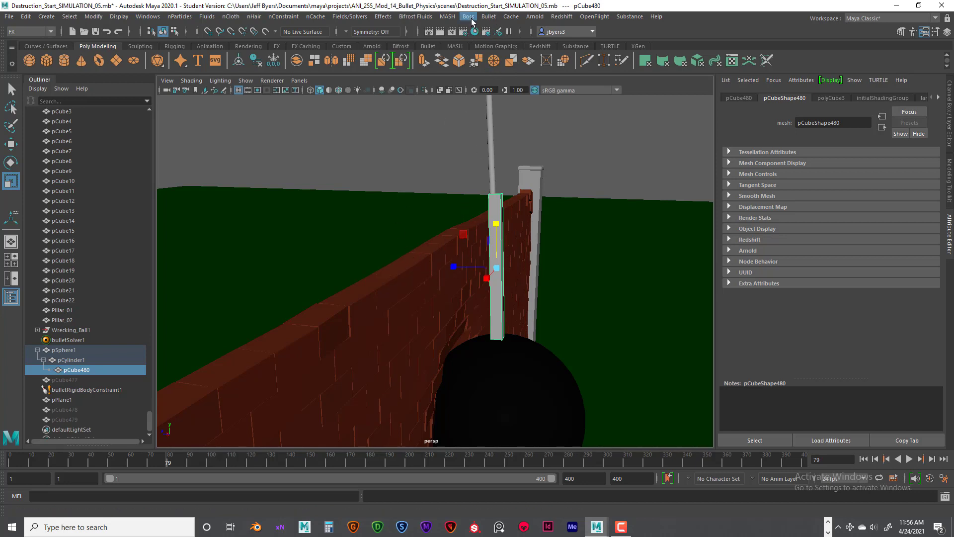
{"action": "left_click", "coordinate": [488, 17]}
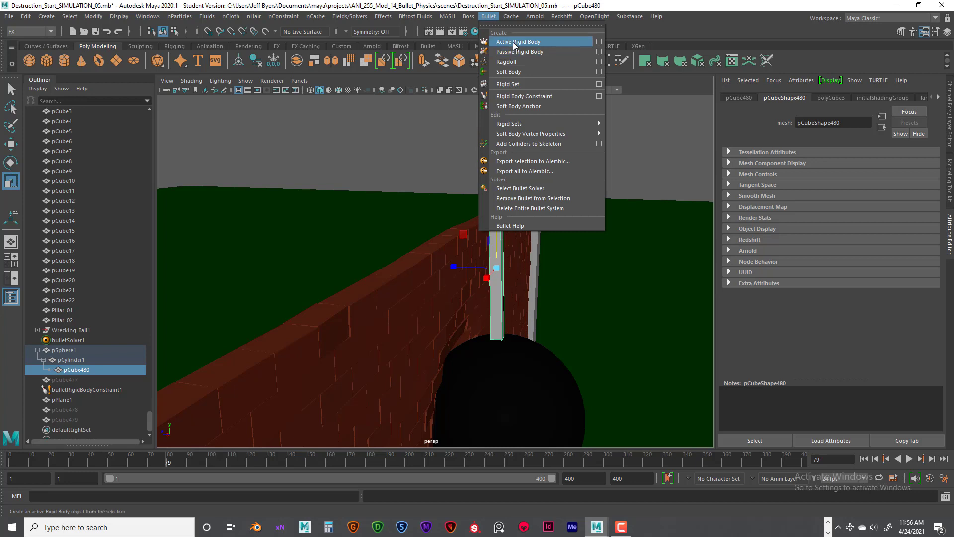
{"action": "left_click", "coordinate": [598, 42]}
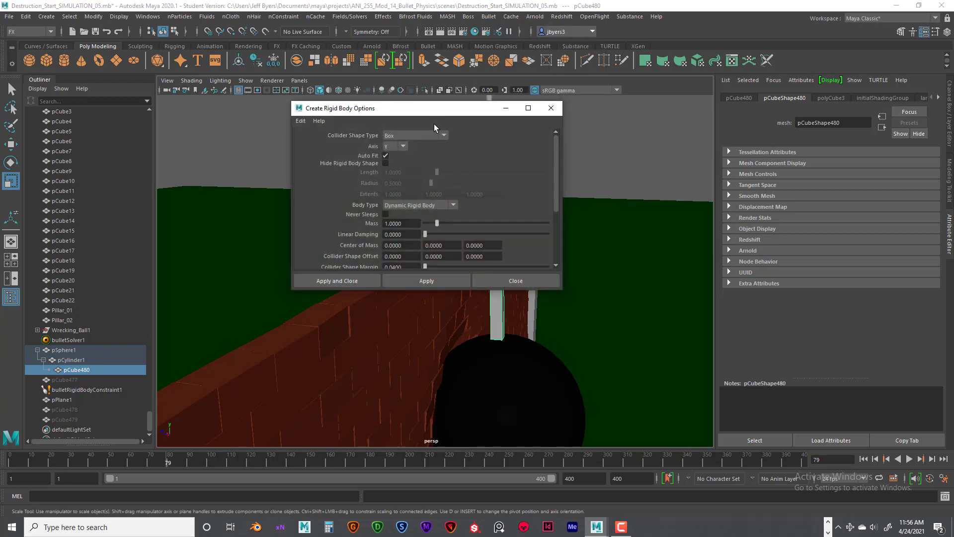
{"action": "left_click", "coordinate": [348, 278]}
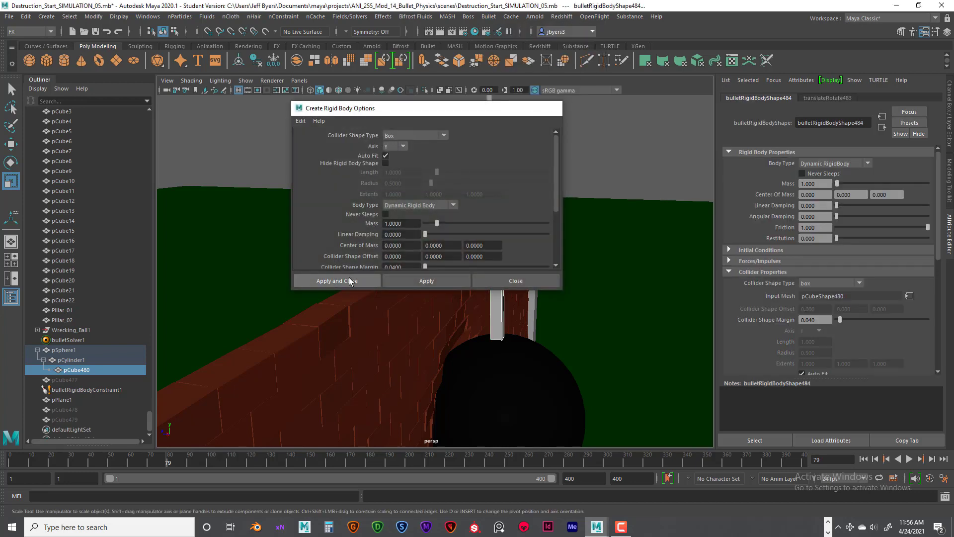
- Replay the simulation twice from the first frame, viewing the wall's far side, to check the block's effect, then rewind
{"action": "left_click", "coordinate": [864, 459]}
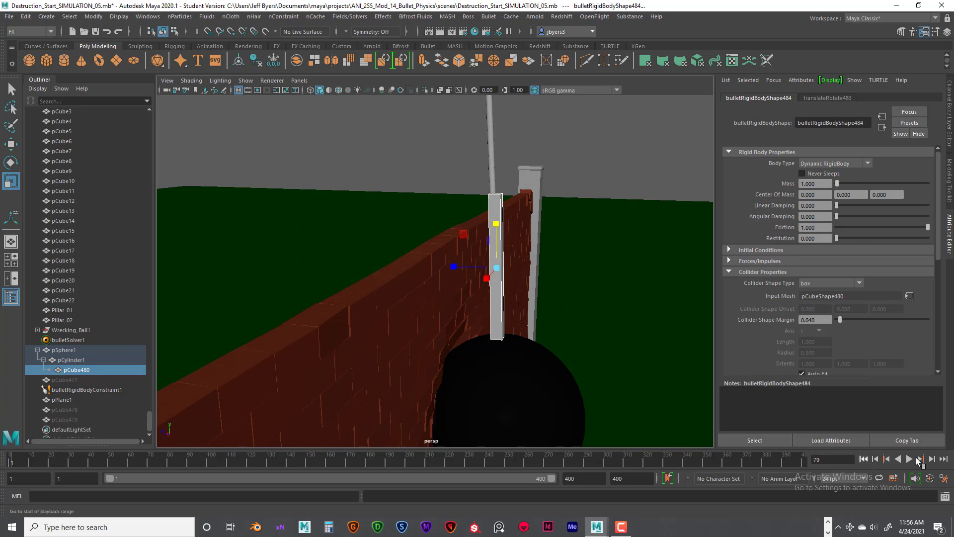
{"action": "scroll", "coordinate": [672, 328], "scroll_direction": "down", "scroll_amount": 5}
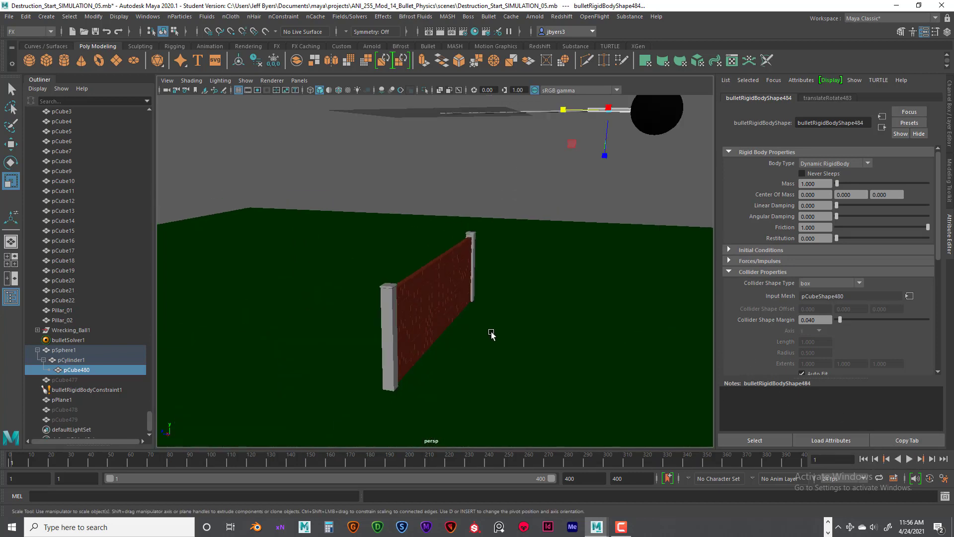
{"action": "left_click_drag", "start_coordinate": [491, 334], "coordinate": [621, 304], "text": "alt"}
{"action": "left_click", "coordinate": [648, 208]}
{"action": "left_click", "coordinate": [909, 459]}
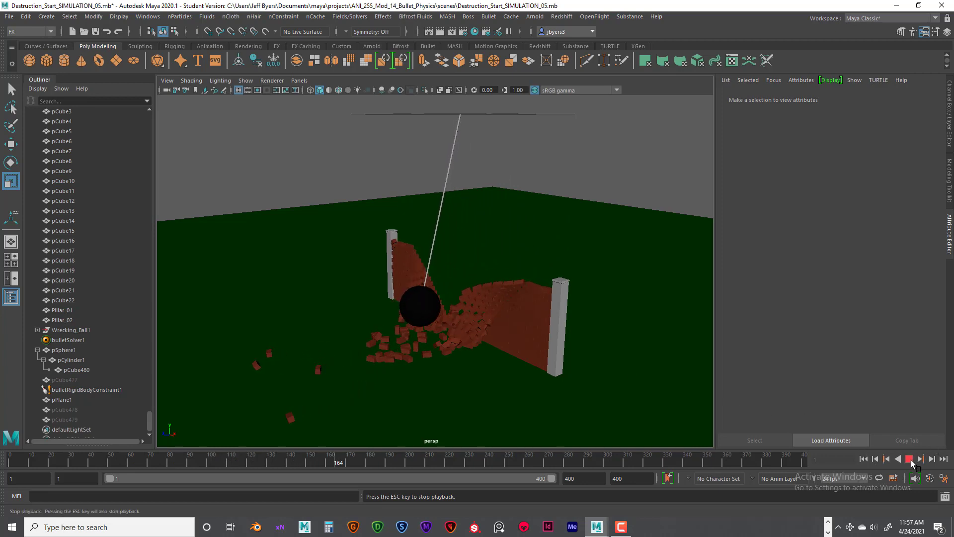
{"action": "key", "text": "Escape"}
{"action": "left_click", "coordinate": [873, 460]}
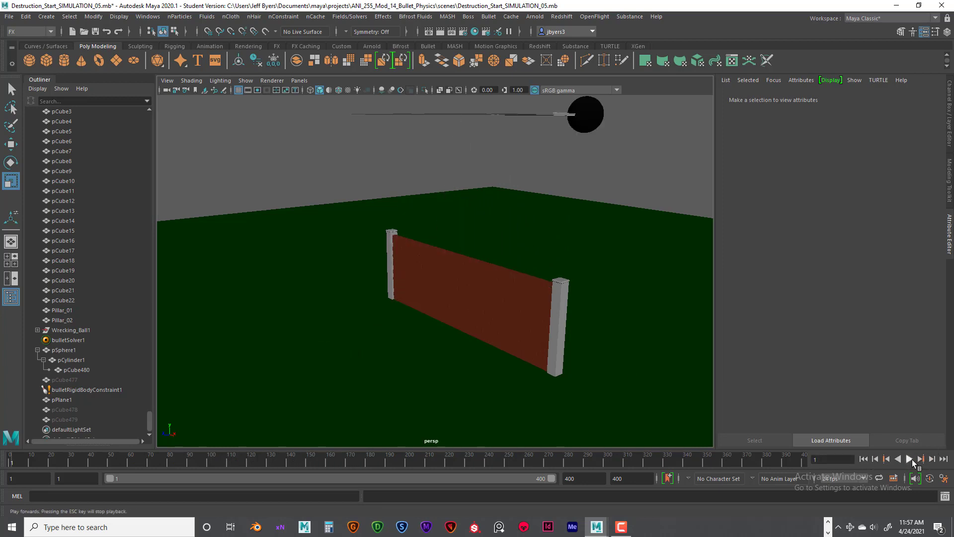
{"action": "left_click", "coordinate": [909, 458]}
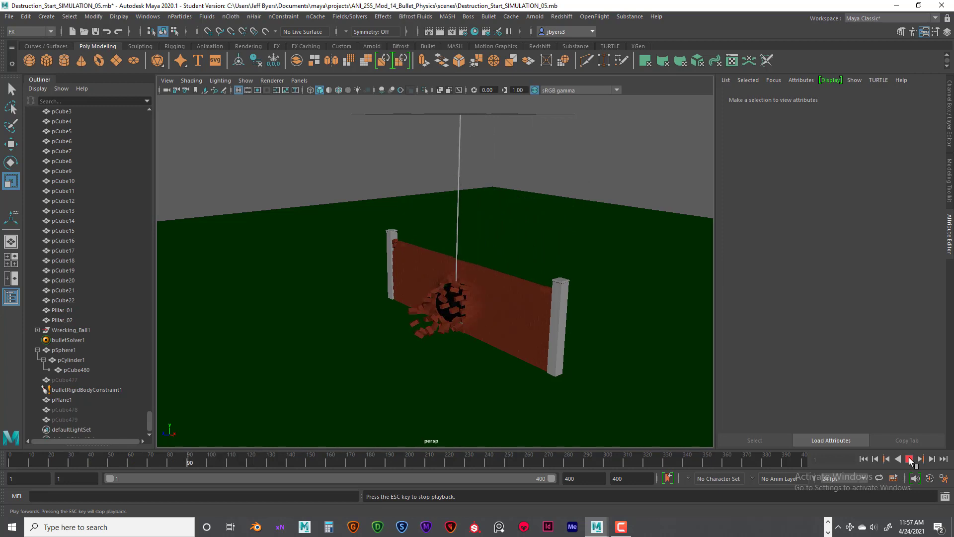
{"action": "left_click", "coordinate": [909, 459]}
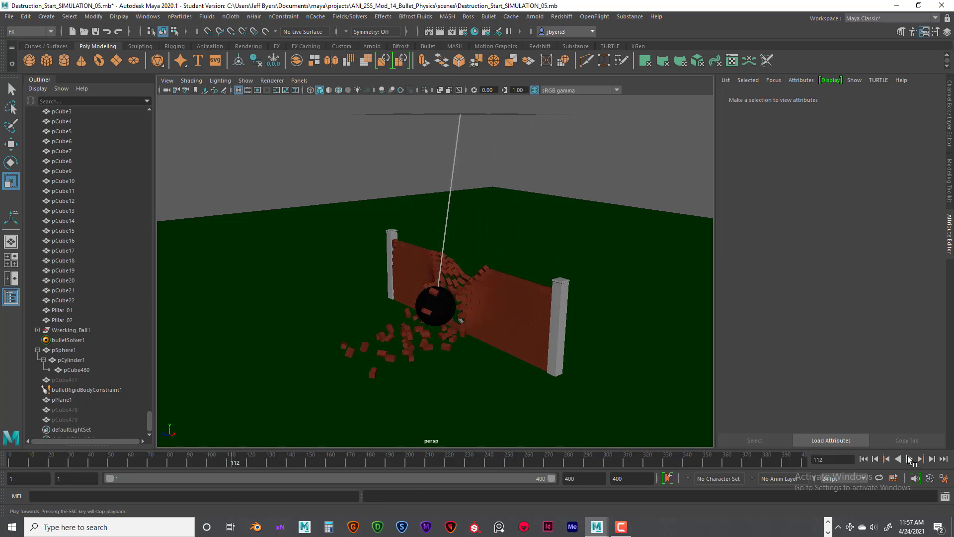
{"action": "left_click", "coordinate": [862, 458]}
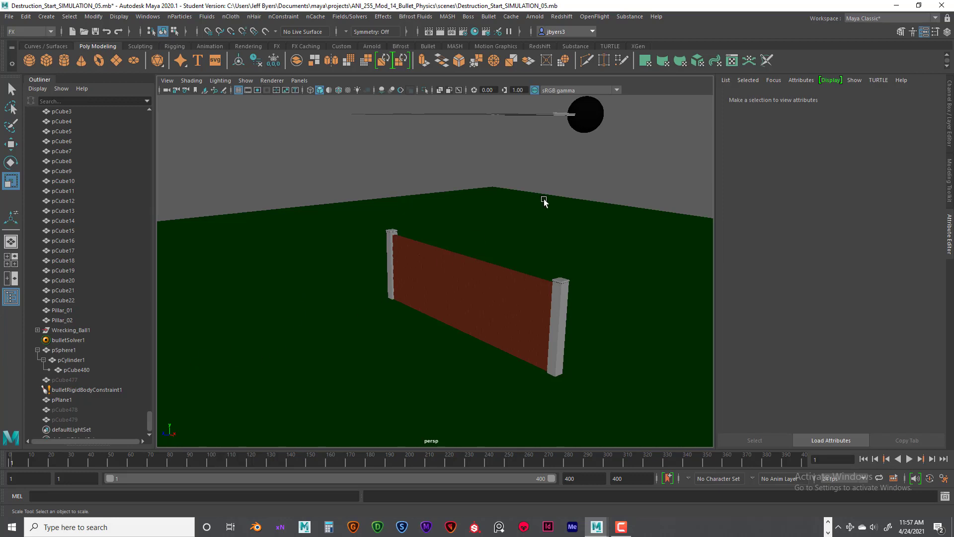
- Select the block pCube480 and open its rigid body attributes, checking the available body types
{"action": "left_click", "coordinate": [569, 117]}
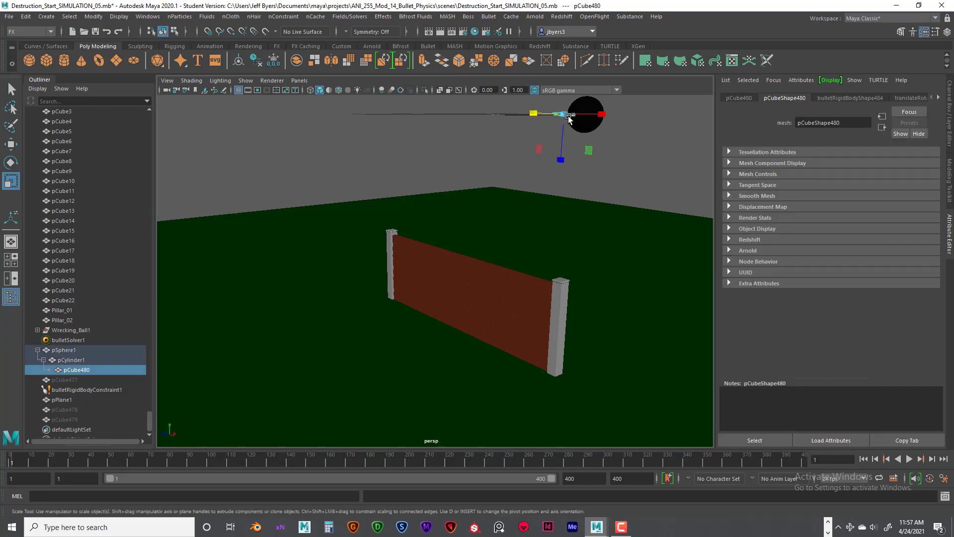
{"action": "left_click", "coordinate": [849, 98]}
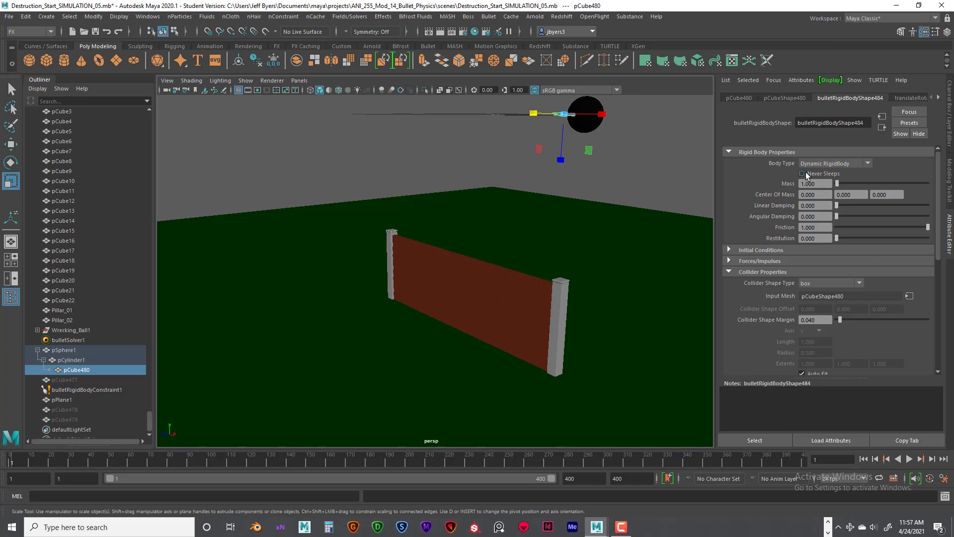
{"action": "left_click", "coordinate": [867, 163]}
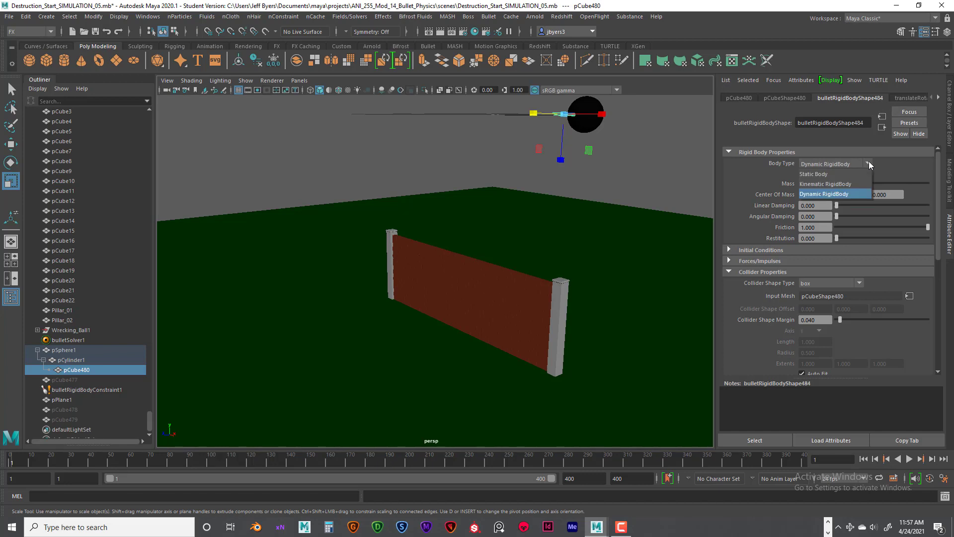
{"action": "left_click", "coordinate": [886, 159]}
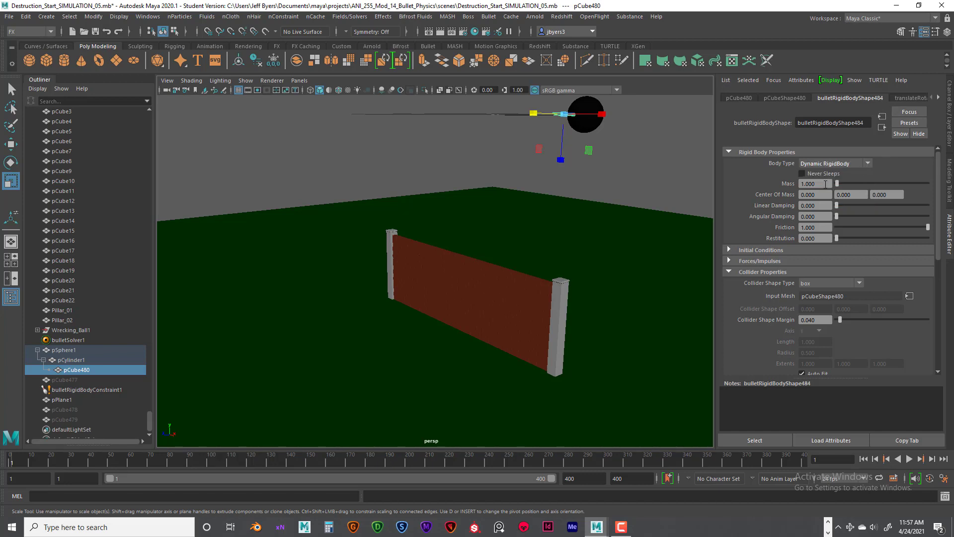
{"action": "right_click", "coordinate": [786, 182]}
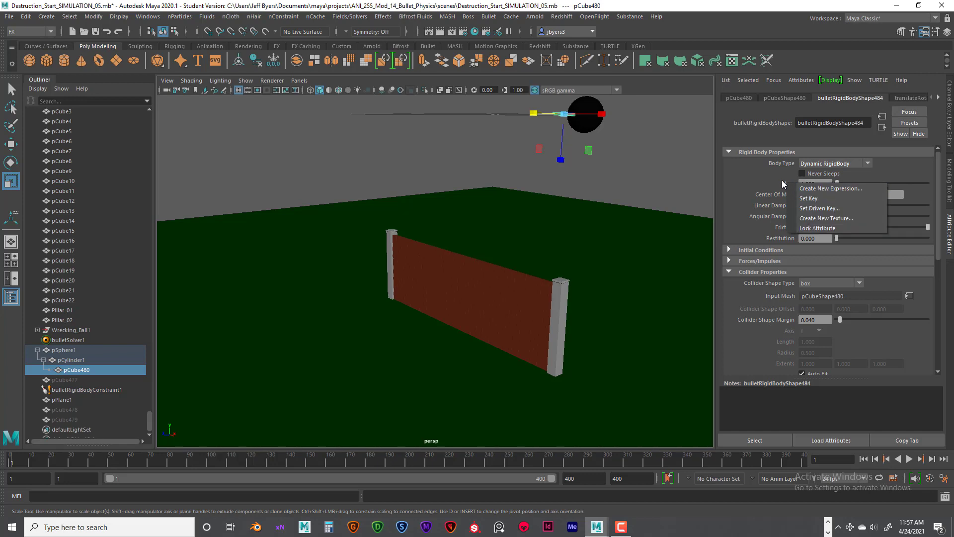
{"action": "left_click", "coordinate": [781, 180]}
{"action": "right_click", "coordinate": [809, 186]}
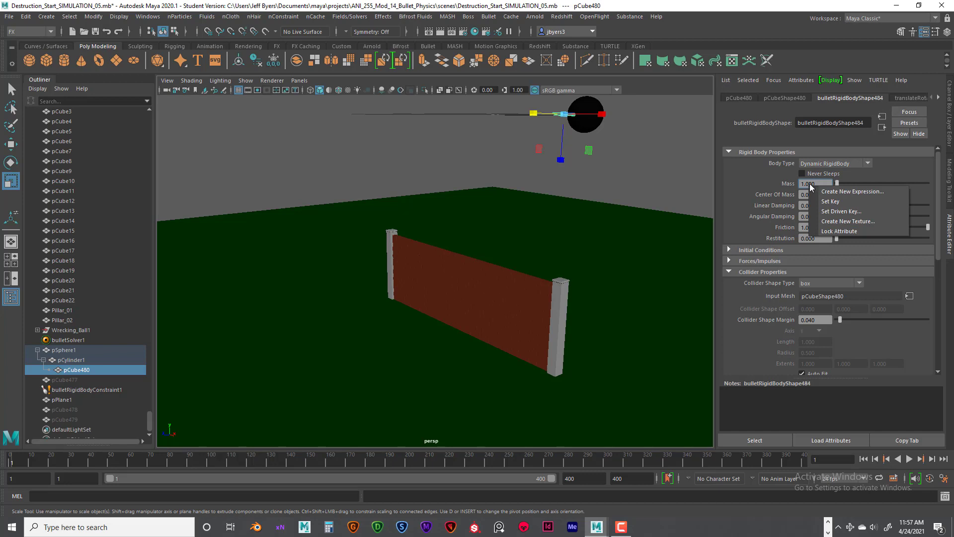
{"action": "left_click", "coordinate": [785, 177]}
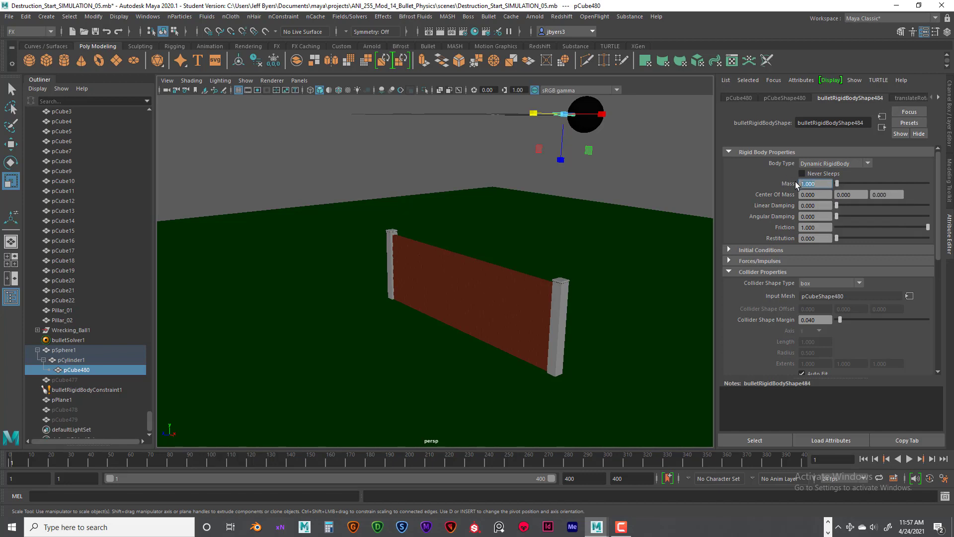
- Set the block's rigid body mass to 0 and key it at frame 1
{"action": "type", "text": "0"}
{"action": "key", "text": "Return"}
{"action": "right_click", "coordinate": [783, 183]}
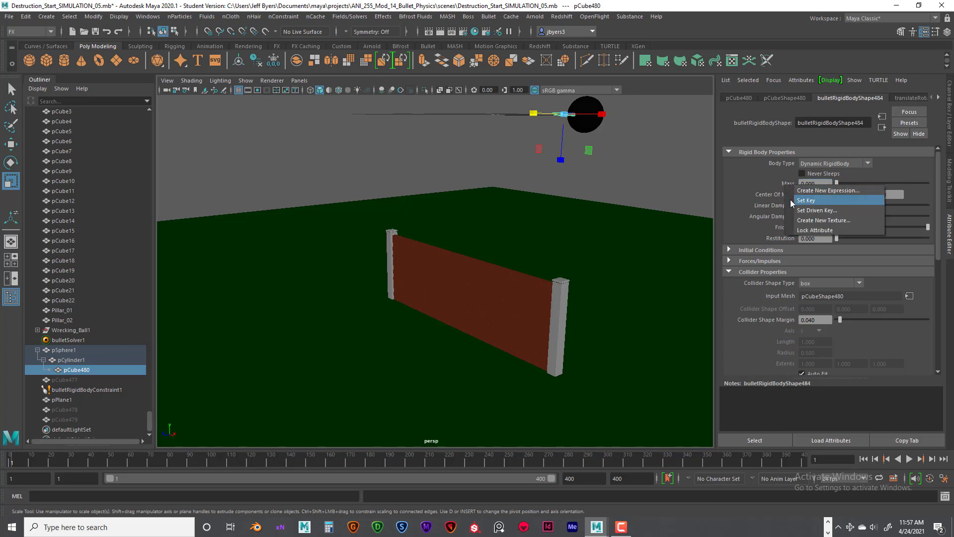
{"action": "left_click", "coordinate": [806, 201]}
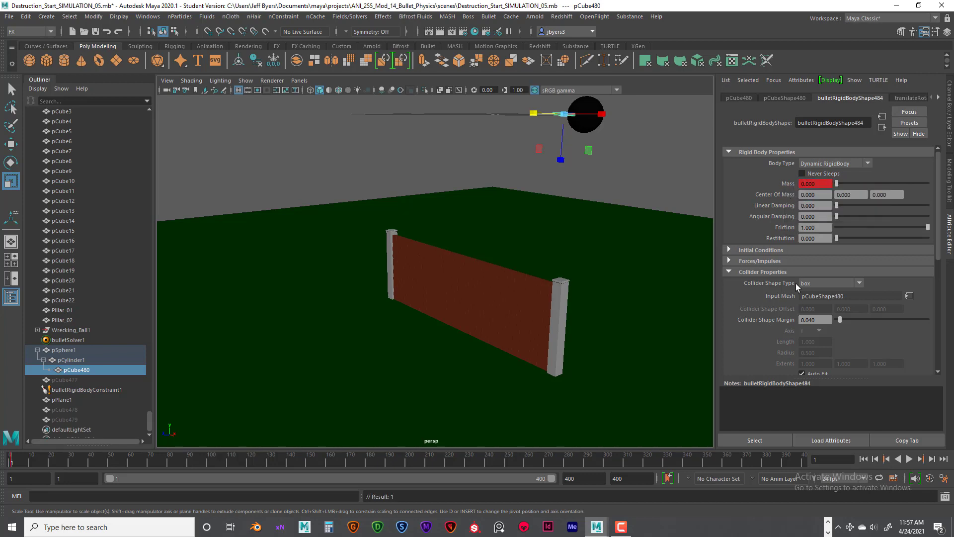
- Play the simulation from the start up to the ball's impact with the wall, stopping at frame 78
{"action": "left_click", "coordinate": [909, 459]}
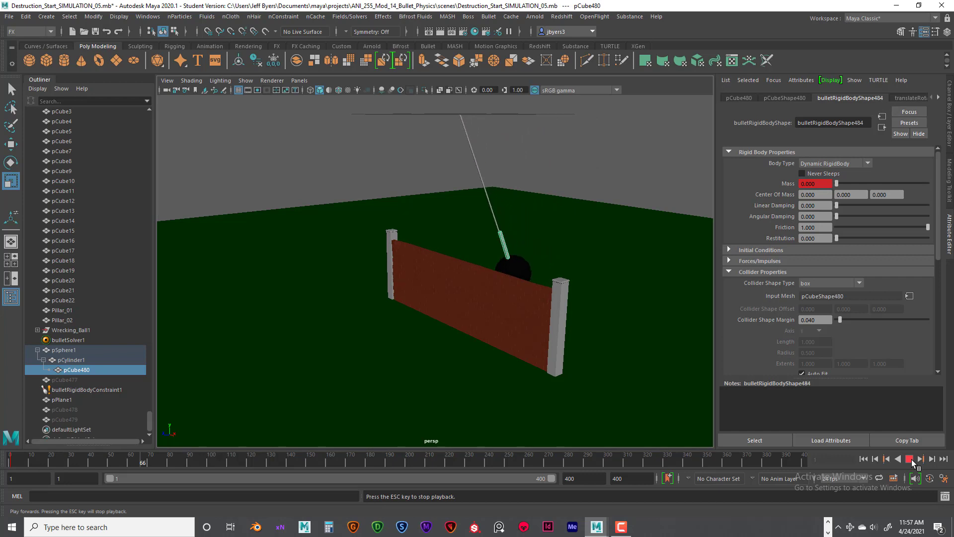
{"action": "left_click", "coordinate": [909, 459]}
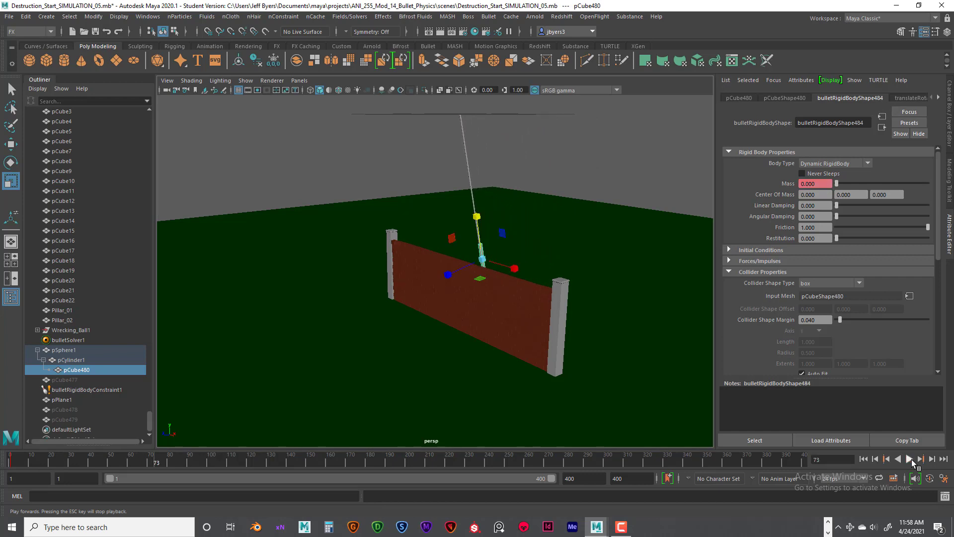
{"action": "left_click", "coordinate": [864, 460]}
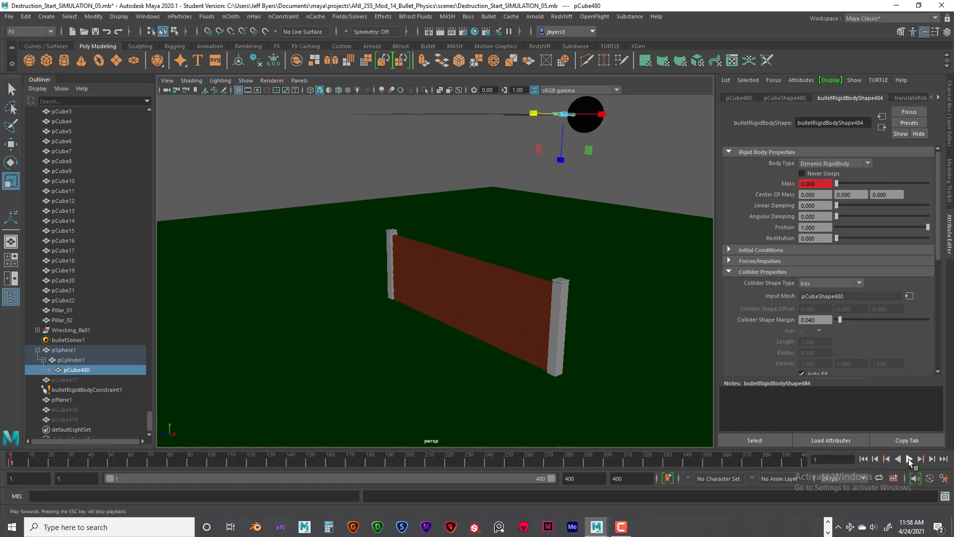
{"action": "left_click", "coordinate": [909, 459]}
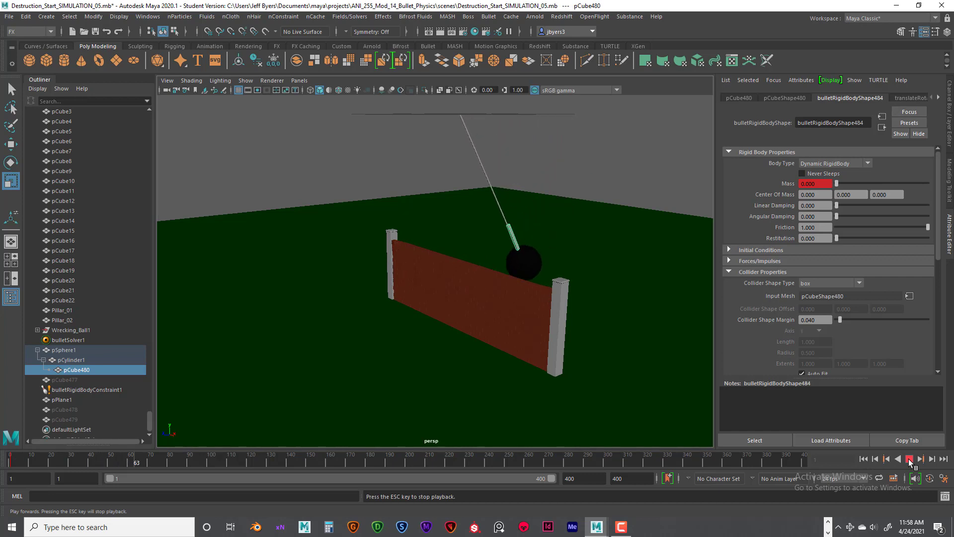
{"action": "left_click", "coordinate": [909, 459]}
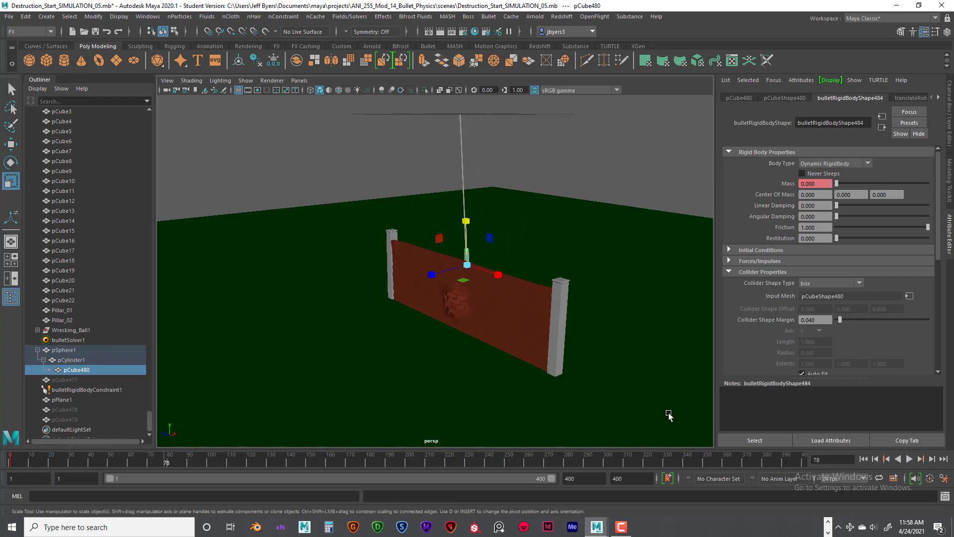
- Key the block's rigid body mass of 0 at frame 78, just as the ball pushes into the wall
{"action": "left_click_drag", "start_coordinate": [623, 334], "coordinate": [575, 335], "text": "alt"}
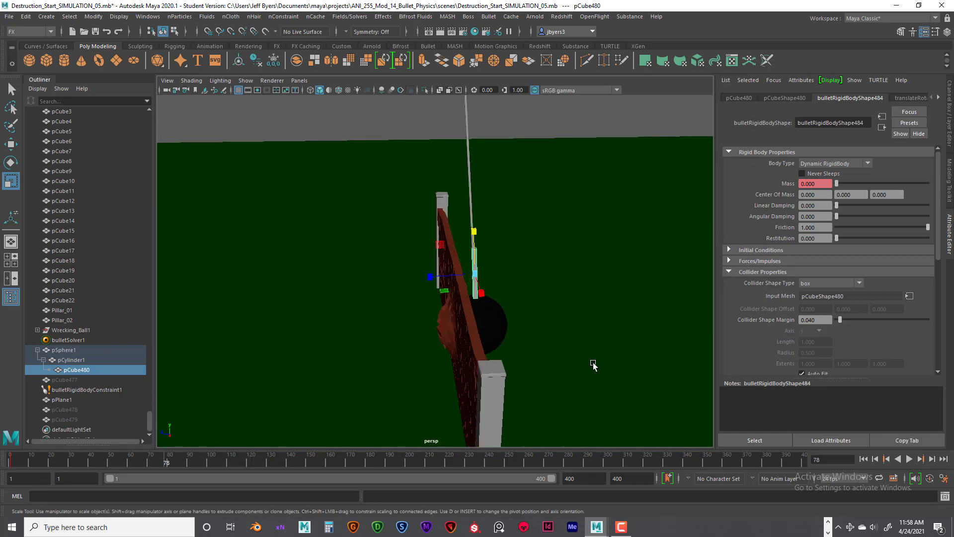
{"action": "right_click", "coordinate": [788, 183]}
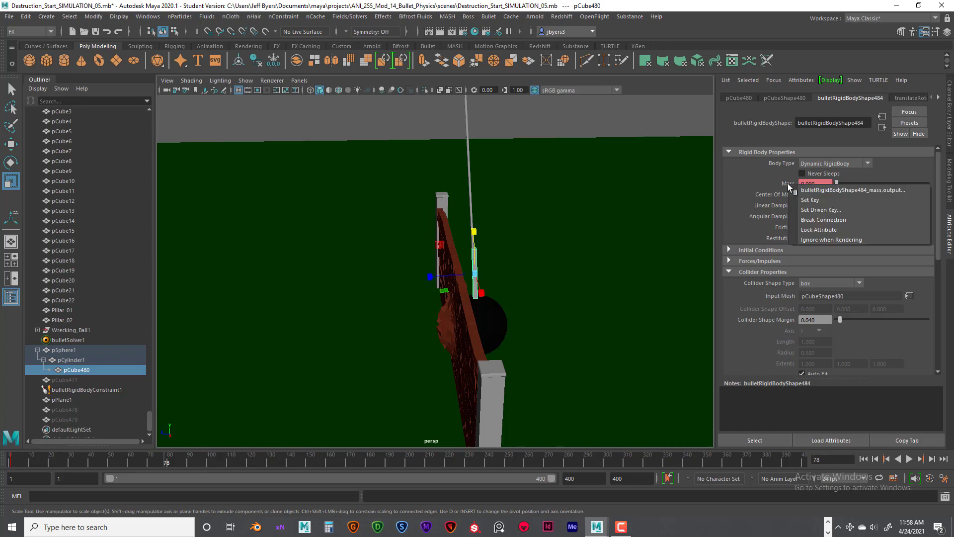
{"action": "left_click", "coordinate": [805, 200]}
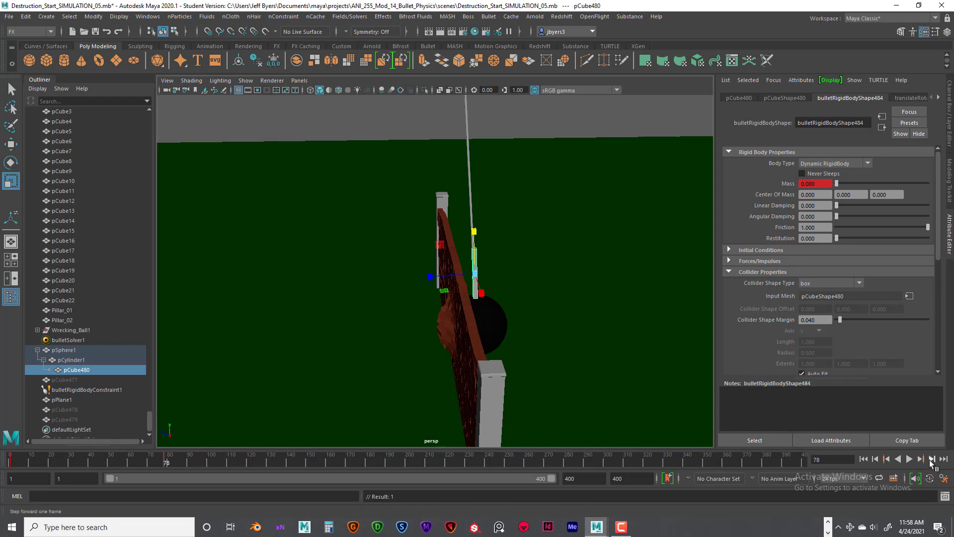
- Step from frame 78 to frame 81 and play the simulation onward to examine how the block behaves after the impact
{"action": "left_click", "coordinate": [933, 460]}
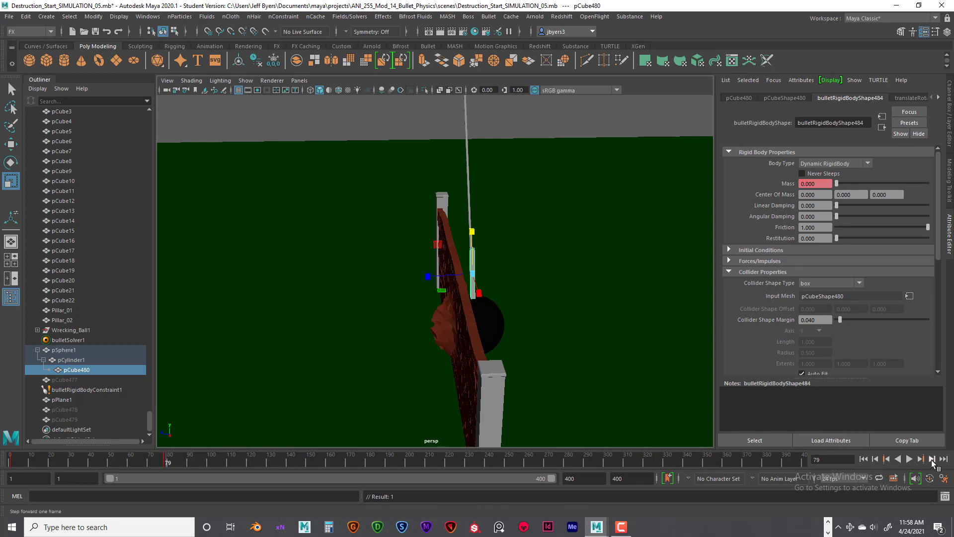
{"action": "left_click", "coordinate": [932, 459]}
{"action": "left_click", "coordinate": [932, 459]}
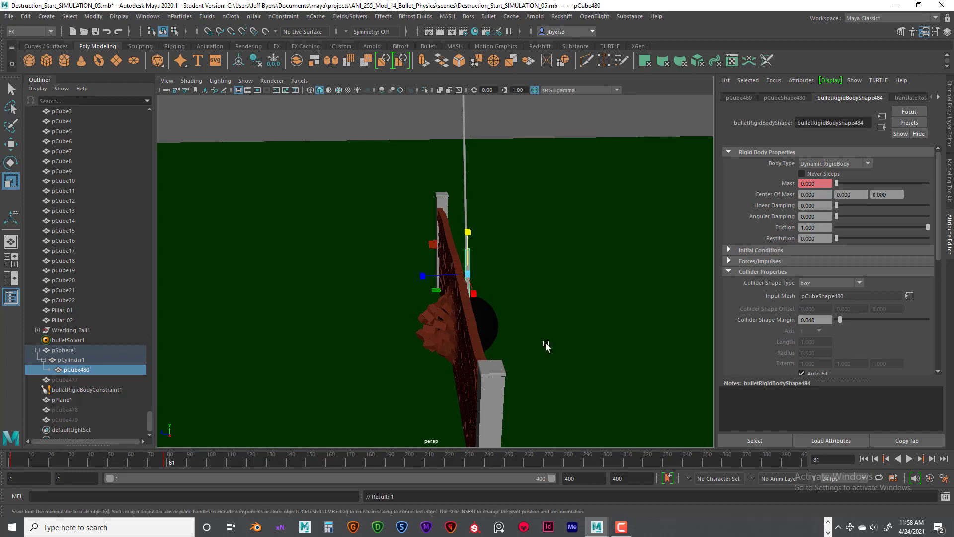
{"action": "left_click_drag", "start_coordinate": [545, 344], "coordinate": [536, 345], "text": "alt"}
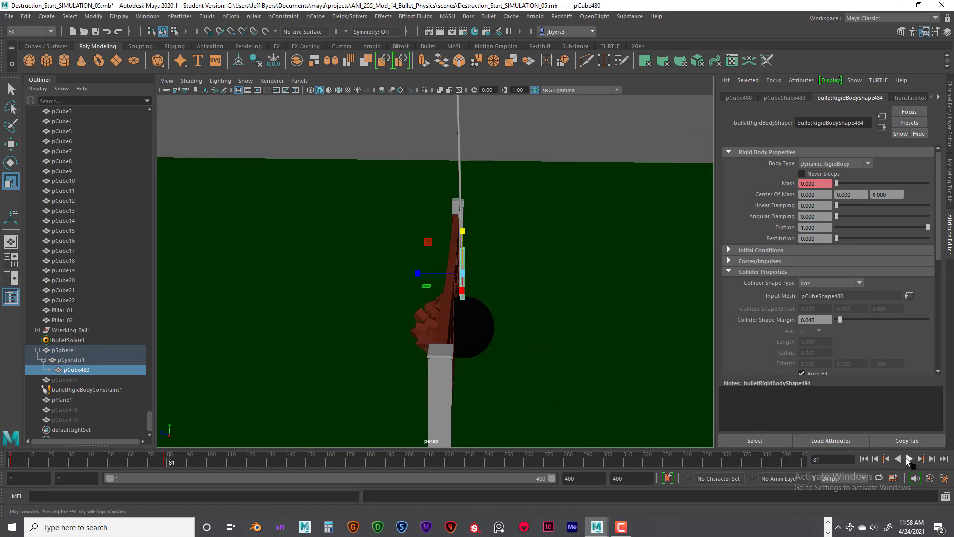
{"action": "left_click", "coordinate": [908, 459]}
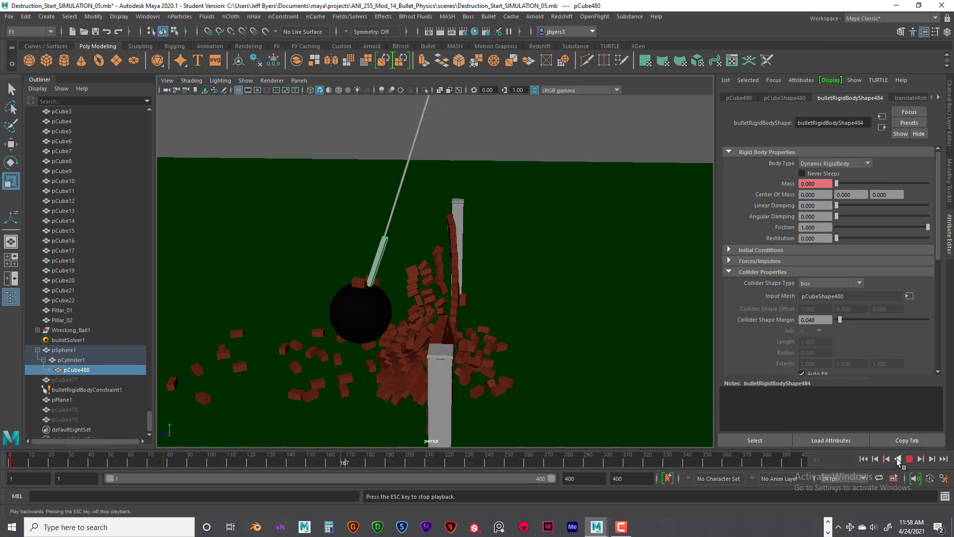
{"action": "left_click", "coordinate": [909, 460]}
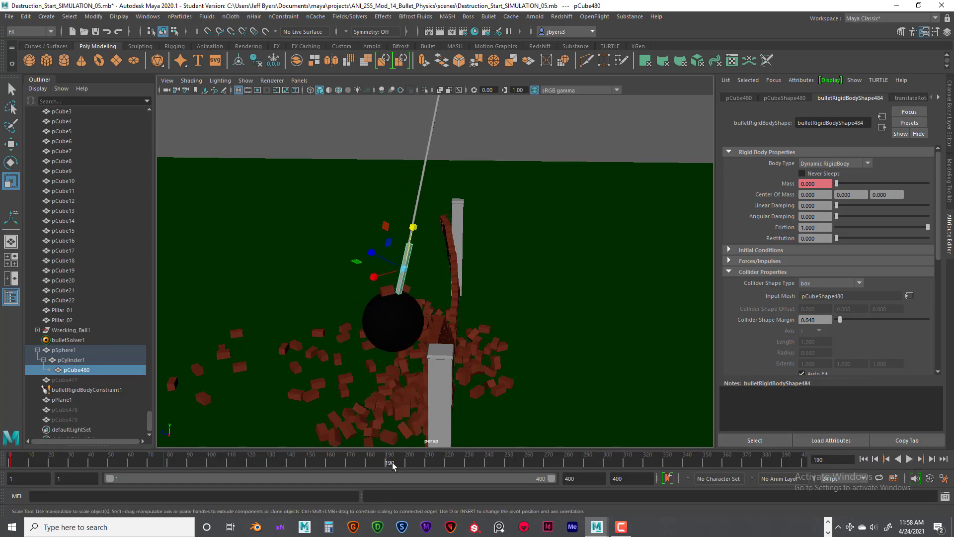
- Replay the simulation from the start and stop at frame 80, just as the ball pushes through the wall
{"action": "left_click_drag", "start_coordinate": [368, 459], "coordinate": [264, 458]}
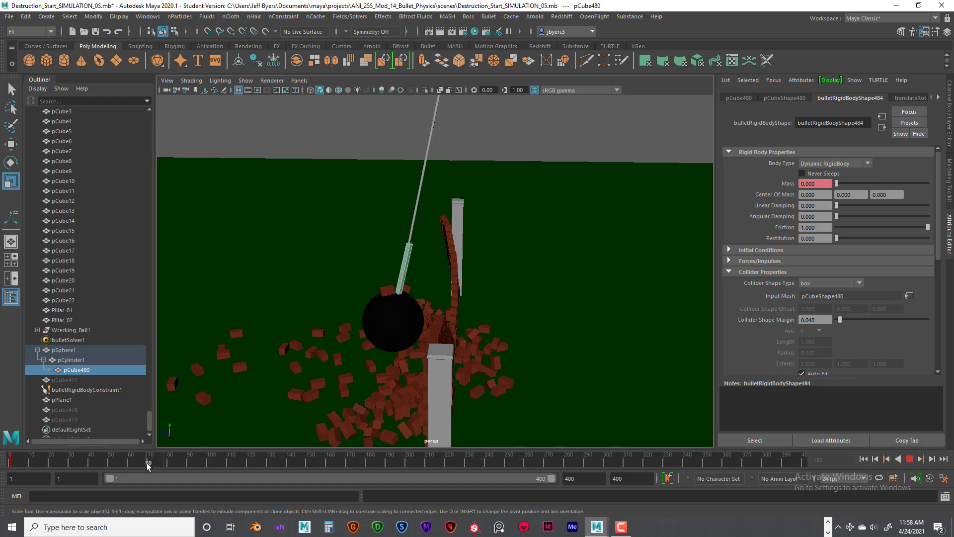
{"action": "left_click_drag", "start_coordinate": [147, 465], "coordinate": [148, 464]}
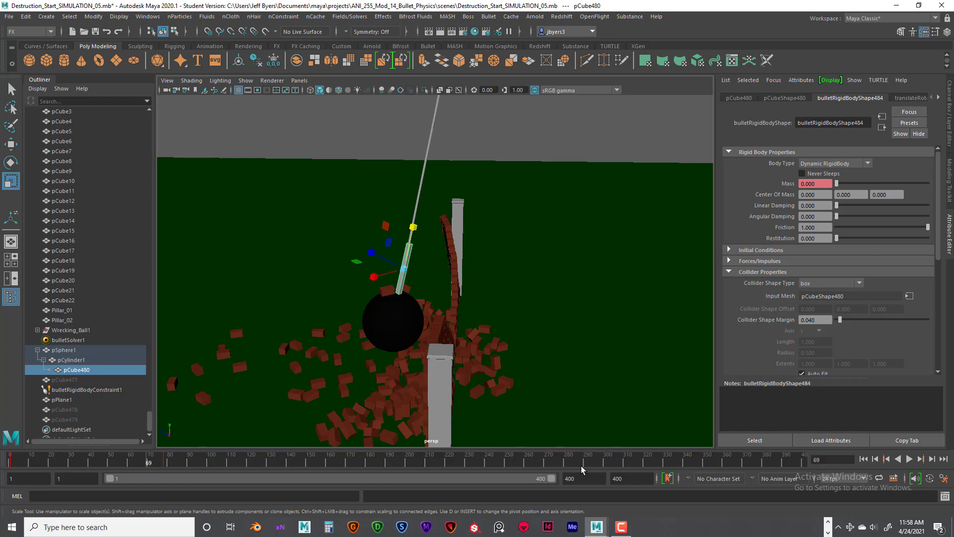
{"action": "left_click", "coordinate": [863, 458]}
{"action": "left_click", "coordinate": [910, 459]}
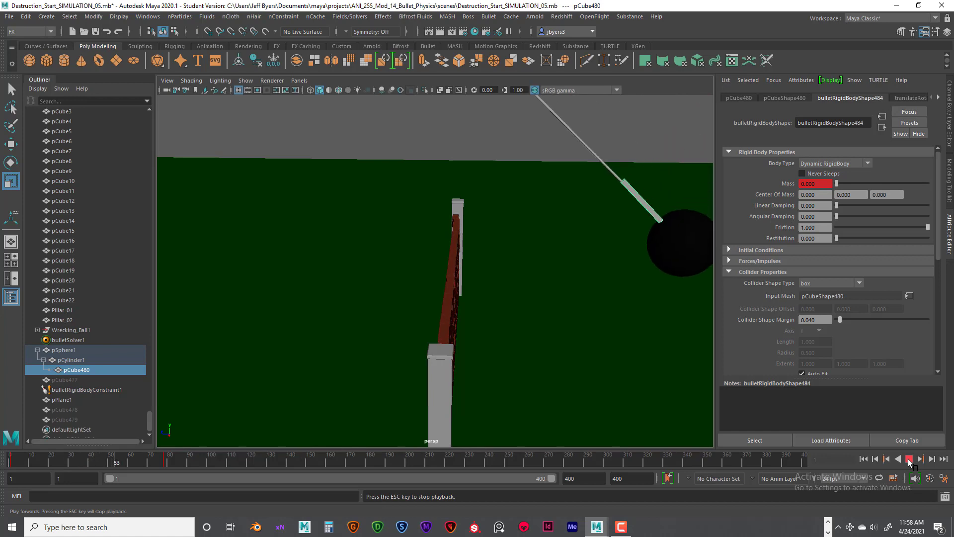
{"action": "left_click", "coordinate": [909, 459]}
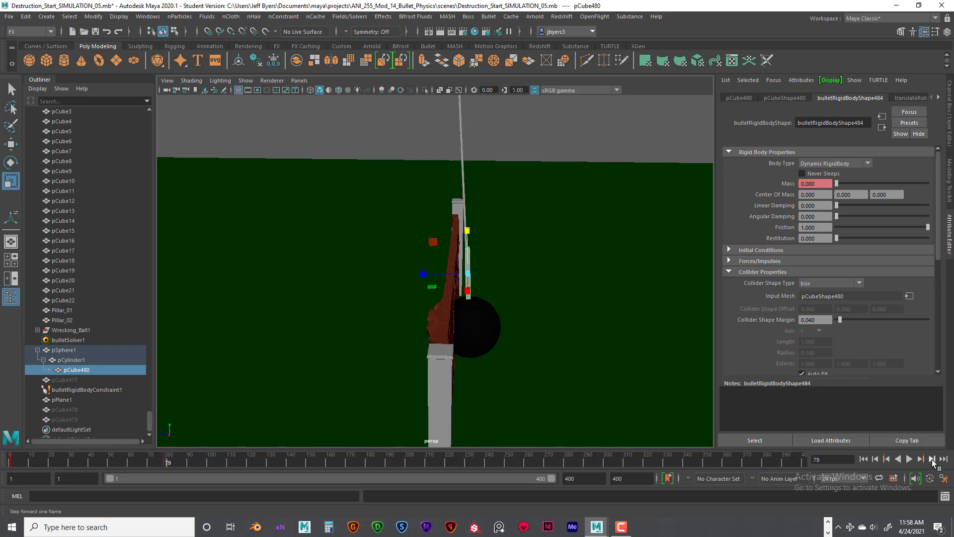
{"action": "left_click", "coordinate": [932, 460]}
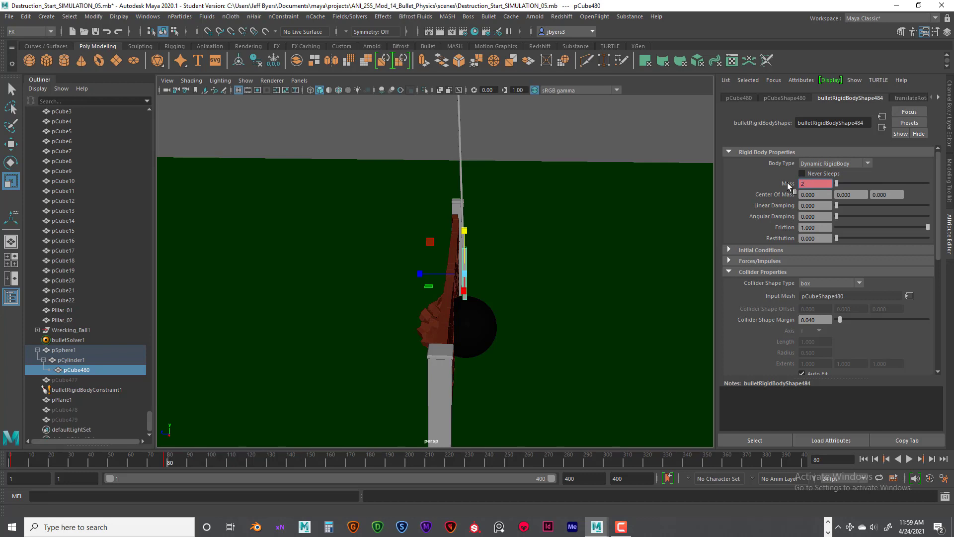
- Set the block's rigid body mass to 2 and key it at frame 80
{"action": "key", "text": "Return"}
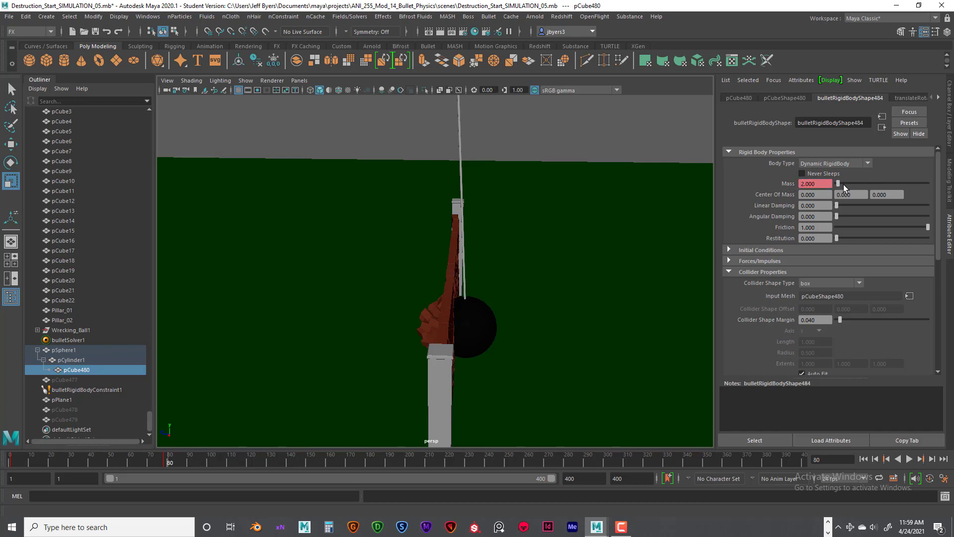
{"action": "right_click", "coordinate": [782, 184]}
{"action": "left_click", "coordinate": [789, 202]}
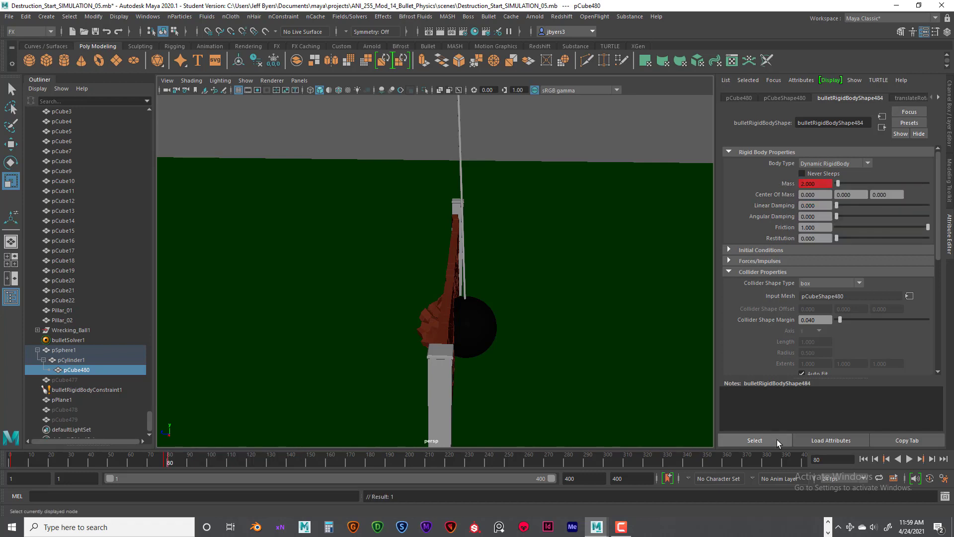
- Play the simulation from the start through the impact to check the keyed mass change, stopping at frame 123
{"action": "left_click", "coordinate": [864, 459]}
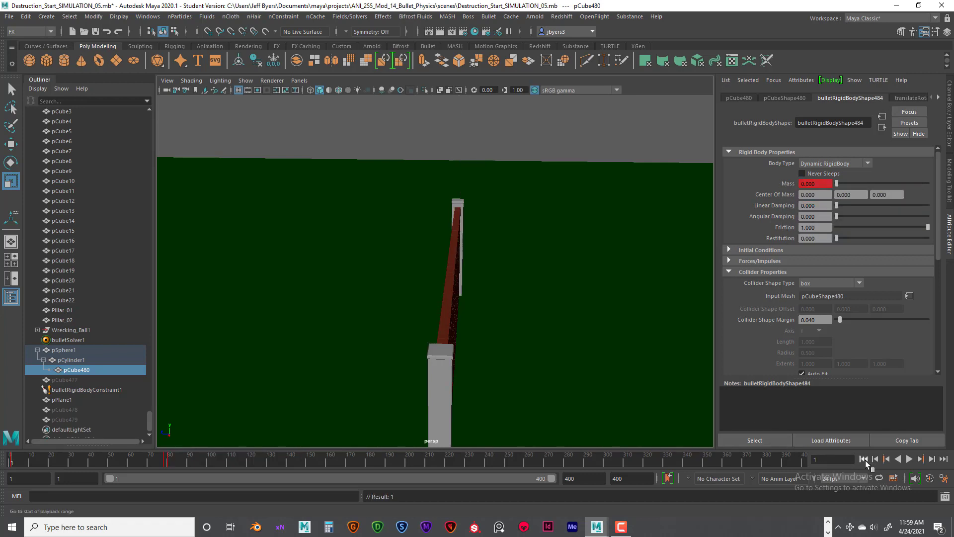
{"action": "left_click", "coordinate": [909, 459]}
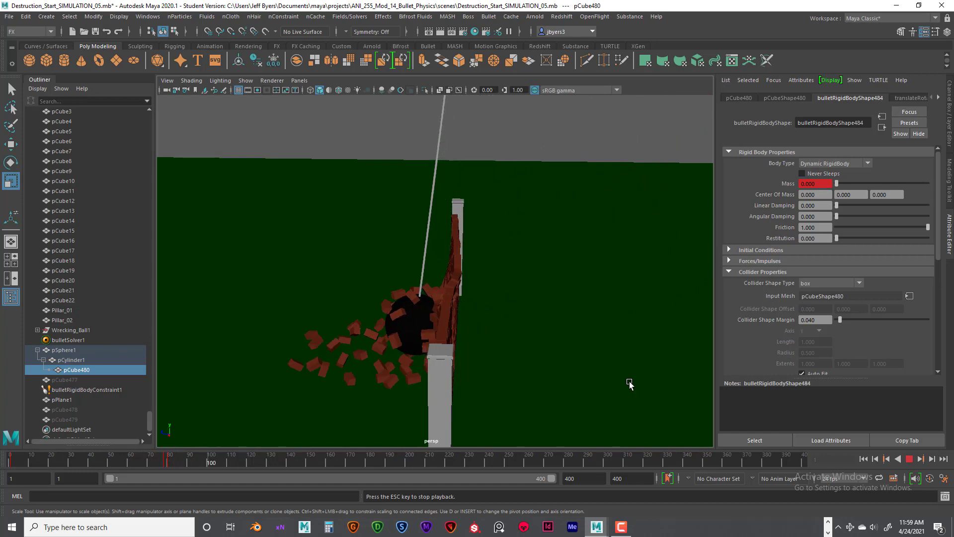
{"action": "left_click", "coordinate": [909, 459]}
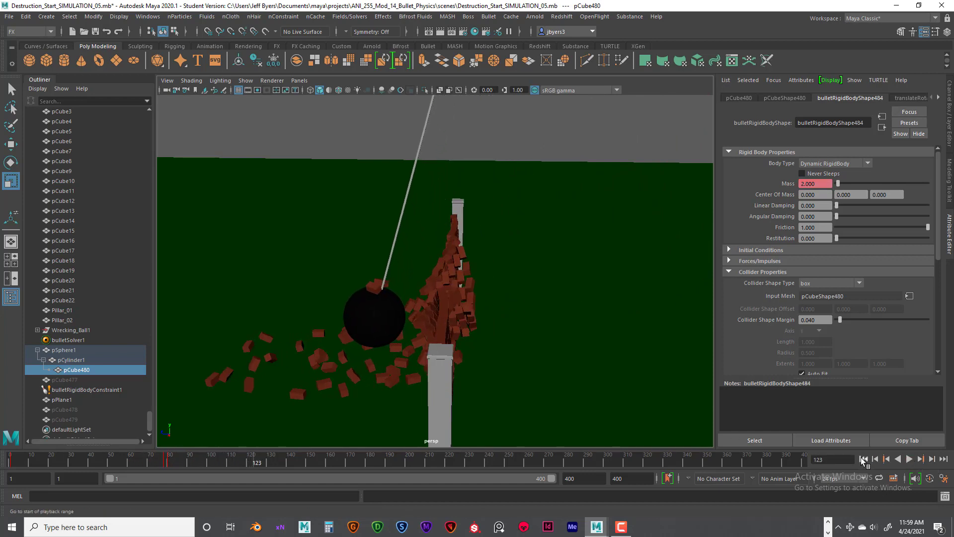
- Replay the simulation from a wider angled view showing the whole wall, ball and chain, and examine the block around the impact
{"action": "left_click_drag", "start_coordinate": [536, 372], "coordinate": [583, 368], "text": "alt"}
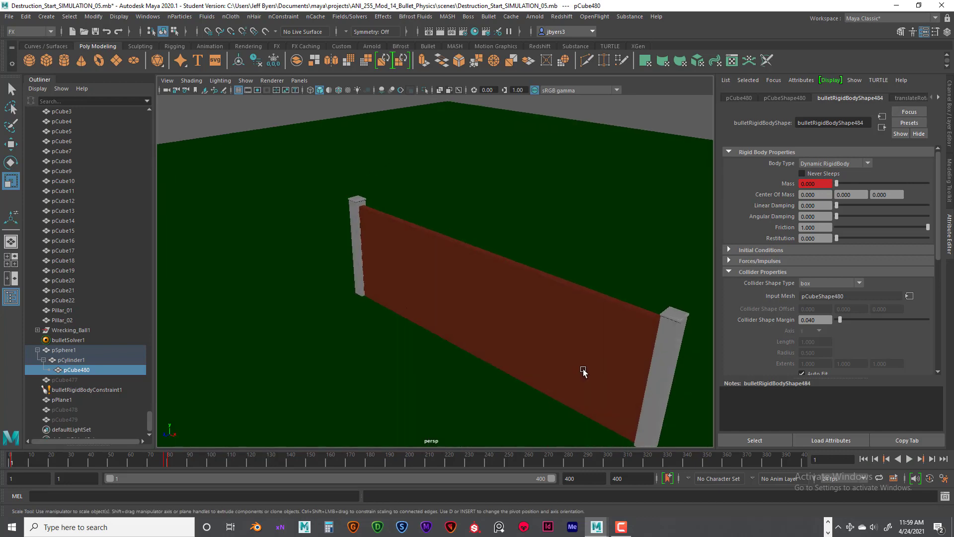
{"action": "scroll", "coordinate": [582, 368], "scroll_direction": "down", "scroll_amount": 4}
{"action": "middle_click_drag", "start_coordinate": [582, 369], "coordinate": [572, 361], "text": "alt"}
{"action": "left_click_drag", "start_coordinate": [572, 362], "coordinate": [571, 355], "text": "alt"}
{"action": "middle_click_drag", "start_coordinate": [571, 354], "coordinate": [571, 376], "text": "alt"}
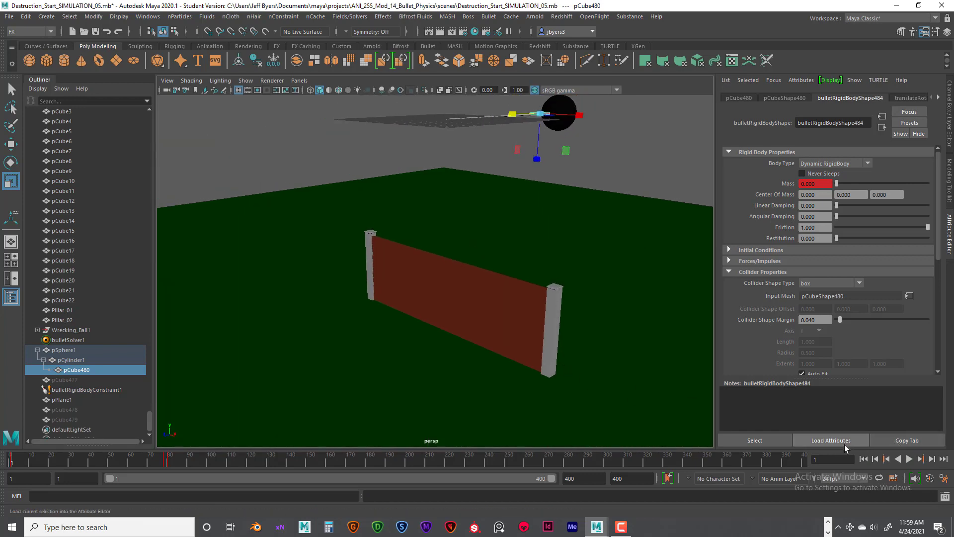
{"action": "left_click", "coordinate": [909, 459]}
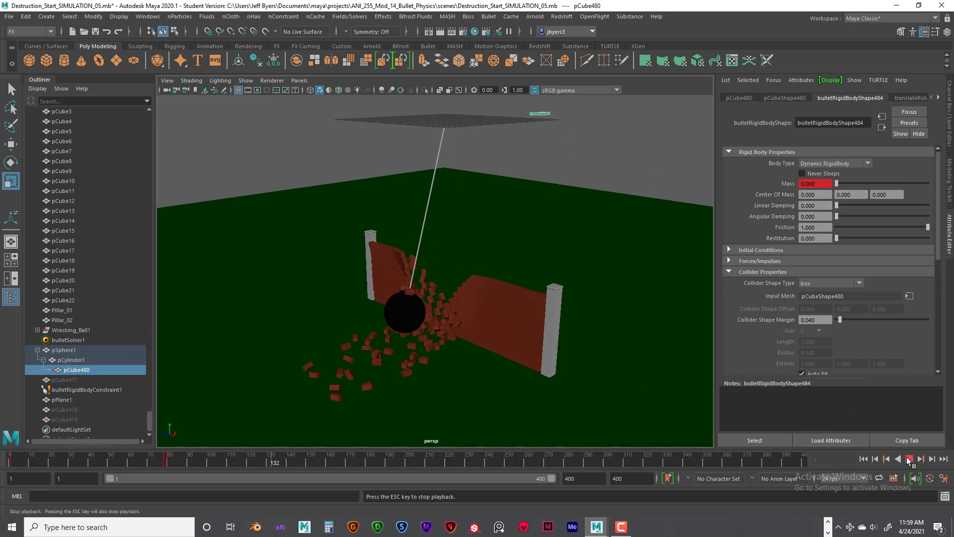
{"action": "key", "text": "Escape"}
{"action": "left_click", "coordinate": [863, 459]}
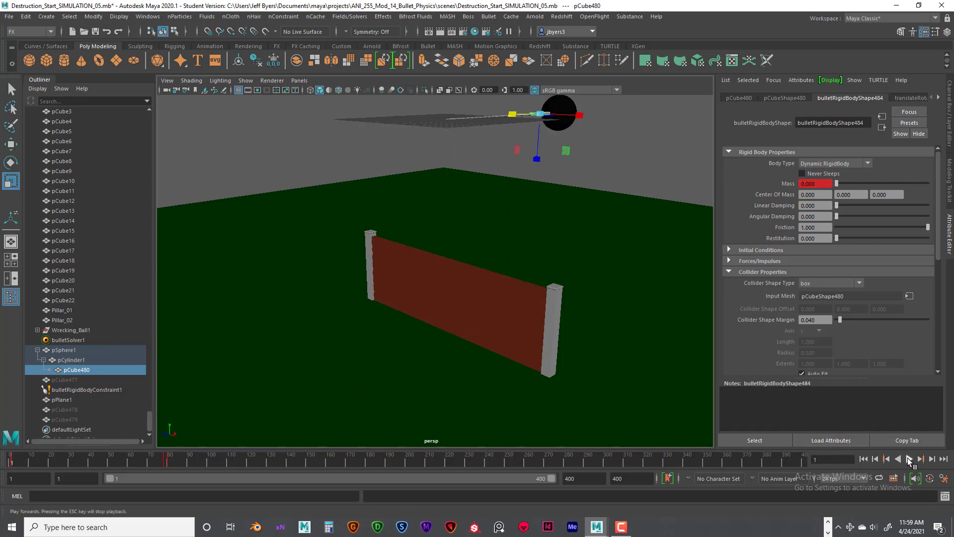
{"action": "left_click", "coordinate": [909, 459]}
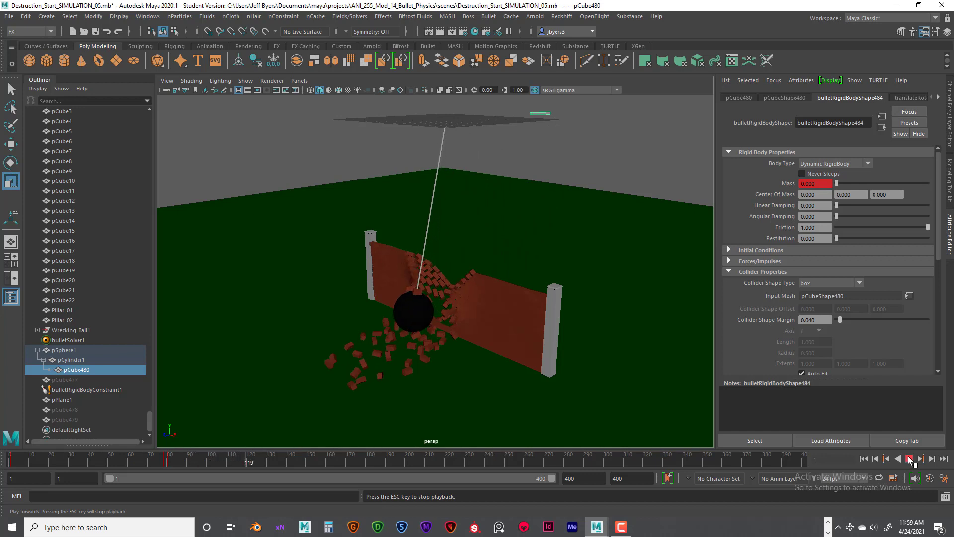
{"action": "left_click", "coordinate": [909, 460]}
{"action": "key", "text": "shift+alt+v"}
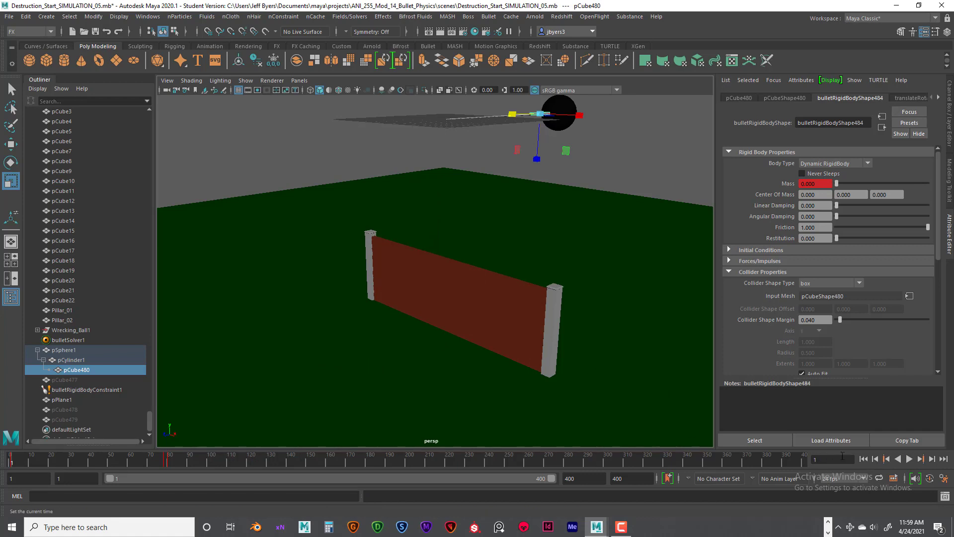
- Play the simulation in short bursts up to frame 79 and examine the chain, ball and block from the side
{"action": "left_click", "coordinate": [909, 460]}
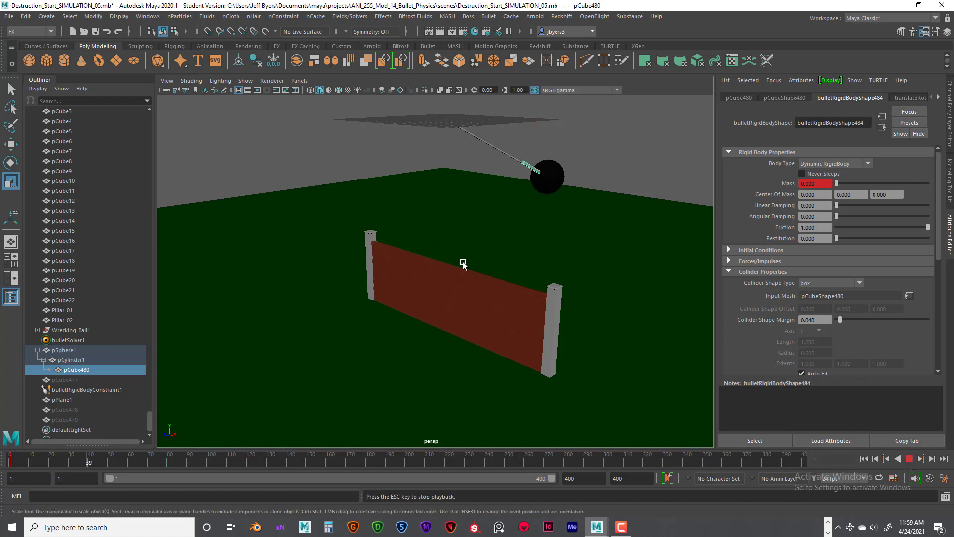
{"action": "left_click", "coordinate": [908, 459]}
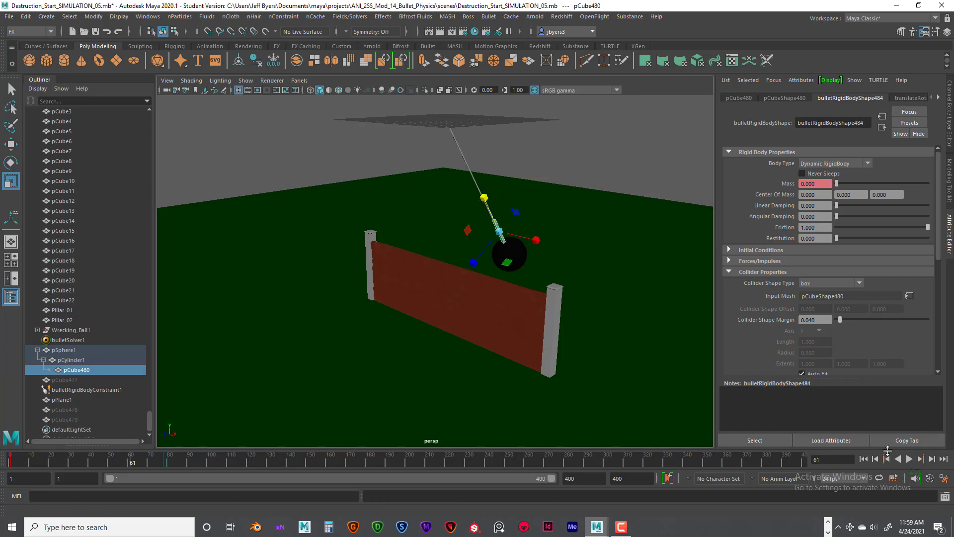
{"action": "left_click", "coordinate": [909, 459]}
{"action": "left_click", "coordinate": [909, 460]}
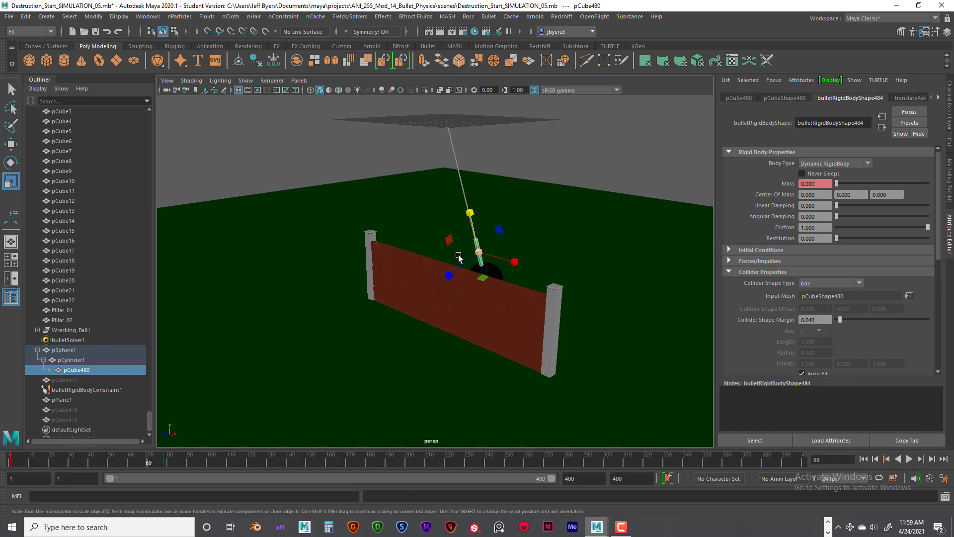
{"action": "left_click", "coordinate": [908, 459]}
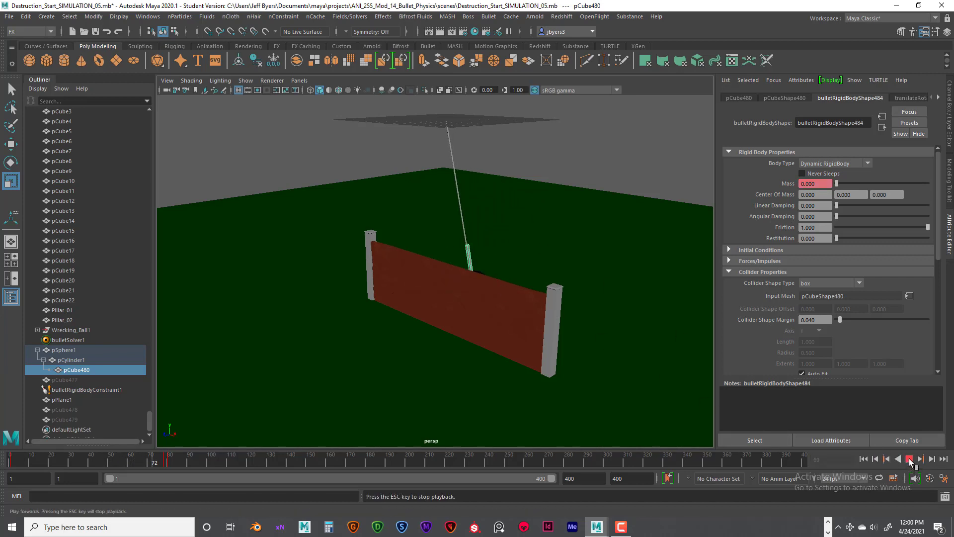
{"action": "left_click", "coordinate": [908, 459]}
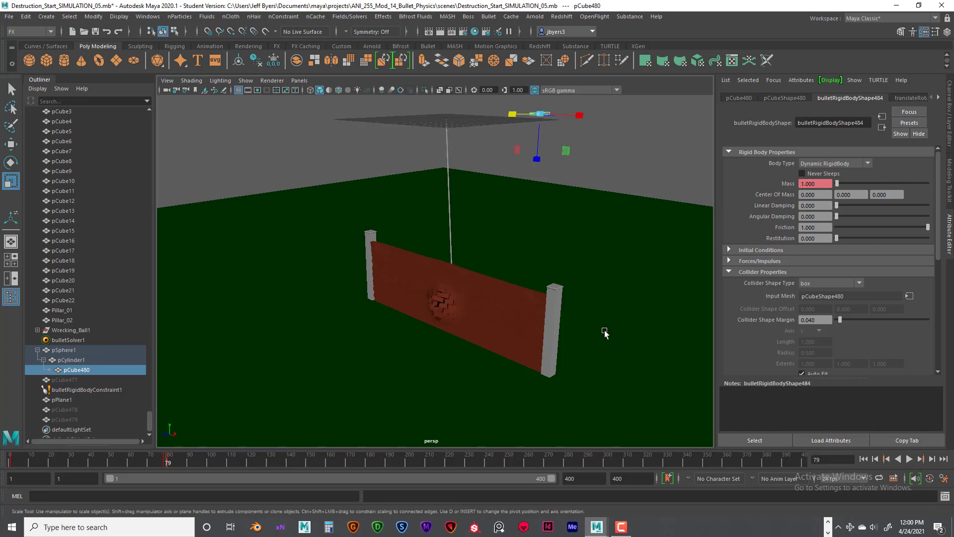
{"action": "left_click_drag", "start_coordinate": [586, 333], "coordinate": [530, 325], "text": "alt"}
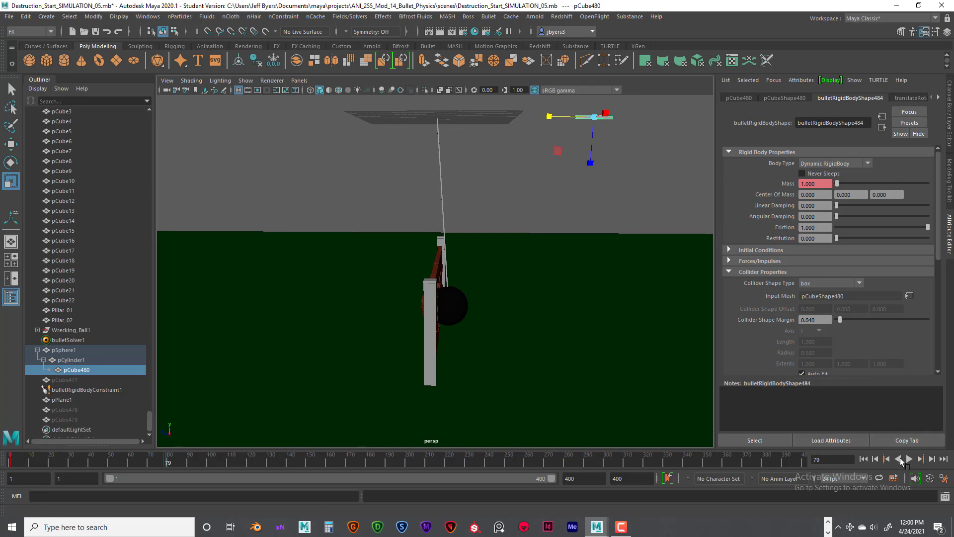
- Replay the simulation from the start to frame 80 and examine the ball's contact with the wall and the block's position
{"action": "left_click", "coordinate": [863, 459]}
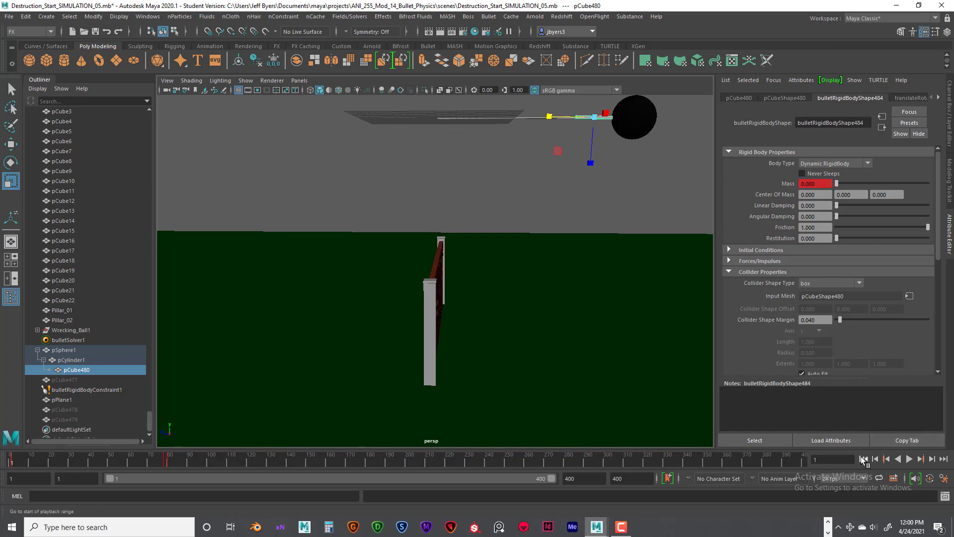
{"action": "left_click", "coordinate": [910, 459]}
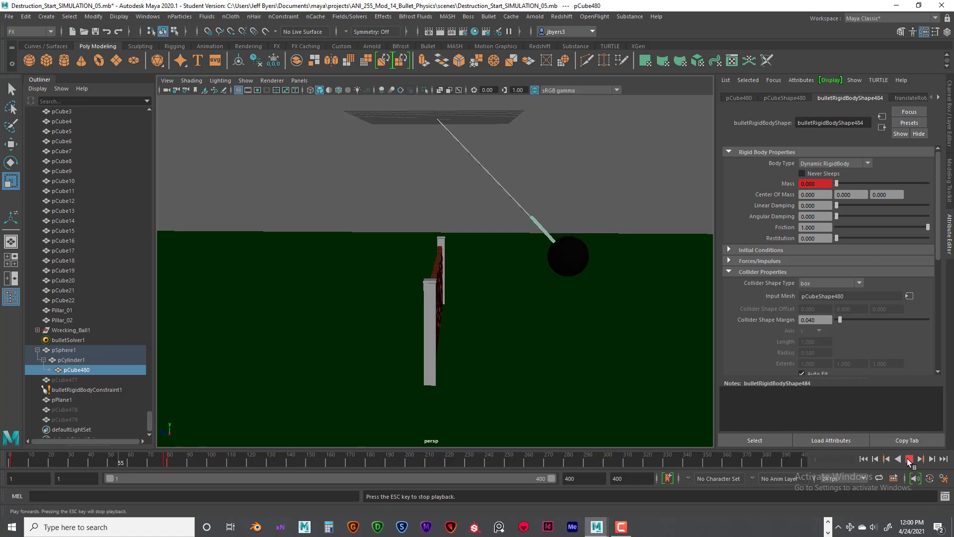
{"action": "left_click", "coordinate": [908, 459]}
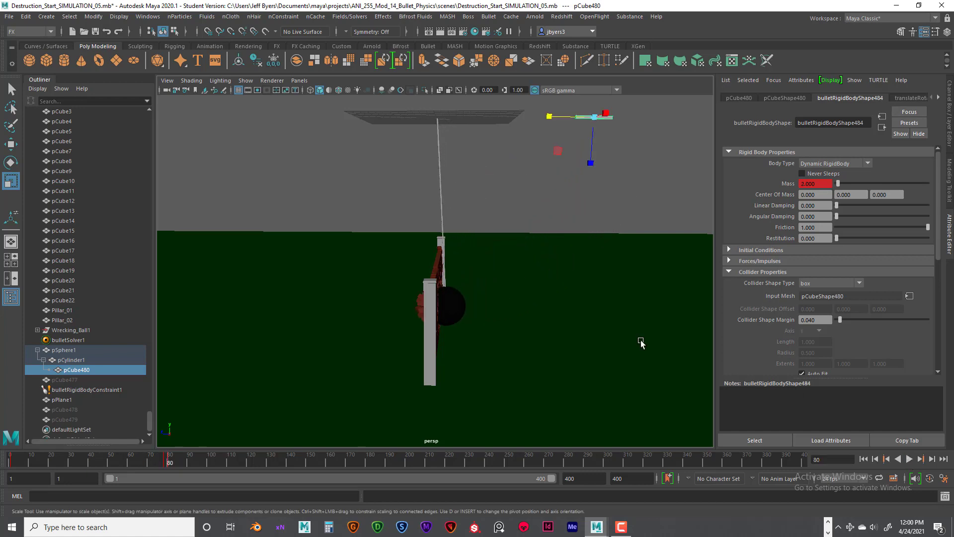
{"action": "scroll", "coordinate": [523, 318], "scroll_direction": "up", "scroll_amount": 8}
{"action": "middle_click_drag", "start_coordinate": [562, 313], "coordinate": [550, 295], "text": "alt"}
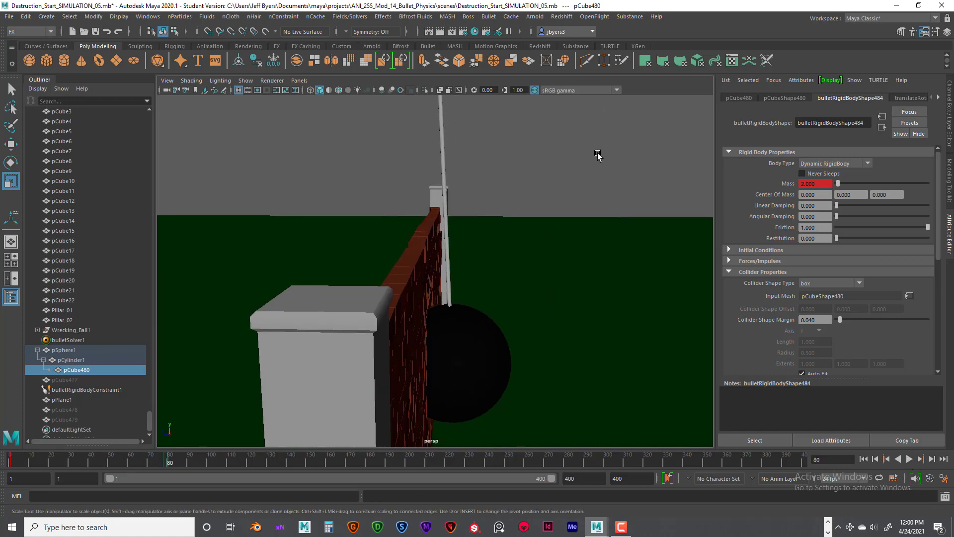
{"action": "left_click_drag", "start_coordinate": [459, 297], "coordinate": [415, 291], "text": "alt"}
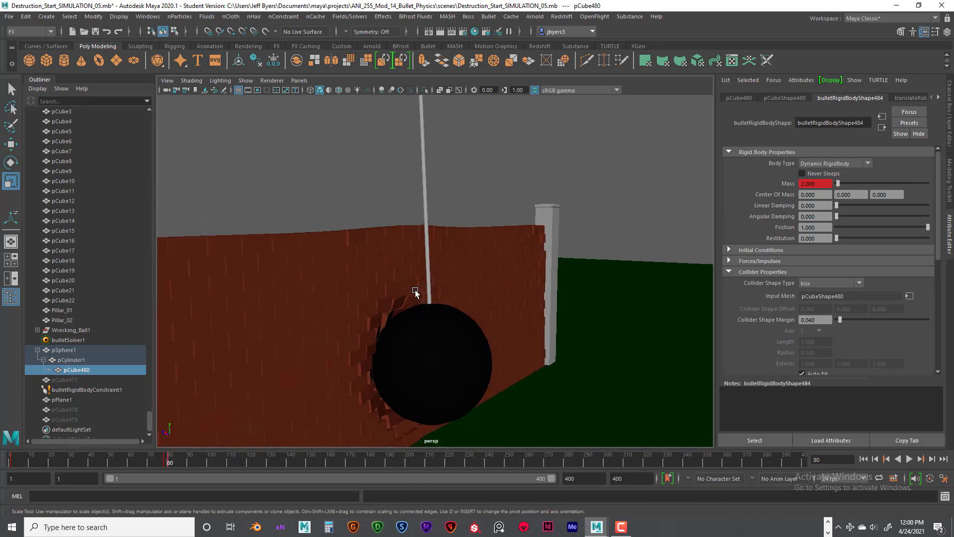
{"action": "scroll", "coordinate": [411, 283], "scroll_direction": "down", "scroll_amount": 6}
{"action": "middle_click_drag", "start_coordinate": [410, 282], "coordinate": [404, 316], "text": "alt"}
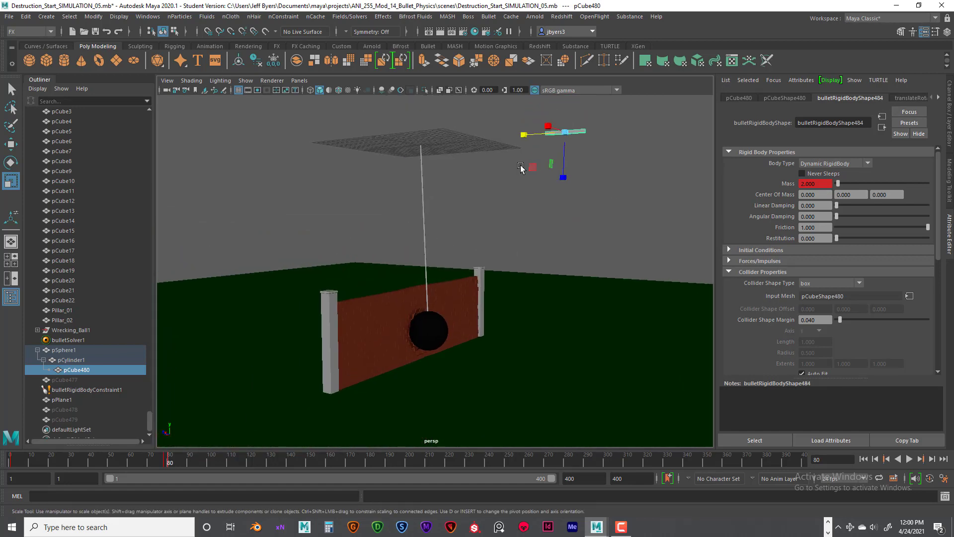
- Delete the block pCube480 from the scene
{"action": "left_click", "coordinate": [571, 141]}
{"action": "left_click", "coordinate": [568, 134]}
{"action": "key", "text": "Delete"}
{"action": "left_click_drag", "start_coordinate": [476, 302], "coordinate": [489, 309], "text": "alt"}
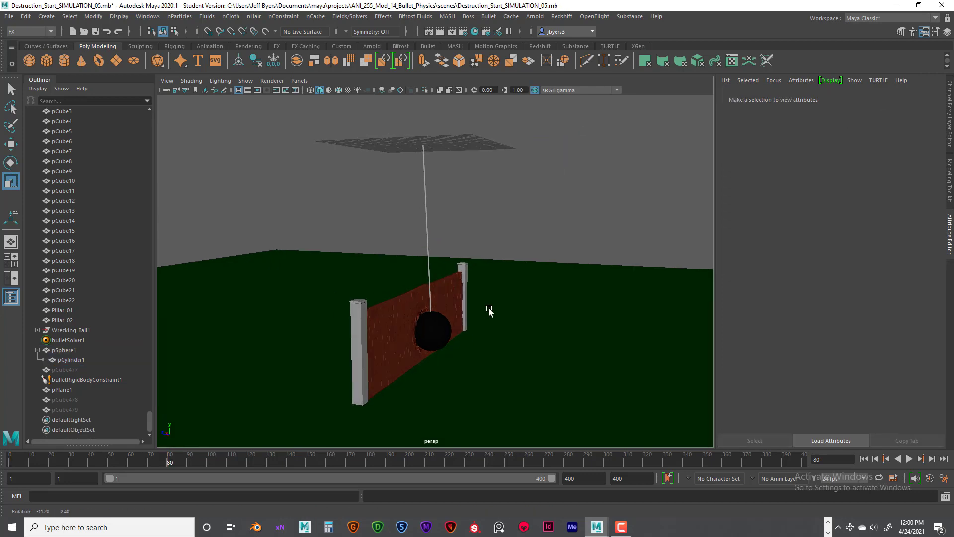
{"action": "scroll", "coordinate": [492, 311], "scroll_direction": "up", "scroll_amount": 6}
{"action": "middle_click_drag", "start_coordinate": [491, 301], "coordinate": [514, 248], "text": "alt"}
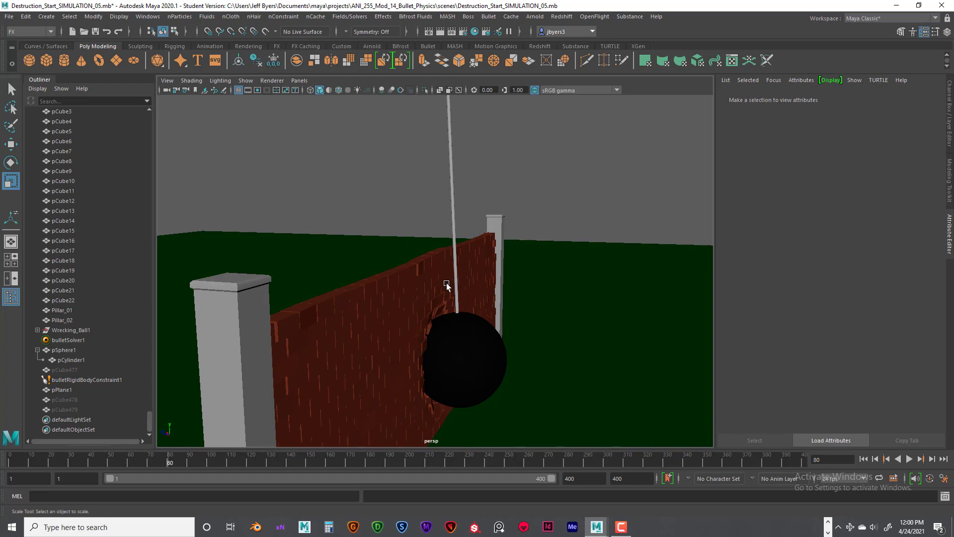
- Play the simulation on from frame 80 to frame 132 and examine the breaking wall from the opposite side
{"action": "left_click_drag", "start_coordinate": [449, 284], "coordinate": [473, 276], "text": "alt"}
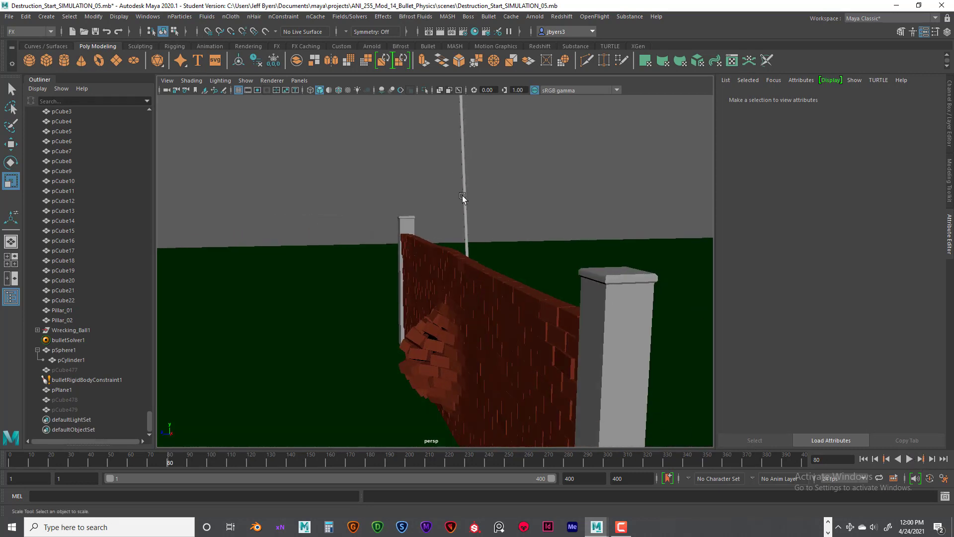
{"action": "left_click", "coordinate": [909, 459]}
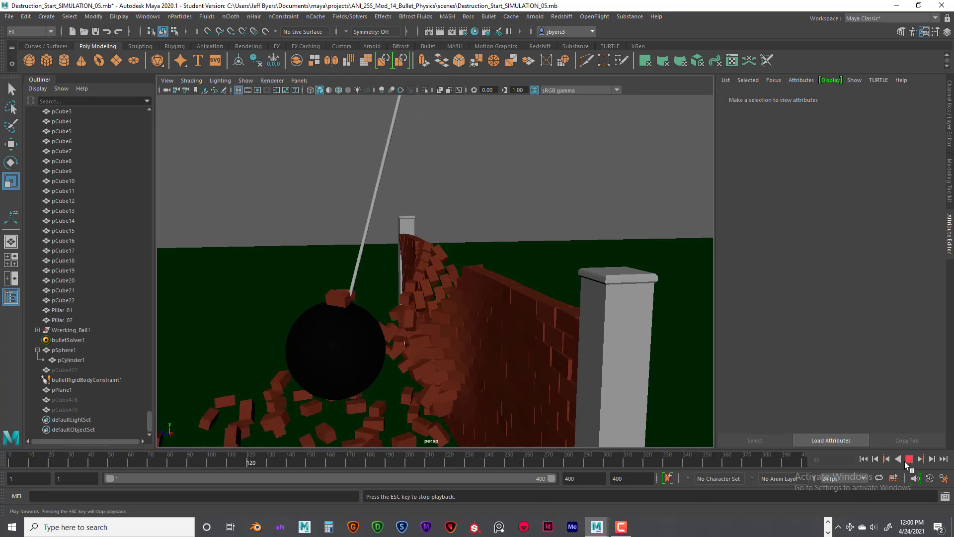
{"action": "left_click", "coordinate": [908, 460]}
{"action": "left_click_drag", "start_coordinate": [459, 351], "coordinate": [516, 351], "text": "alt"}
{"action": "scroll", "coordinate": [516, 350], "scroll_direction": "down", "scroll_amount": 7}
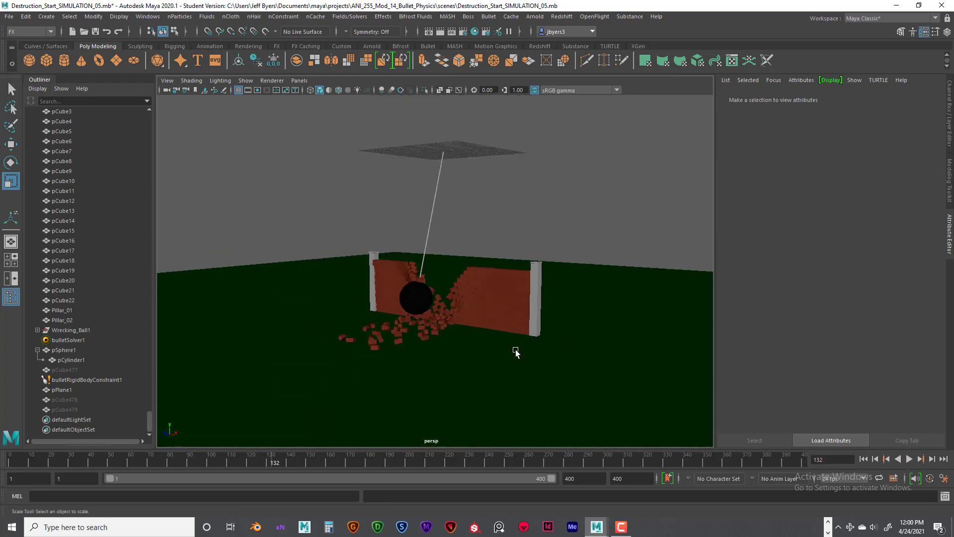
{"action": "scroll", "coordinate": [515, 352], "scroll_direction": "up", "scroll_amount": 6}
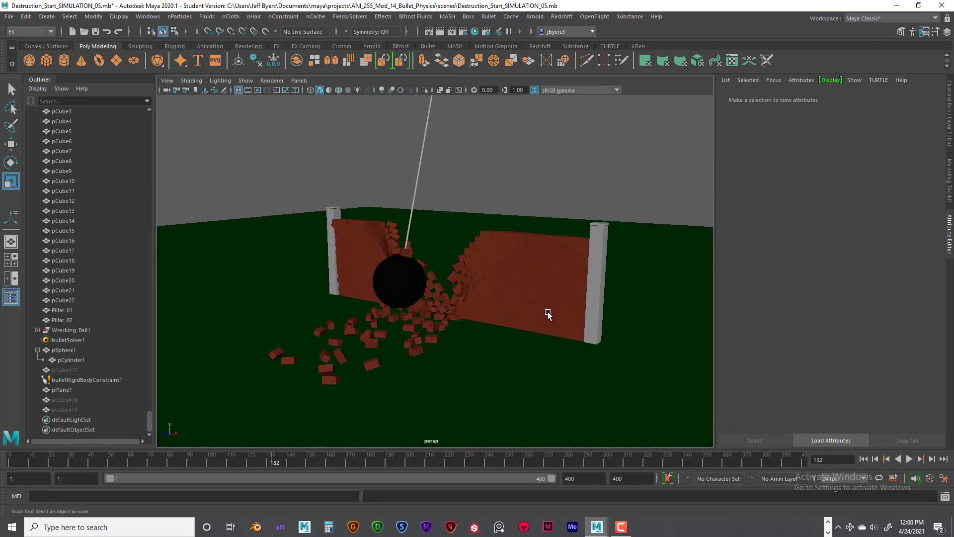
{"action": "scroll", "coordinate": [548, 314], "scroll_direction": "up", "scroll_amount": 4}
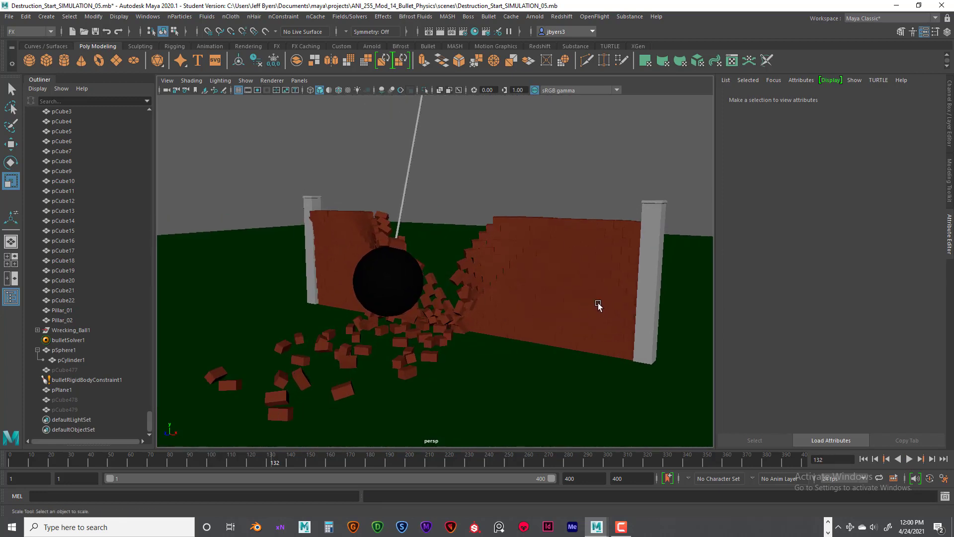
{"action": "middle_click_drag", "start_coordinate": [598, 304], "coordinate": [605, 290], "text": "alt"}
{"action": "scroll", "coordinate": [605, 296], "scroll_direction": "down", "scroll_amount": 2}
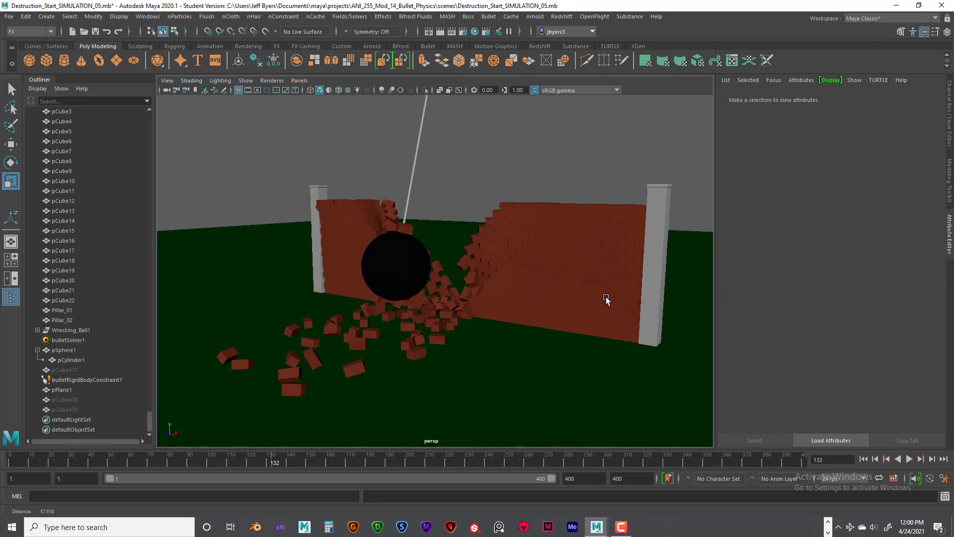
- Replay the full simulation from the first frame and watch the entire wall collapse
{"action": "left_click", "coordinate": [866, 459]}
{"action": "left_click", "coordinate": [907, 459]}
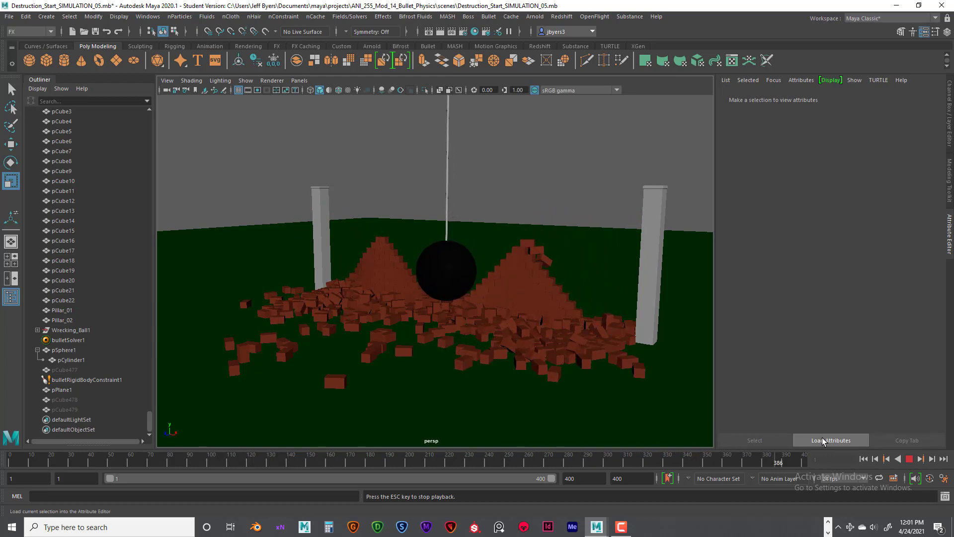
{"action": "key", "text": "Escape"}
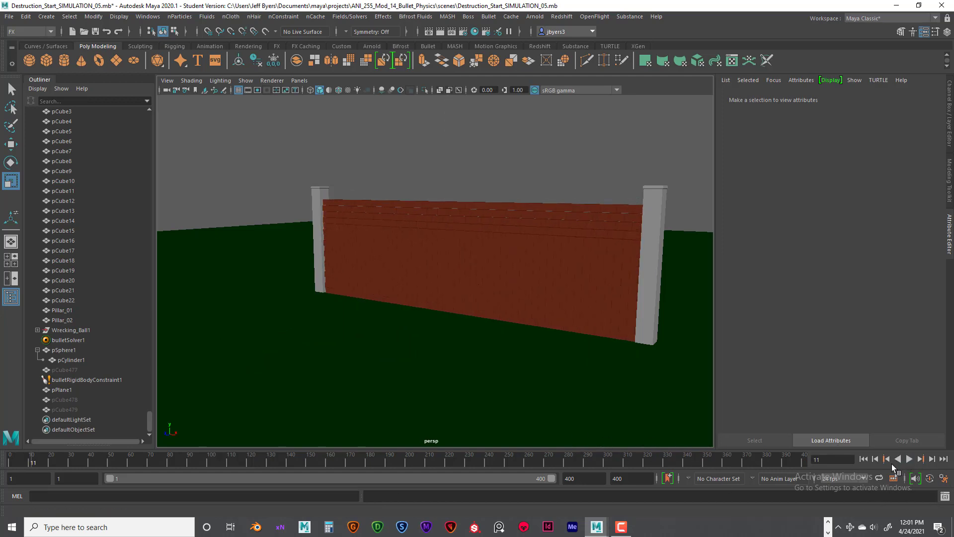
- Return to frame 1 and frame the whole wall with both pillars for the playblast
{"action": "left_click", "coordinate": [863, 459]}
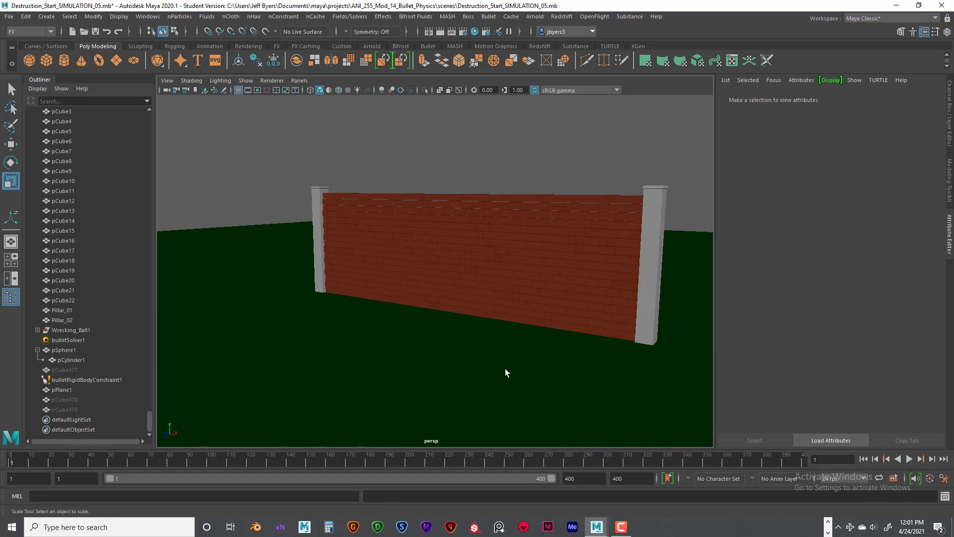
{"action": "right_click_drag", "start_coordinate": [535, 370], "coordinate": [489, 395], "text": "alt"}
{"action": "middle_click_drag", "start_coordinate": [490, 395], "coordinate": [480, 386], "text": "alt"}
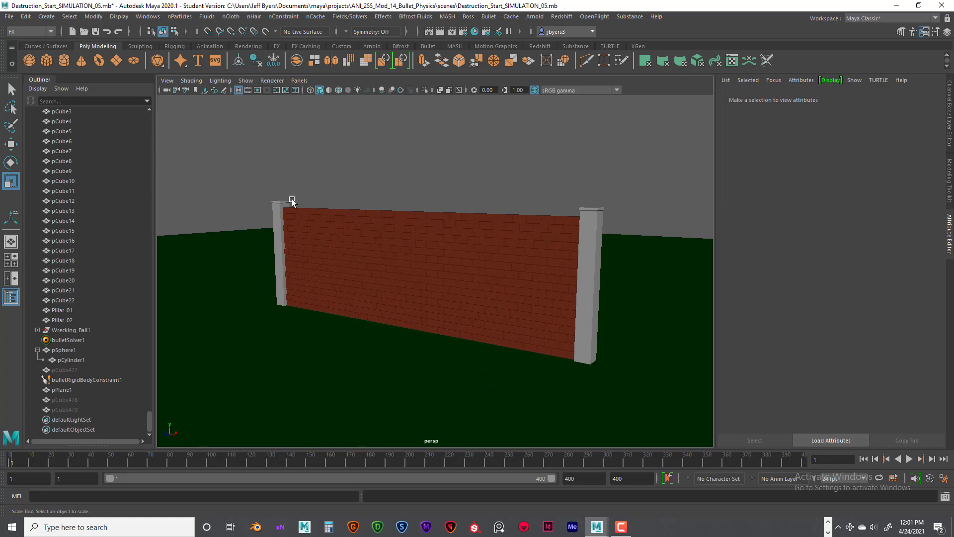
- Save the scene as a new Maya Binary file named Destruction_Start_SIMULATION_FIN.mb, accepting the student version notice
{"action": "left_click", "coordinate": [9, 16]}
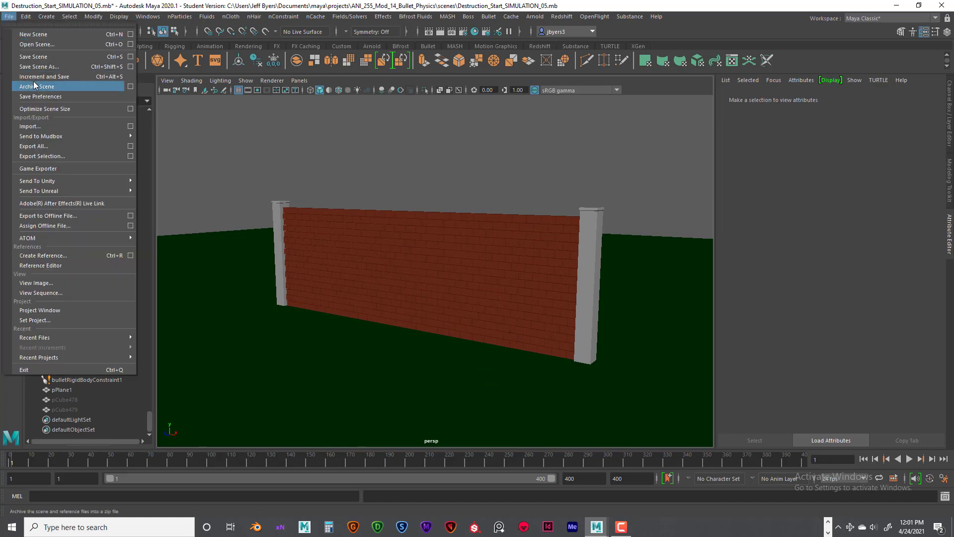
{"action": "left_click", "coordinate": [38, 67]}
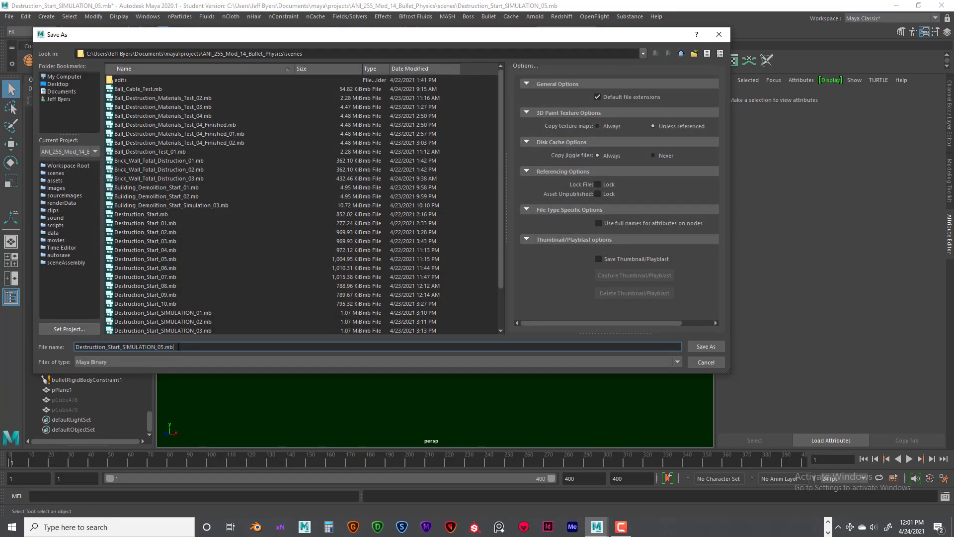
{"action": "left_click_drag", "start_coordinate": [157, 346], "coordinate": [182, 347]}
{"action": "type", "text": "06"}
{"action": "key", "text": "Return"}
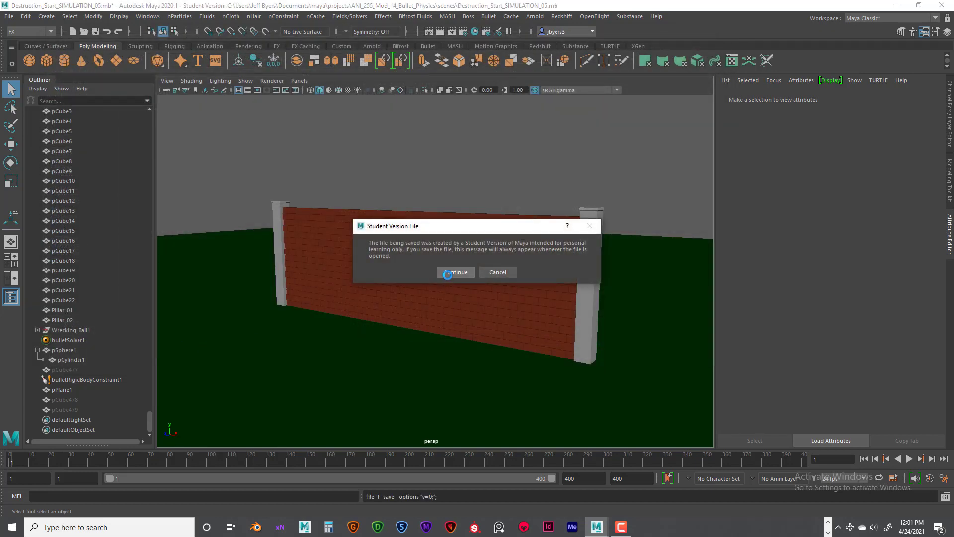
{"action": "left_click", "coordinate": [448, 275]}
{"action": "key", "text": "r"}
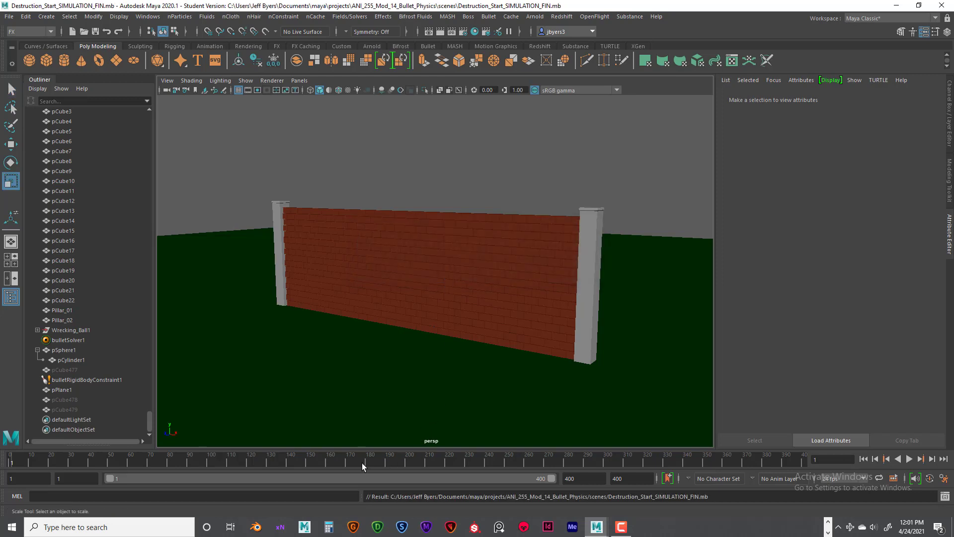
- Configure the playblast as avi with XVID encoding, quality 100, scale 1.00 and saving to file enabled
{"action": "right_click", "coordinate": [333, 460]}
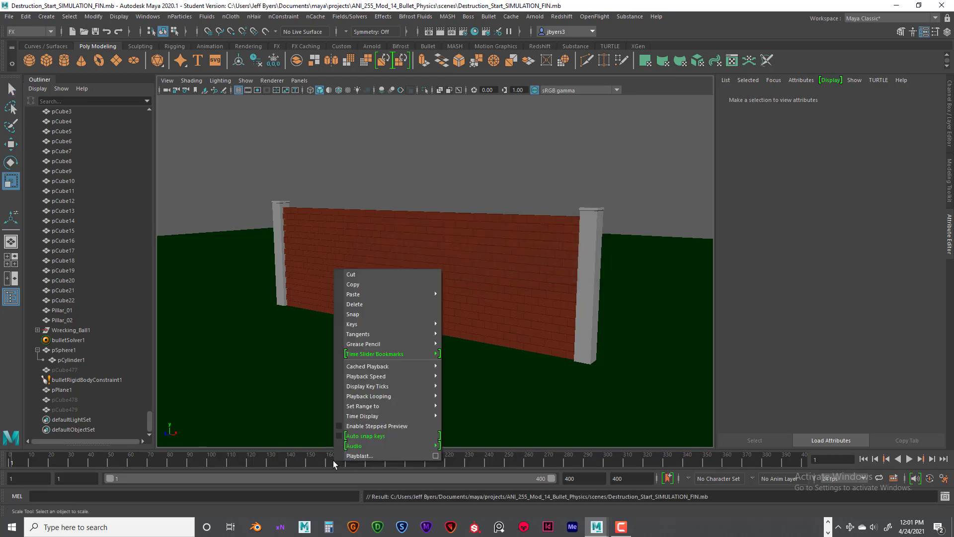
{"action": "left_click", "coordinate": [438, 457]}
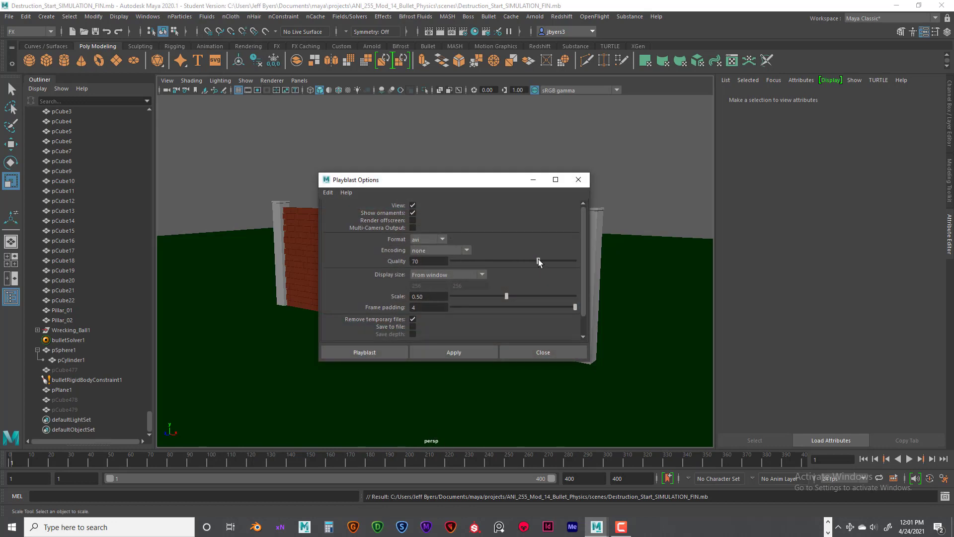
{"action": "left_click", "coordinate": [463, 250]}
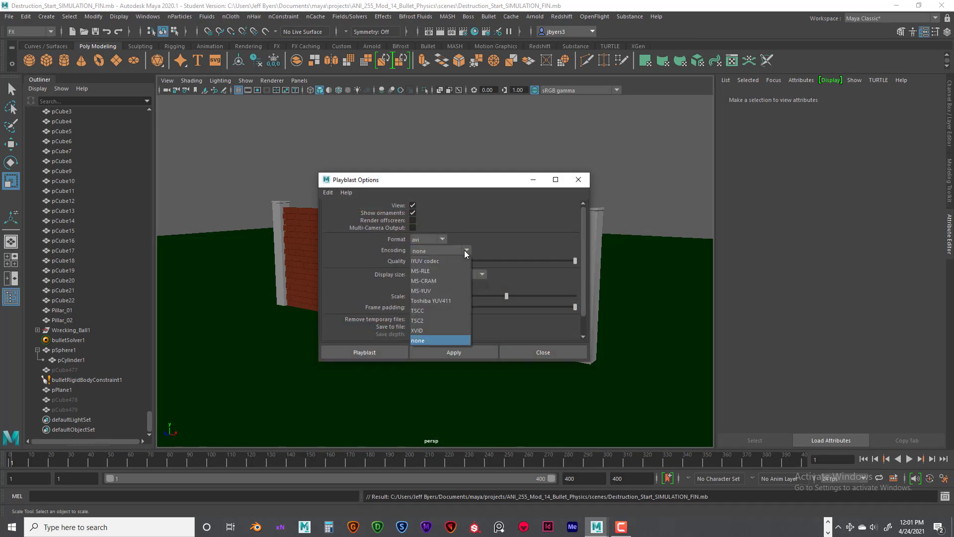
{"action": "left_click", "coordinate": [435, 330]}
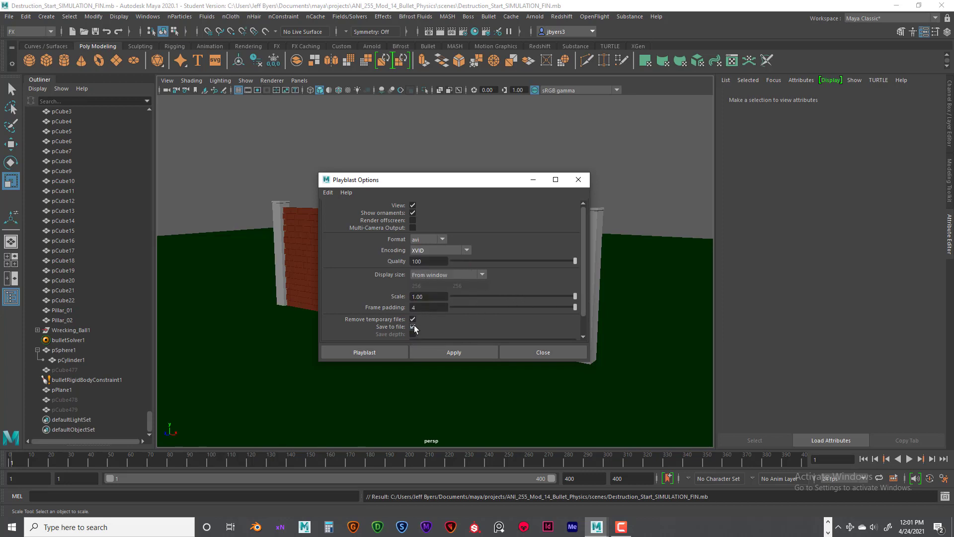
{"action": "left_click_drag", "start_coordinate": [586, 306], "coordinate": [586, 343]}
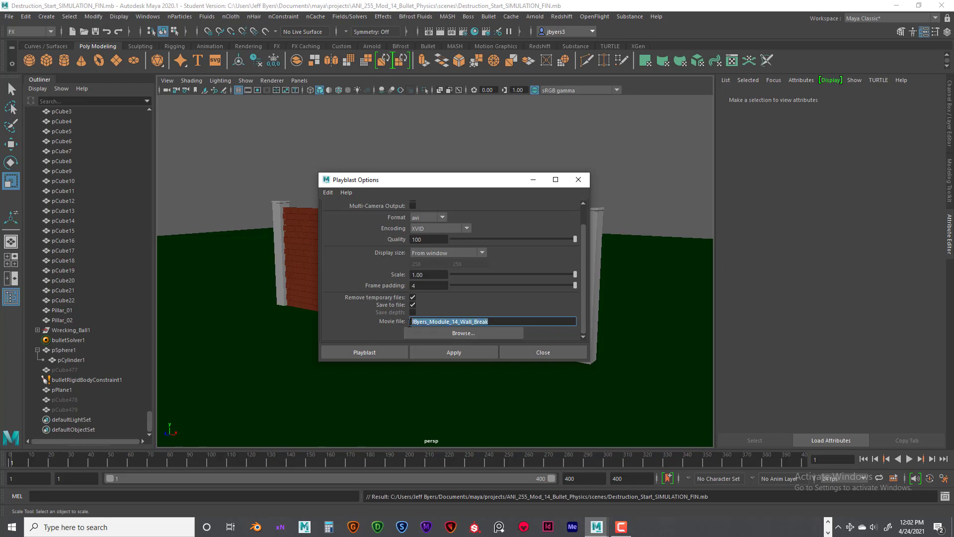
- Set the movie file to the Desktop, named with the author's name followed by _Module_14_Wall_Break, and create the playblast
{"action": "left_click", "coordinate": [439, 334]}
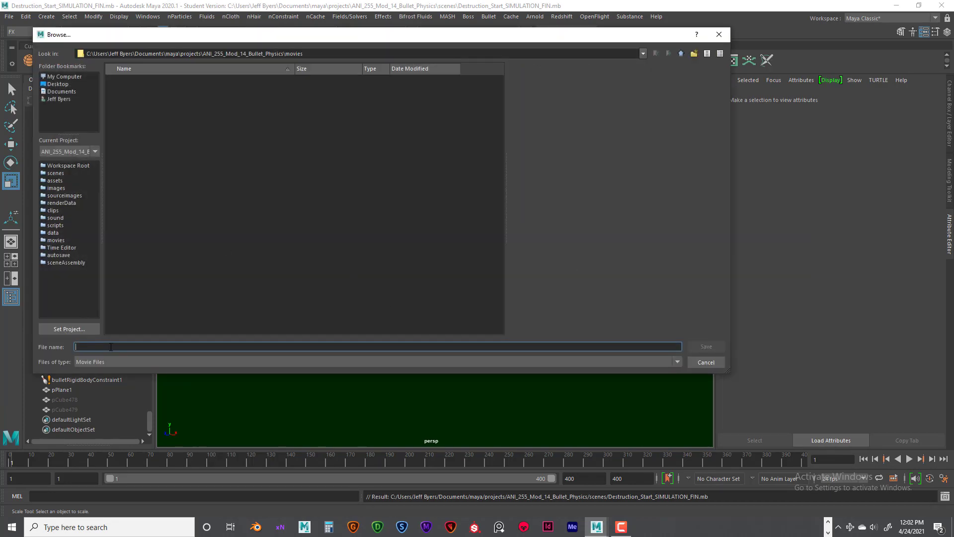
{"action": "left_click", "coordinate": [55, 84]}
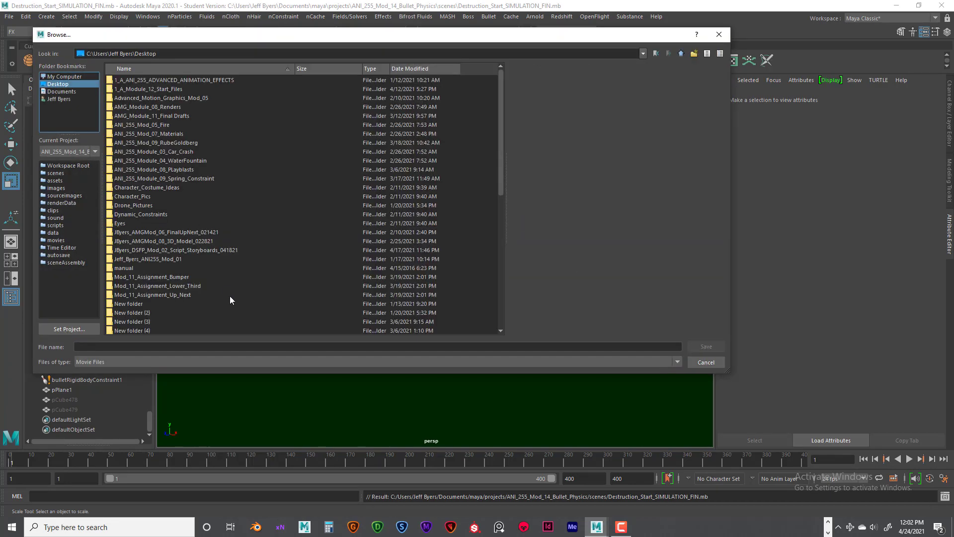
{"action": "left_click", "coordinate": [123, 347]}
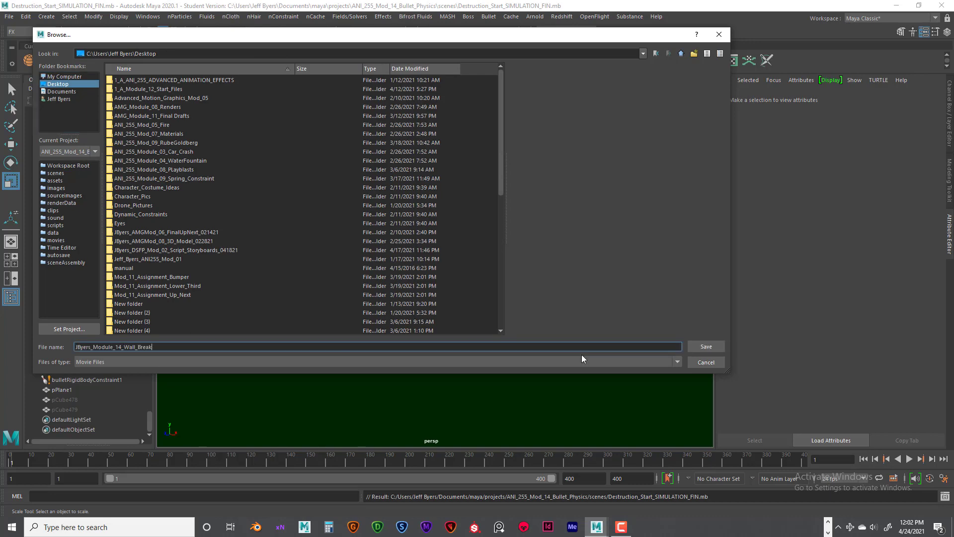
{"action": "left_click", "coordinate": [706, 346]}
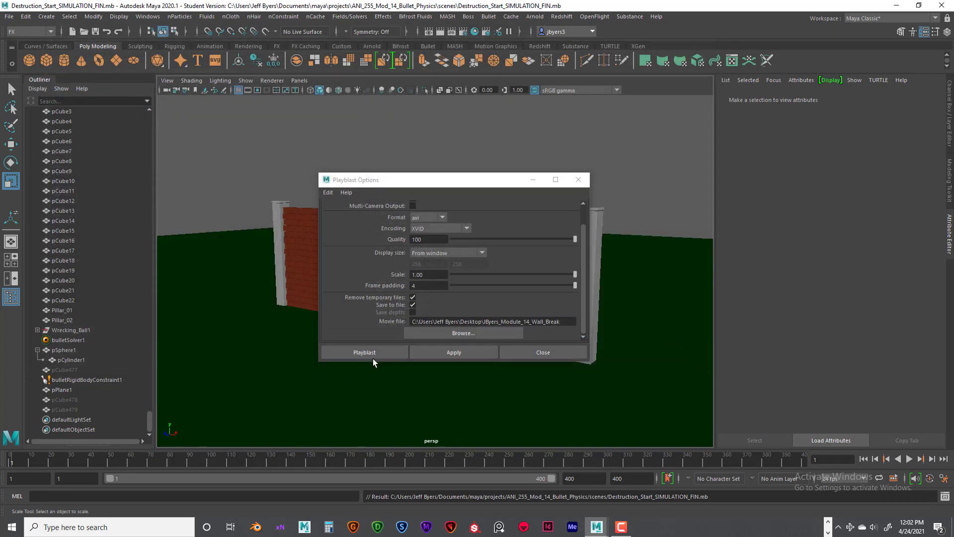
{"action": "left_click", "coordinate": [372, 354]}
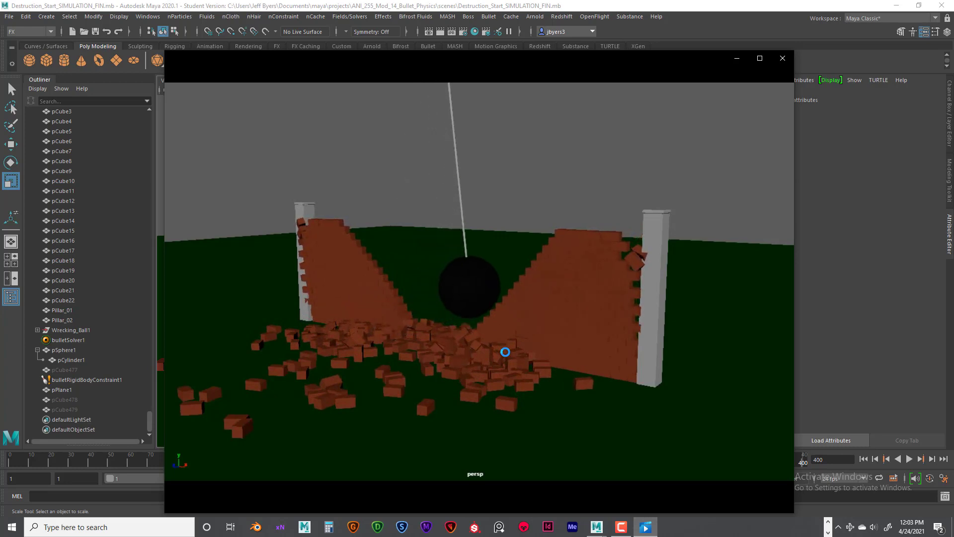
- Watch the playblast movie to the end, pausing to examine the ball's impact and breakthrough, and close the player
{"action": "mouse_move", "coordinate": [663, 429]}
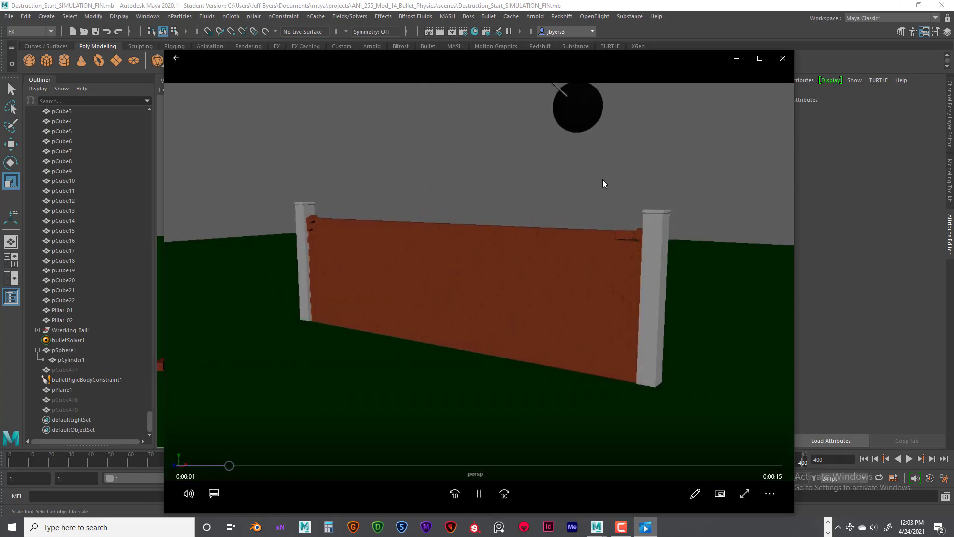
{"action": "left_click", "coordinate": [479, 493]}
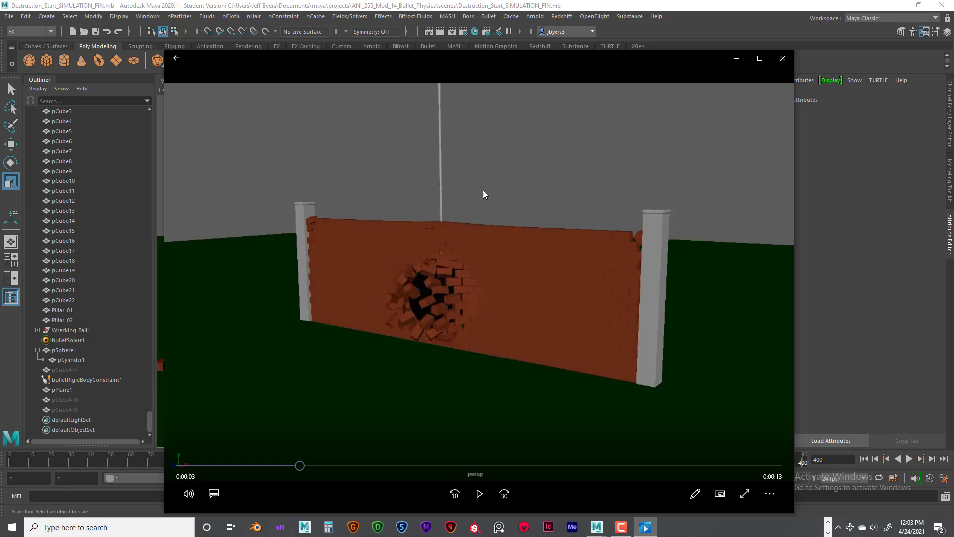
{"action": "left_click", "coordinate": [480, 493]}
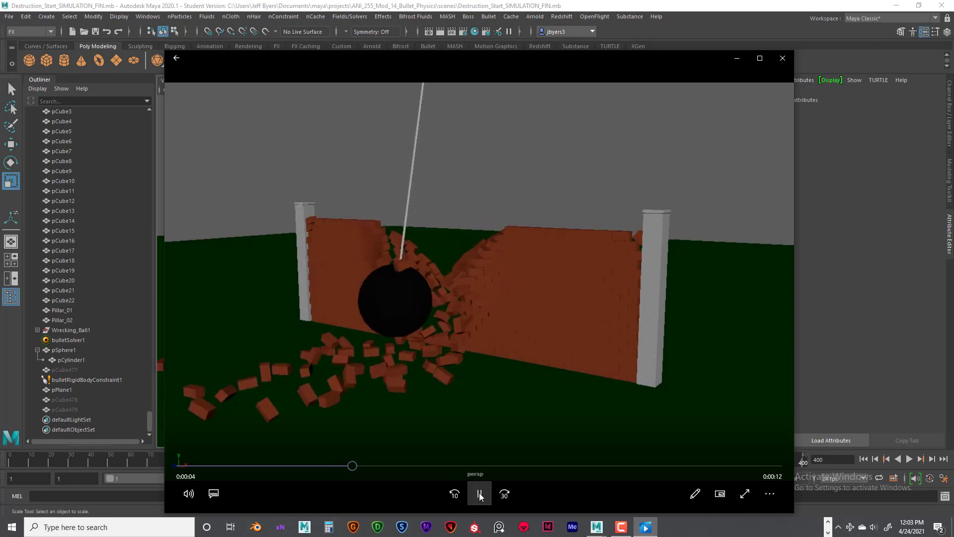
{"action": "left_click", "coordinate": [479, 493]}
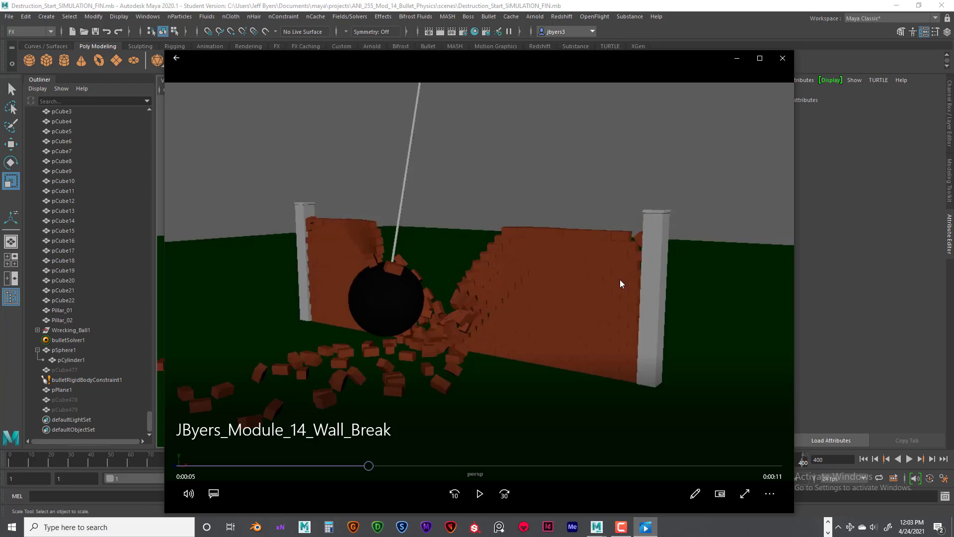
{"action": "left_click", "coordinate": [480, 494]}
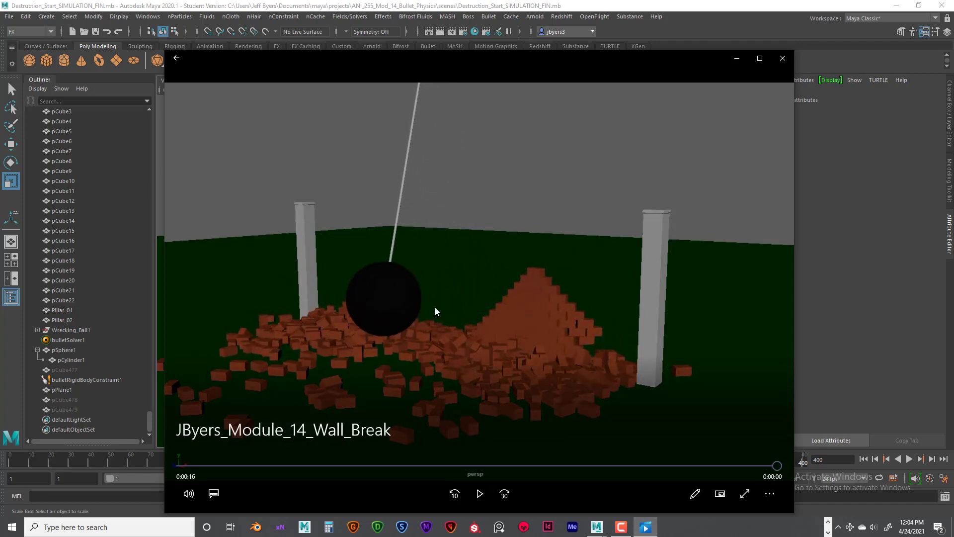
{"action": "left_click", "coordinate": [783, 59]}
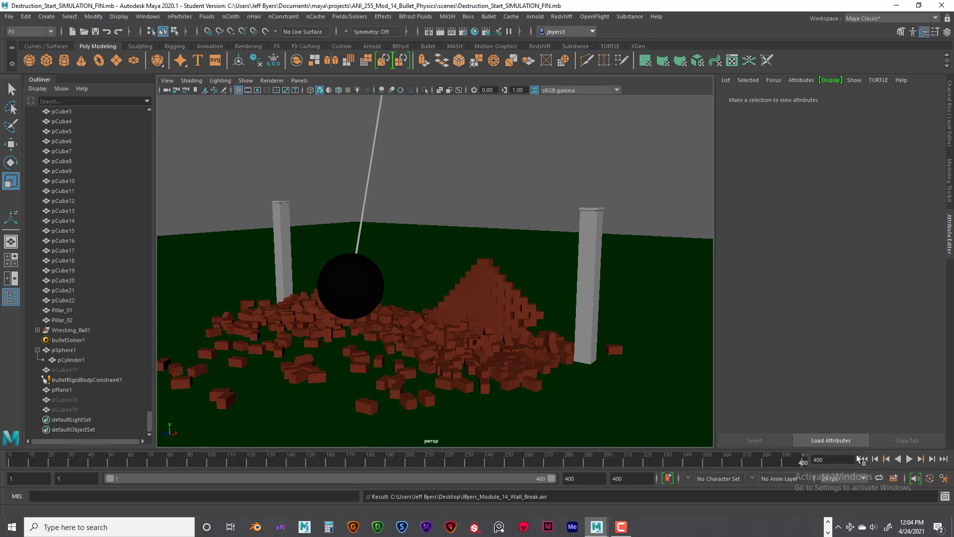
- Set the ground plane's Ground1 material to specular roughness 0.4 and IOR 1.1
{"action": "left_click", "coordinate": [286, 222]}
{"action": "left_click", "coordinate": [445, 261]}
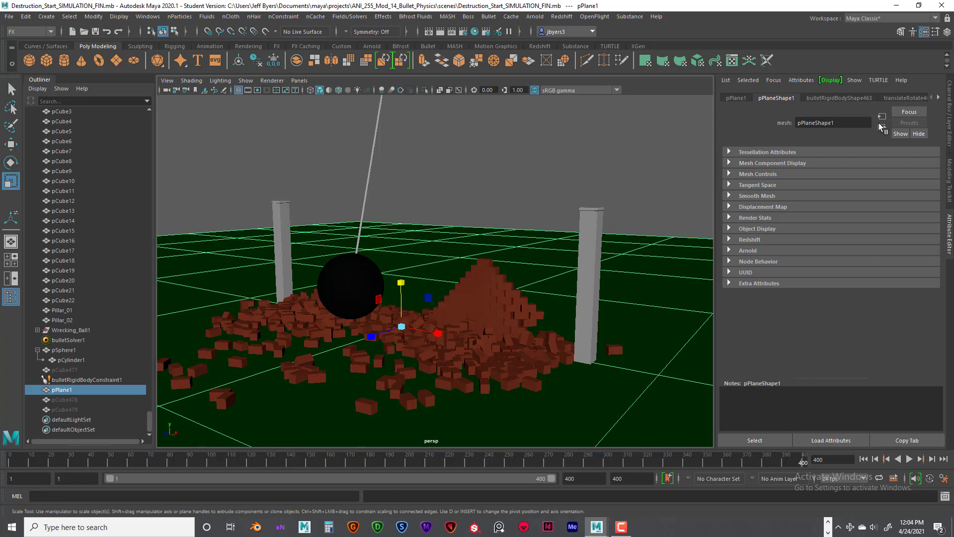
{"action": "left_click", "coordinate": [938, 98]}
{"action": "left_click", "coordinate": [939, 98]}
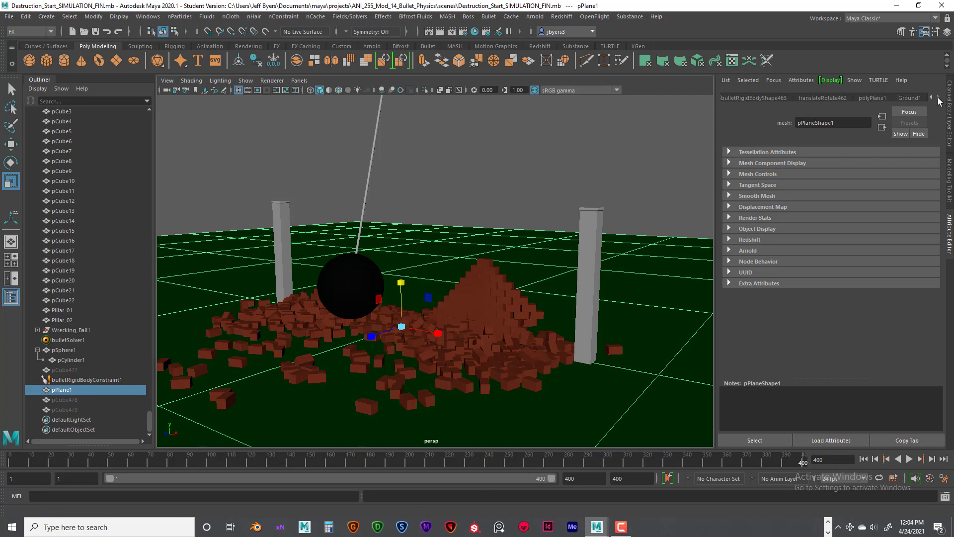
{"action": "left_click", "coordinate": [914, 98]}
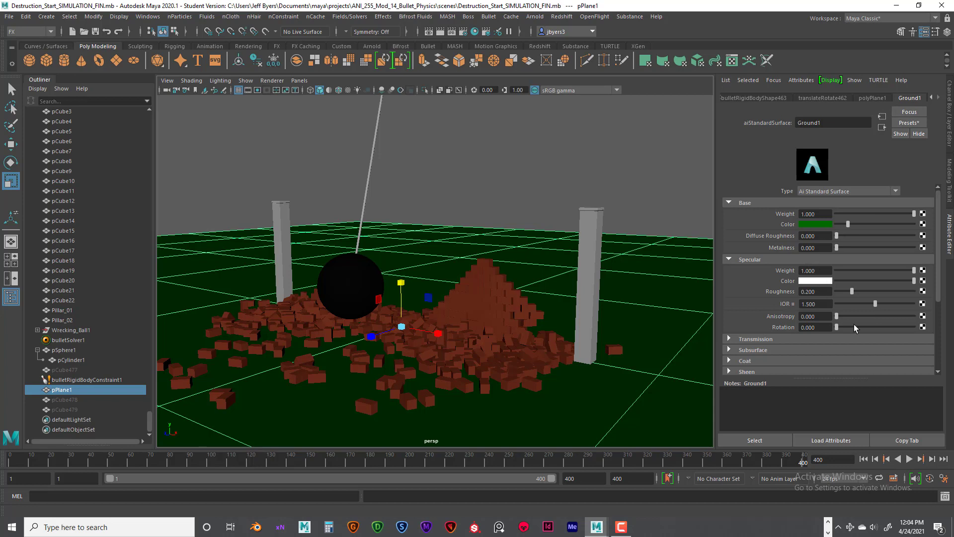
{"action": "left_click_drag", "start_coordinate": [820, 292], "coordinate": [808, 292]}
{"action": "type", "text": "4"}
{"action": "key", "text": "Return"}
{"action": "left_click_drag", "start_coordinate": [813, 305], "coordinate": [806, 304]}
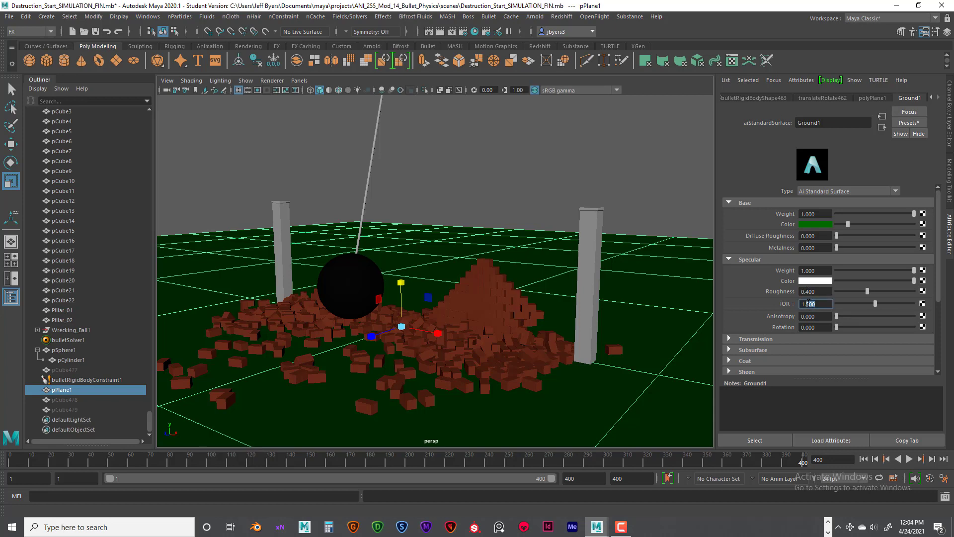
{"action": "key", "text": "Return"}
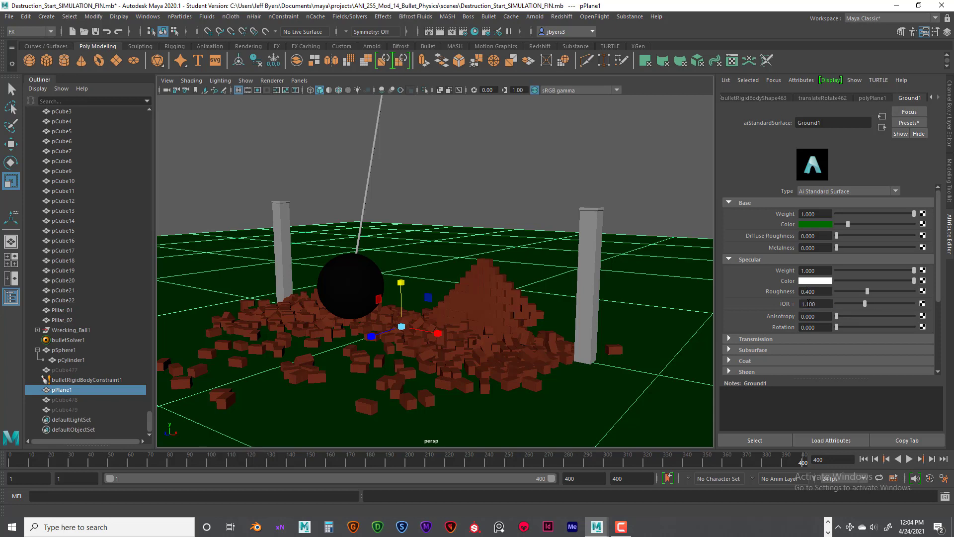
- Examine the material and shape attributes of the pillars, ground plane, wrecking ball and its cable
{"action": "left_click", "coordinate": [590, 231]}
{"action": "left_click", "coordinate": [282, 235]}
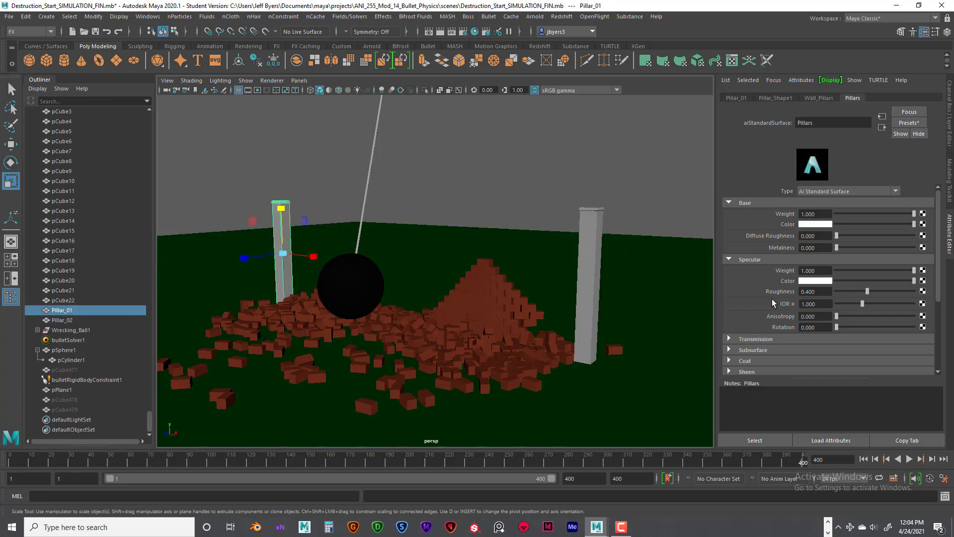
{"action": "left_click", "coordinate": [555, 273]}
{"action": "left_click_drag", "start_coordinate": [825, 302], "coordinate": [794, 305]}
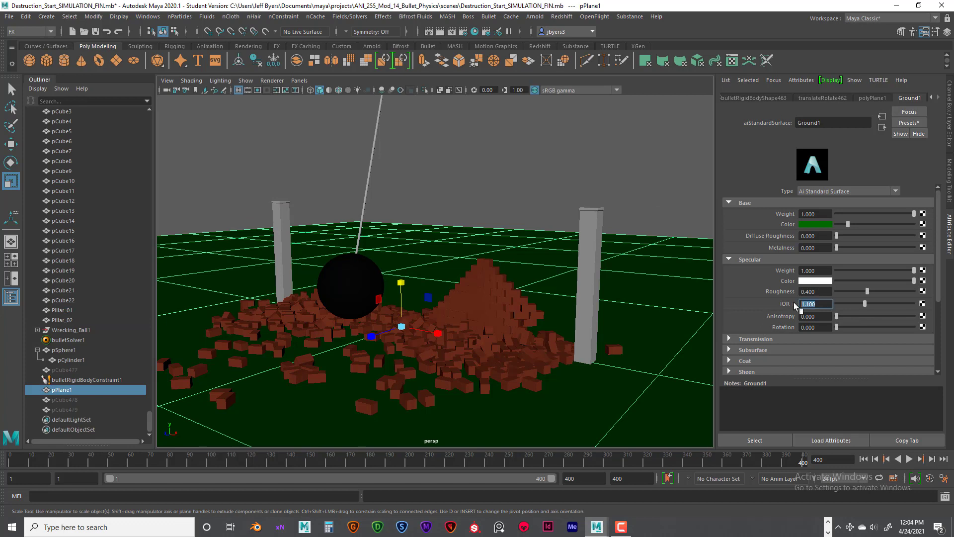
{"action": "left_click", "coordinate": [361, 282]}
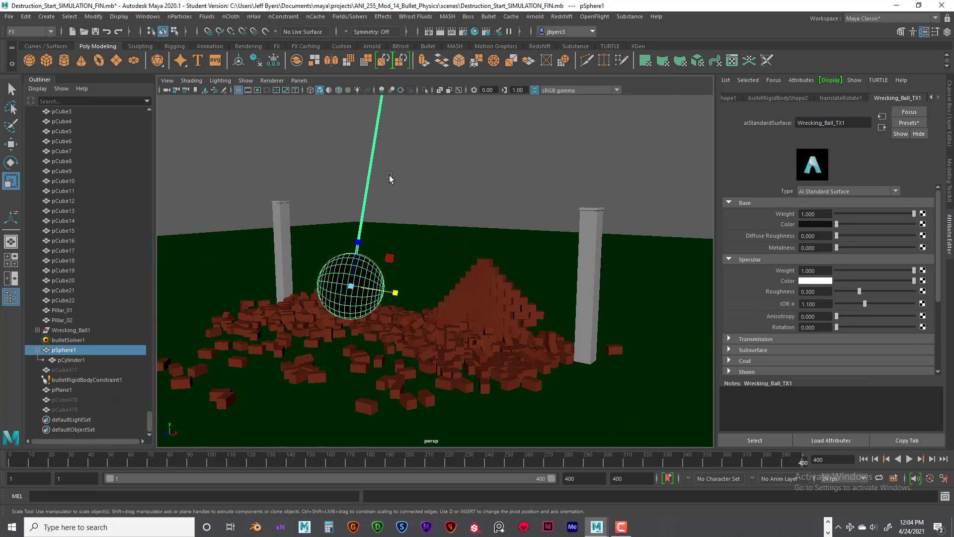
{"action": "left_click", "coordinate": [371, 171]}
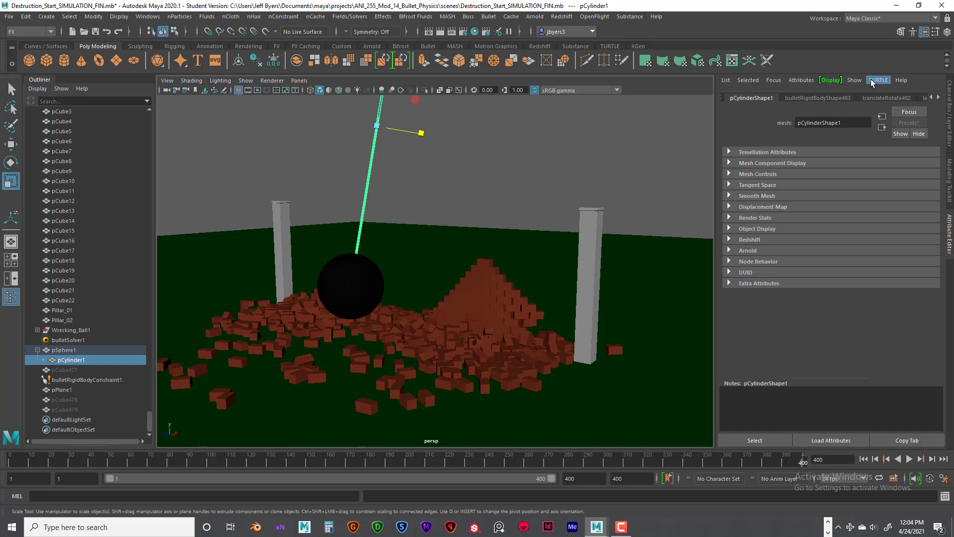
{"action": "left_click", "coordinate": [541, 239]}
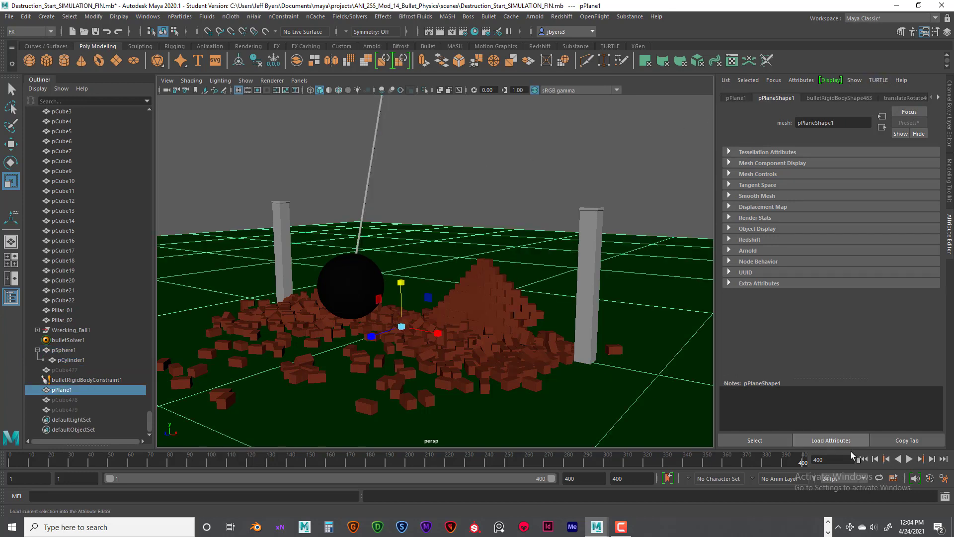
- Play the simulation from the first frame, stop at frame 85 and examine the ball's impact on the wall
{"action": "left_click", "coordinate": [867, 460]}
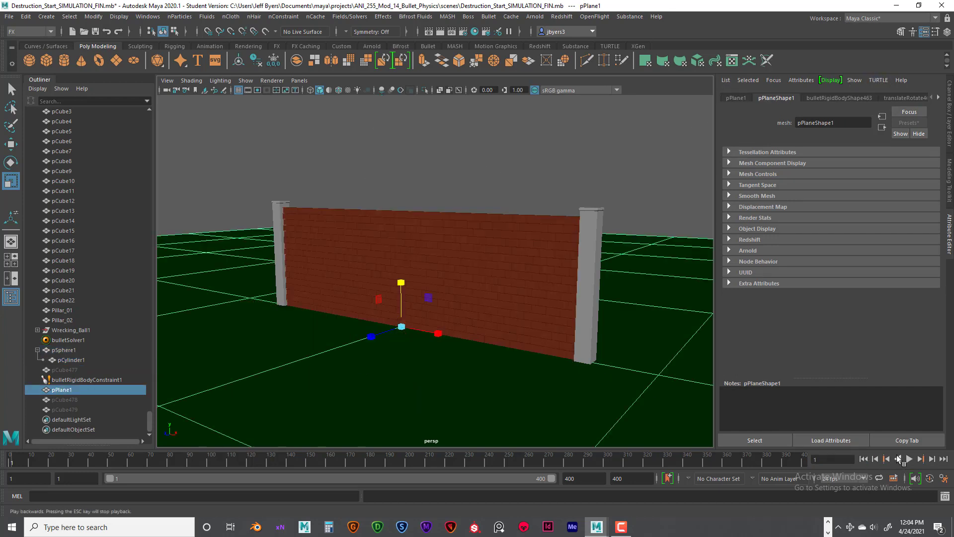
{"action": "left_click", "coordinate": [909, 458]}
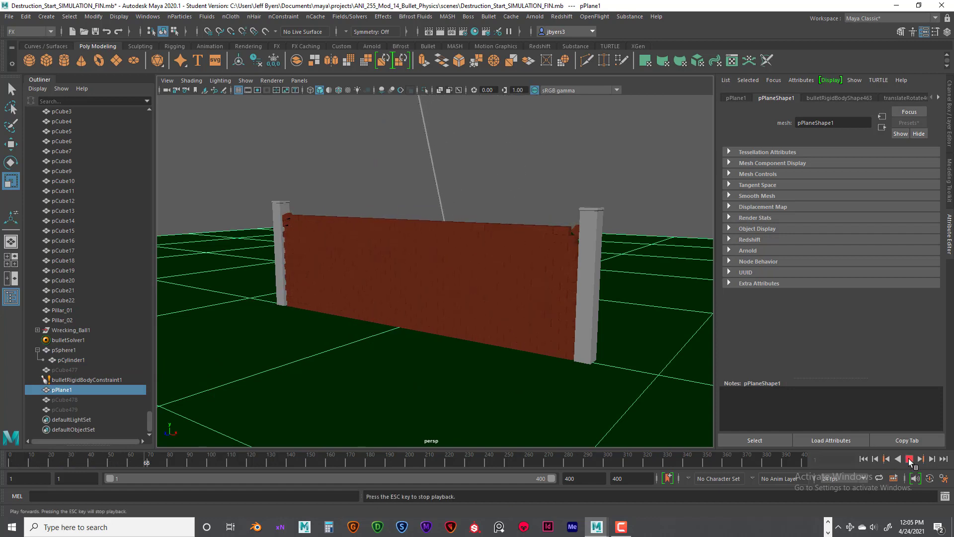
{"action": "left_click", "coordinate": [909, 458]}
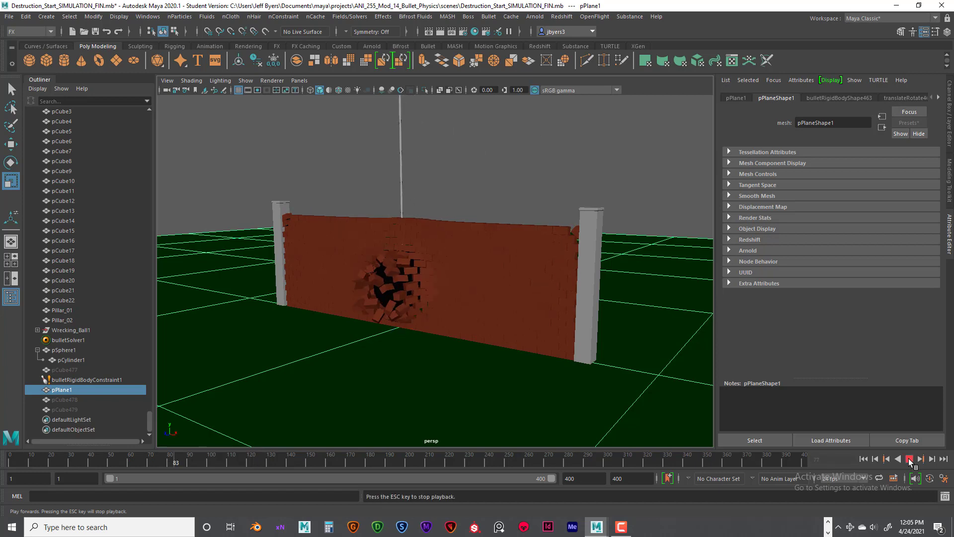
{"action": "left_click", "coordinate": [909, 459]}
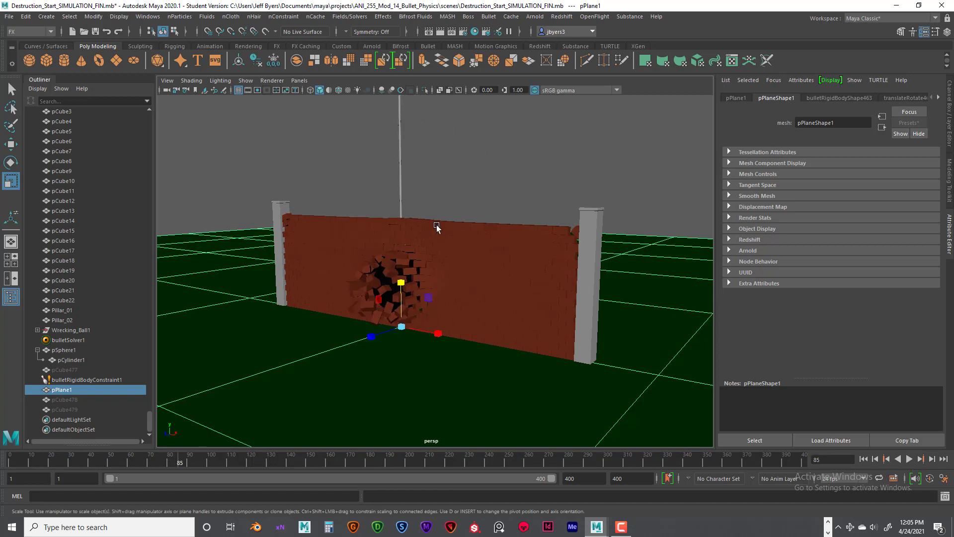
{"action": "scroll", "coordinate": [438, 230], "scroll_direction": "down", "scroll_amount": 3}
{"action": "scroll", "coordinate": [442, 237], "scroll_direction": "up", "scroll_amount": 6}
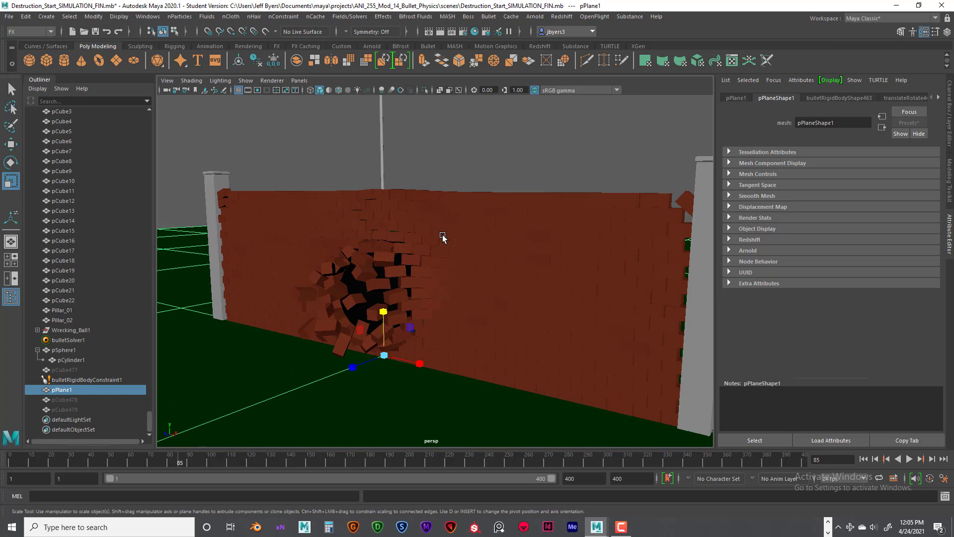
{"action": "scroll", "coordinate": [442, 237], "scroll_direction": "down", "scroll_amount": 4}
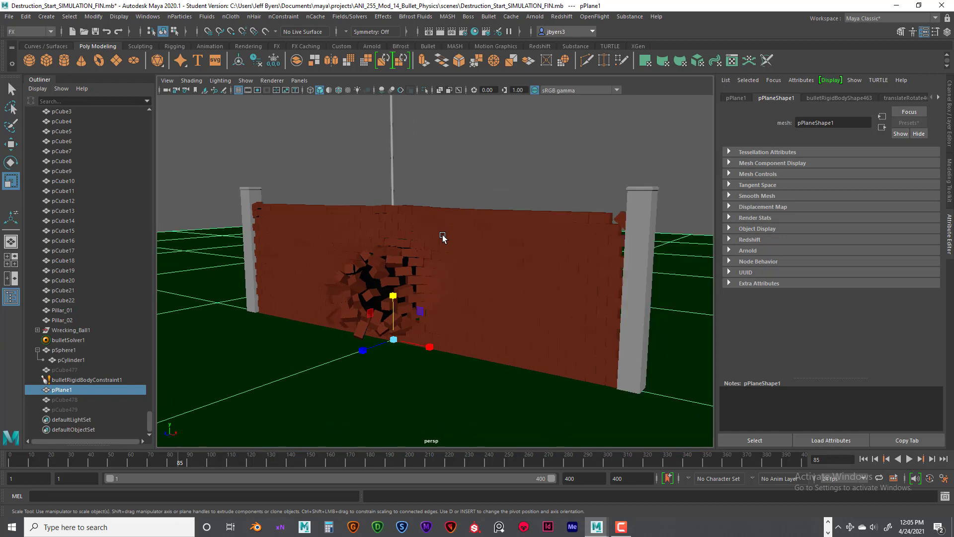
{"action": "middle_click_drag", "start_coordinate": [452, 223], "coordinate": [455, 226], "text": "alt"}
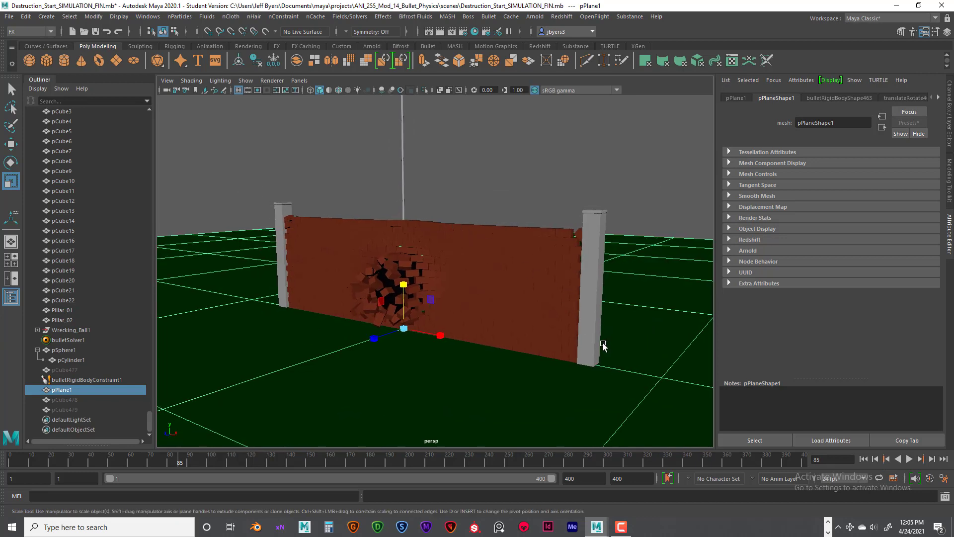
- Continue the playback to frame 176 and examine the collapsing wall with a slightly wider framing
{"action": "left_click", "coordinate": [909, 458]}
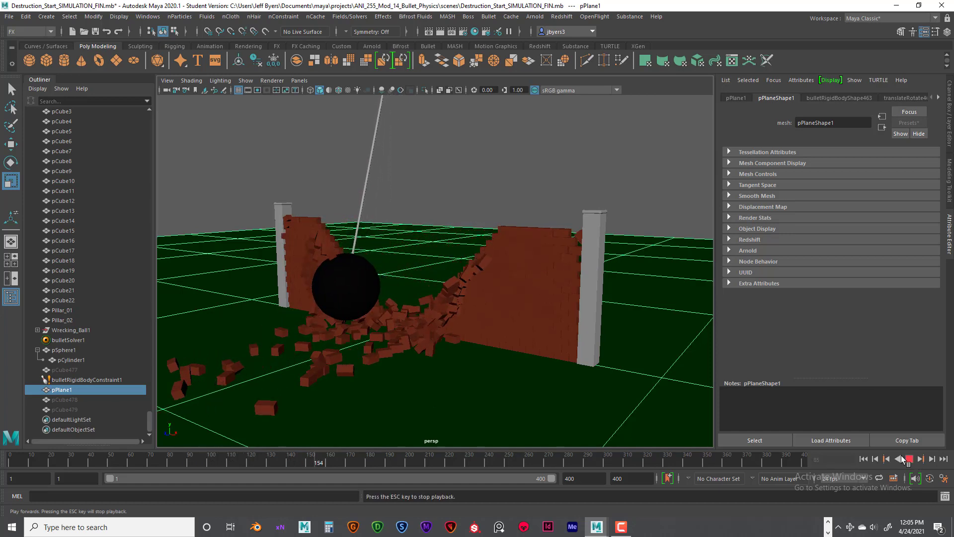
{"action": "left_click", "coordinate": [909, 459]}
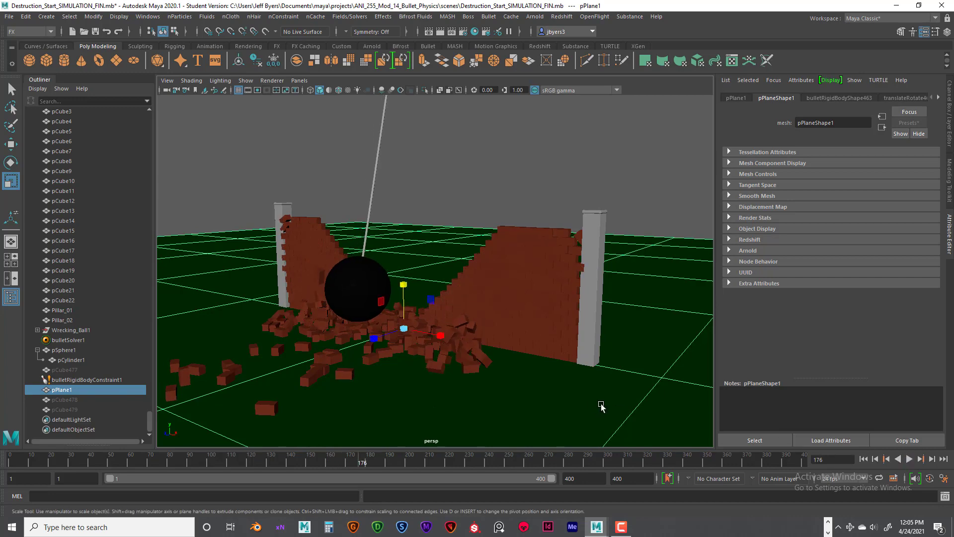
{"action": "mouse_move", "coordinate": [601, 404]}
{"action": "right_mouse_down", "text": "alt"}
{"action": "mouse_move", "coordinate": [449, 400]}
{"action": "mouse_move", "coordinate": [572, 410]}
{"action": "mouse_move", "coordinate": [564, 407]}
{"action": "right_mouse_up", "text": "alt"}
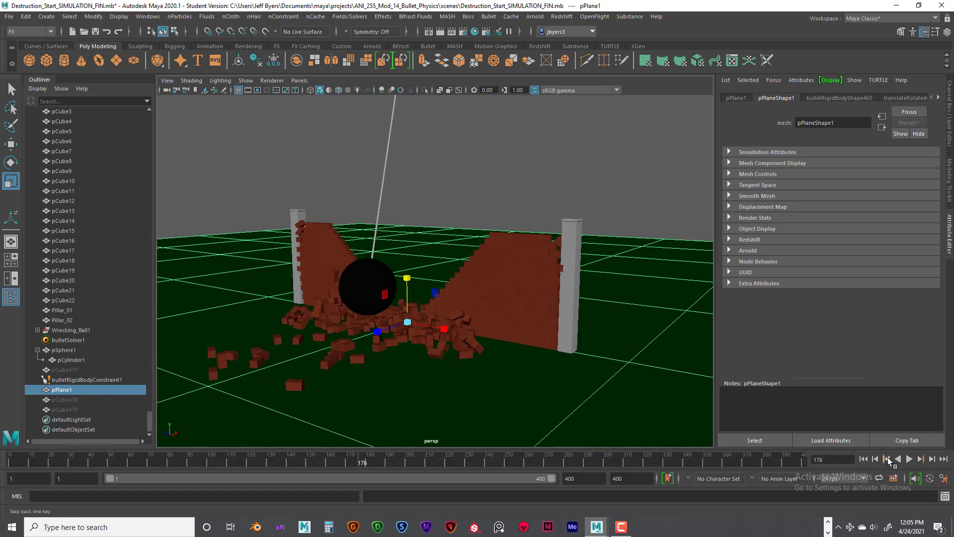
- Replay the simulation from the first frame, stop at frame 84 as the wall breaks, and clear the selection
{"action": "left_click", "coordinate": [863, 458]}
{"action": "left_click", "coordinate": [909, 459]}
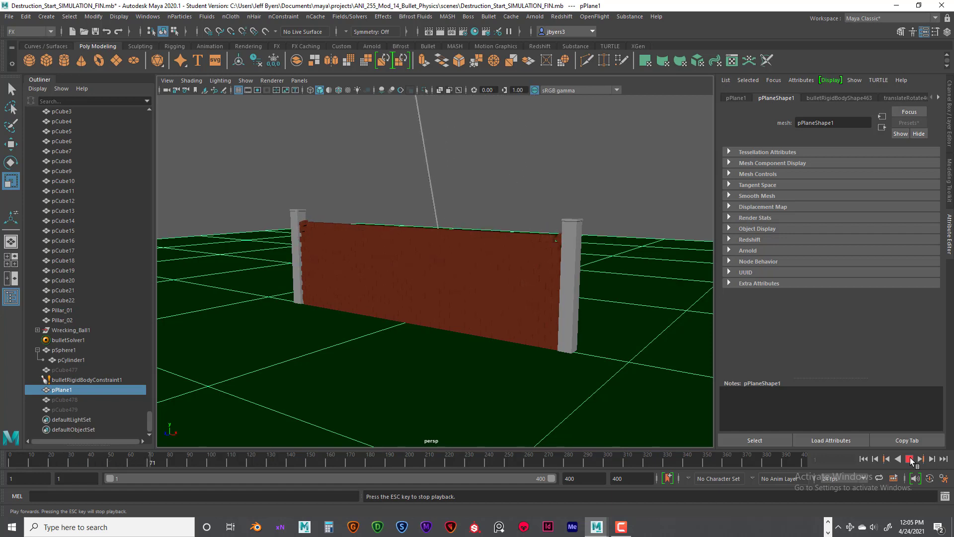
{"action": "left_click", "coordinate": [910, 458]}
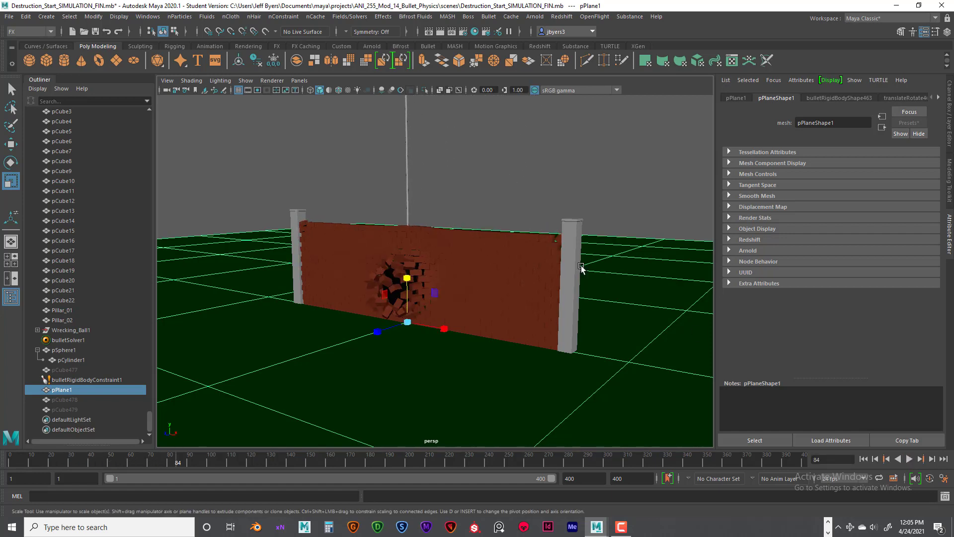
{"action": "left_click", "coordinate": [512, 199]}
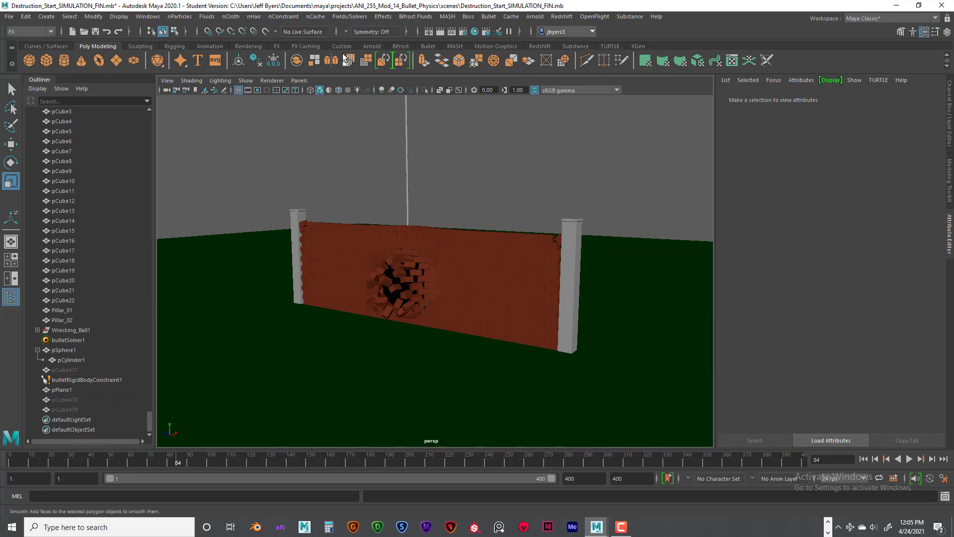
- Add an Arnold sky dome light to the scene and clear the selection
{"action": "left_click", "coordinate": [382, 46]}
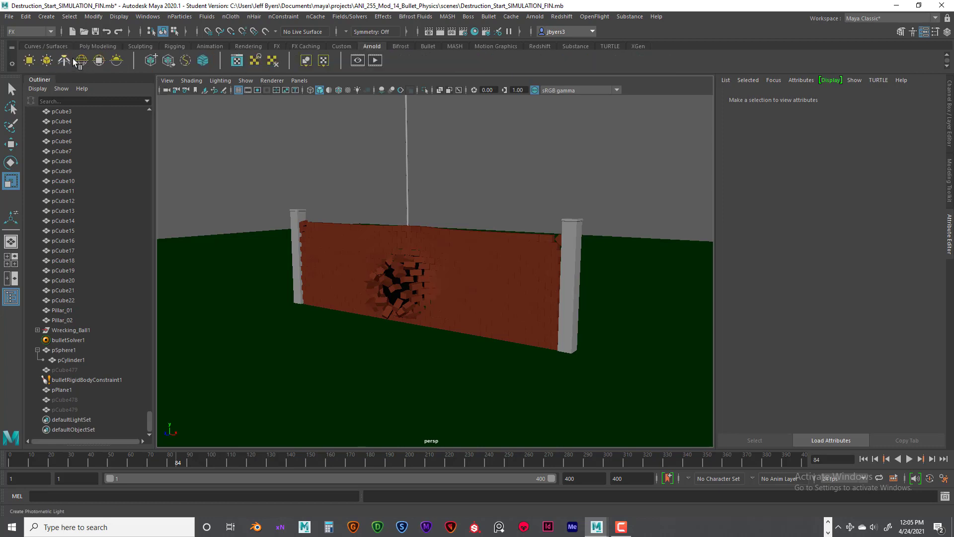
{"action": "left_click", "coordinate": [82, 60]}
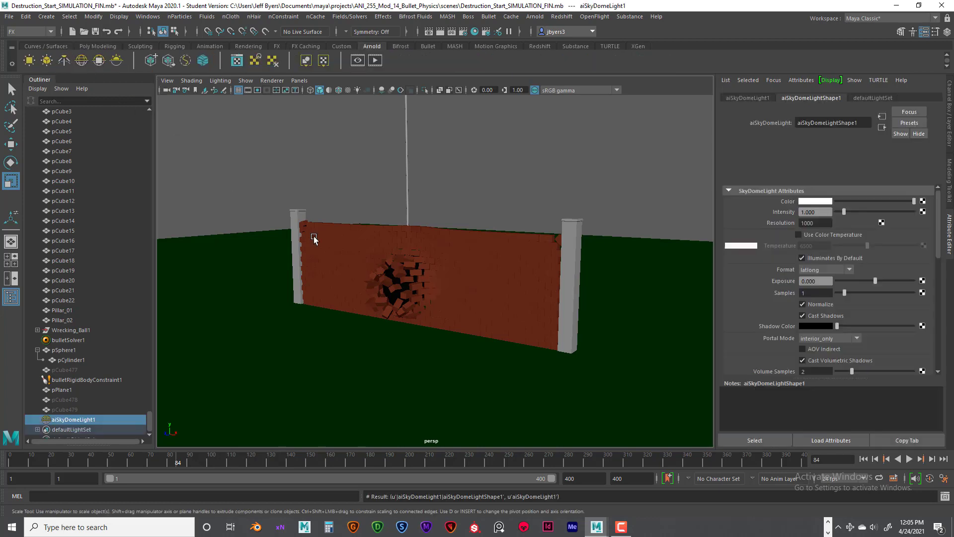
{"action": "left_click", "coordinate": [477, 190]}
{"action": "left_click_drag", "start_coordinate": [457, 123], "coordinate": [499, 183]}
{"action": "left_click_drag", "start_coordinate": [301, 134], "coordinate": [323, 157]}
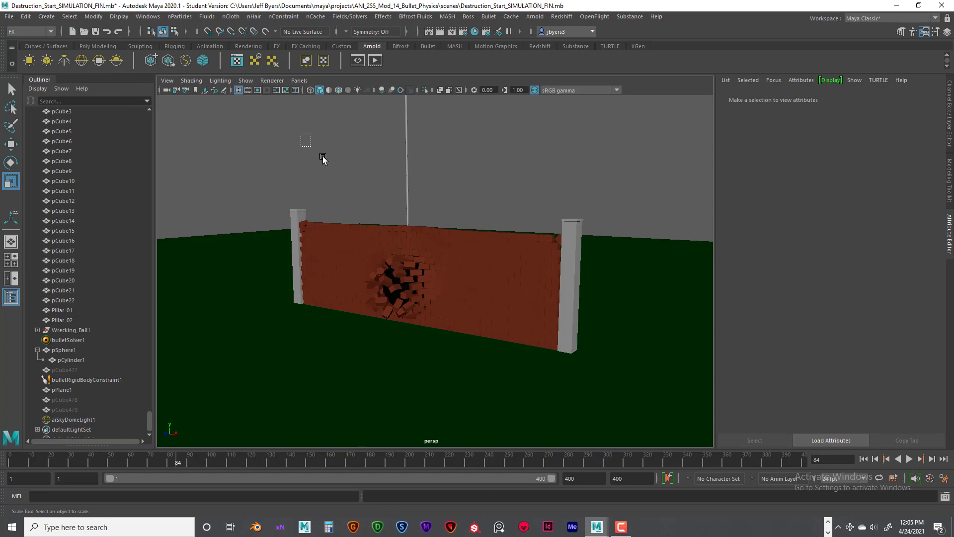
- Show all object types in the viewport and select the sky dome light
{"action": "left_click", "coordinate": [246, 81]}
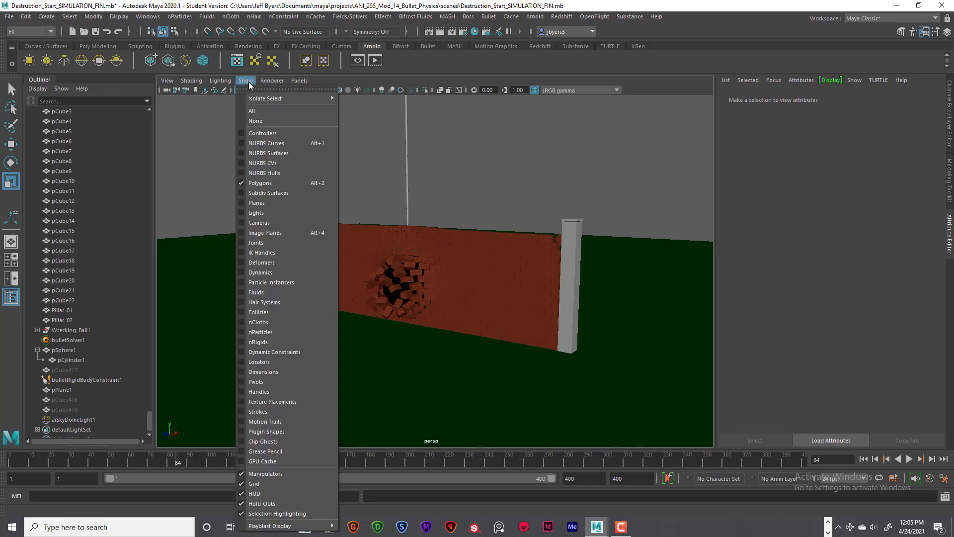
{"action": "left_click", "coordinate": [255, 112]}
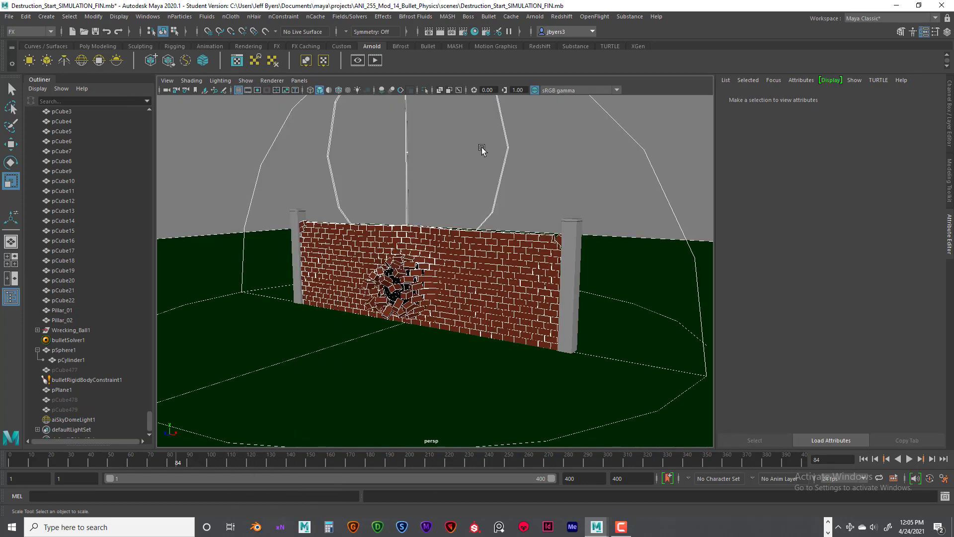
{"action": "left_click", "coordinate": [561, 148]}
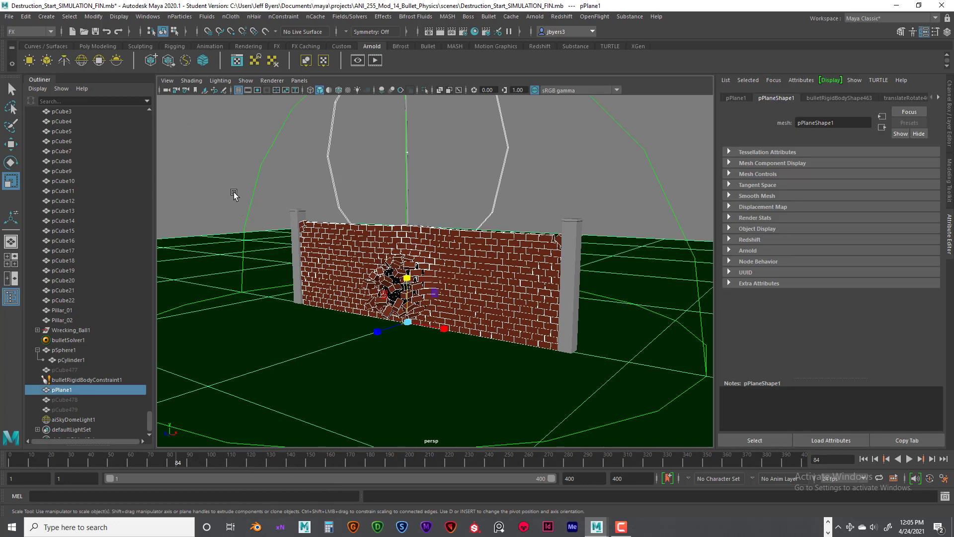
{"action": "scroll", "coordinate": [89, 371], "scroll_direction": "down", "scroll_amount": 1}
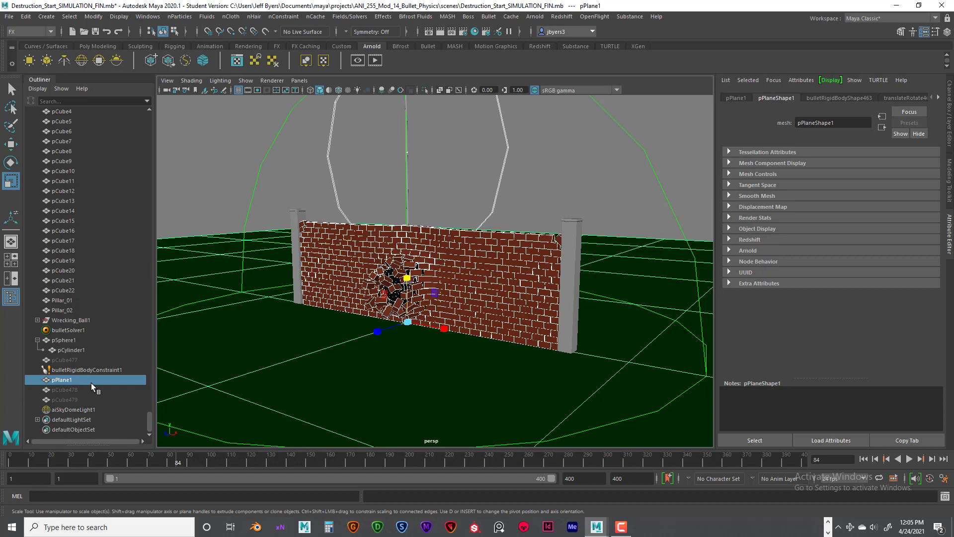
{"action": "left_click", "coordinate": [81, 409]}
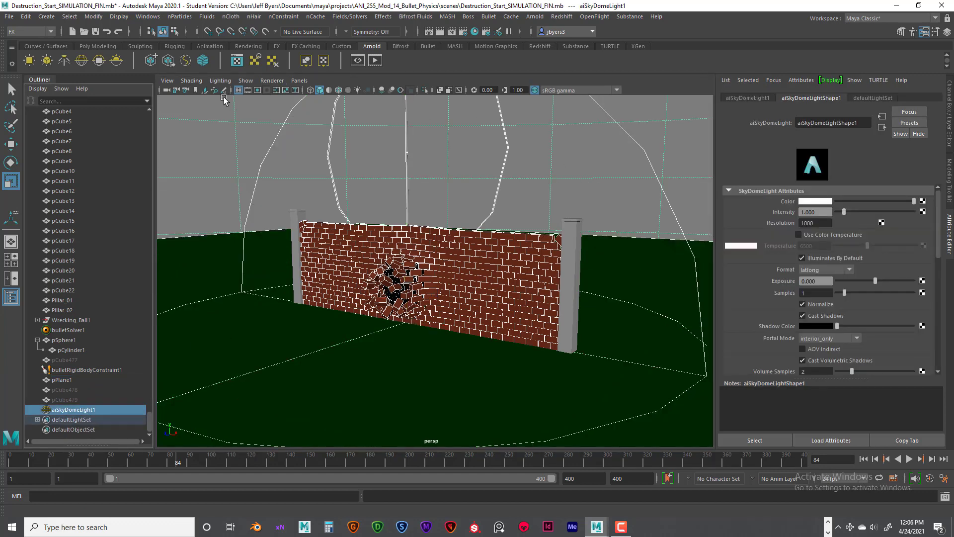
- Hide all object types in the viewport and show only polygons
{"action": "left_click", "coordinate": [245, 81]}
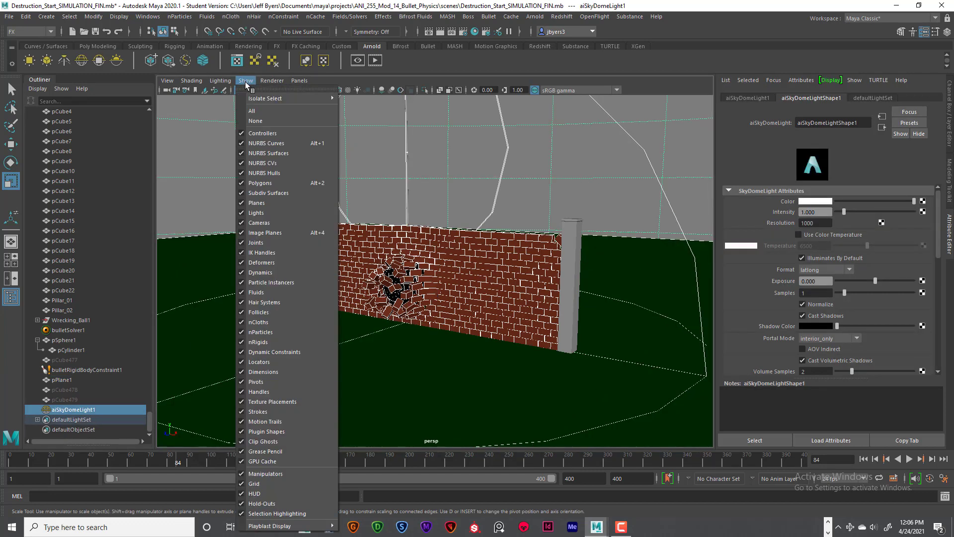
{"action": "left_click", "coordinate": [256, 122]}
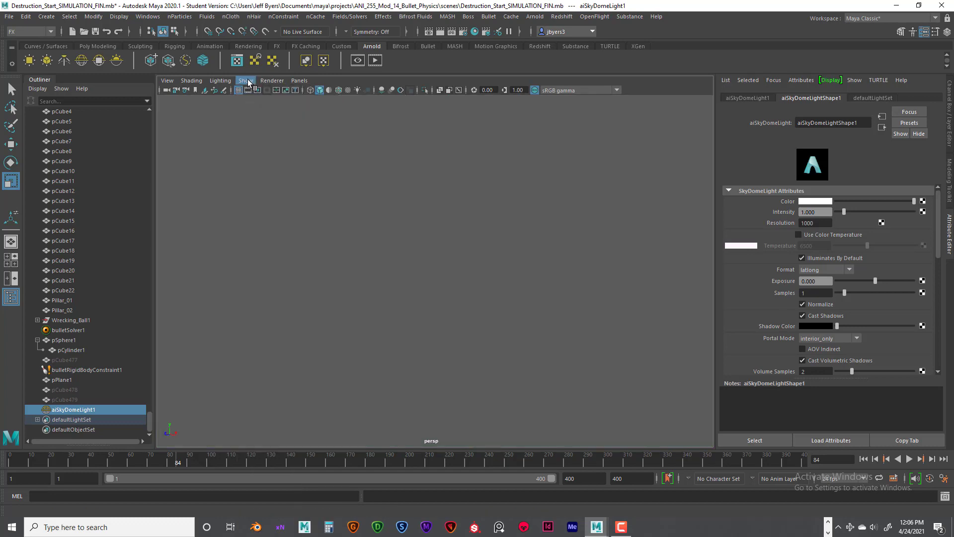
{"action": "left_click", "coordinate": [245, 80]}
{"action": "left_click", "coordinate": [259, 183]}
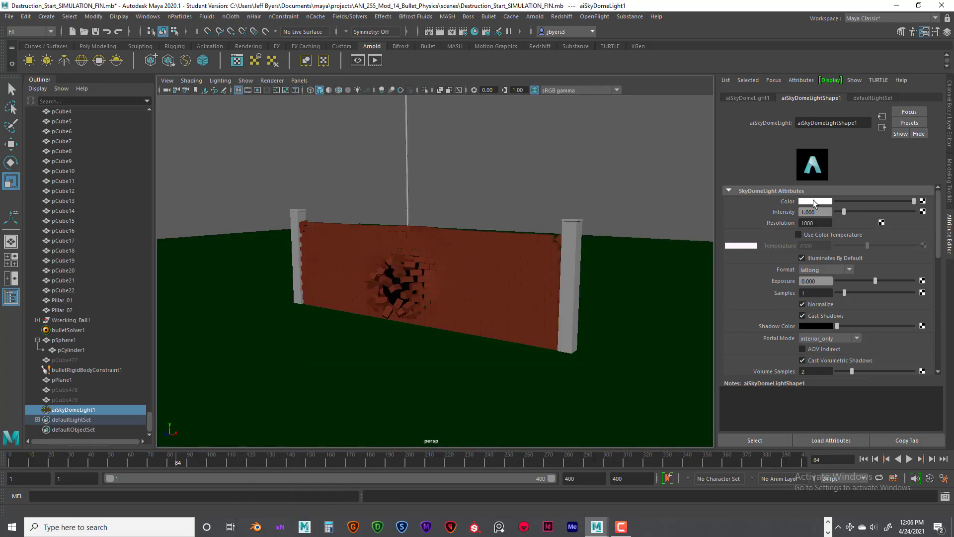
- Set the sky dome light's intensity to 0.5, exposure to 0.5 and samples to 2
{"action": "left_click_drag", "start_coordinate": [821, 212], "coordinate": [795, 211]}
{"action": "type", "text": "0.5"}
{"action": "key", "text": "Return"}
{"action": "left_click_drag", "start_coordinate": [822, 281], "coordinate": [784, 282]}
{"action": "type", "text": ".5"}
{"action": "key", "text": "Return"}
{"action": "left_click_drag", "start_coordinate": [819, 293], "coordinate": [787, 292]}
{"action": "type", "text": "2"}
{"action": "key", "text": "Return"}
- Enable color temperature on the sky dome light and set it to 5800
{"action": "left_click", "coordinate": [799, 234]}
{"action": "left_click_drag", "start_coordinate": [822, 246], "coordinate": [790, 247]}
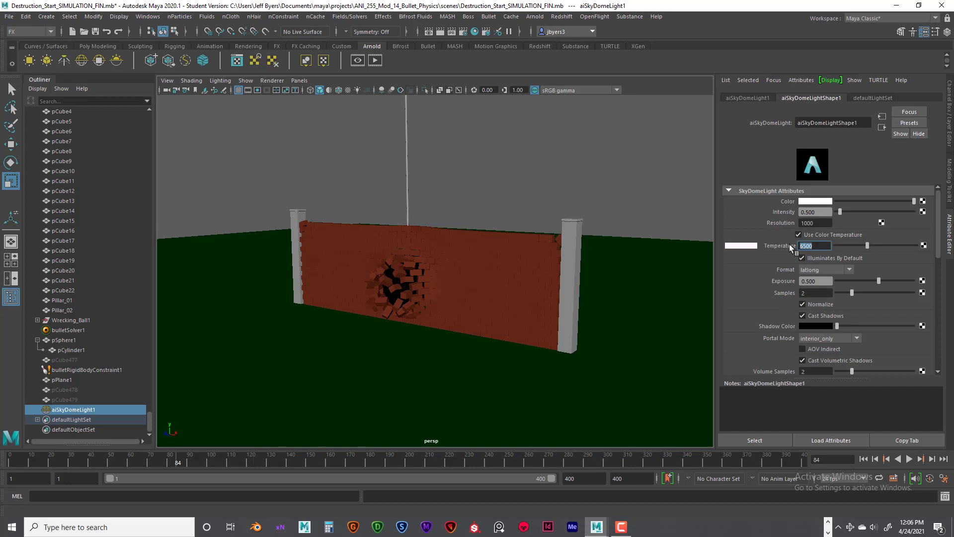
{"action": "type", "text": "5800"}
{"action": "key", "text": "Return"}
- Create a directional light and position it above the brick wall
{"action": "left_click", "coordinate": [45, 18]}
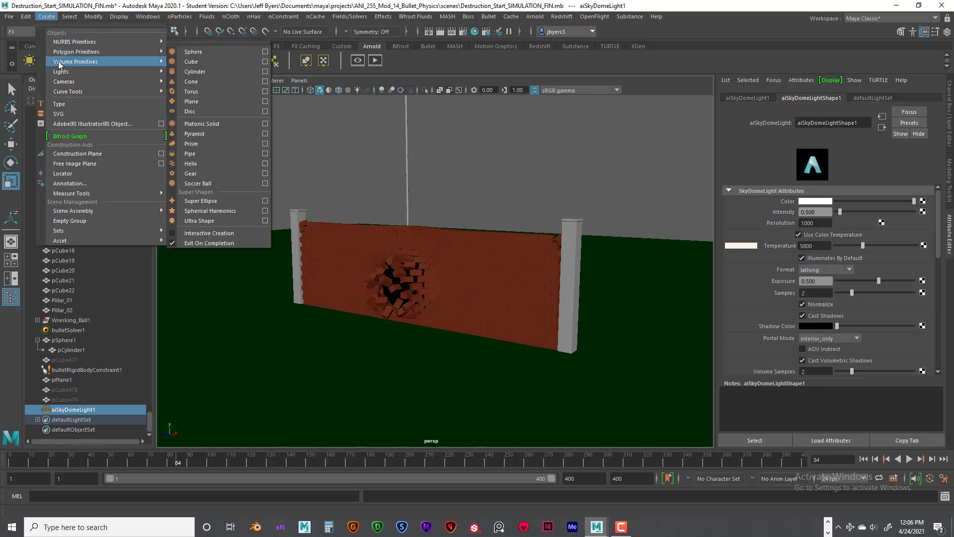
{"action": "mouse_move", "coordinate": [150, 72]}
{"action": "left_click", "coordinate": [209, 82]}
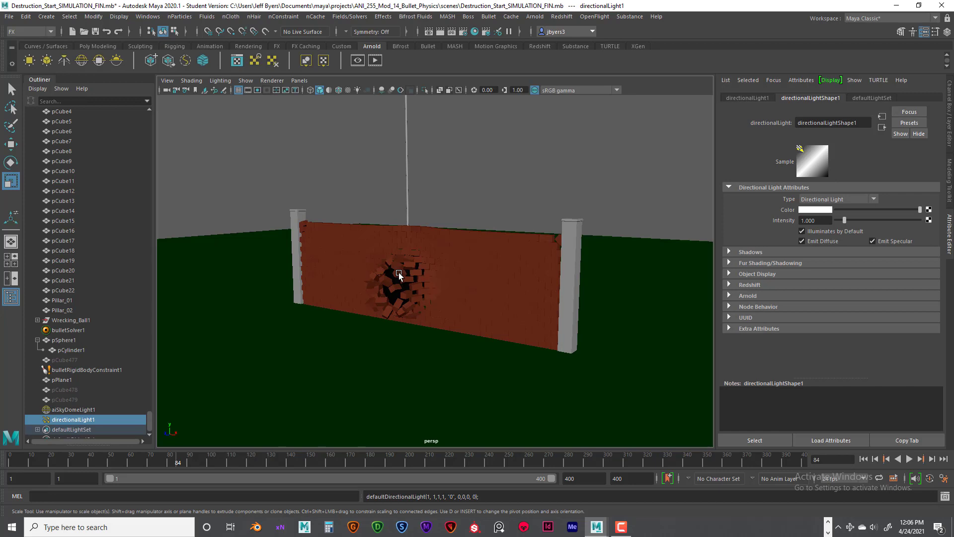
{"action": "key", "text": "w"}
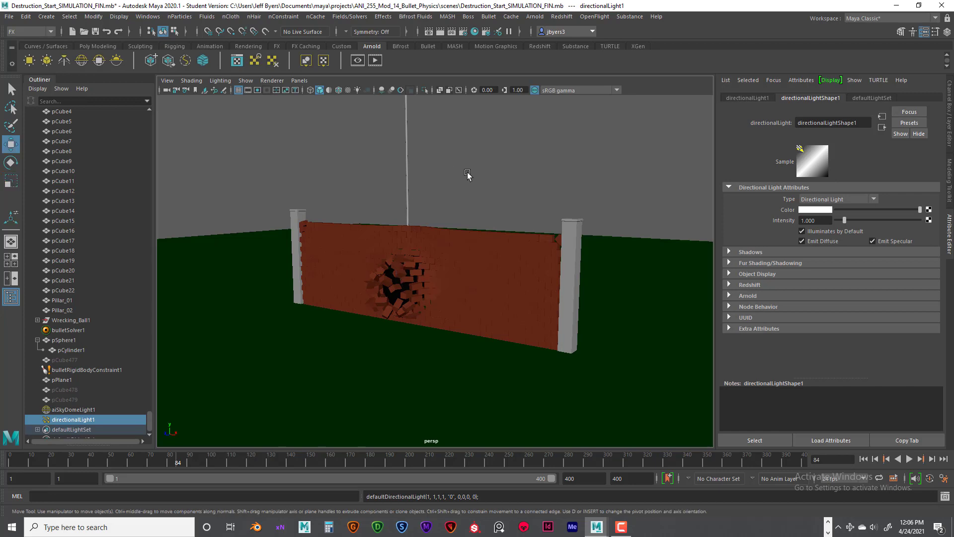
{"action": "key", "text": "f"}
{"action": "left_click", "coordinate": [421, 171]}
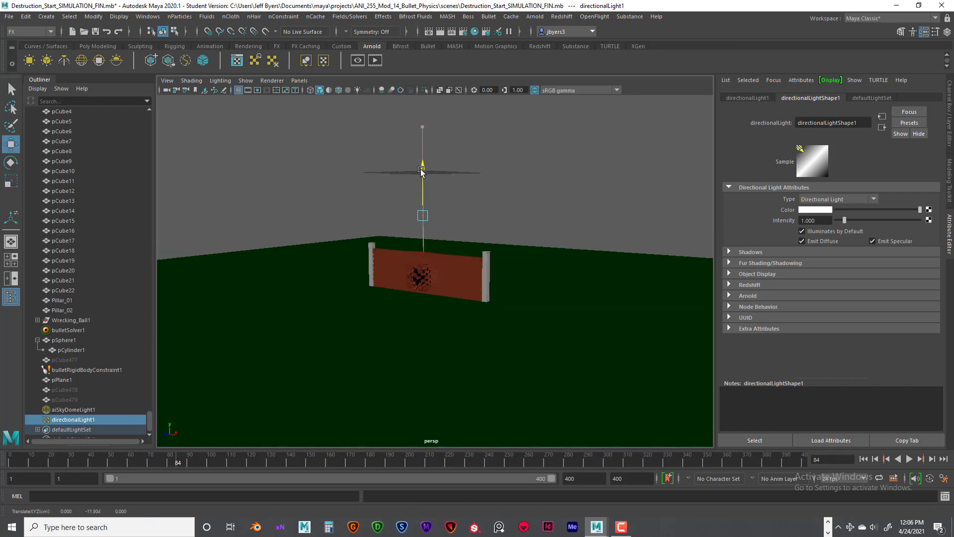
{"action": "left_click_drag", "start_coordinate": [421, 172], "coordinate": [421, 189]}
- Scale the directional light up uniformly so its icon is large enough to see
{"action": "key", "text": "e"}
{"action": "key", "text": "r"}
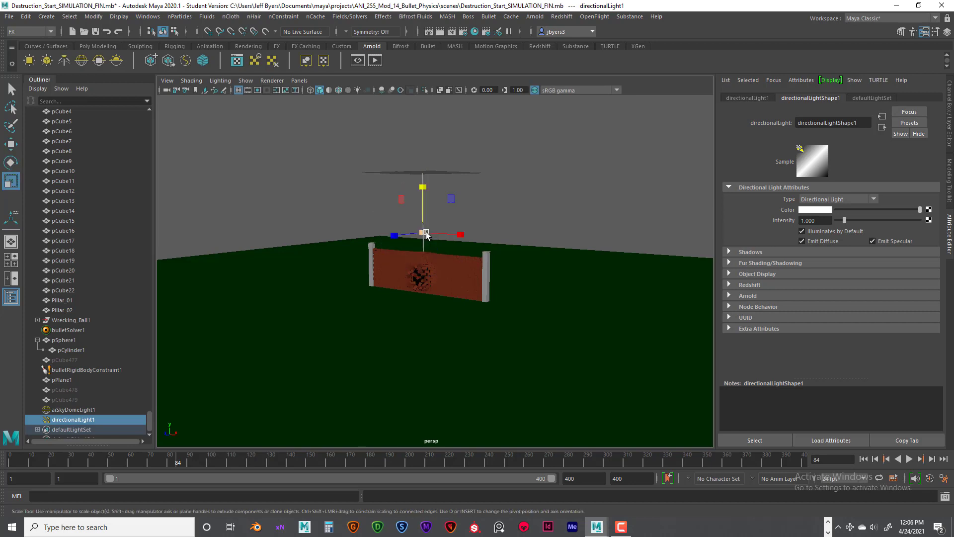
{"action": "left_click", "coordinate": [426, 233]}
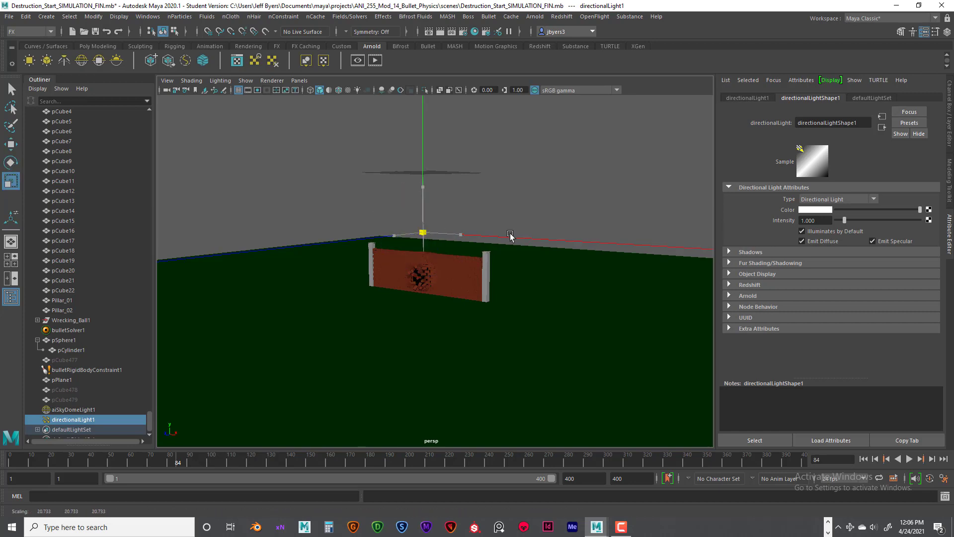
- Show lights in the viewport and rotate the directional light to about -38, -7 and 5 degrees, aiming diagonally down at the wall
{"action": "left_click", "coordinate": [246, 81]}
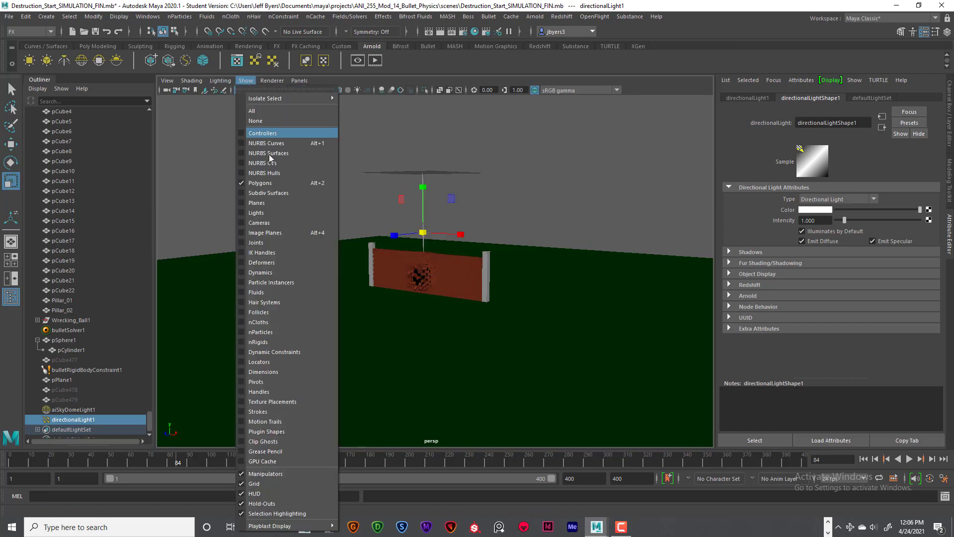
{"action": "left_click", "coordinate": [260, 223]}
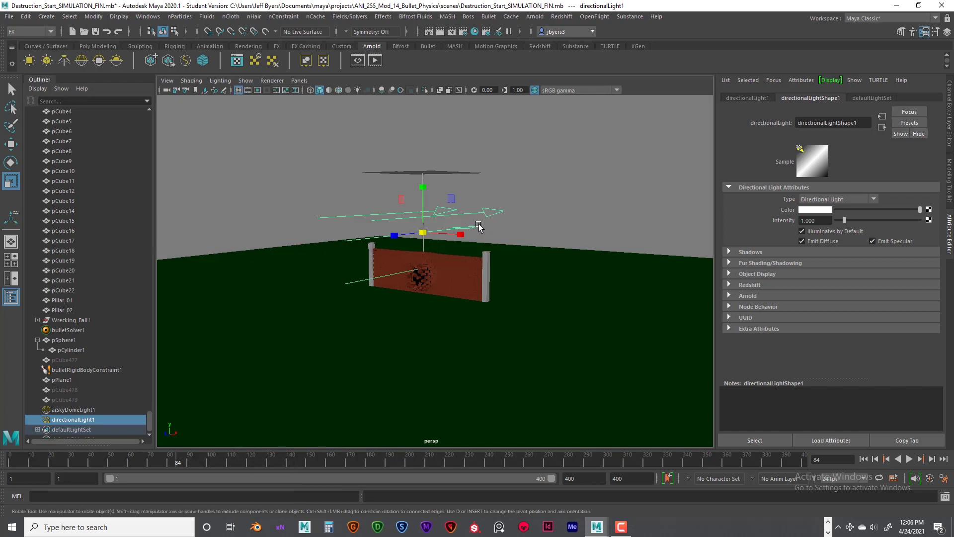
{"action": "key", "text": "e"}
{"action": "left_click_drag", "start_coordinate": [422, 188], "coordinate": [409, 202]}
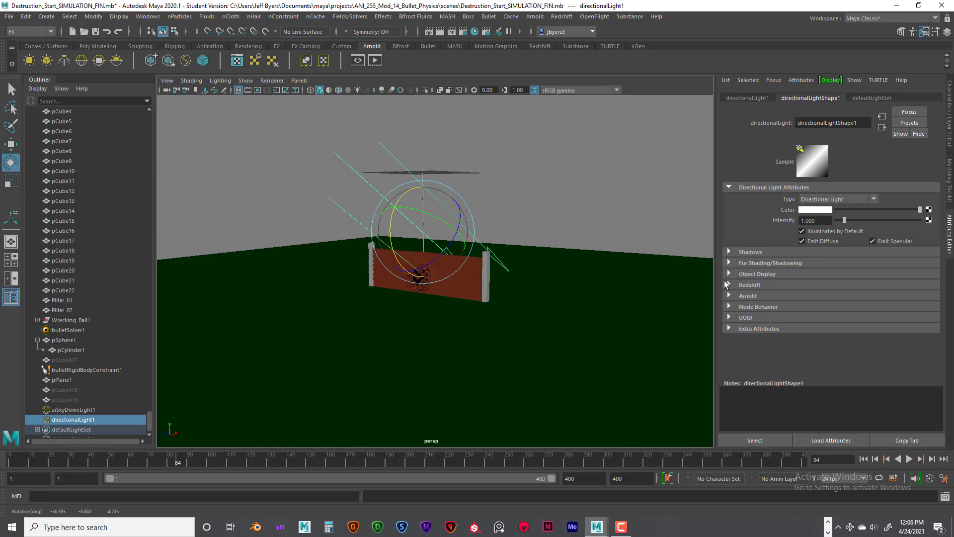
- In the directional light's Arnold settings, enable color temperature at 5800 and set exposure to 1, samples to 2 and angle to 2
{"action": "left_click", "coordinate": [729, 296]}
{"action": "left_click", "coordinate": [799, 308]}
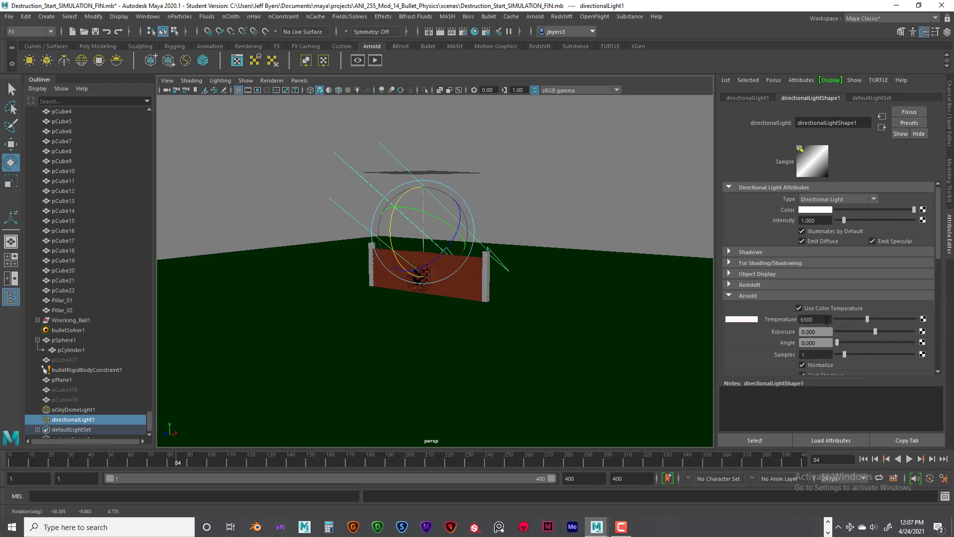
{"action": "type", "text": "5800"}
{"action": "key", "text": "Return"}
{"action": "left_click", "coordinate": [822, 334]}
{"action": "type", "text": "1"}
{"action": "key", "text": "Return"}
{"action": "left_click", "coordinate": [810, 355]}
{"action": "type", "text": "2"}
{"action": "key", "text": "Return"}
{"action": "left_click", "coordinate": [808, 343]}
{"action": "type", "text": "2"}
{"action": "key", "text": "Return"}
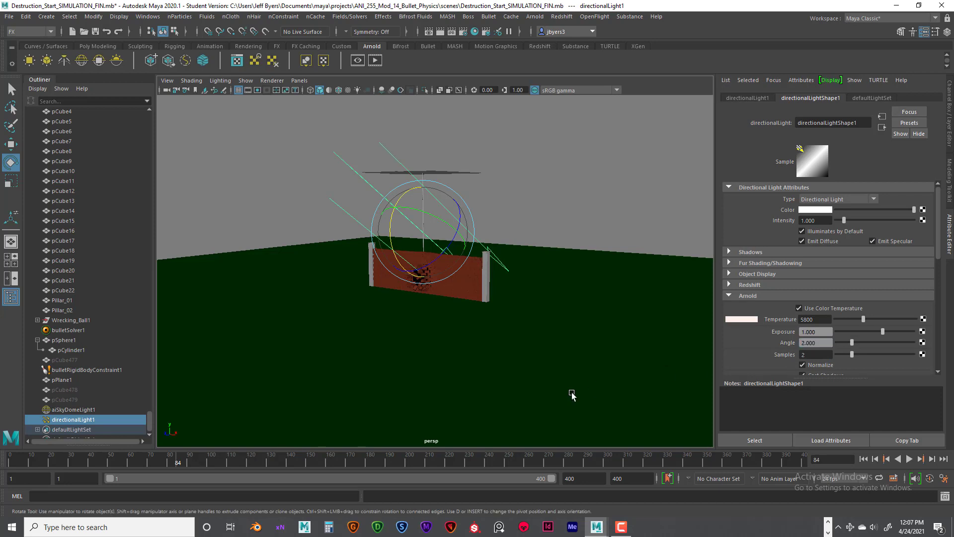
- Frame the wall, set the render image size preset to HD_1080 and render the current frame with Arnold
{"action": "scroll", "coordinate": [547, 367], "scroll_direction": "up", "scroll_amount": 4}
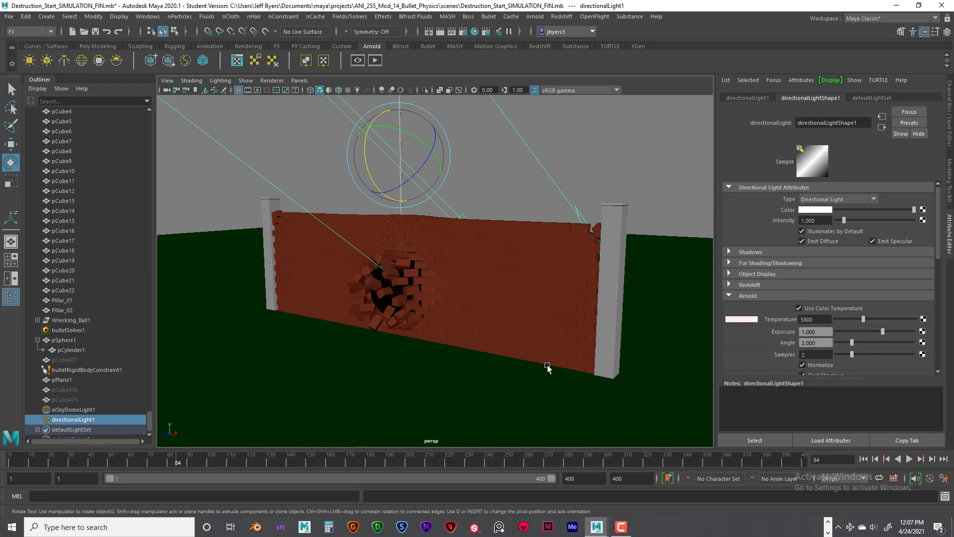
{"action": "scroll", "coordinate": [547, 368], "scroll_direction": "down", "scroll_amount": 3}
{"action": "mouse_move", "coordinate": [547, 368]}
{"action": "middle_mouse_down", "text": "alt"}
{"action": "mouse_move", "coordinate": [561, 368]}
{"action": "mouse_move", "coordinate": [550, 370]}
{"action": "middle_mouse_up", "text": "alt"}
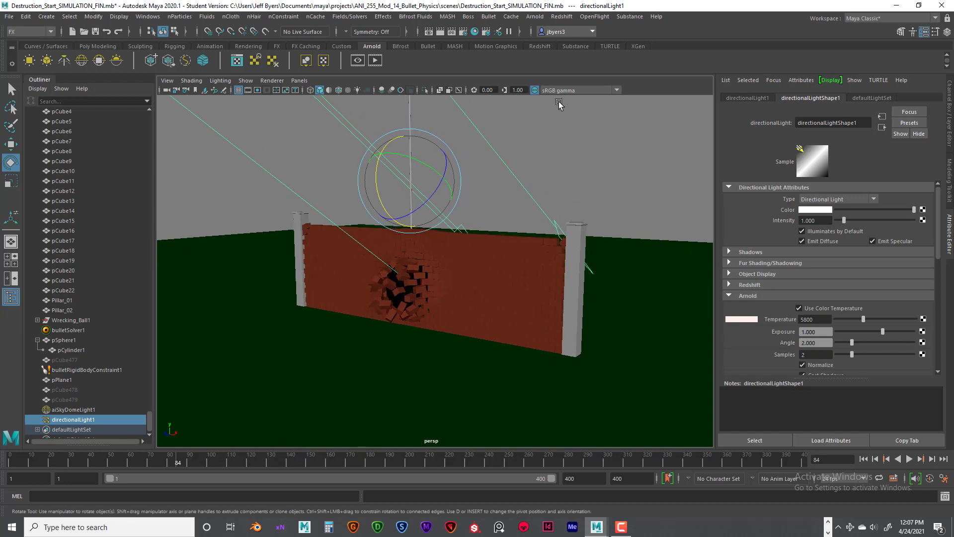
{"action": "left_click", "coordinate": [533, 18]}
{"action": "left_click", "coordinate": [696, 16]}
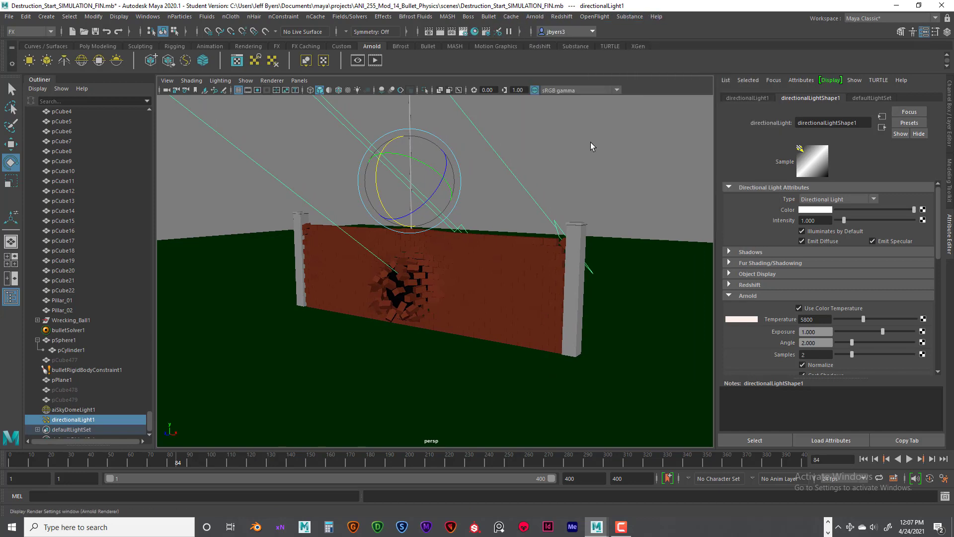
{"action": "left_click", "coordinate": [463, 31]}
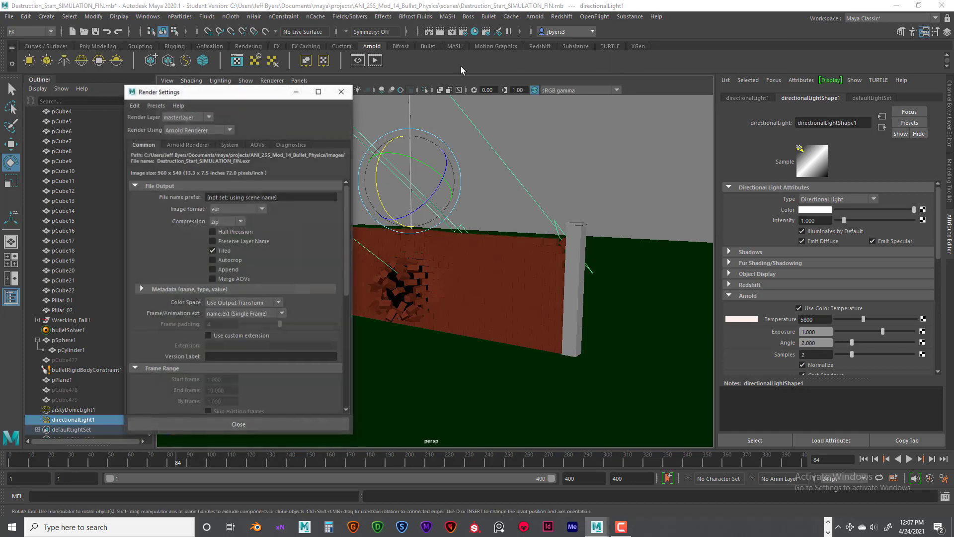
{"action": "left_click", "coordinate": [199, 144]}
{"action": "left_click", "coordinate": [144, 145]}
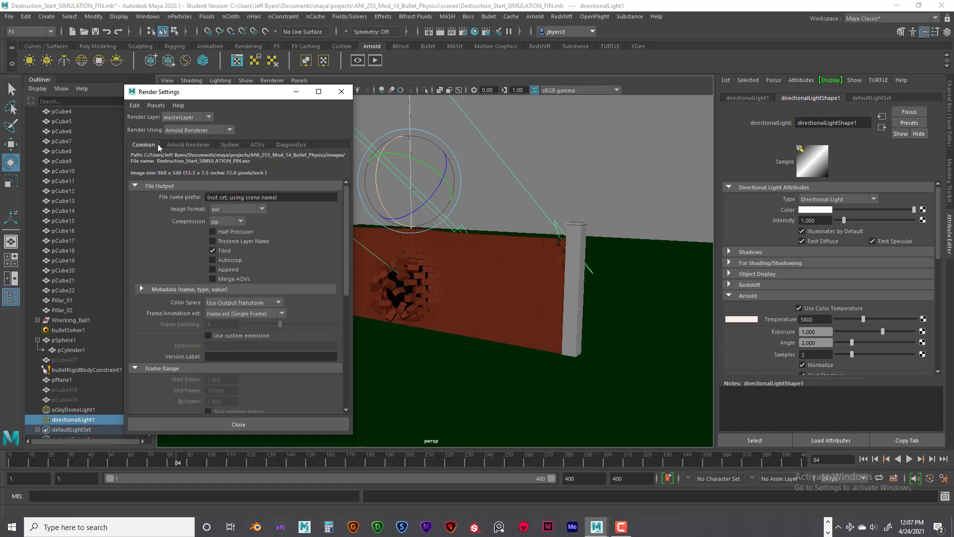
{"action": "scroll", "coordinate": [249, 262], "scroll_direction": "down", "scroll_amount": 6}
{"action": "left_click", "coordinate": [255, 275]}
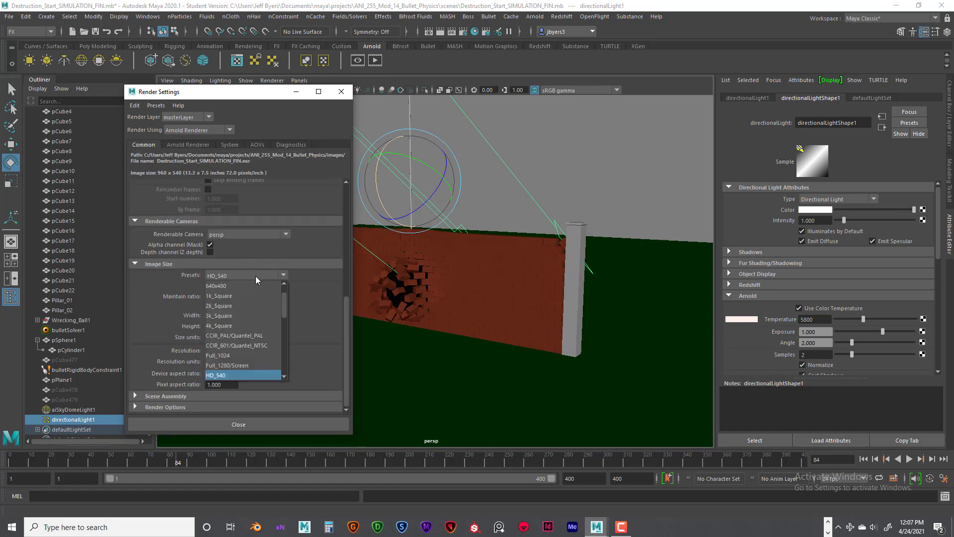
{"action": "scroll", "coordinate": [243, 367], "scroll_direction": "down", "scroll_amount": 2}
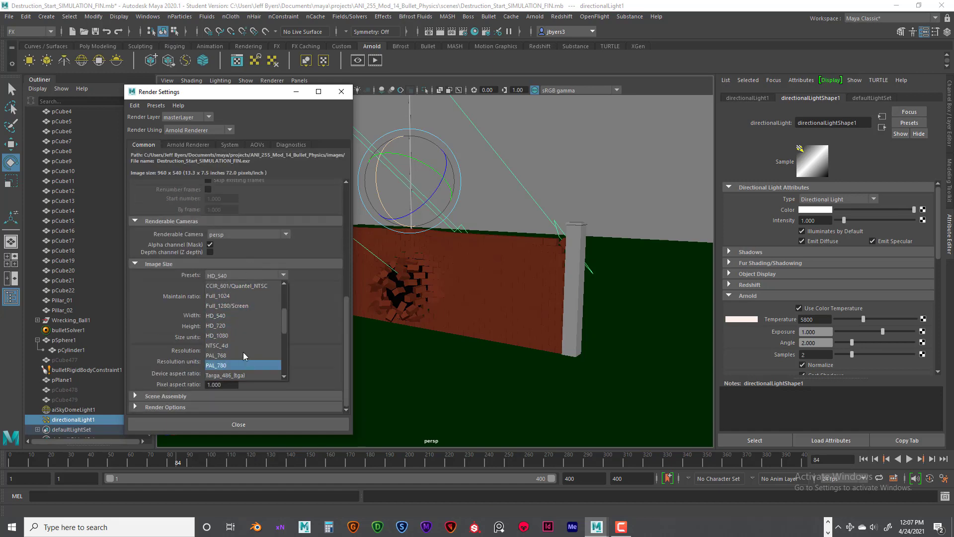
{"action": "left_click", "coordinate": [234, 335]}
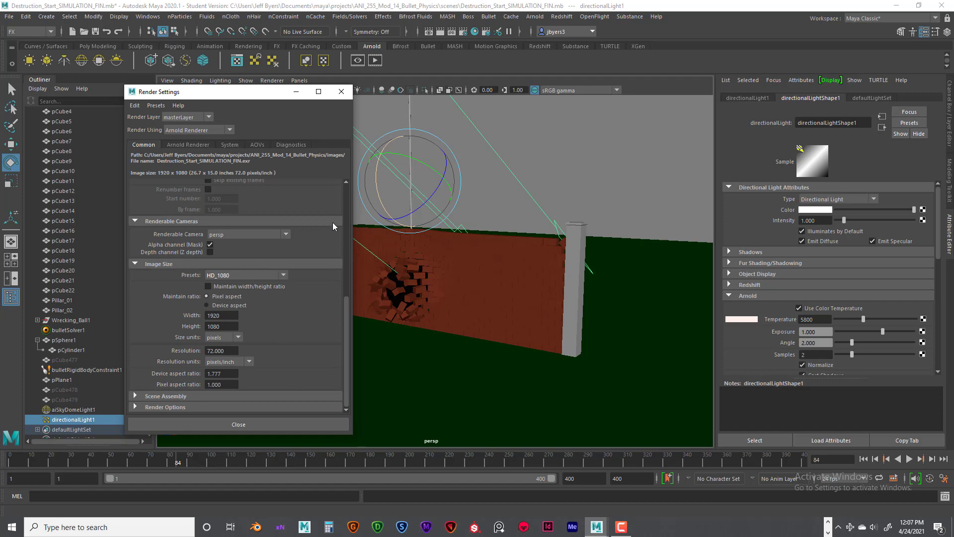
{"action": "left_click", "coordinate": [342, 94]}
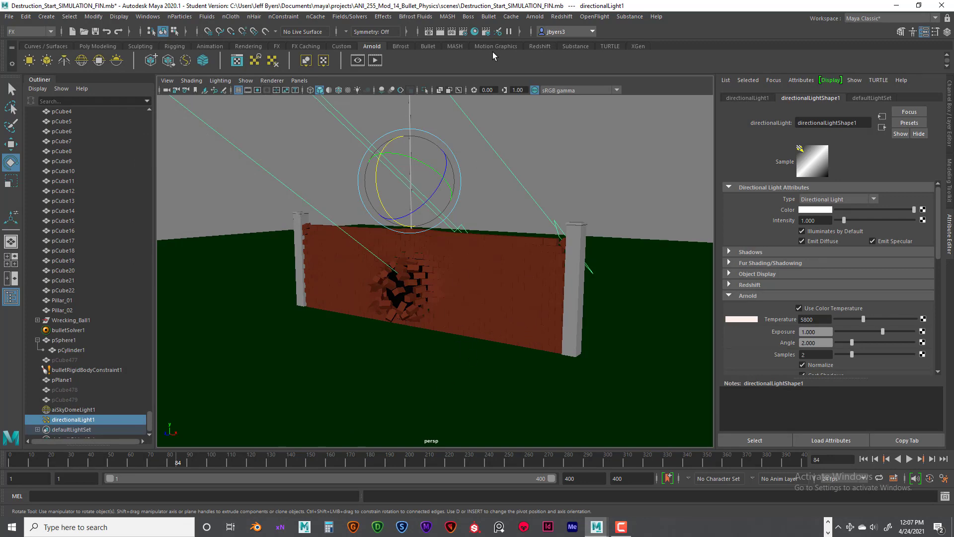
{"action": "left_click", "coordinate": [441, 31]}
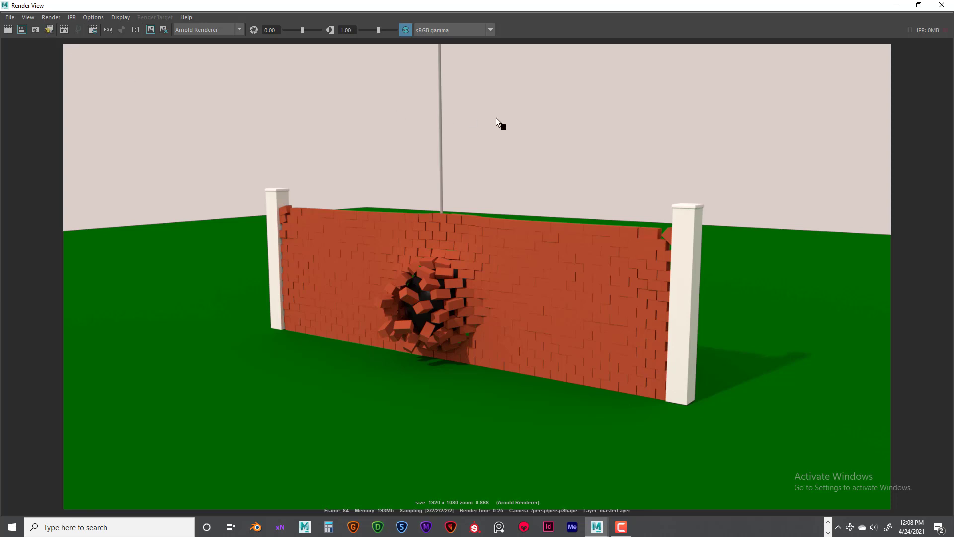
{"action": "left_click", "coordinate": [941, 5]}
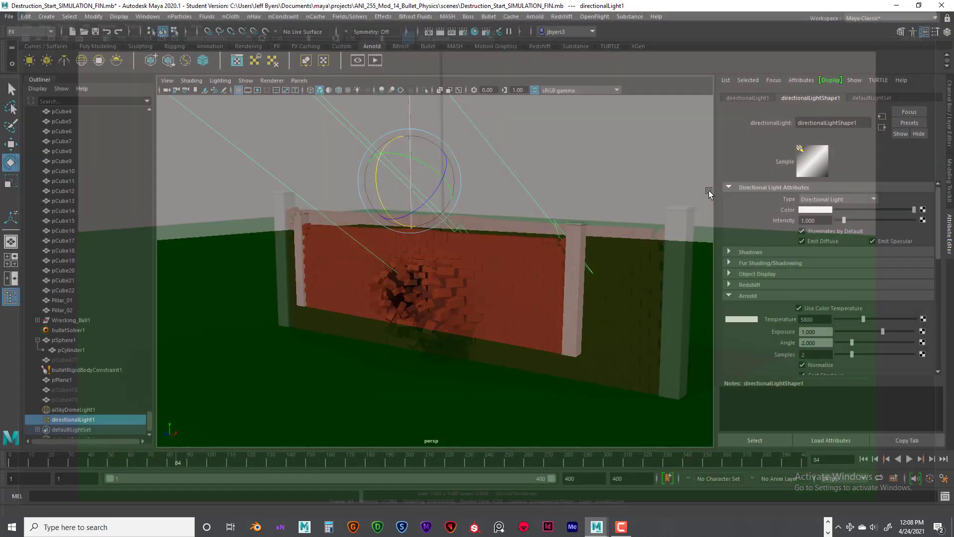
- Set the sky dome light's camera visibility to 0 and render the frame again
{"action": "left_click", "coordinate": [656, 201]}
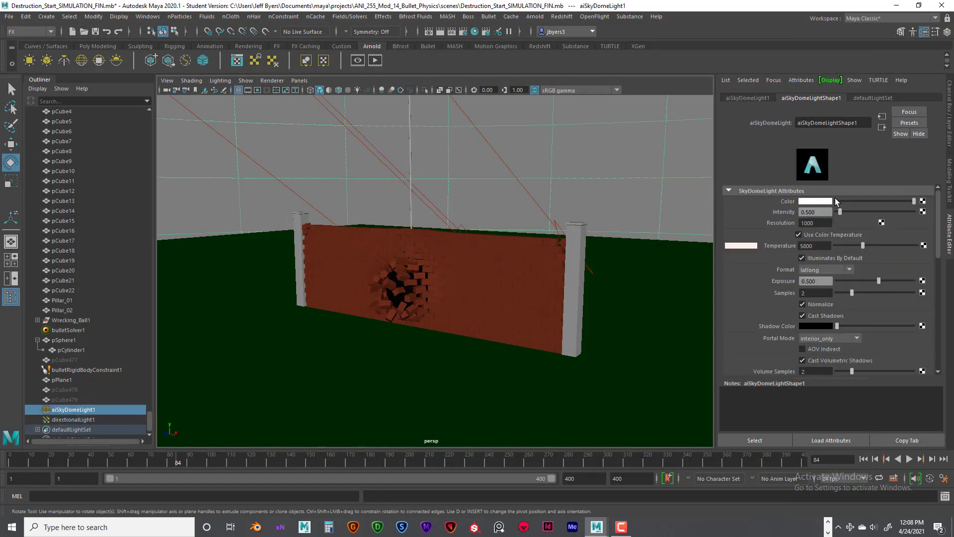
{"action": "scroll", "coordinate": [818, 298], "scroll_direction": "down", "scroll_amount": 5}
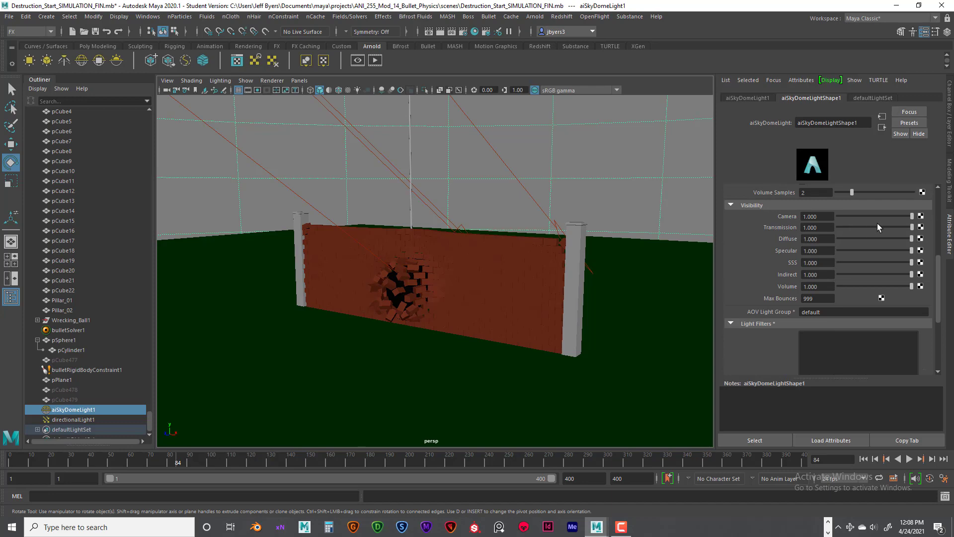
{"action": "left_click_drag", "start_coordinate": [912, 218], "coordinate": [840, 217]}
{"action": "left_click", "coordinate": [440, 32]}
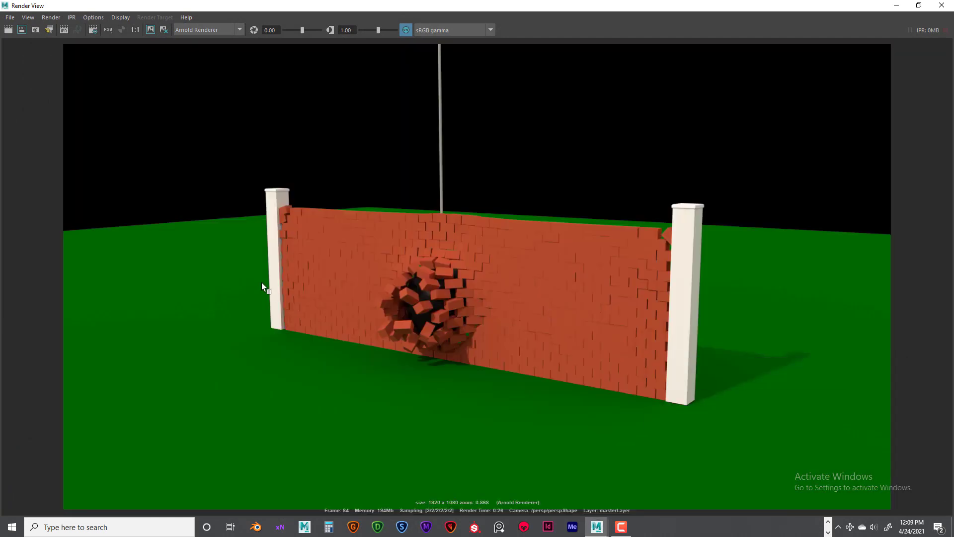
- Apply the color-managed save mode with embedded view transform in the image saving options
{"action": "left_click", "coordinate": [11, 19]}
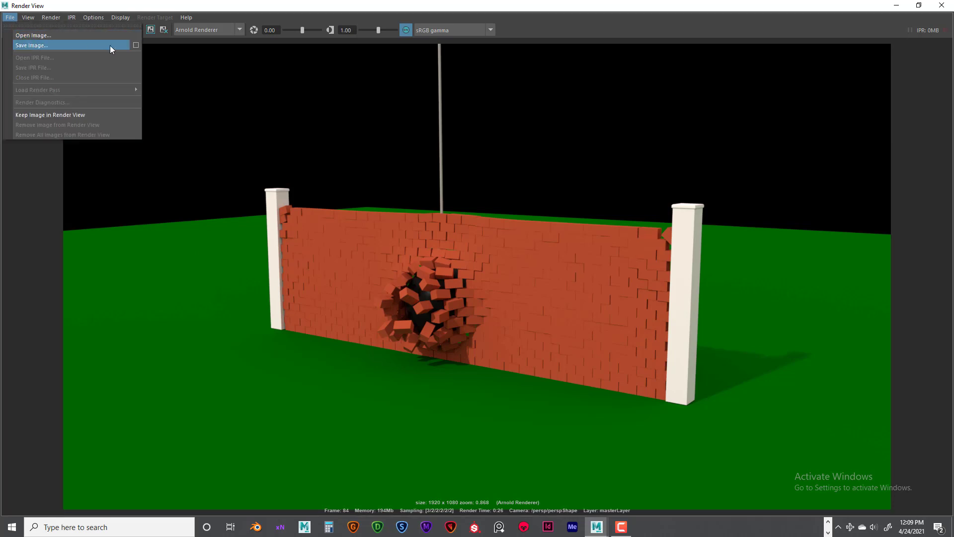
{"action": "left_click", "coordinate": [134, 45]}
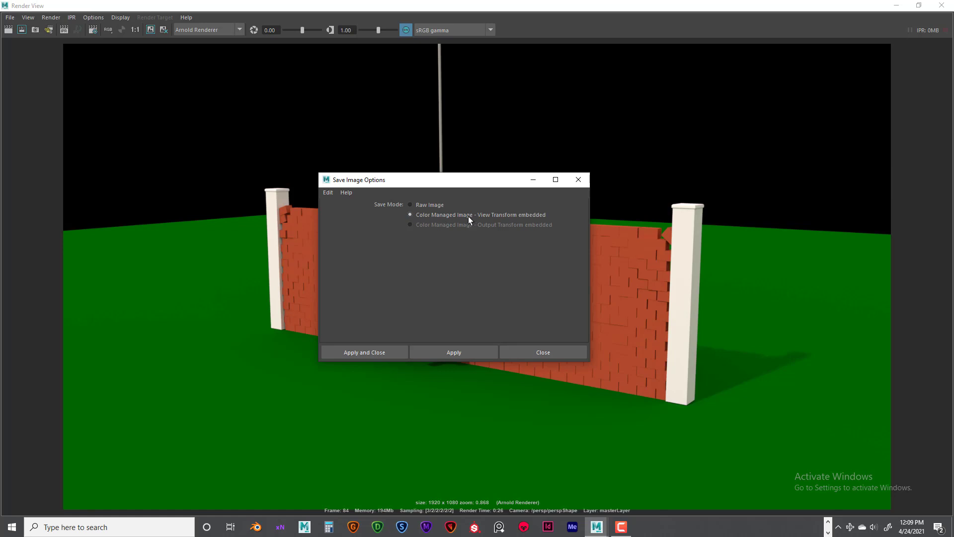
{"action": "left_click", "coordinate": [380, 350]}
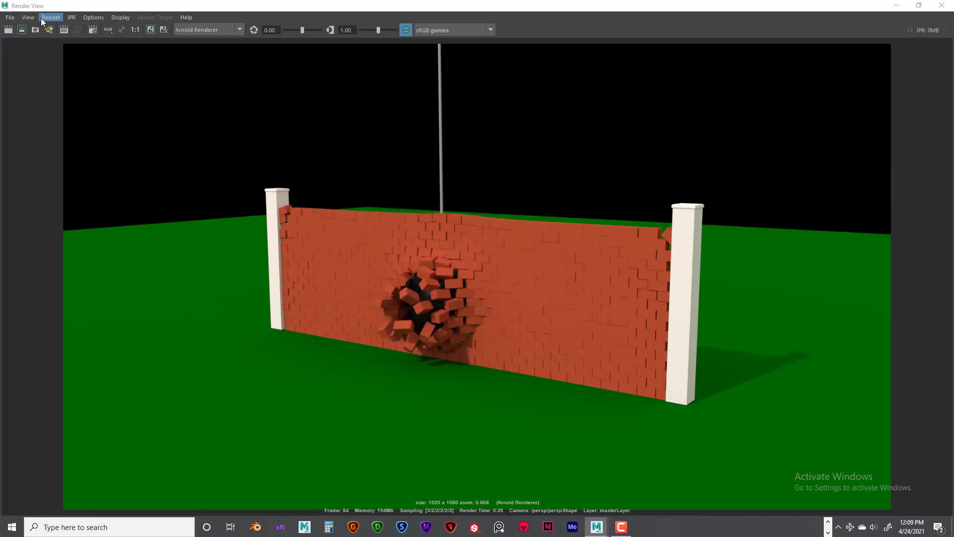
- Save the render as a JPEG in the images folder, reusing the Test_A file's name with Bullet_Test_A replaced by Wall_Break_01
{"action": "left_click", "coordinate": [10, 17]}
{"action": "left_click", "coordinate": [34, 45]}
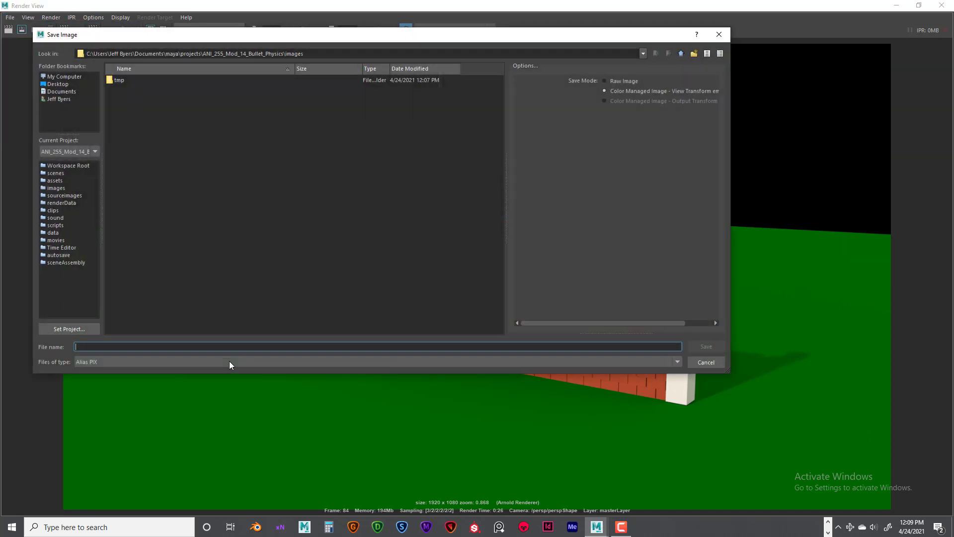
{"action": "left_click", "coordinate": [85, 360]}
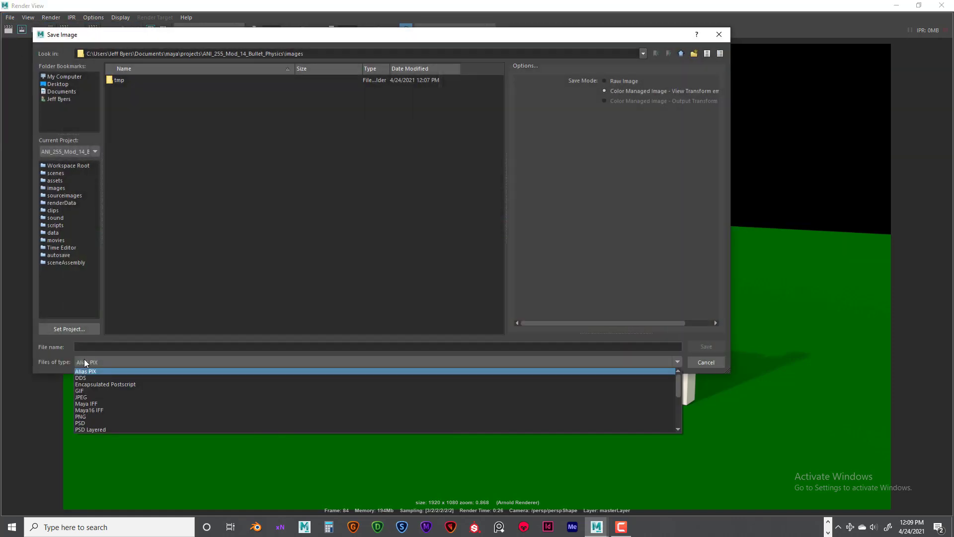
{"action": "left_click", "coordinate": [96, 396]}
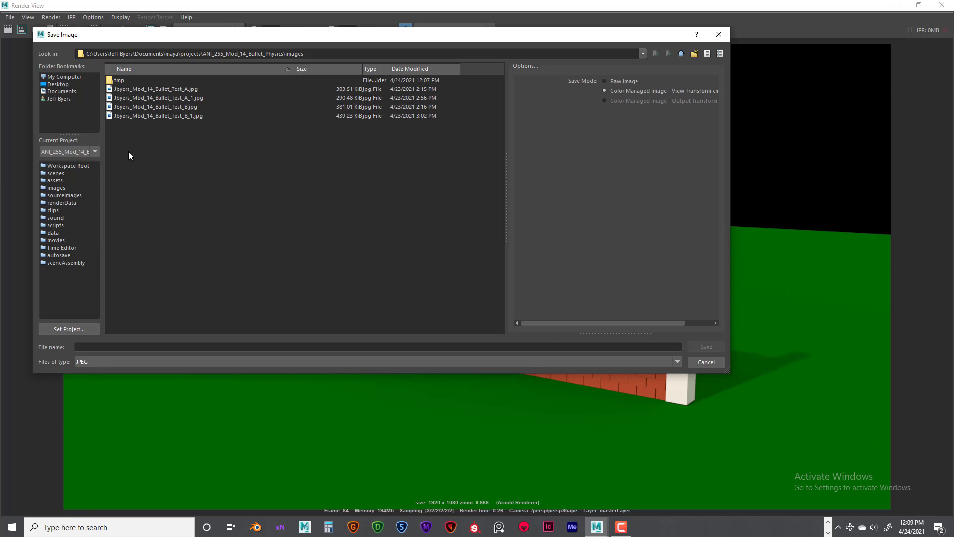
{"action": "left_click", "coordinate": [140, 88]}
{"action": "left_click", "coordinate": [121, 347]}
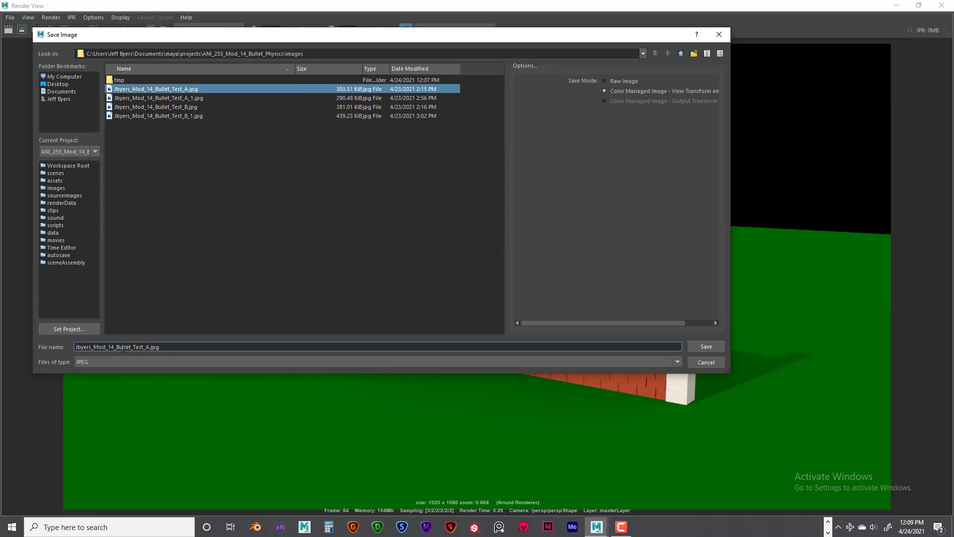
{"action": "left_click_drag", "start_coordinate": [117, 347], "coordinate": [150, 348]}
{"action": "type", "text": "Wall_"}
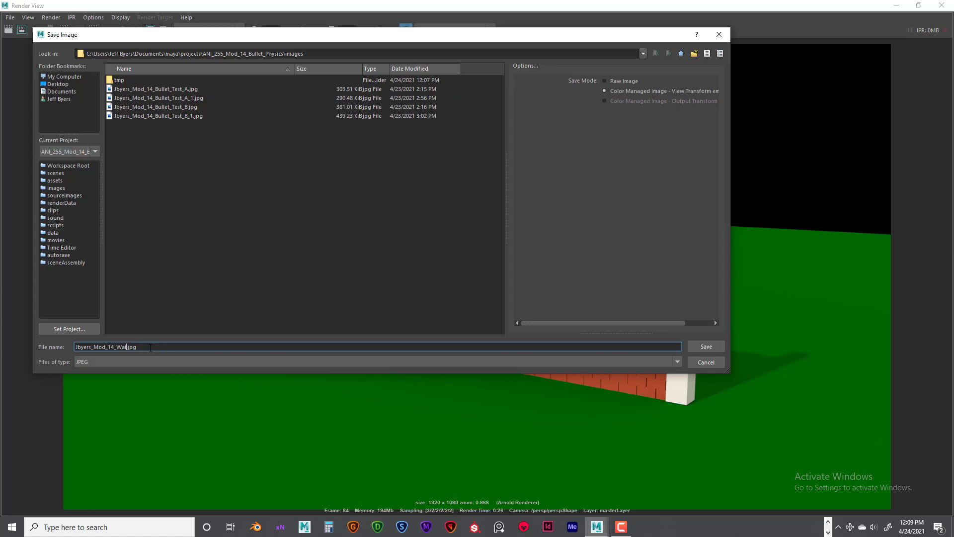
{"action": "type", "text": "Break_01"}
{"action": "left_click", "coordinate": [700, 348]}
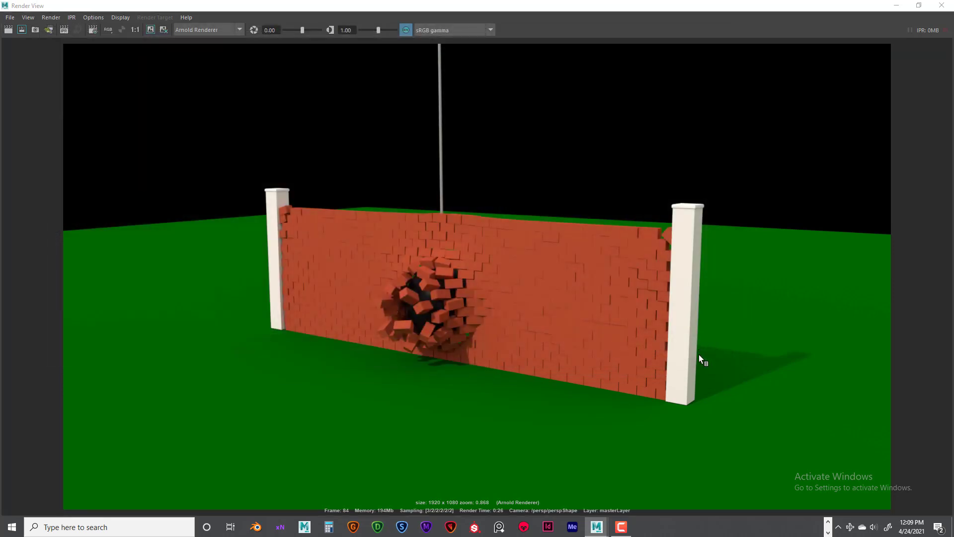
{"action": "left_click", "coordinate": [941, 5]}
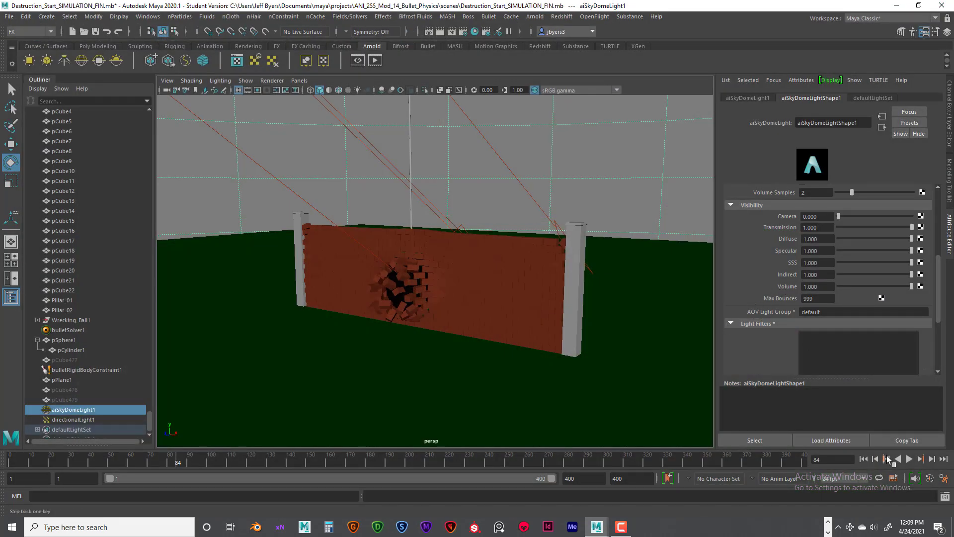
- Play the wall-break simulation forward, stop it at frame 169 and render that frame with Arnold
{"action": "left_click", "coordinate": [910, 458]}
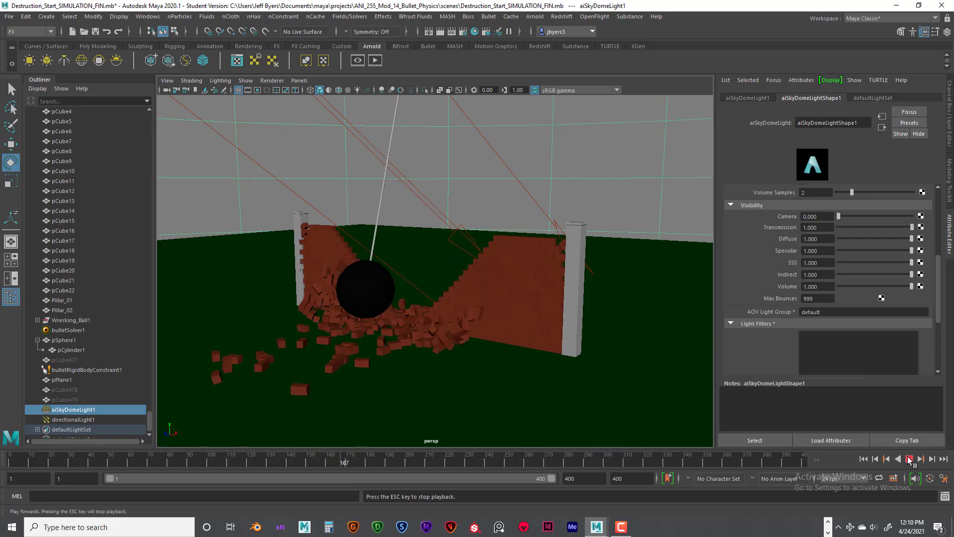
{"action": "left_click", "coordinate": [910, 459]}
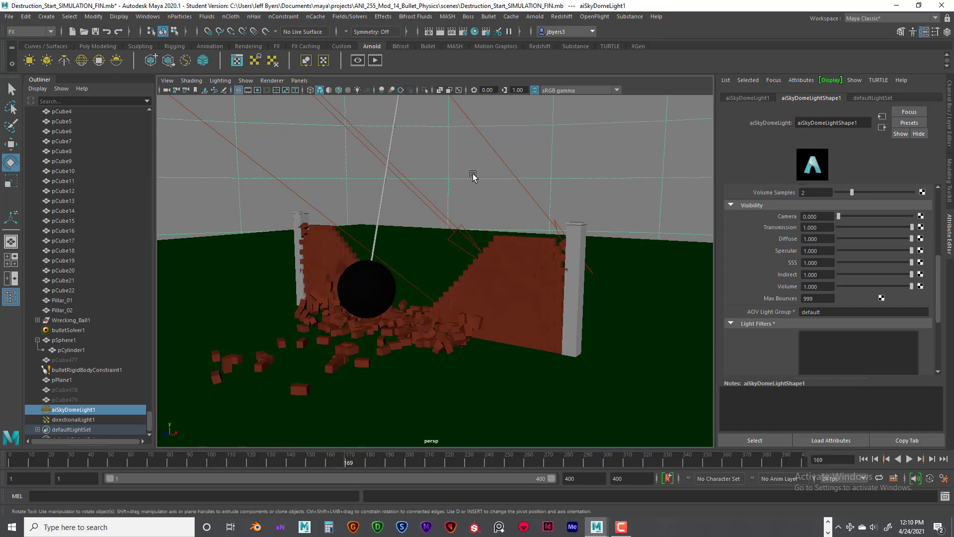
{"action": "left_click", "coordinate": [452, 31]}
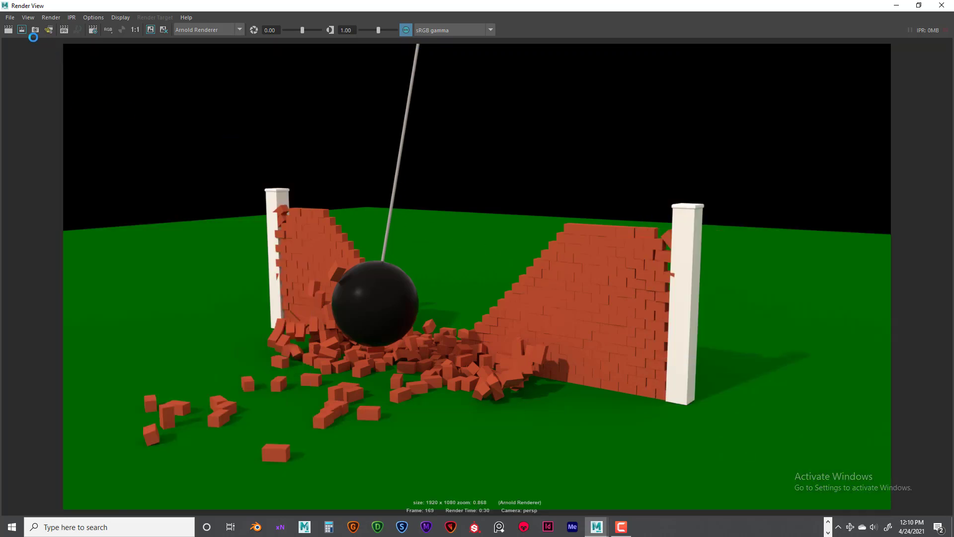
- Save the render as a JPEG in the images folder, reusing the Wall_Break_01 file's name with the number 02, and close the render window
{"action": "left_click", "coordinate": [10, 18]}
{"action": "left_click", "coordinate": [20, 46]}
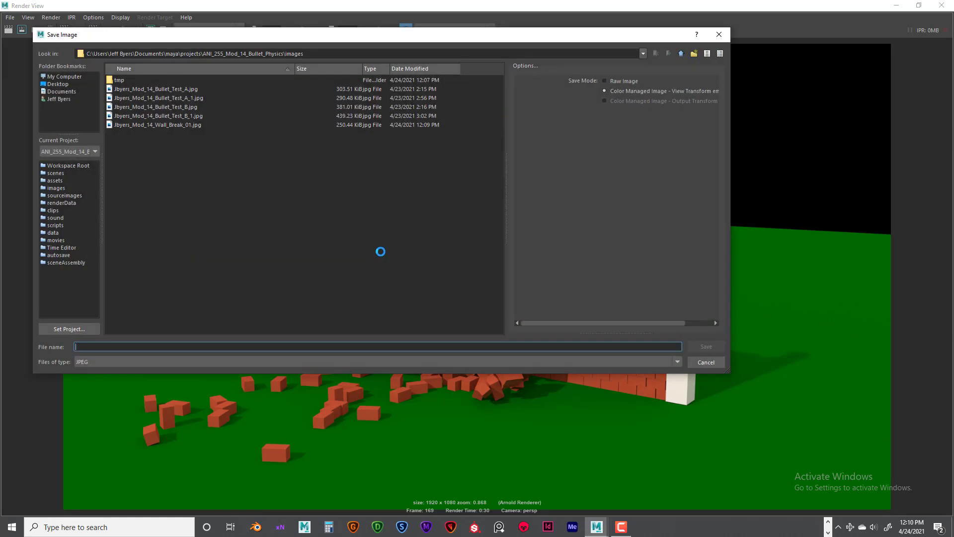
{"action": "left_click", "coordinate": [193, 126]}
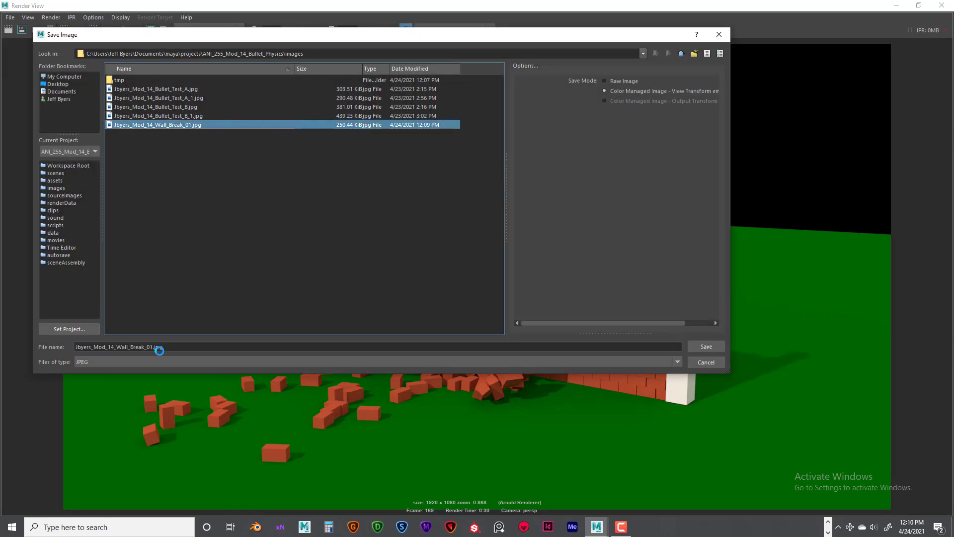
{"action": "left_click", "coordinate": [159, 347]}
{"action": "left_click_drag", "start_coordinate": [150, 347], "coordinate": [152, 348]}
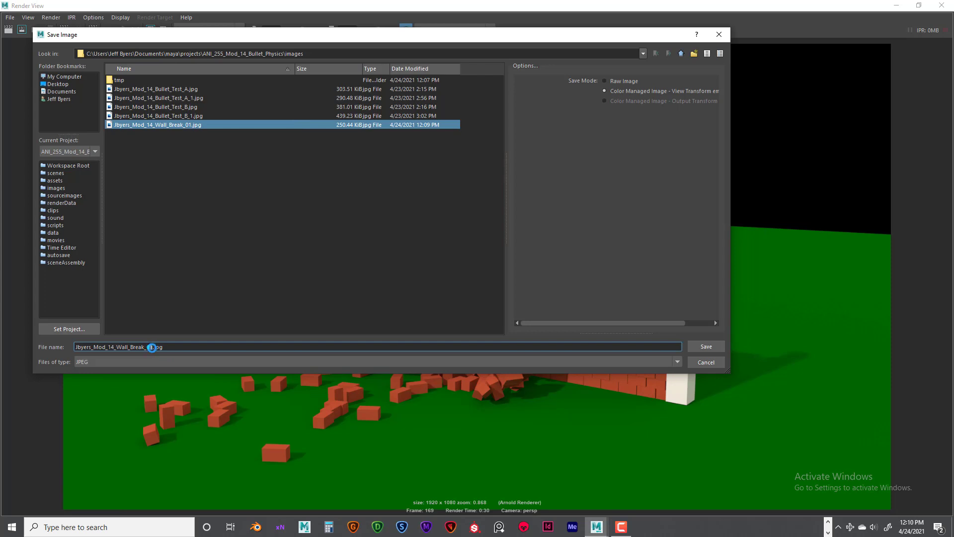
{"action": "type", "text": "2"}
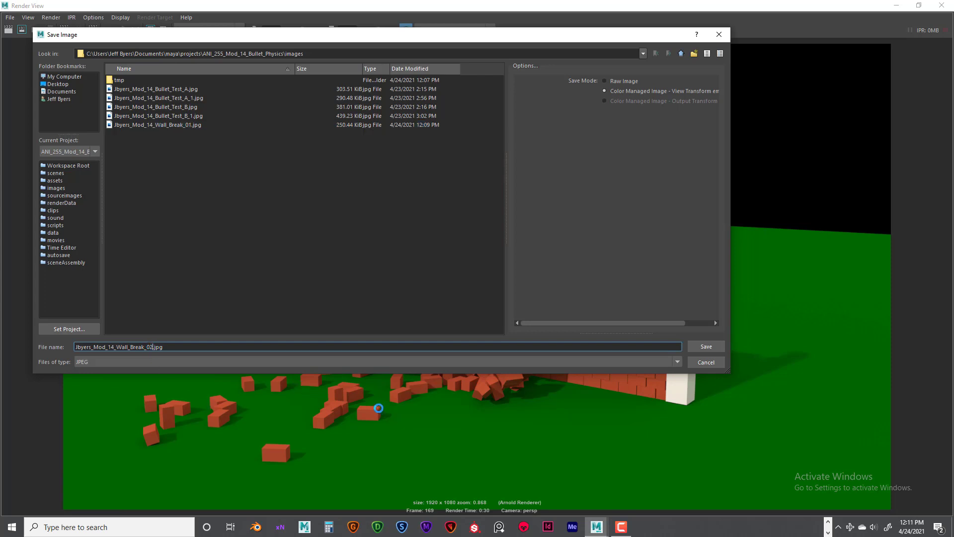
{"action": "left_click", "coordinate": [706, 346]}
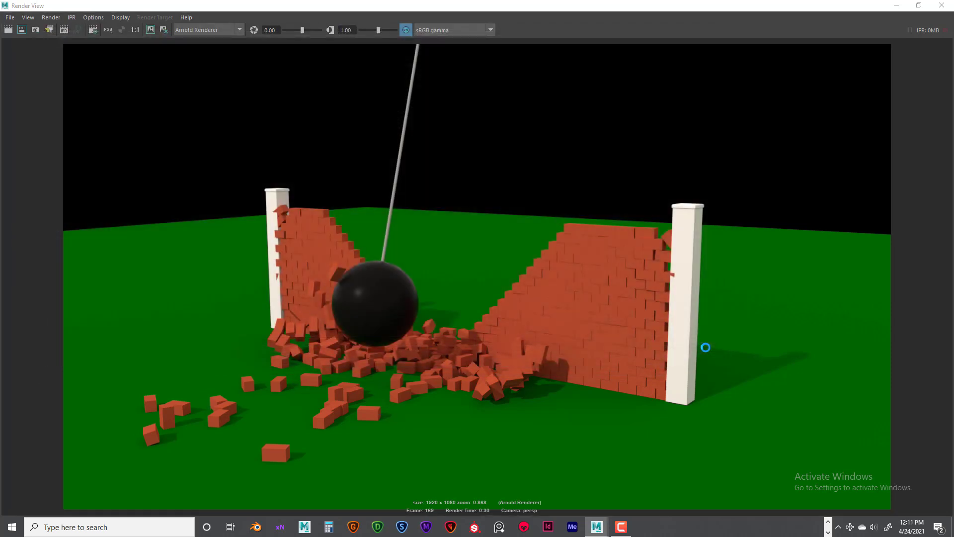
{"action": "left_click", "coordinate": [944, 5]}
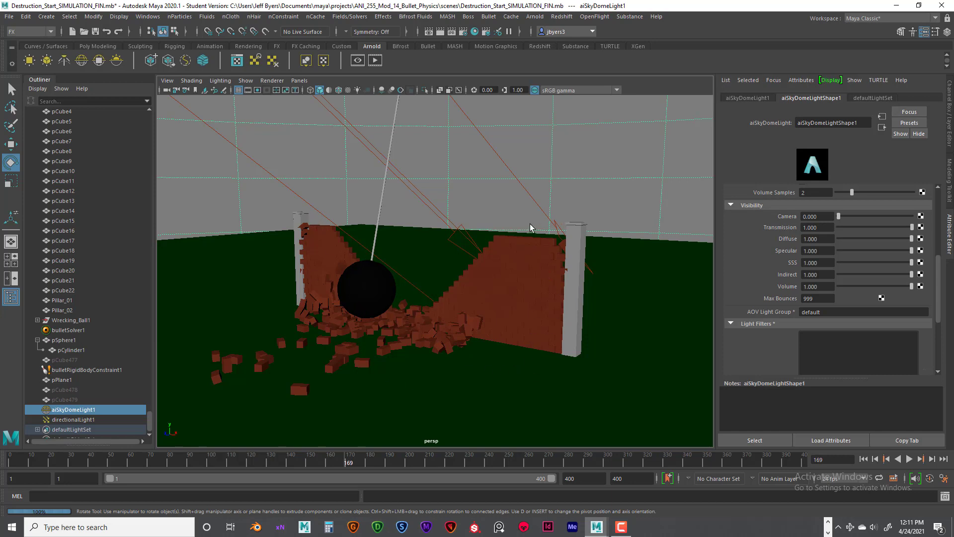
{"action": "left_click_drag", "start_coordinate": [326, 196], "coordinate": [485, 354]}
{"action": "key", "text": "ctrl+z"}
{"action": "key", "text": "ctrl+z"}
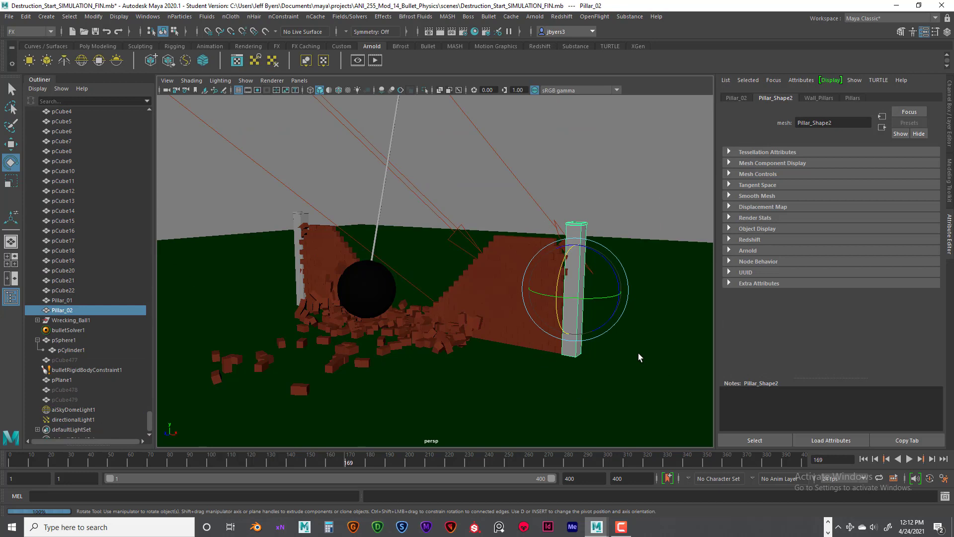